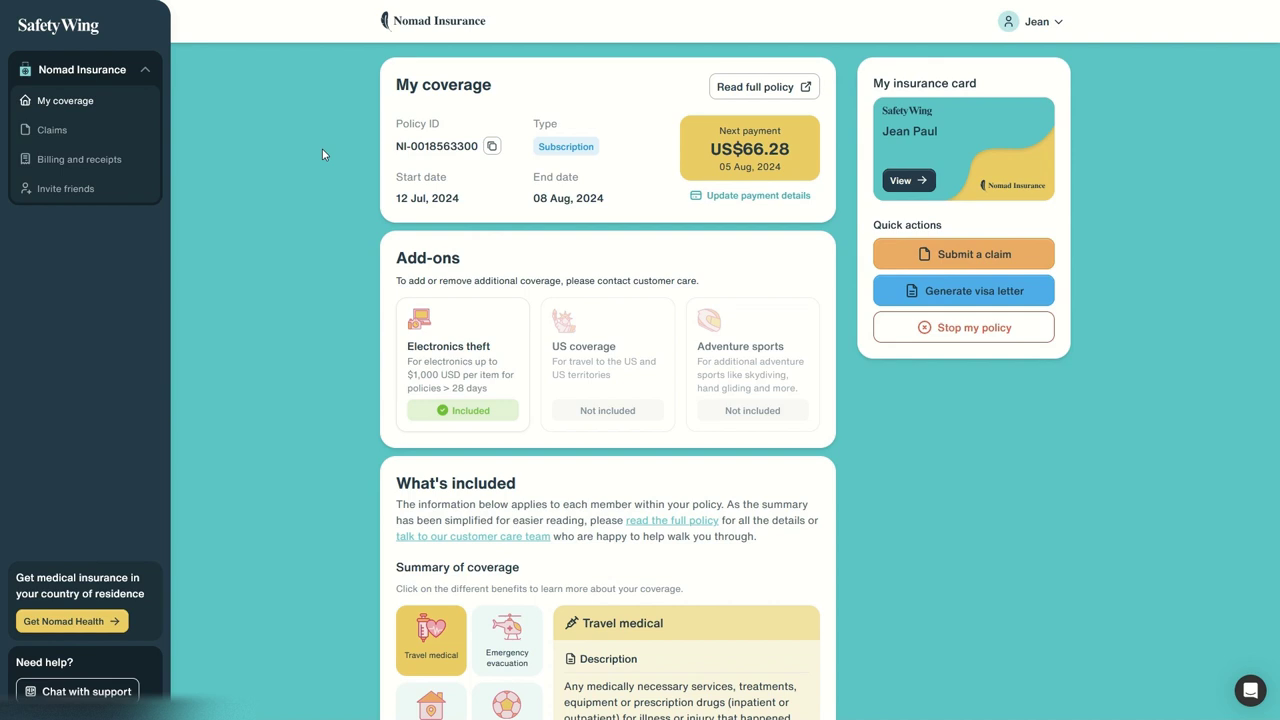
Step: Highlight the policy start date and policy ID, then open the full Nomad Insurance policy wording
drag(386, 180, 537, 198)
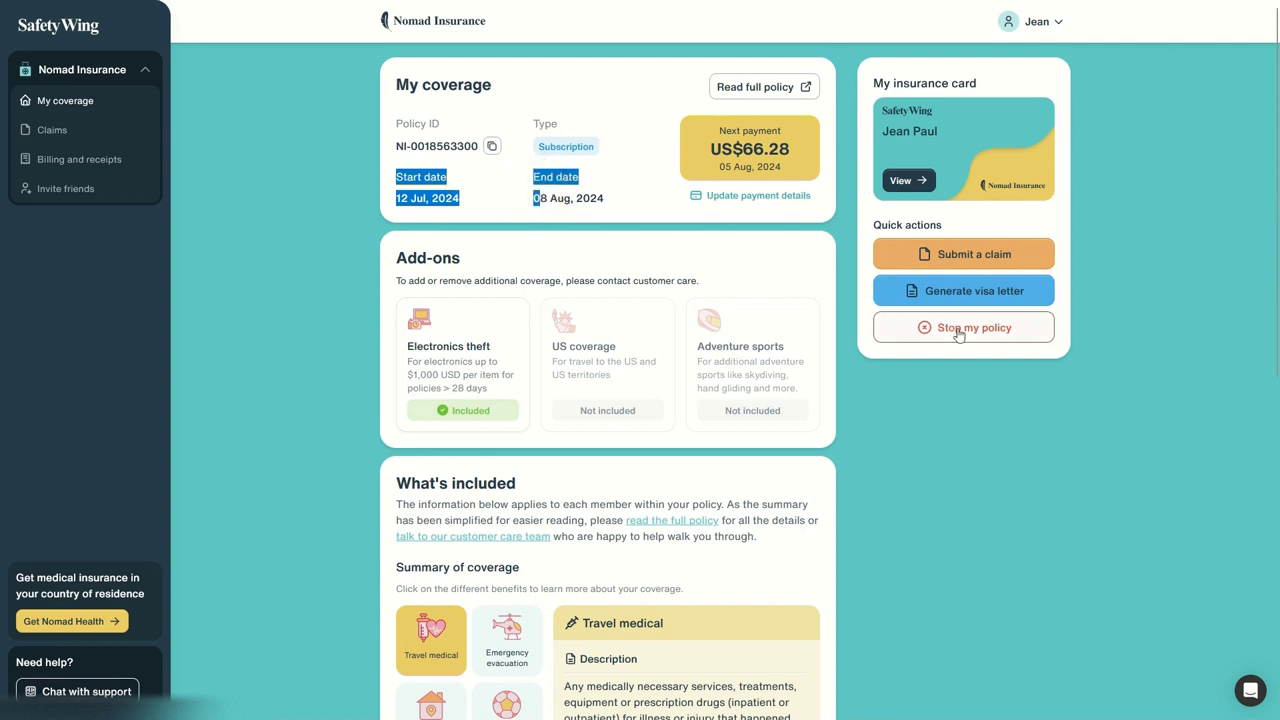
mouse_move(949, 347)
mouse_down()
mouse_move(957, 337)
mouse_move(958, 365)
mouse_up()
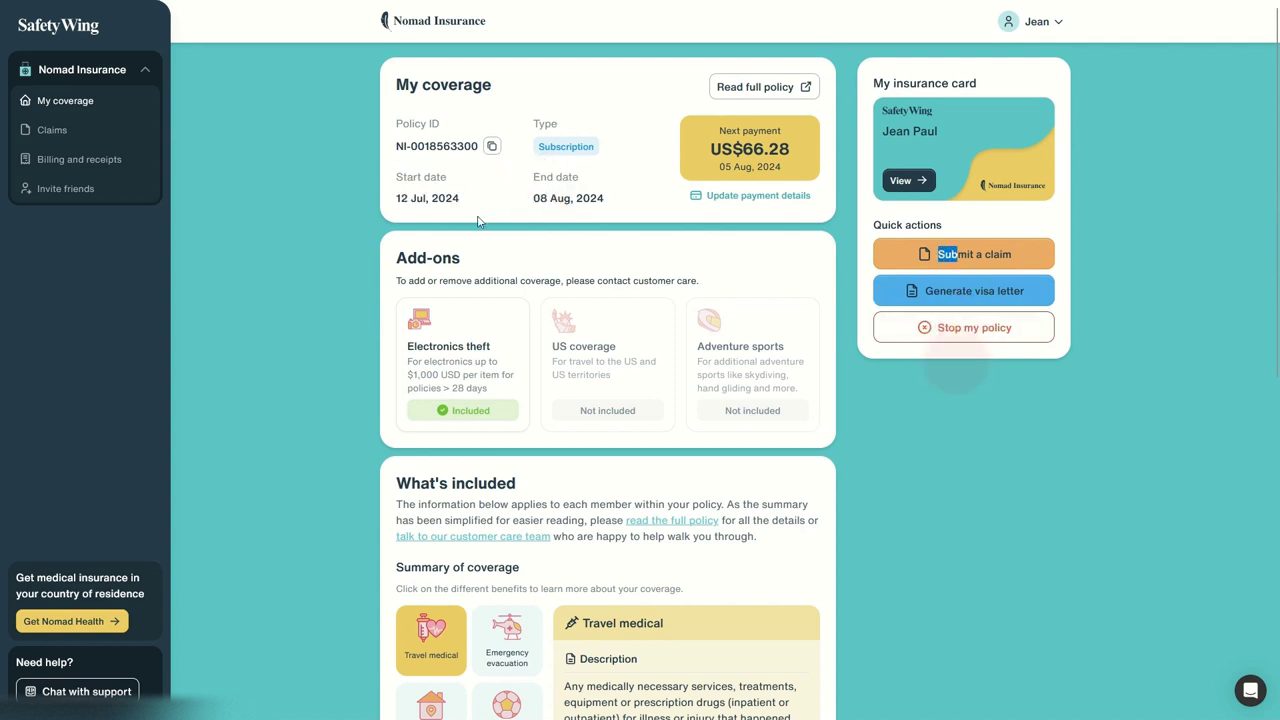
drag(398, 195, 505, 189)
drag(403, 123, 502, 160)
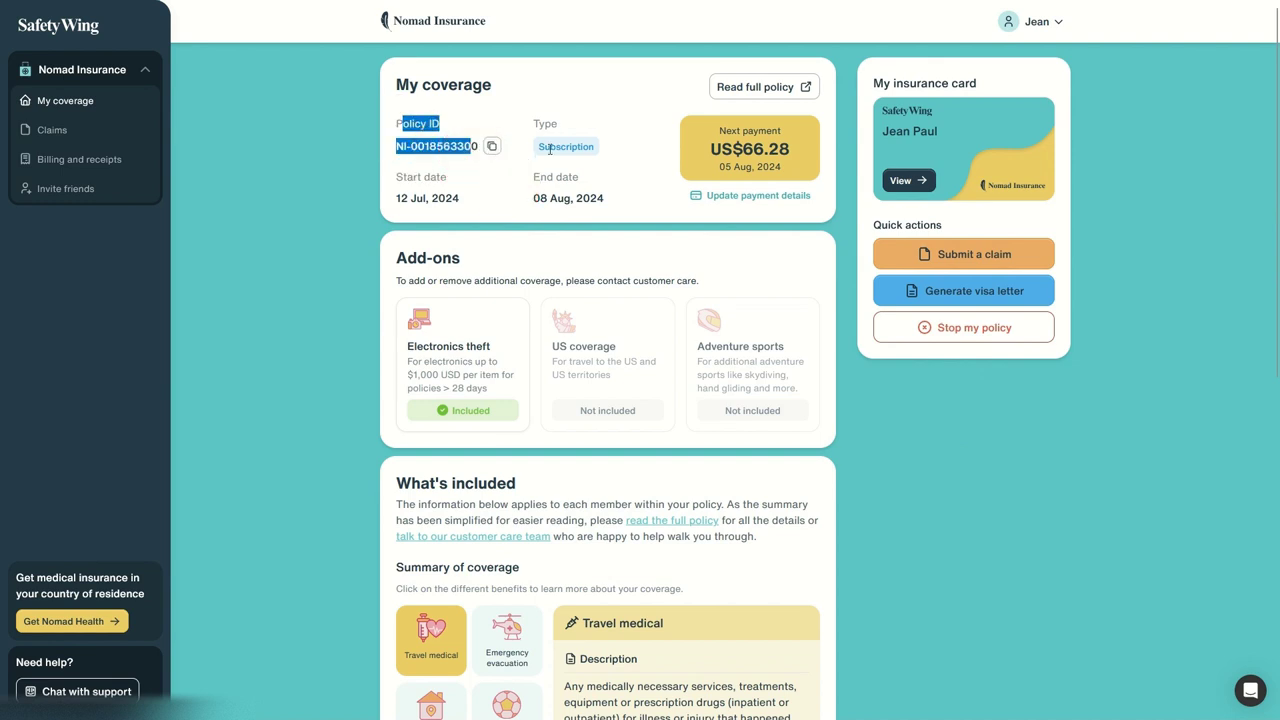
click(767, 87)
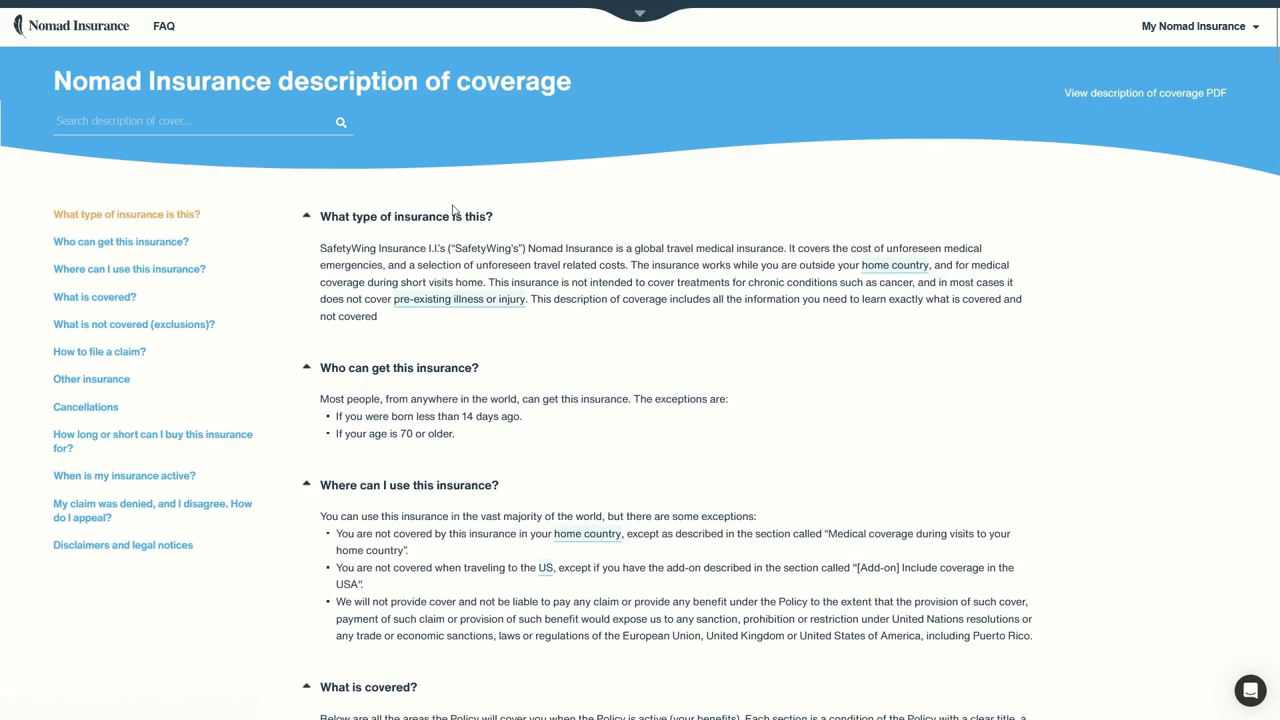
Step: Scroll the description of coverage to the Adventure sports add-on listing American football, Skydiving and Wrestling
scroll(546, 262, down, 3)
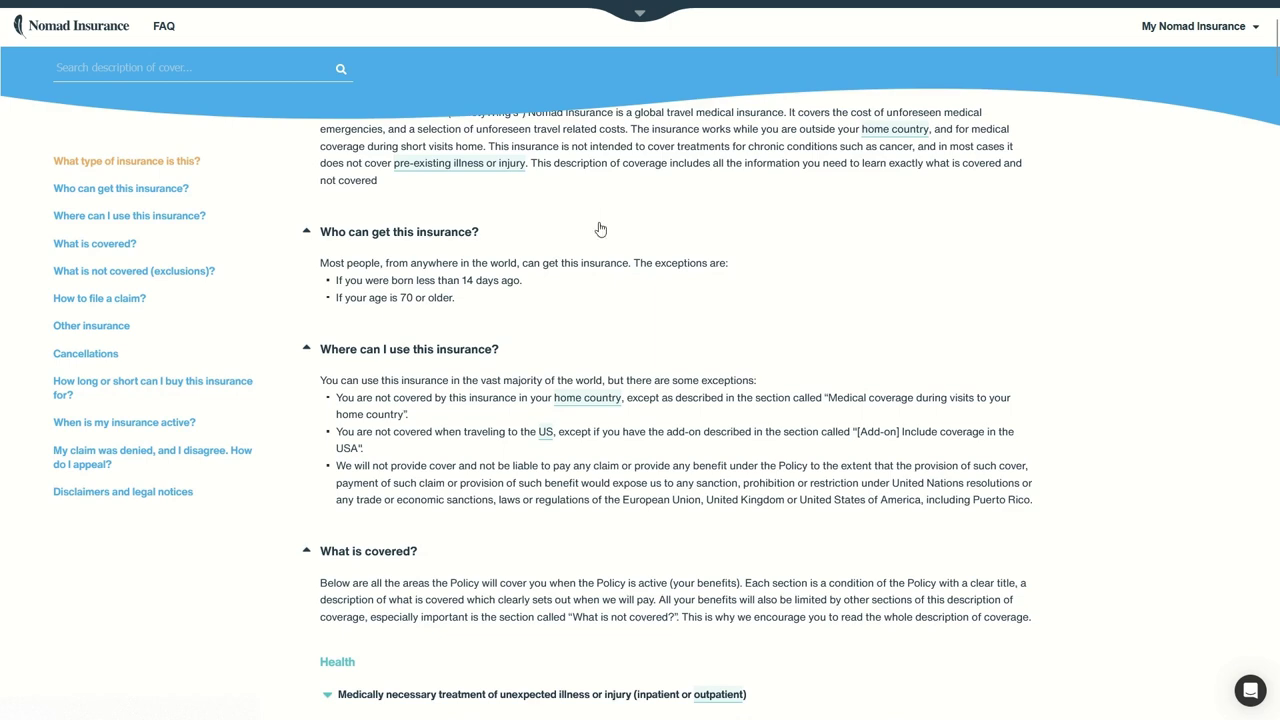
scroll(600, 354, down, 7)
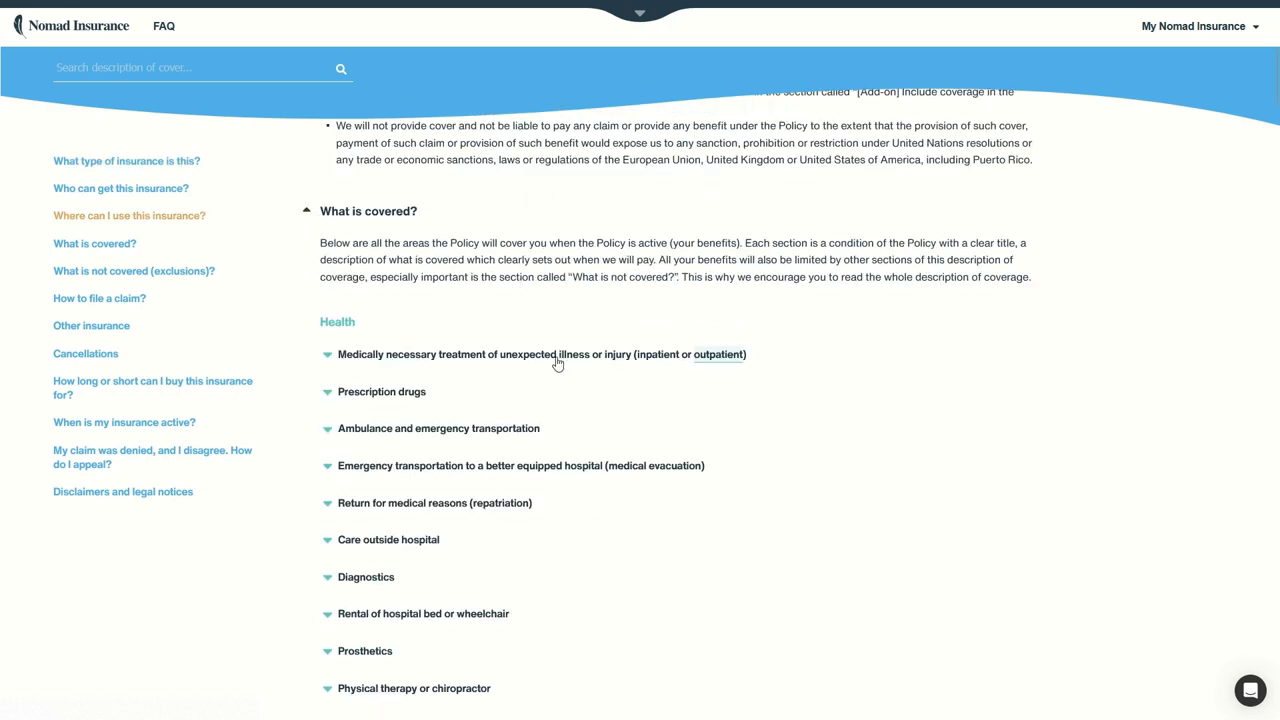
scroll(500, 372, down, 7)
scroll(424, 375, down, 7)
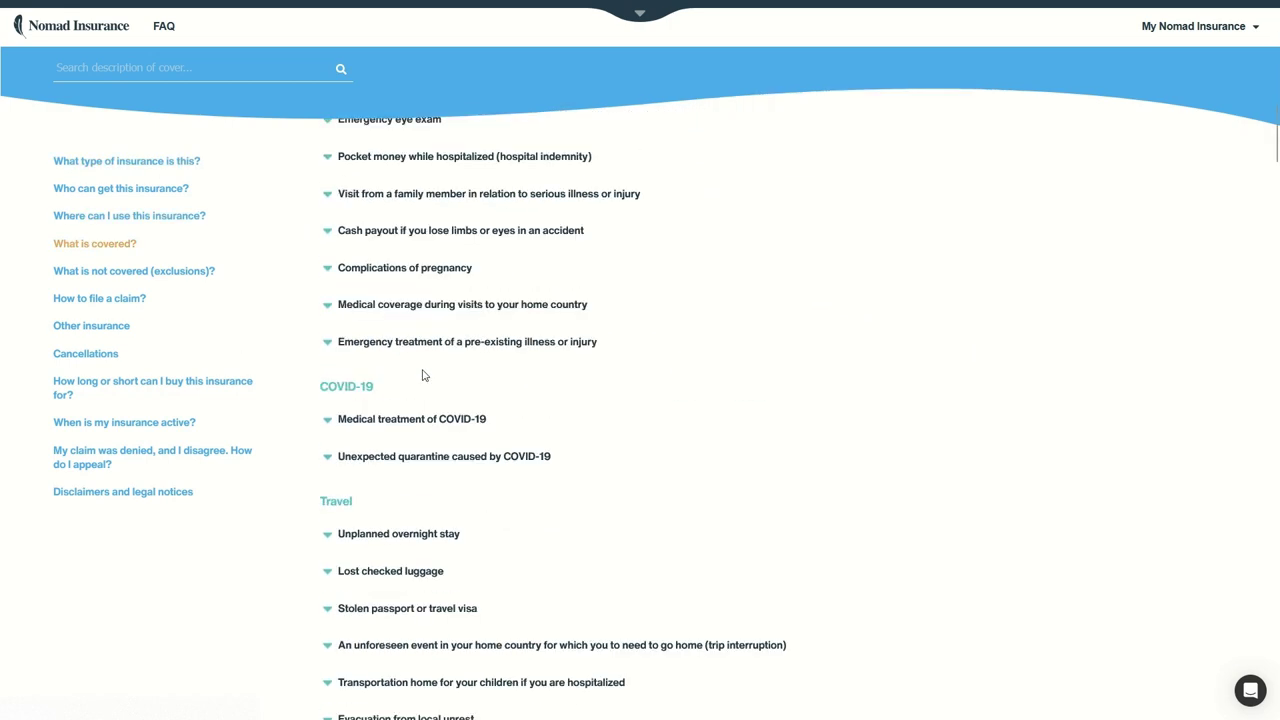
scroll(422, 375, down, 20)
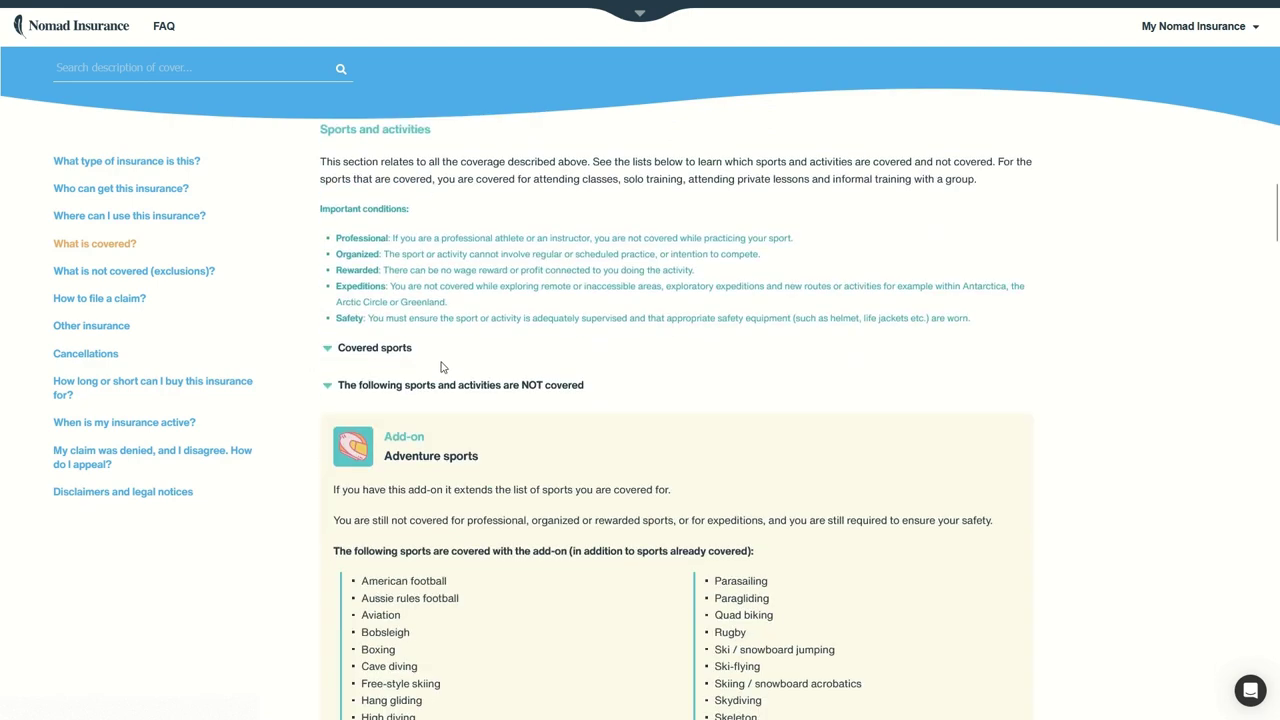
scroll(441, 367, down, 7)
scroll(446, 364, up, 4)
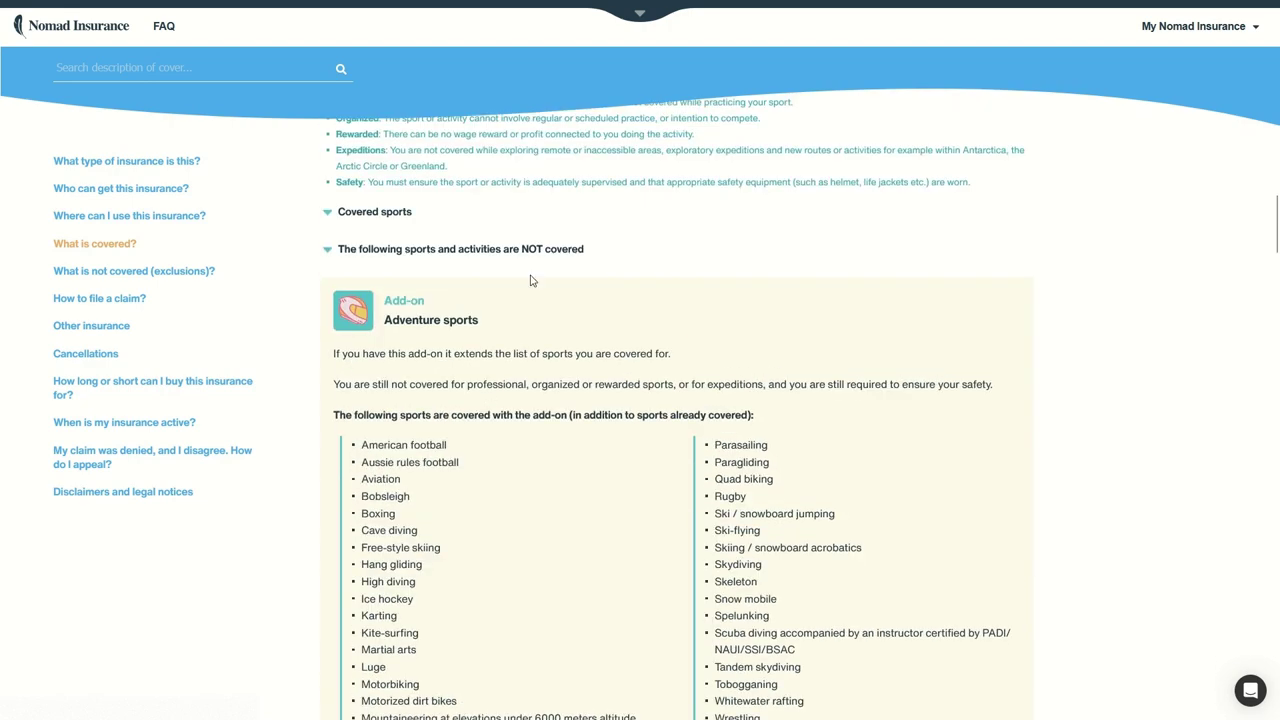
scroll(533, 302, down, 1)
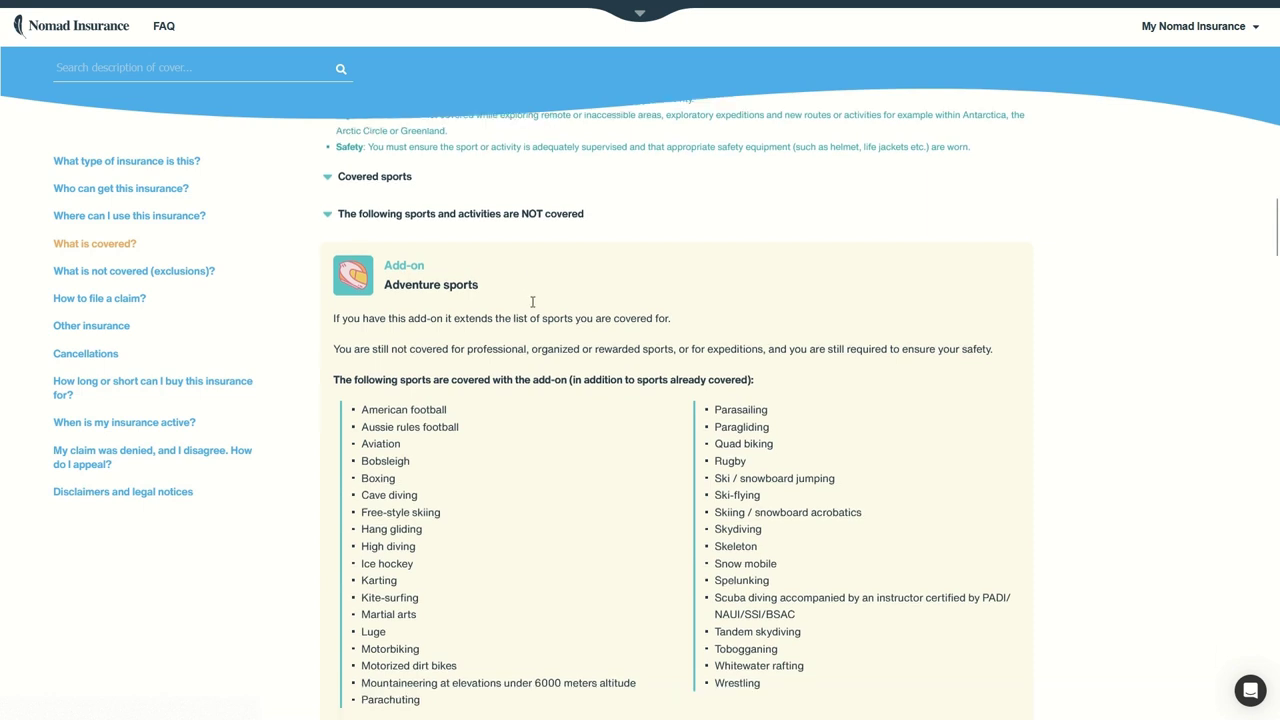
scroll(533, 302, down, 2)
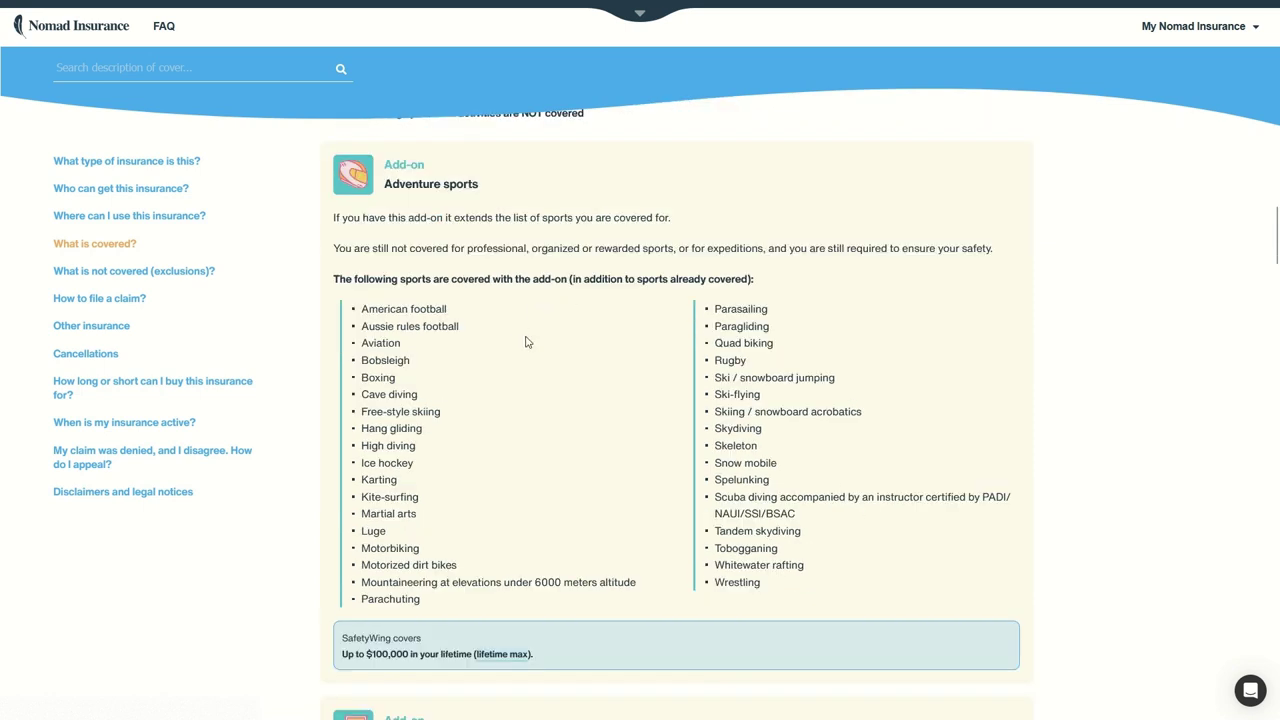
Step: Highlight the adventure sports lists, then clear the text highlights
drag(408, 183, 914, 471)
click(914, 471)
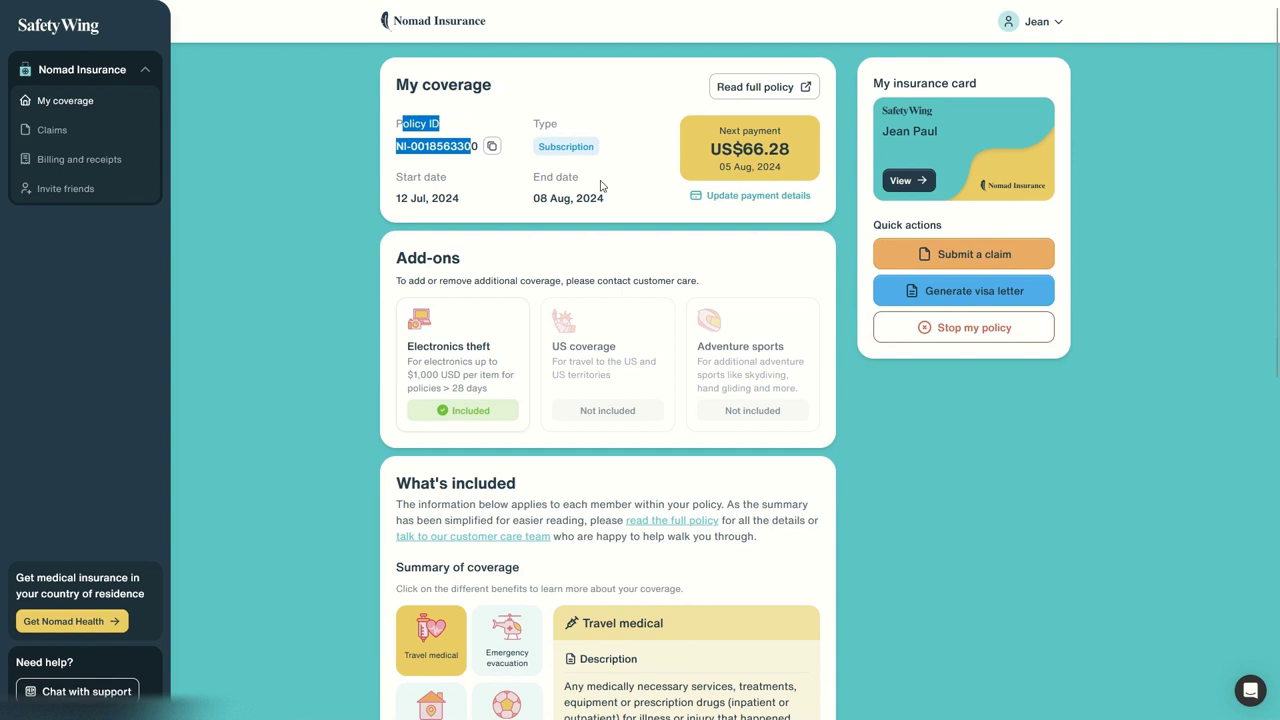
click(628, 154)
Step: Highlight the policy start and end dates and the next payment amount and date
drag(396, 175, 589, 197)
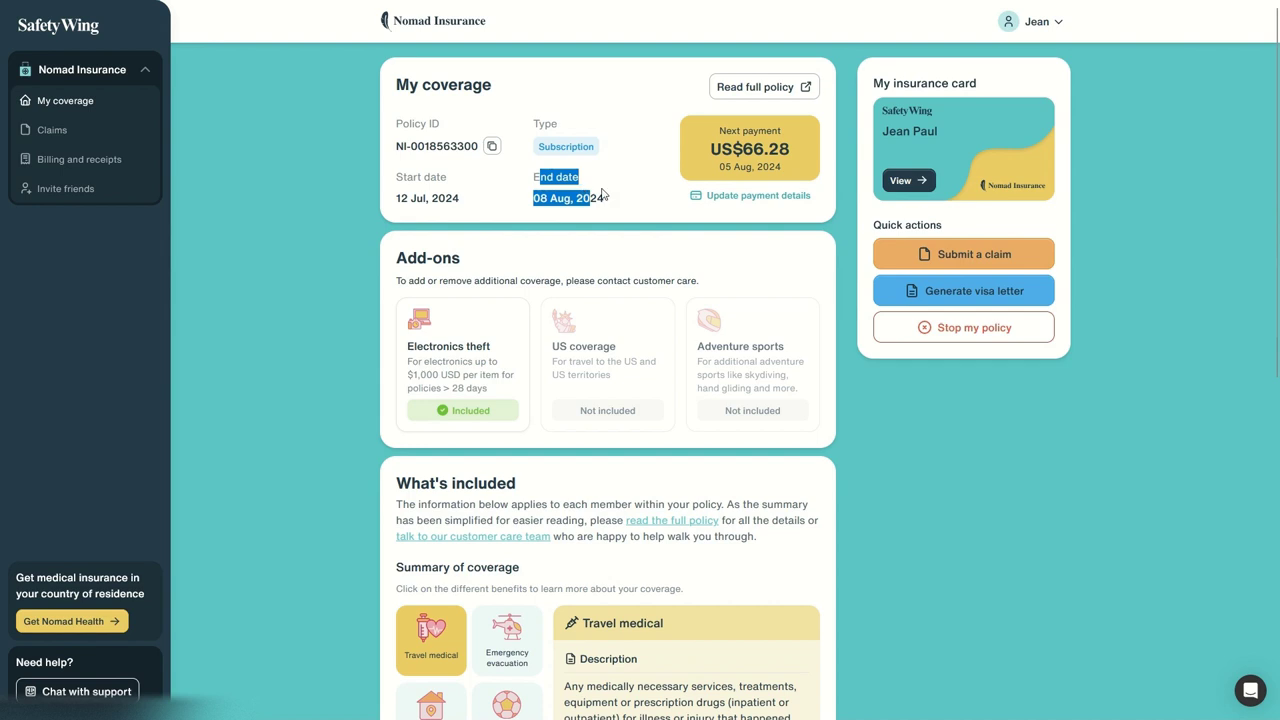
click(605, 188)
drag(721, 150, 798, 170)
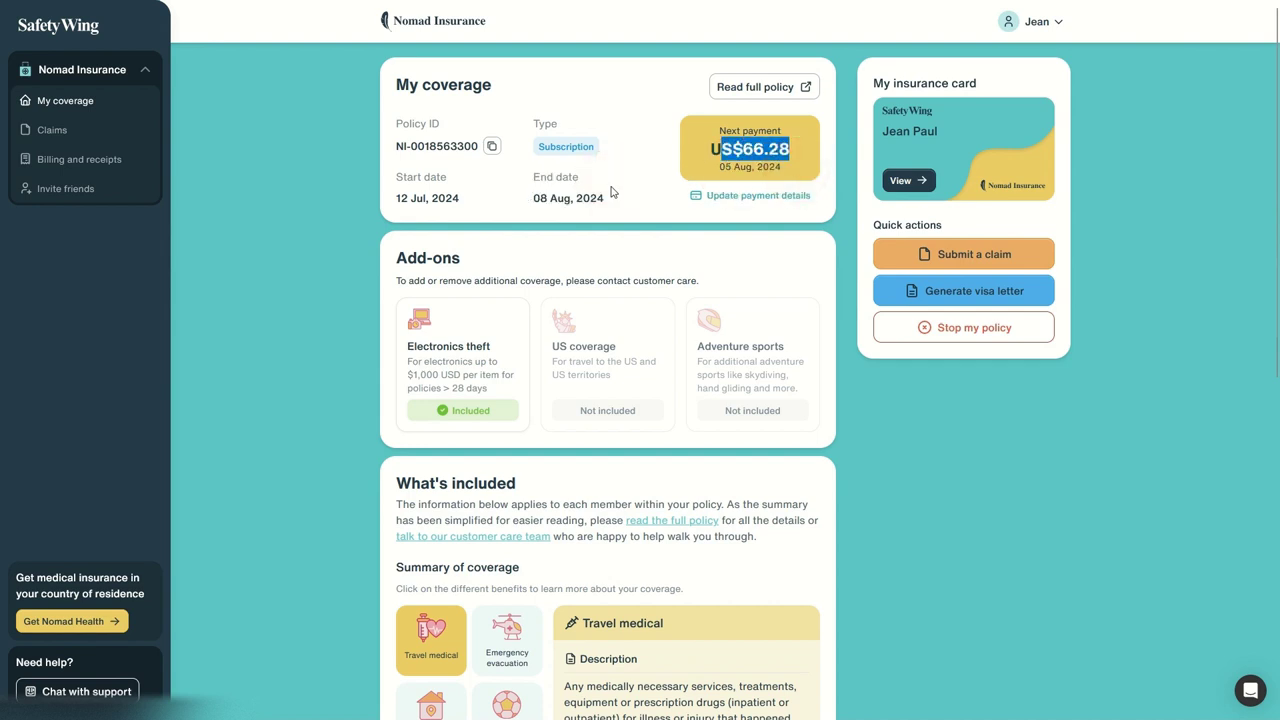
drag(541, 198, 586, 202)
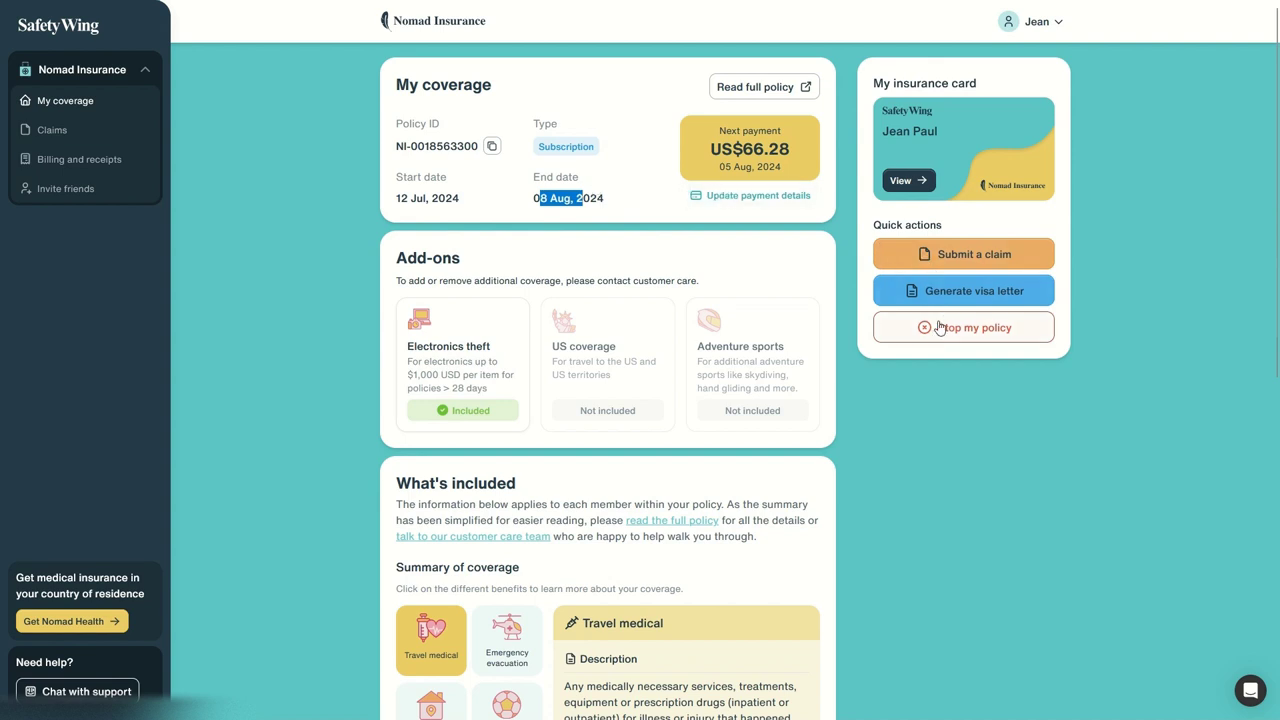
drag(785, 206, 893, 150)
click(931, 152)
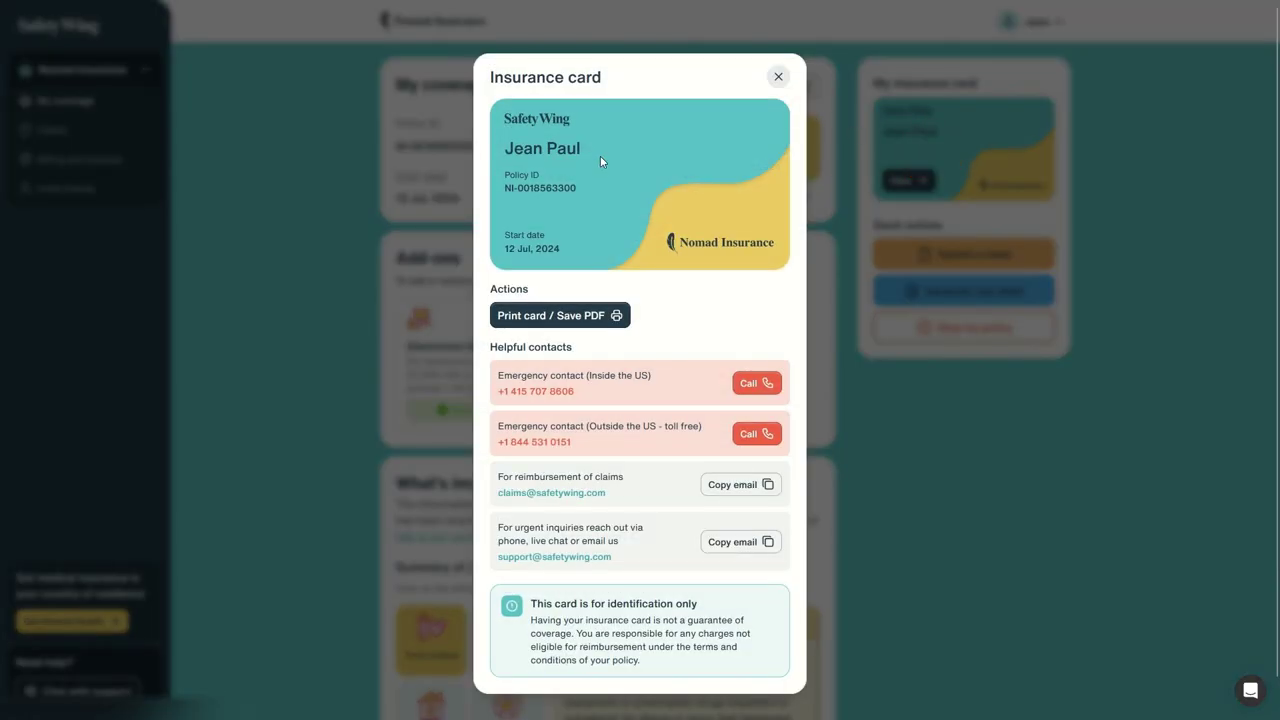
drag(527, 375, 611, 389)
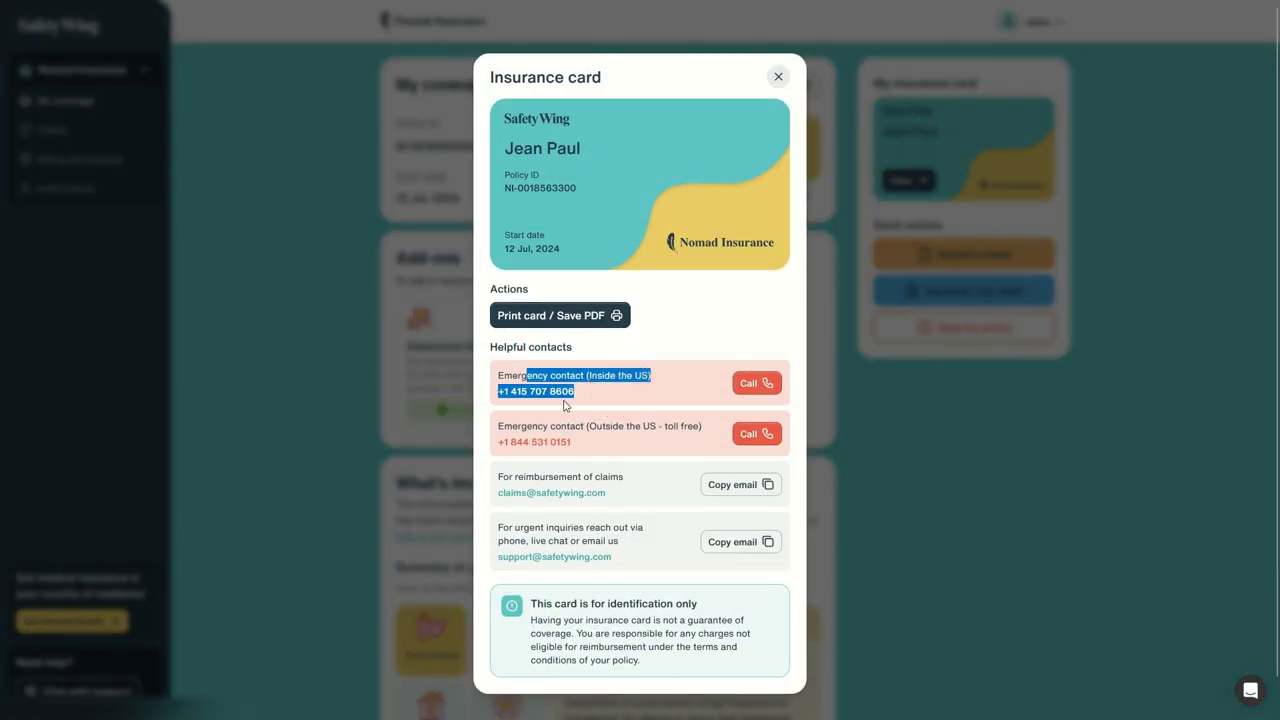
drag(555, 421, 635, 432)
drag(534, 477, 662, 491)
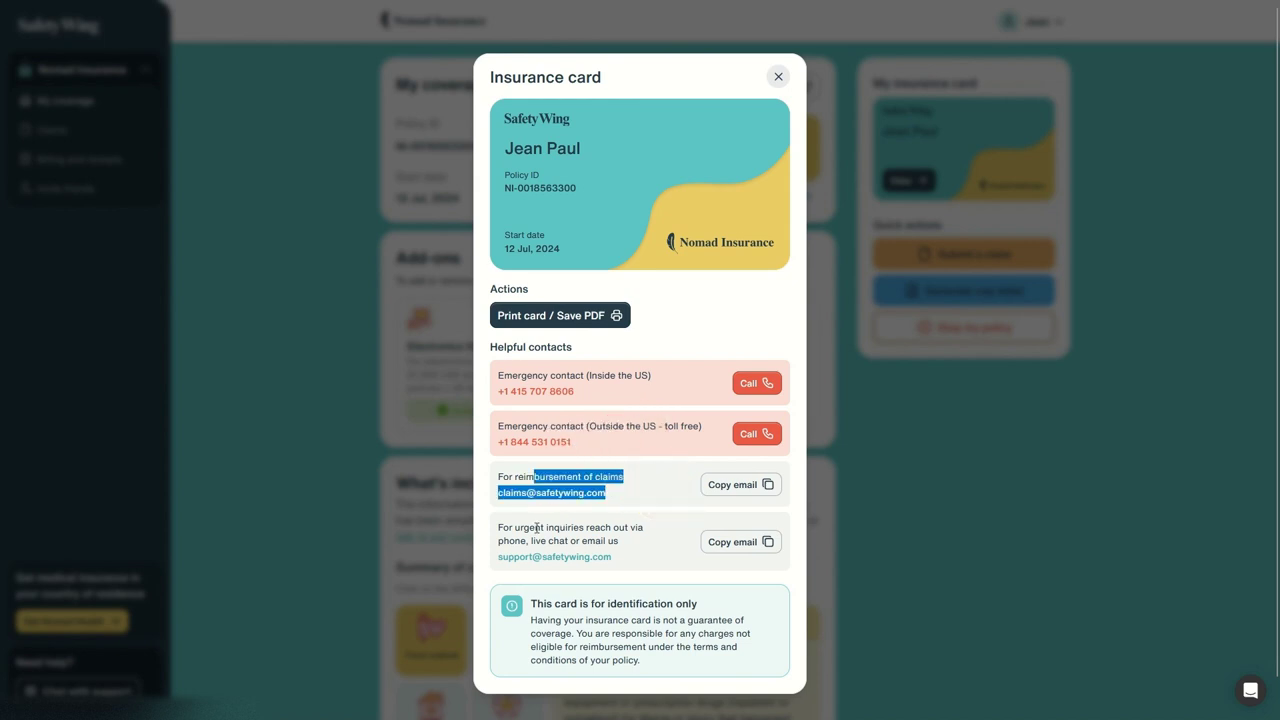
drag(536, 527, 650, 537)
click(560, 315)
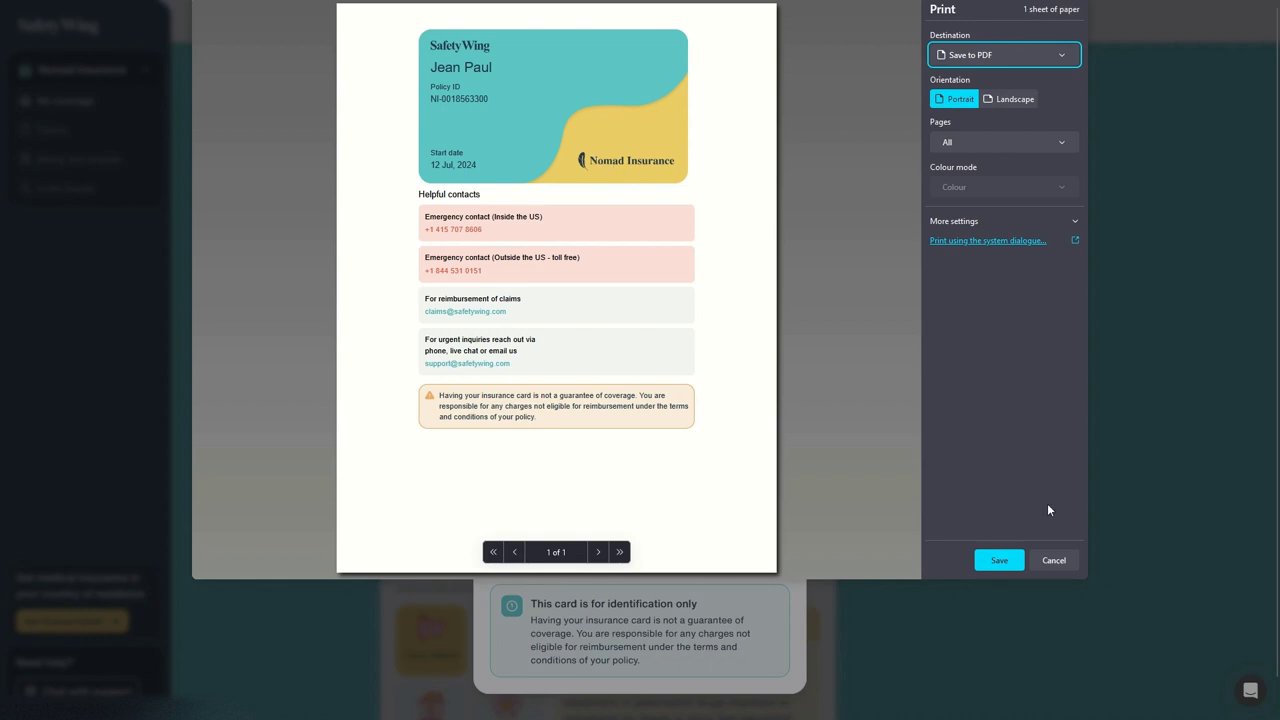
click(1054, 556)
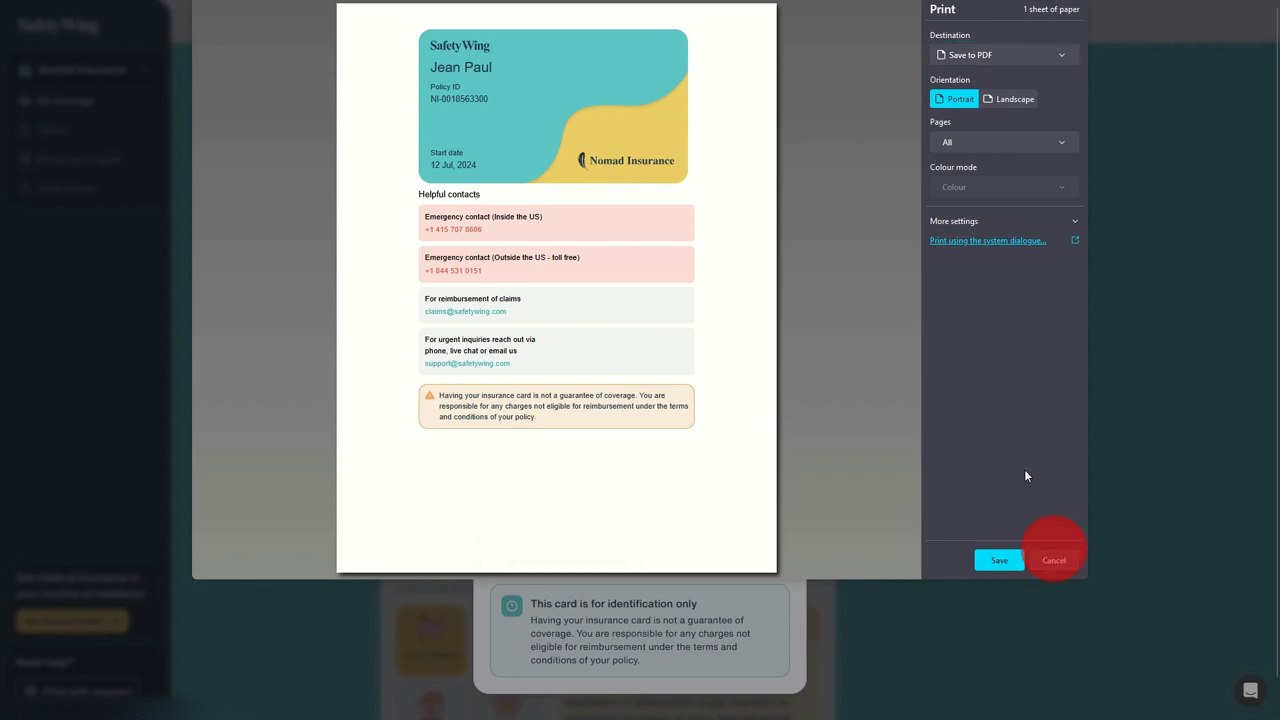
click(1043, 560)
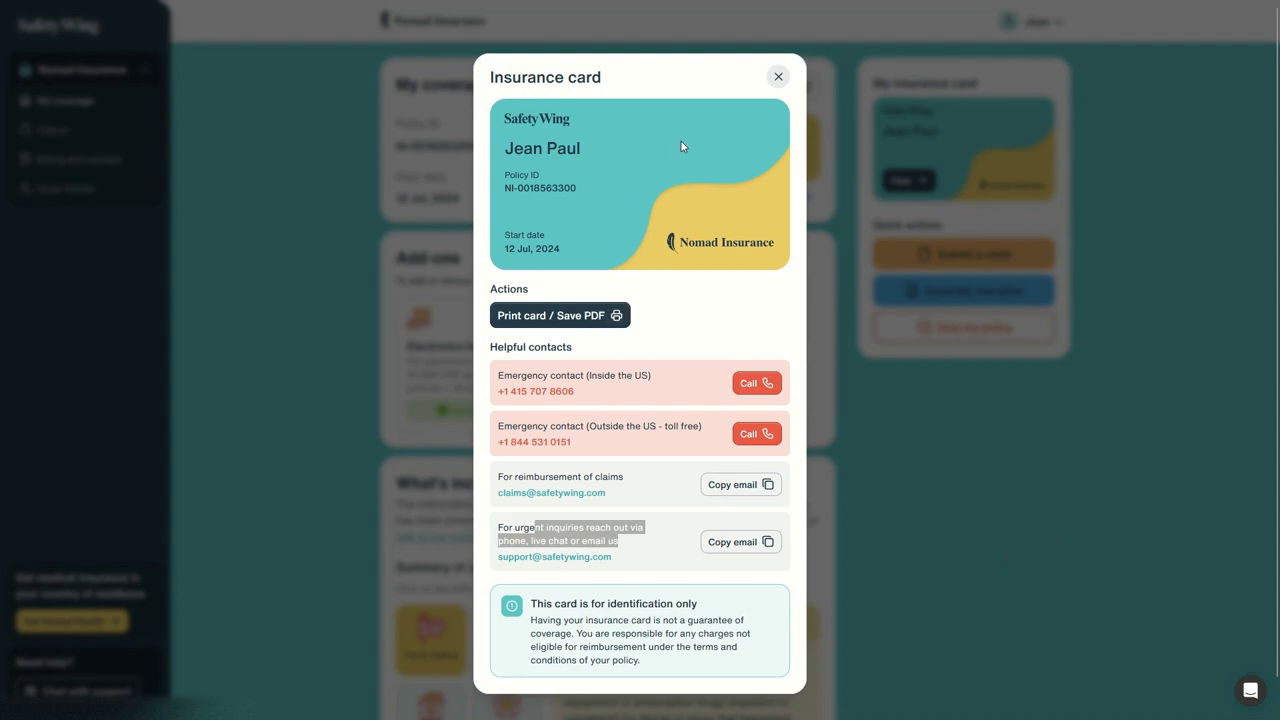
click(778, 76)
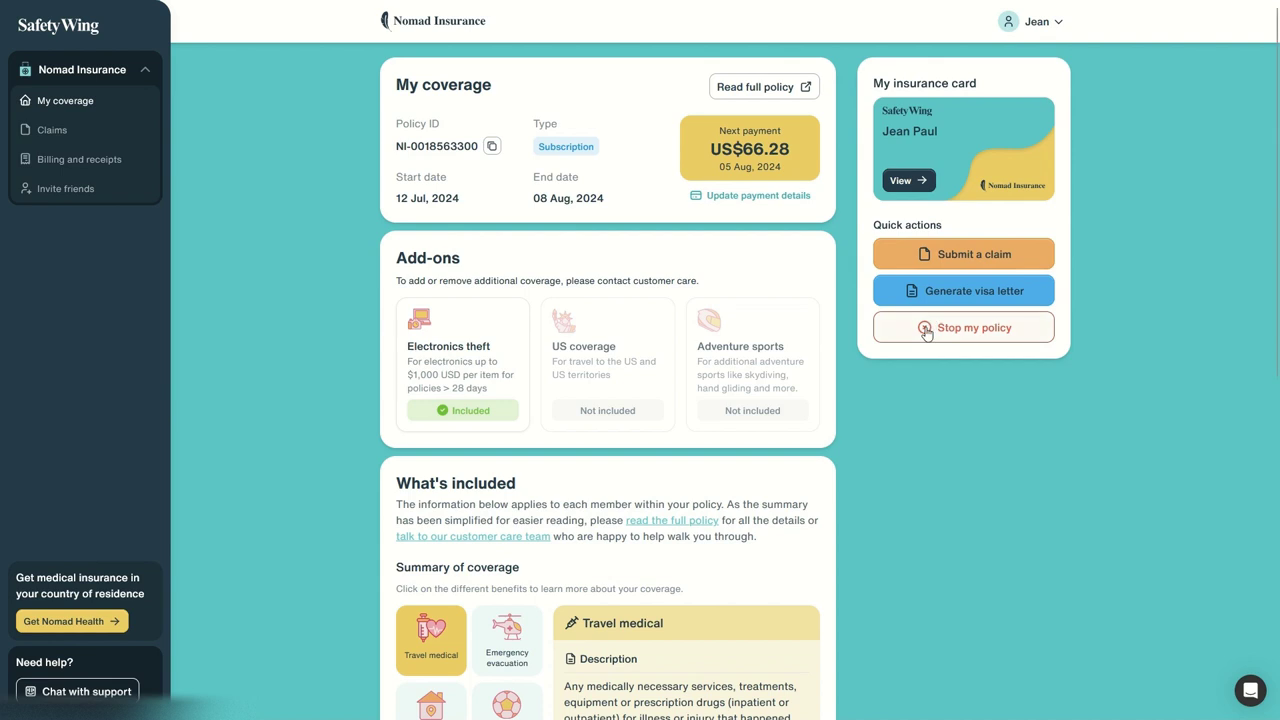
Step: Review the add-ons: Electronics theft with its limit, US coverage, Adventure sports, and the coverage-change note
drag(398, 257, 780, 394)
click(908, 423)
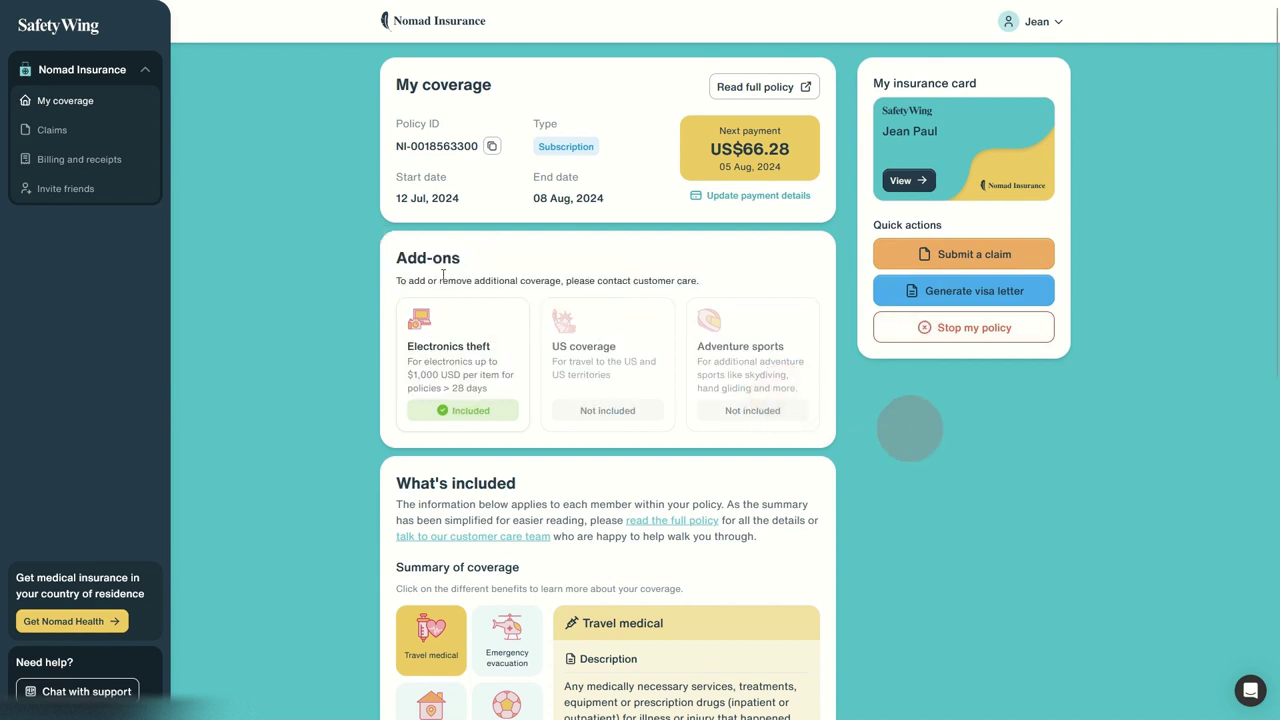
drag(412, 346, 486, 380)
drag(697, 346, 814, 377)
click(430, 346)
drag(409, 361, 488, 390)
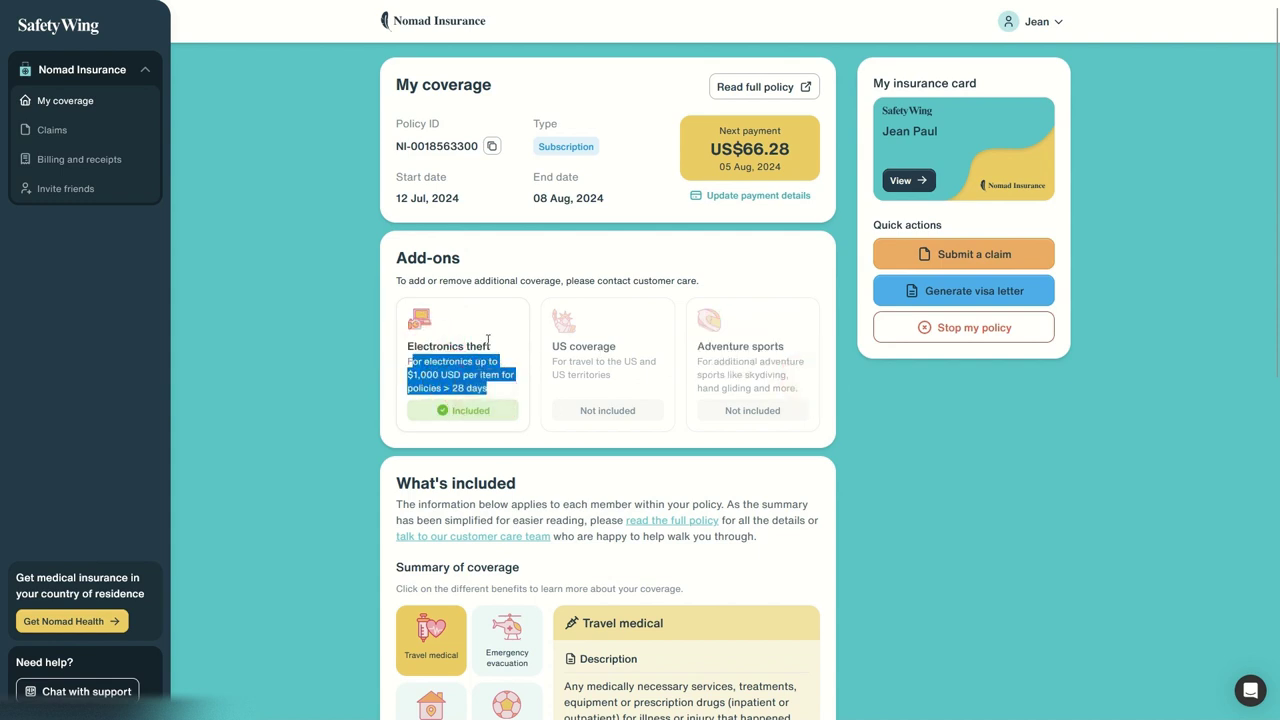
drag(550, 343, 655, 366)
drag(420, 282, 510, 280)
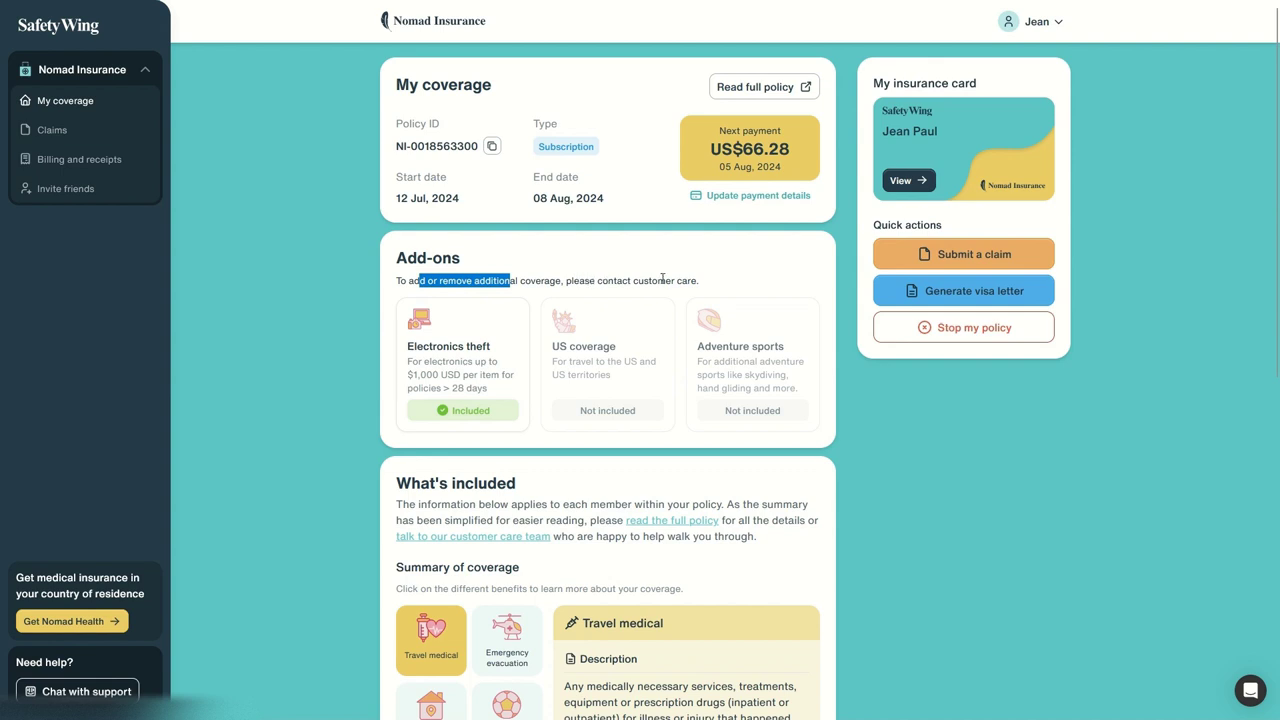
scroll(662, 279, down, 4)
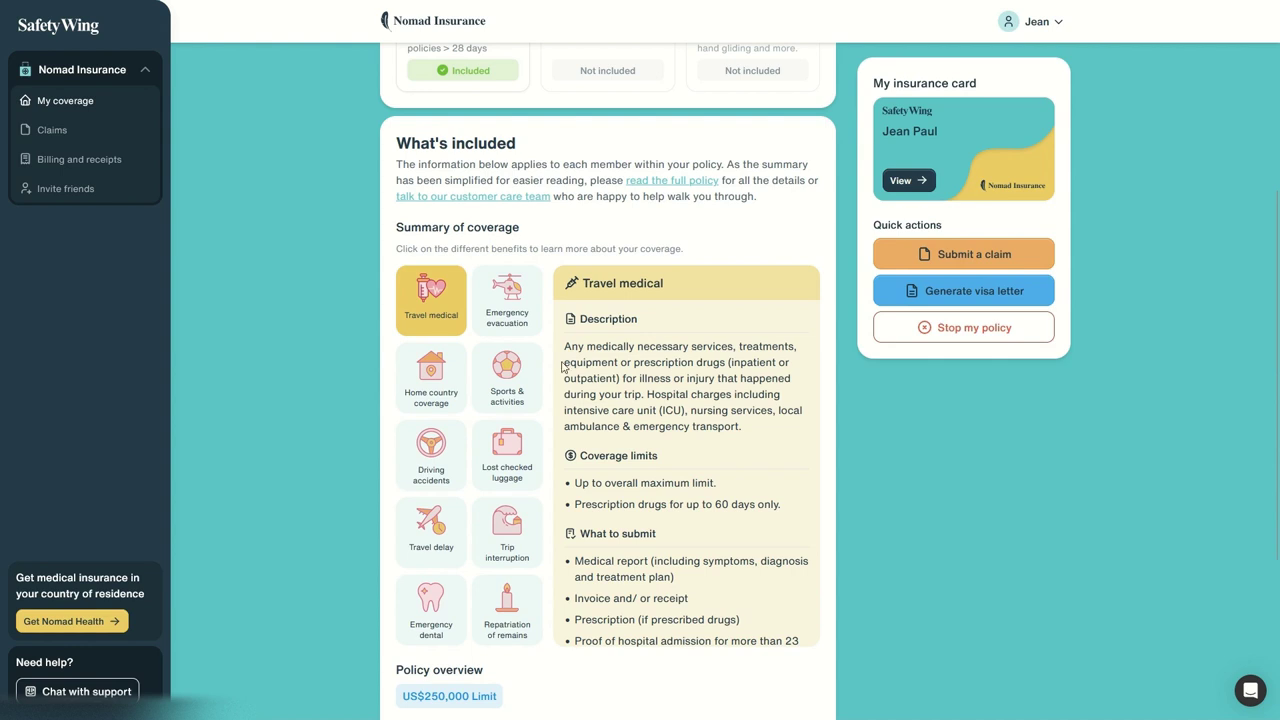
click(406, 670)
drag(406, 670, 510, 696)
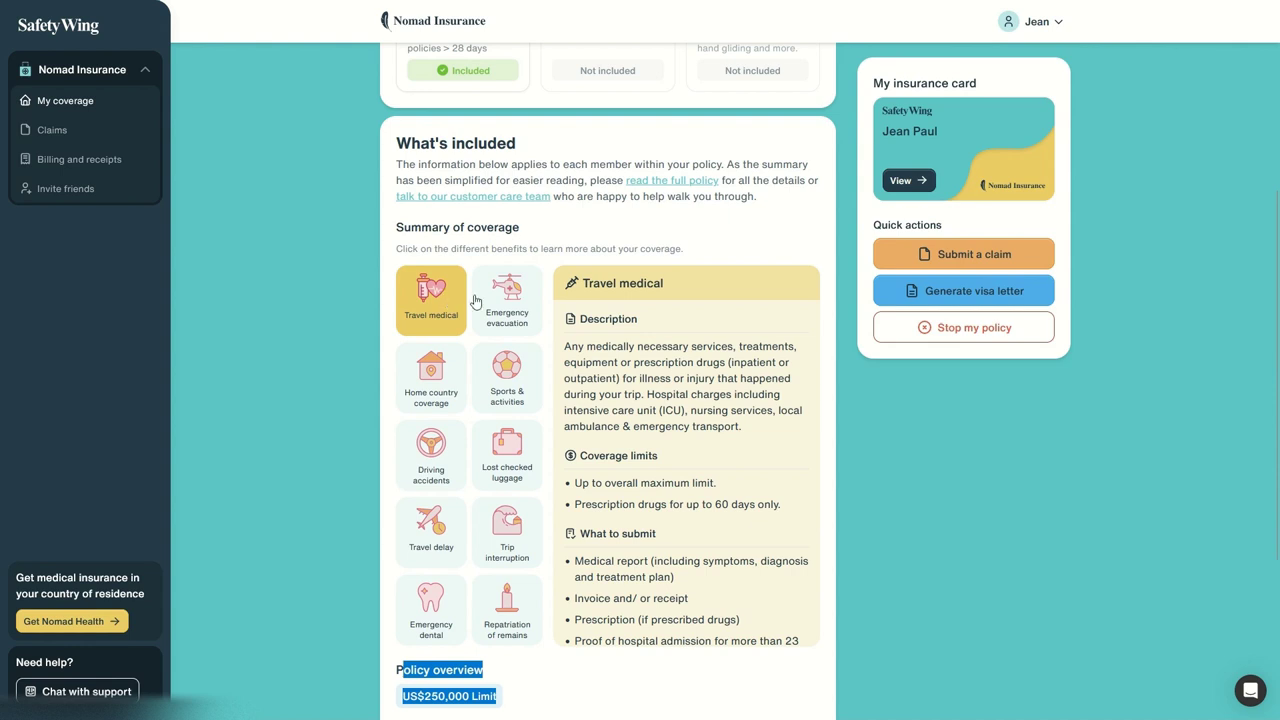
click(500, 289)
click(438, 366)
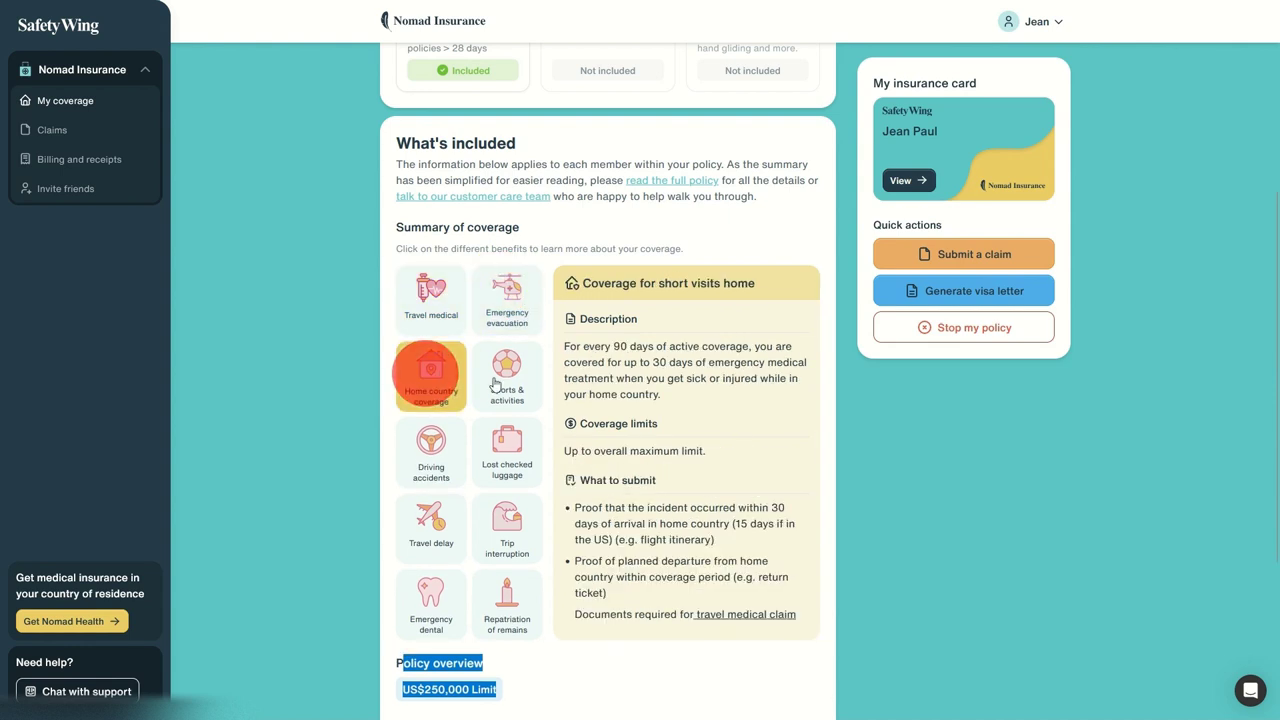
click(508, 356)
click(462, 462)
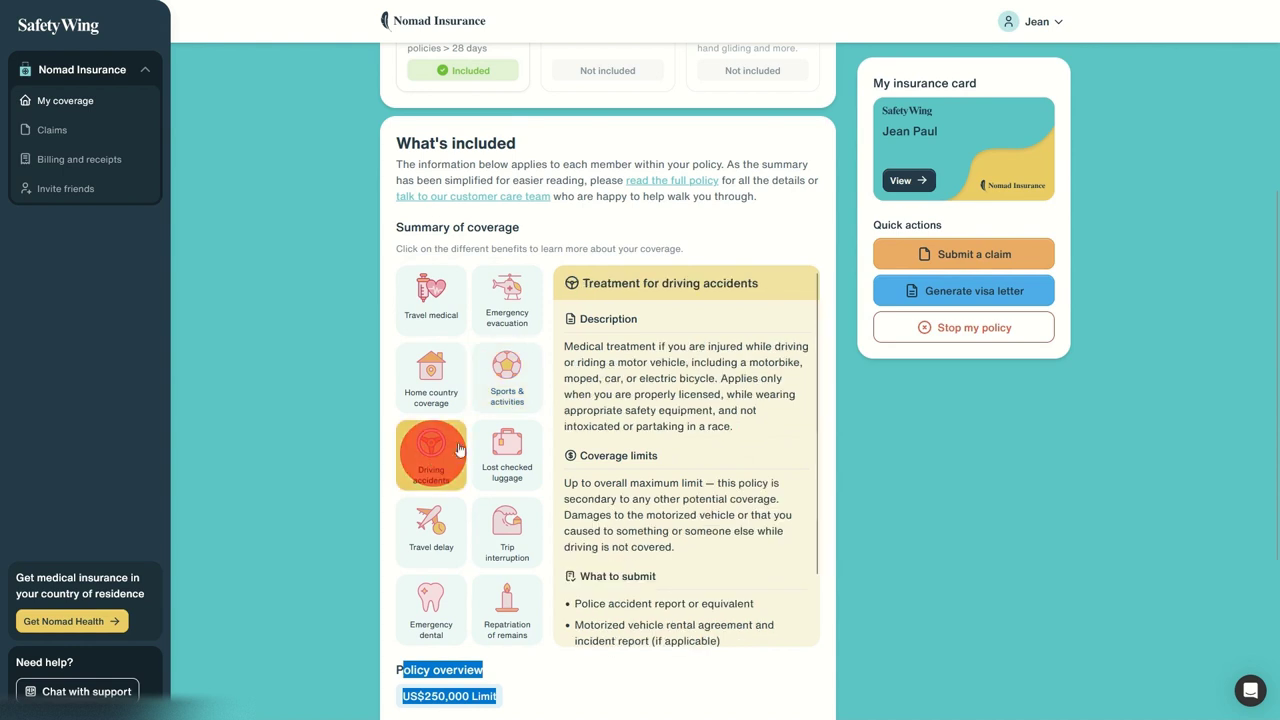
click(512, 455)
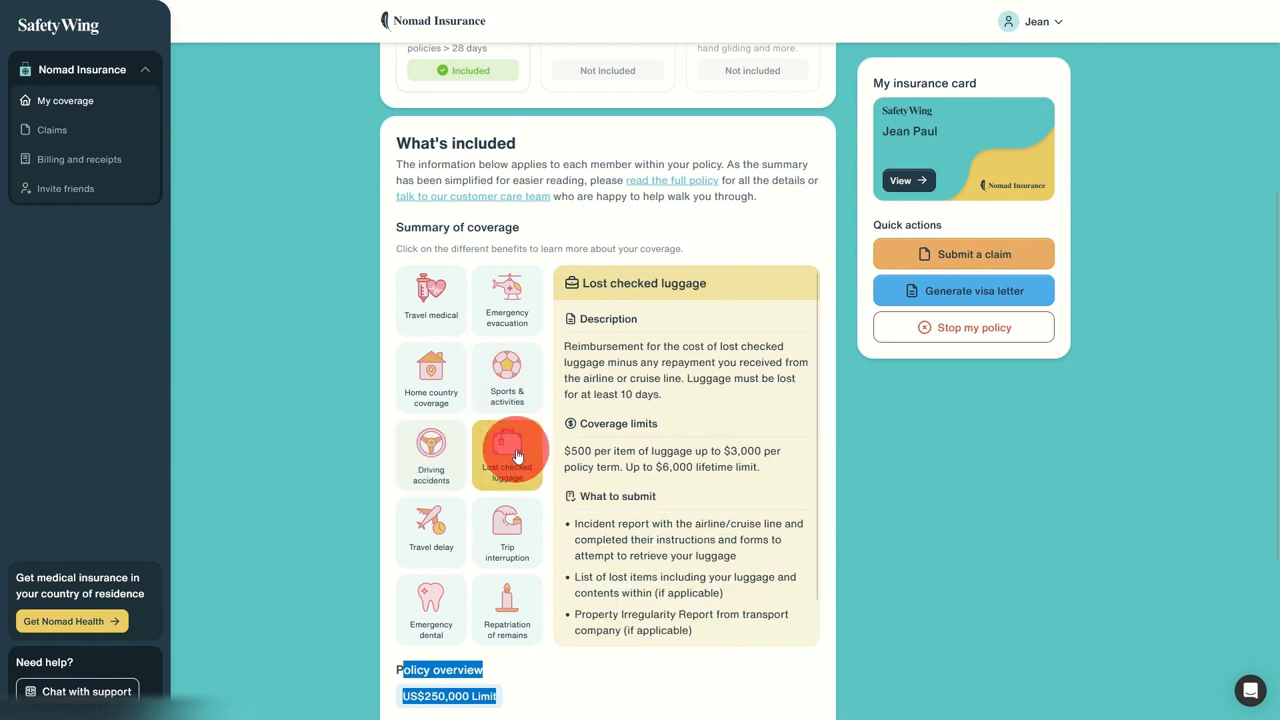
click(436, 545)
click(506, 526)
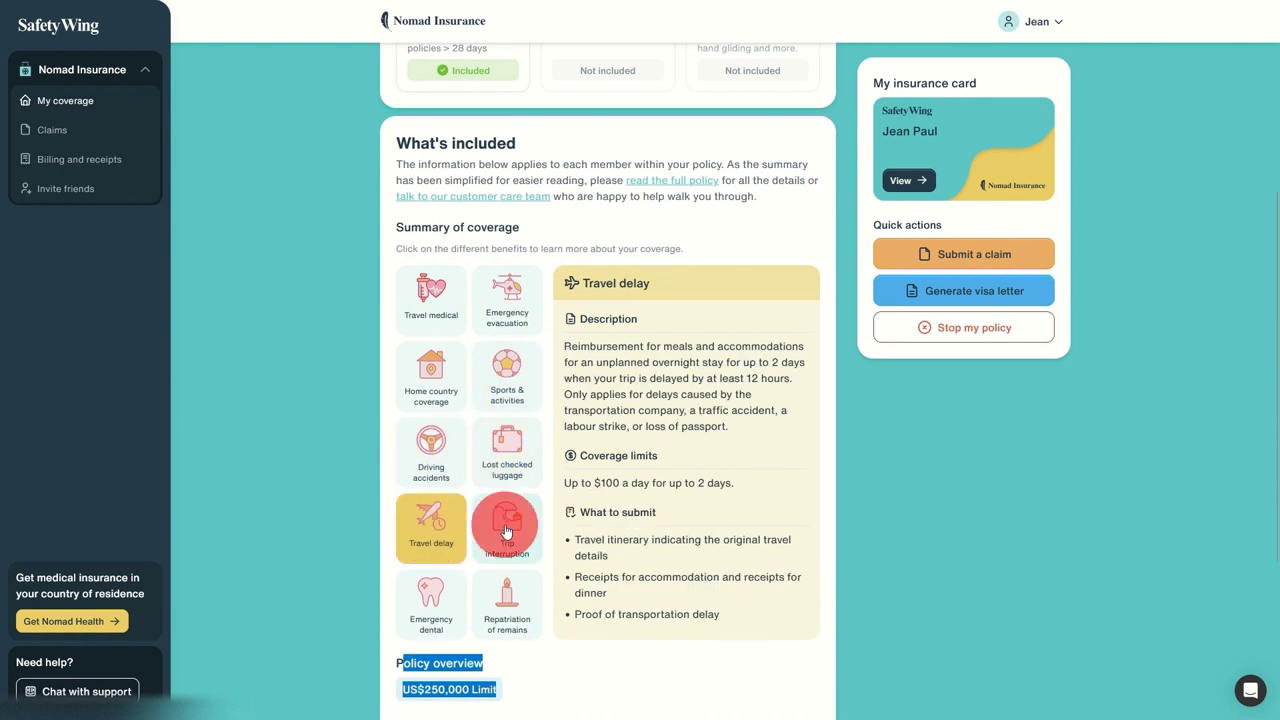
click(441, 598)
click(516, 595)
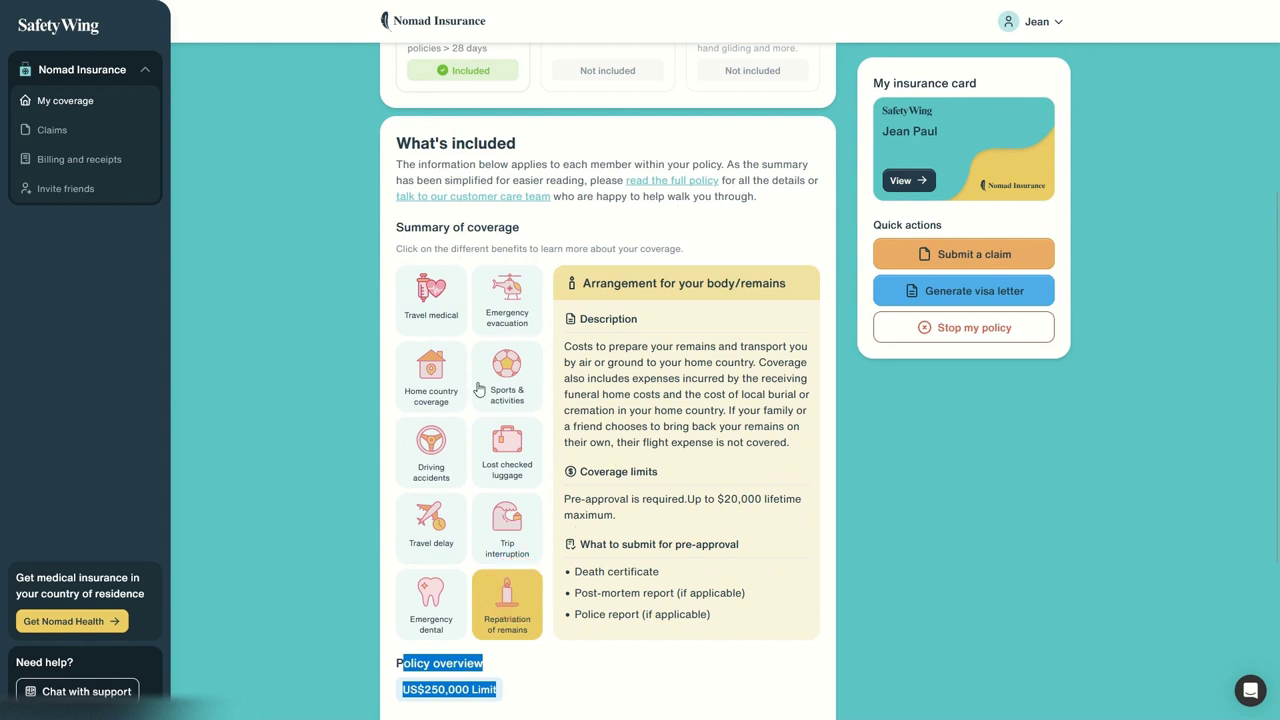
scroll(430, 357, down, 5)
drag(423, 537, 532, 604)
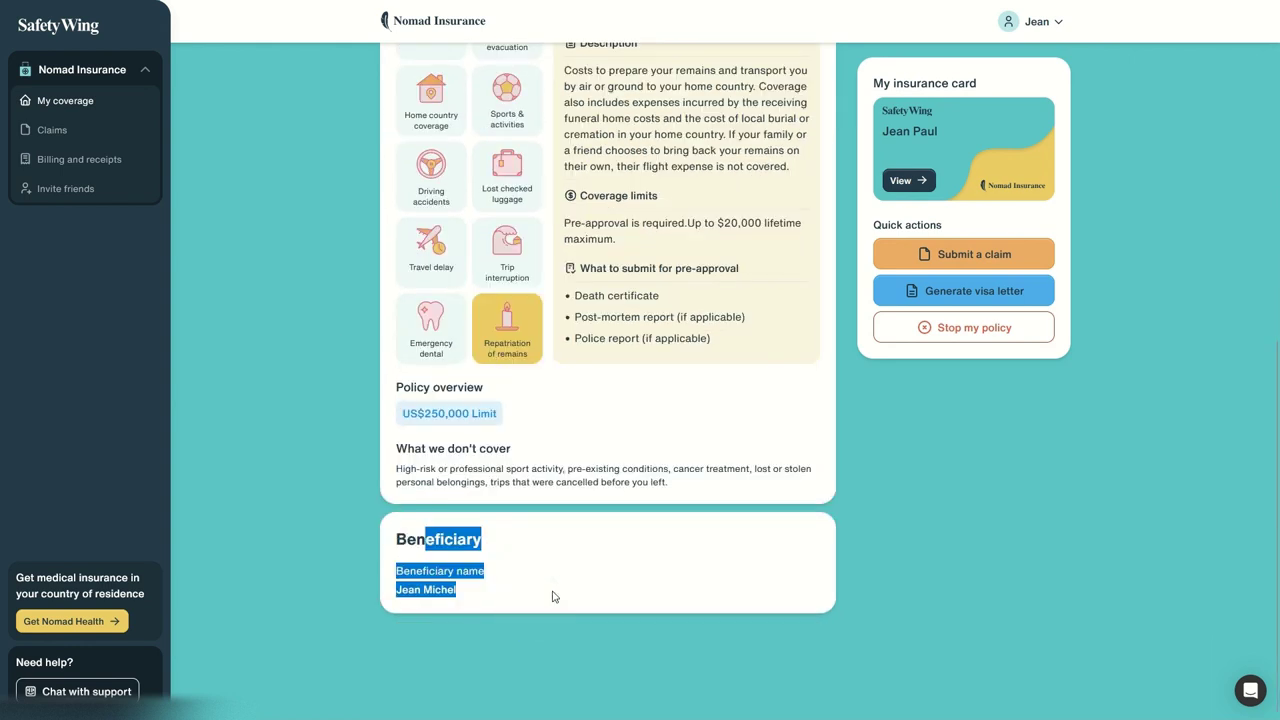
click(476, 584)
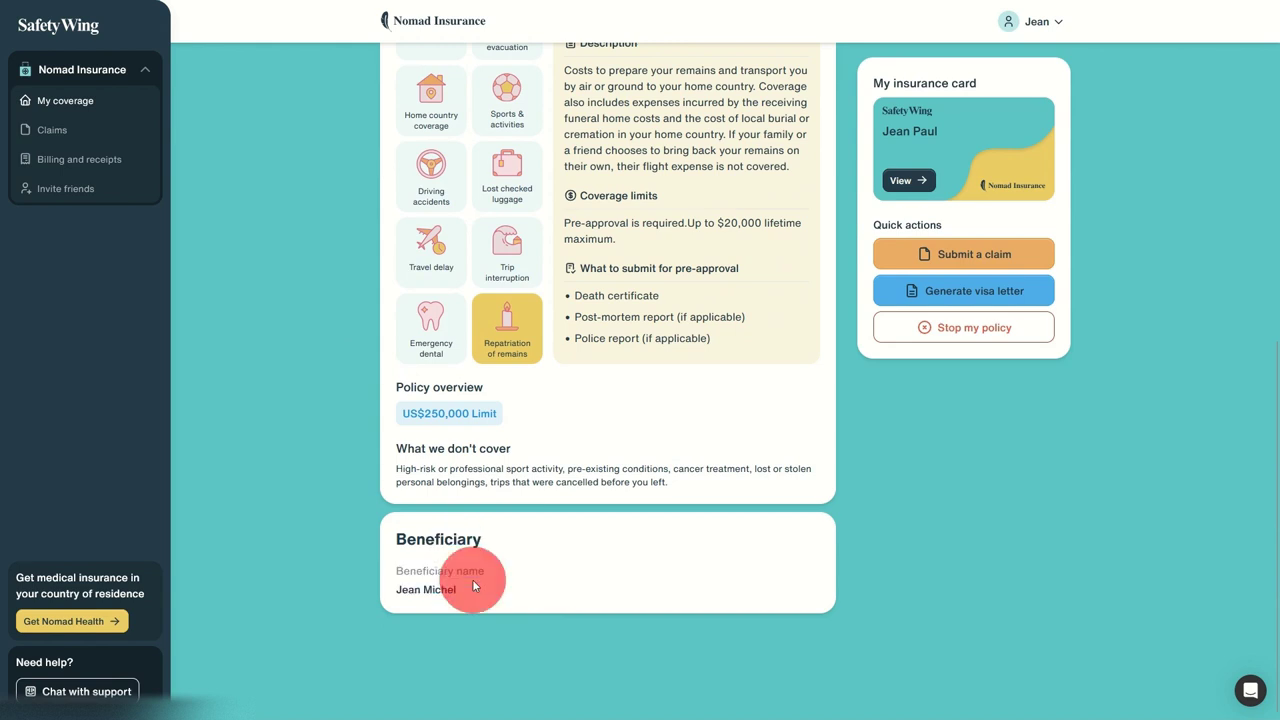
drag(398, 576, 503, 598)
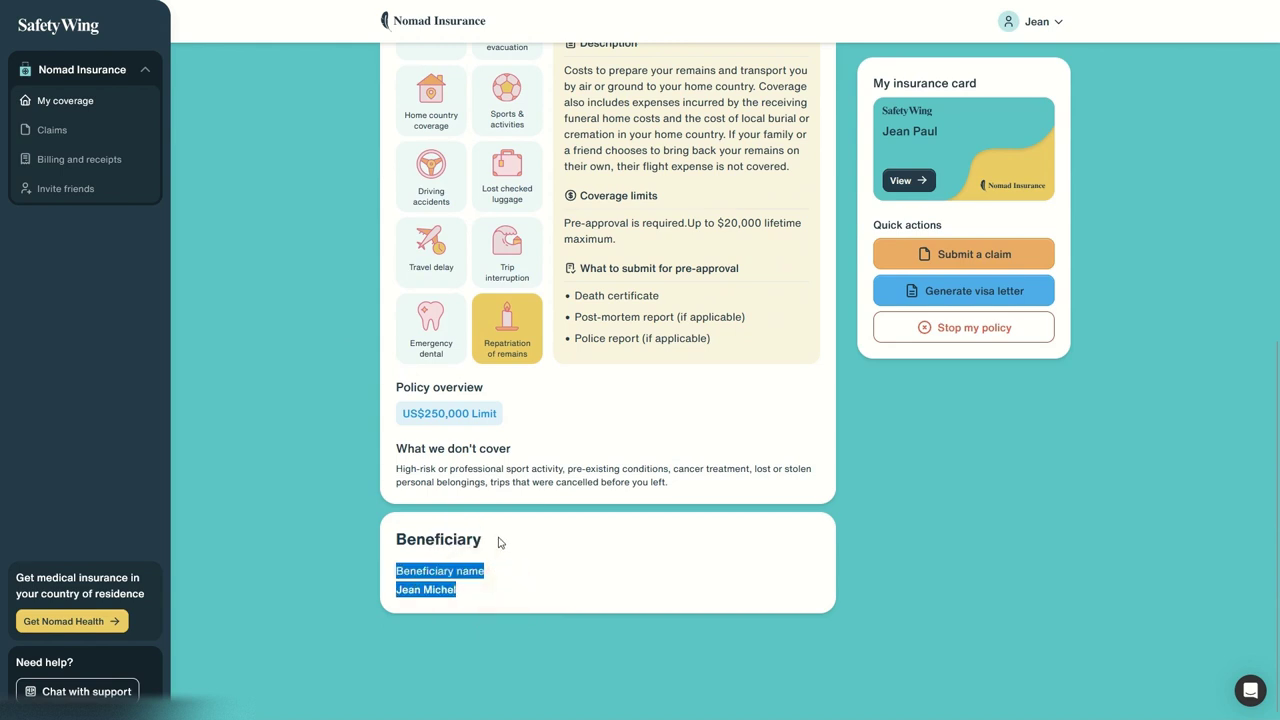
scroll(477, 527, up, 3)
scroll(477, 527, up, 3)
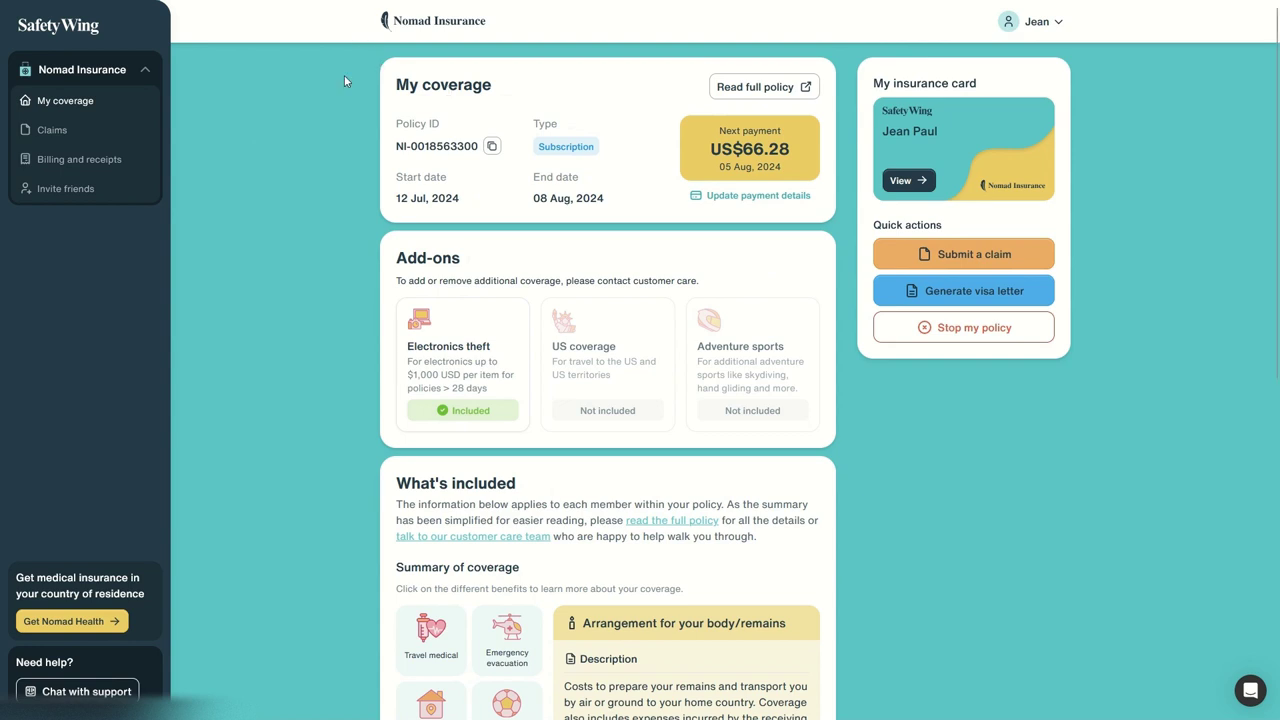
click(54, 124)
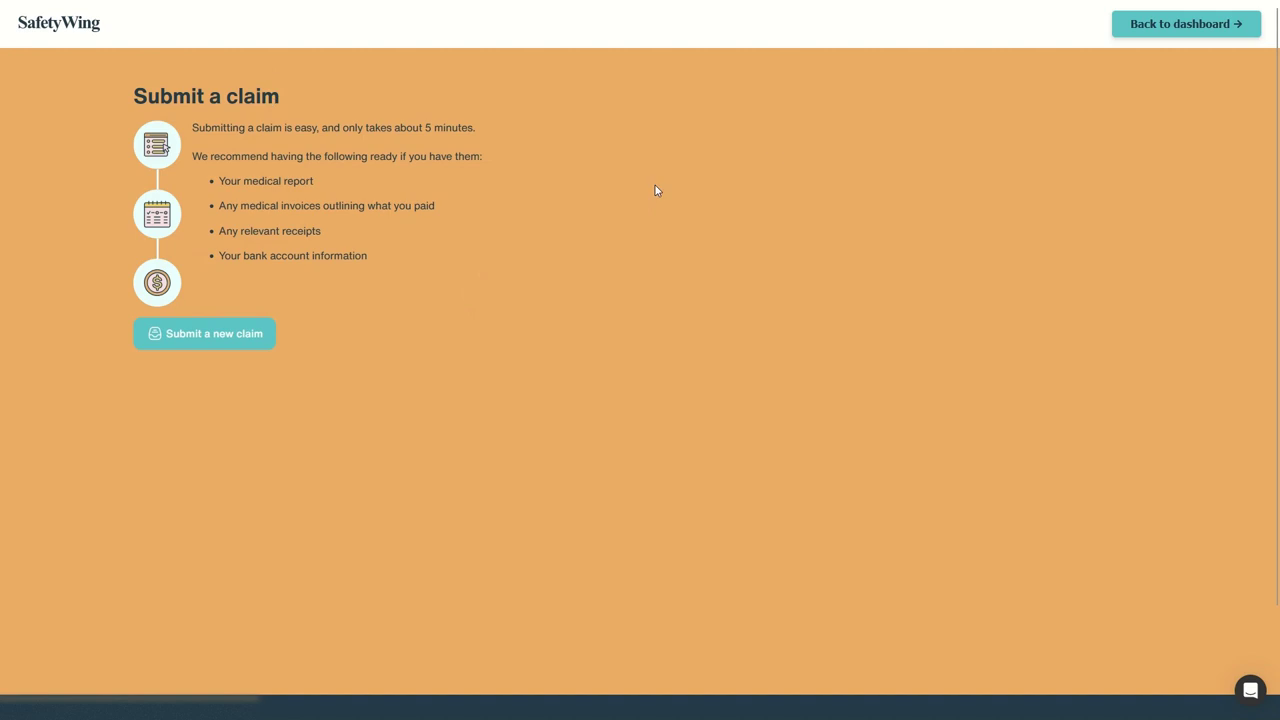
click(1165, 30)
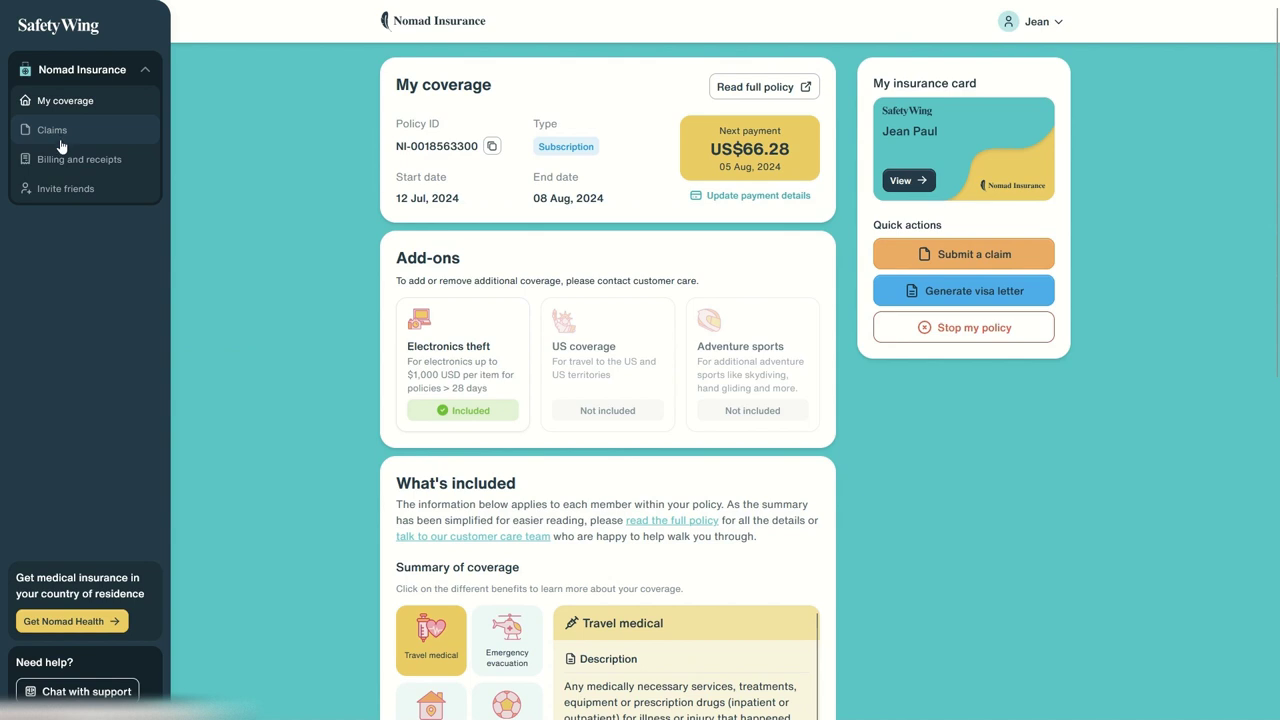
Step: Open Billing and receipts, review the receipt, and cancel its Print/Save PDF preview
click(55, 160)
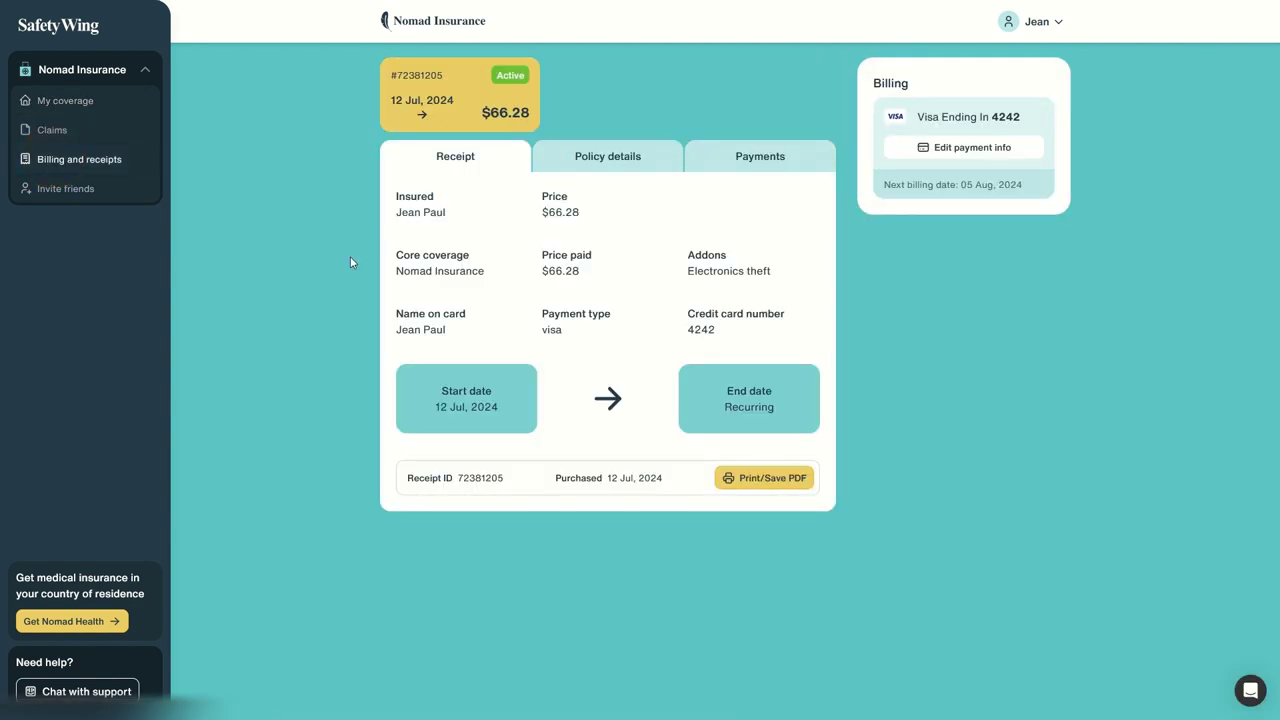
drag(411, 197, 757, 341)
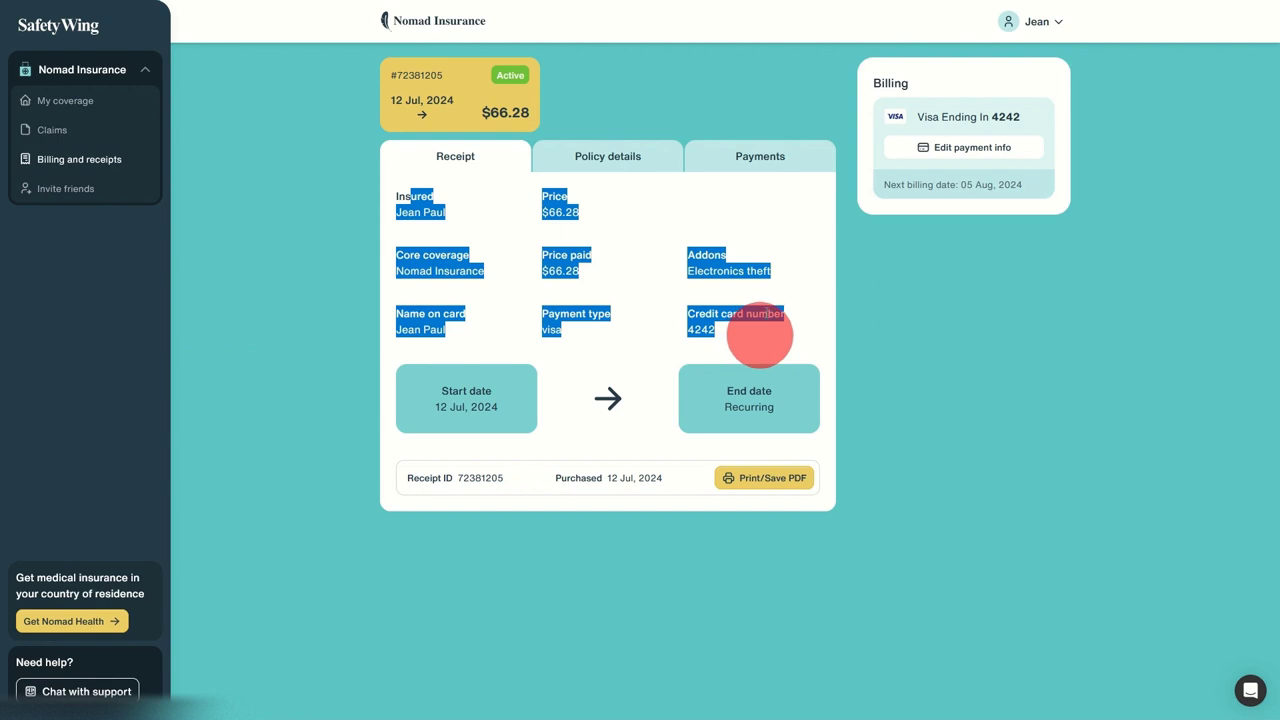
click(462, 193)
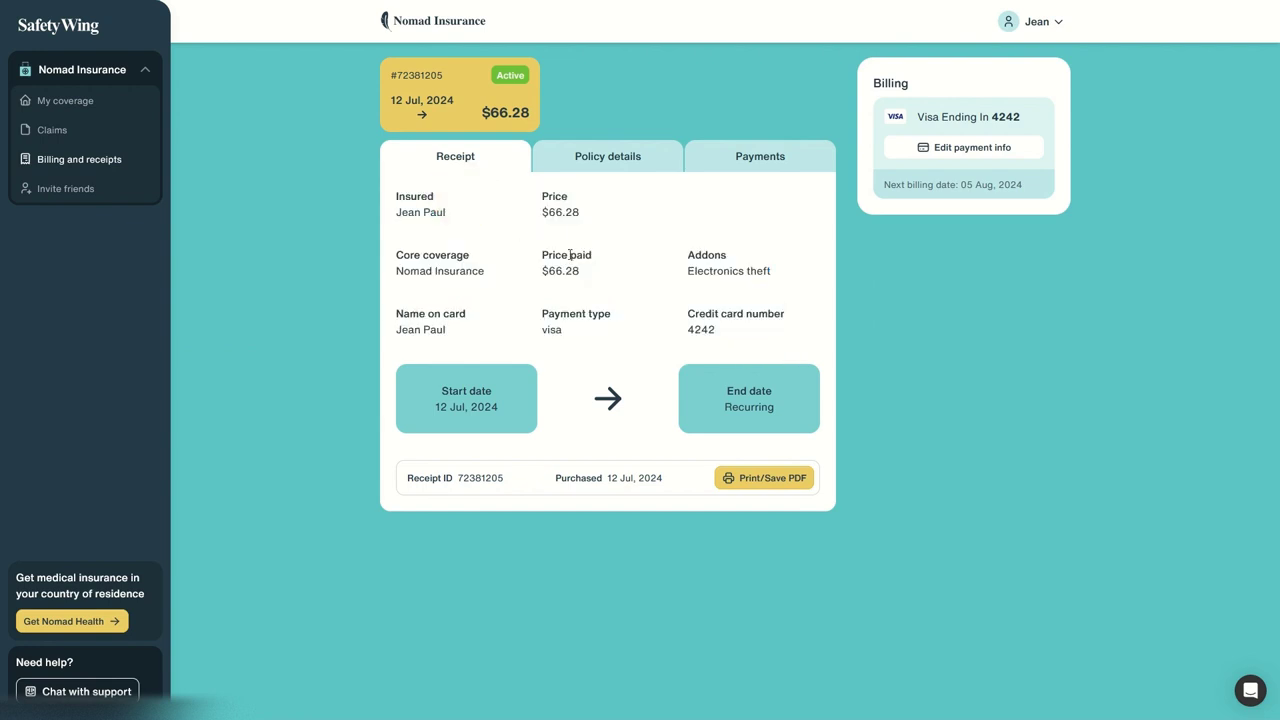
click(782, 478)
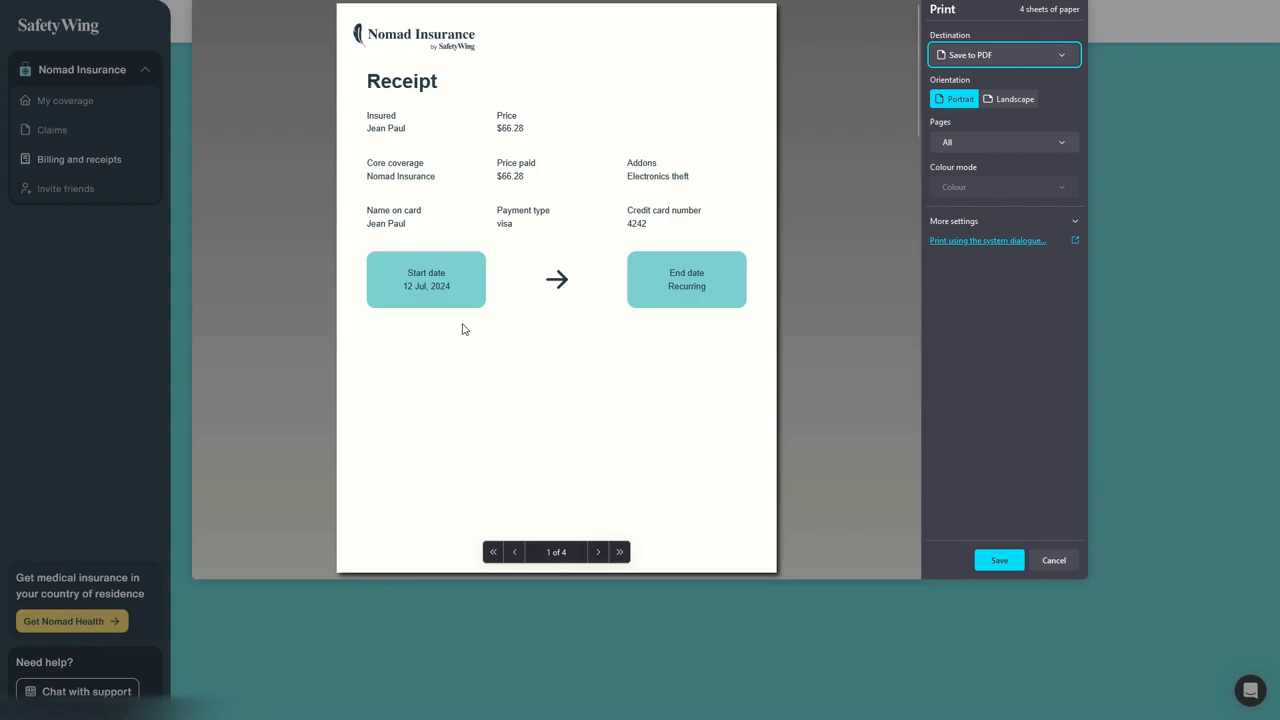
click(1055, 562)
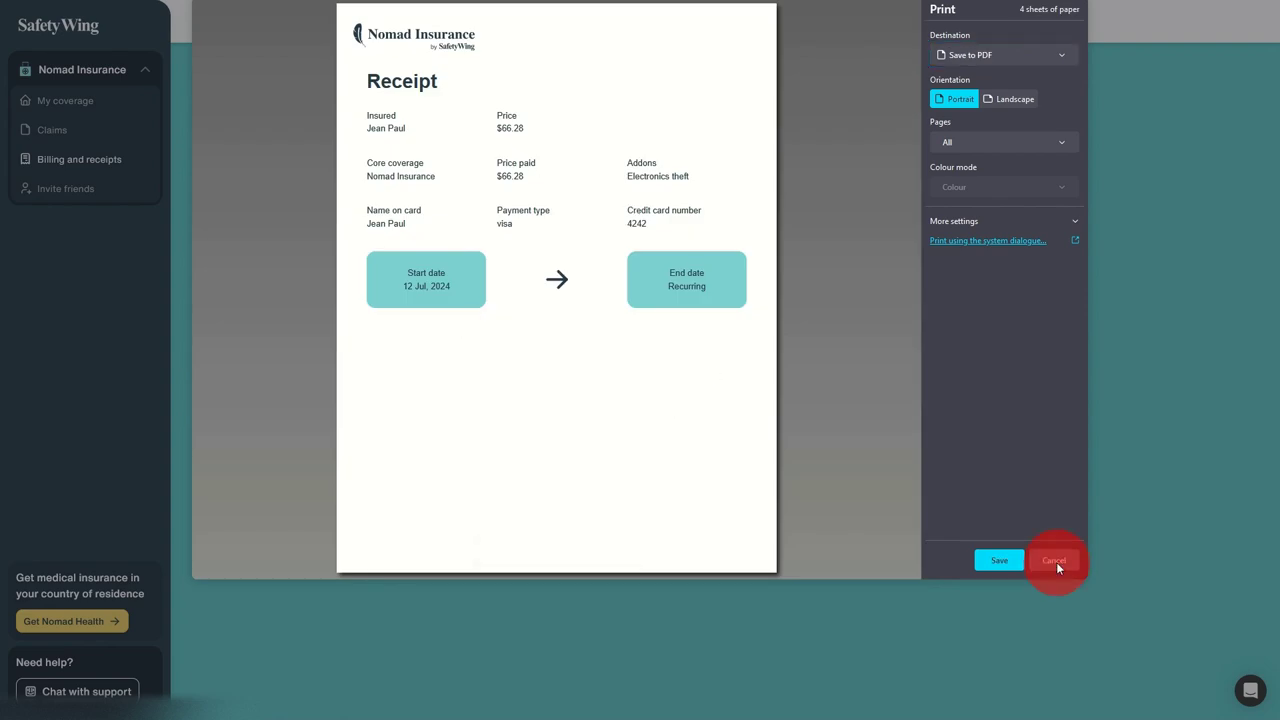
Step: Switch to Policy details and cancel its print preview without saving
click(613, 160)
scroll(505, 265, down, 3)
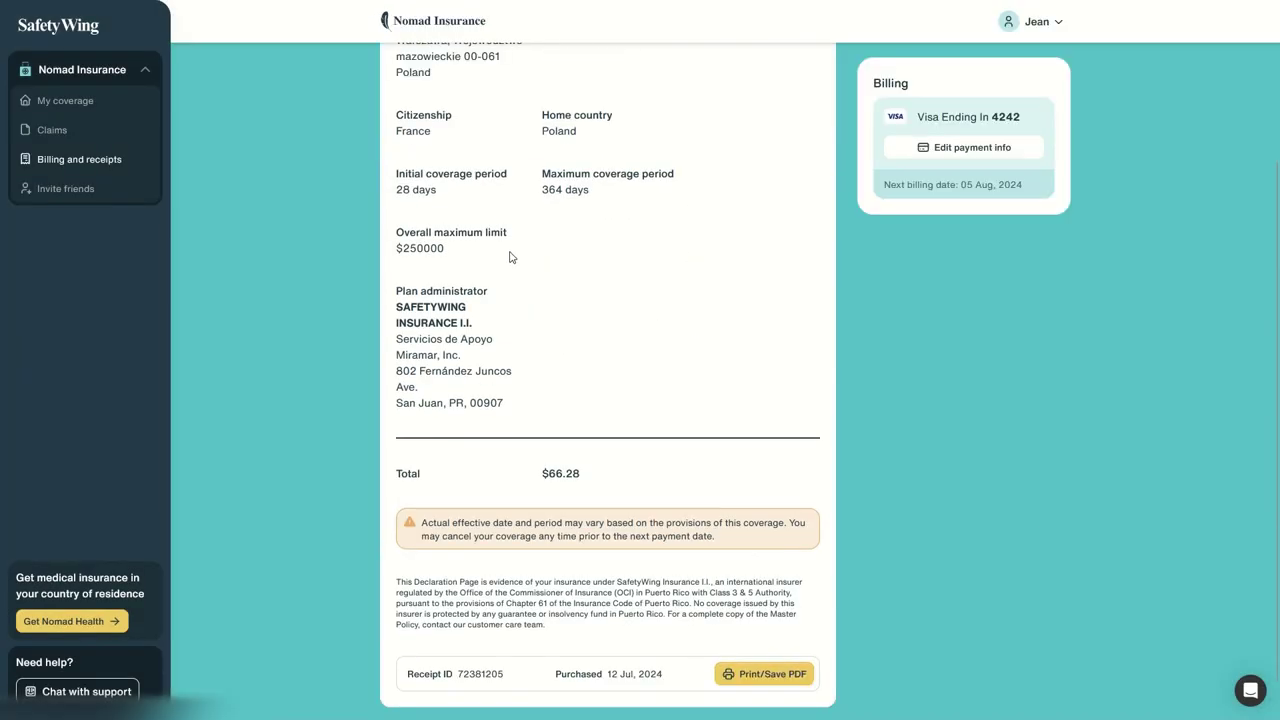
click(766, 676)
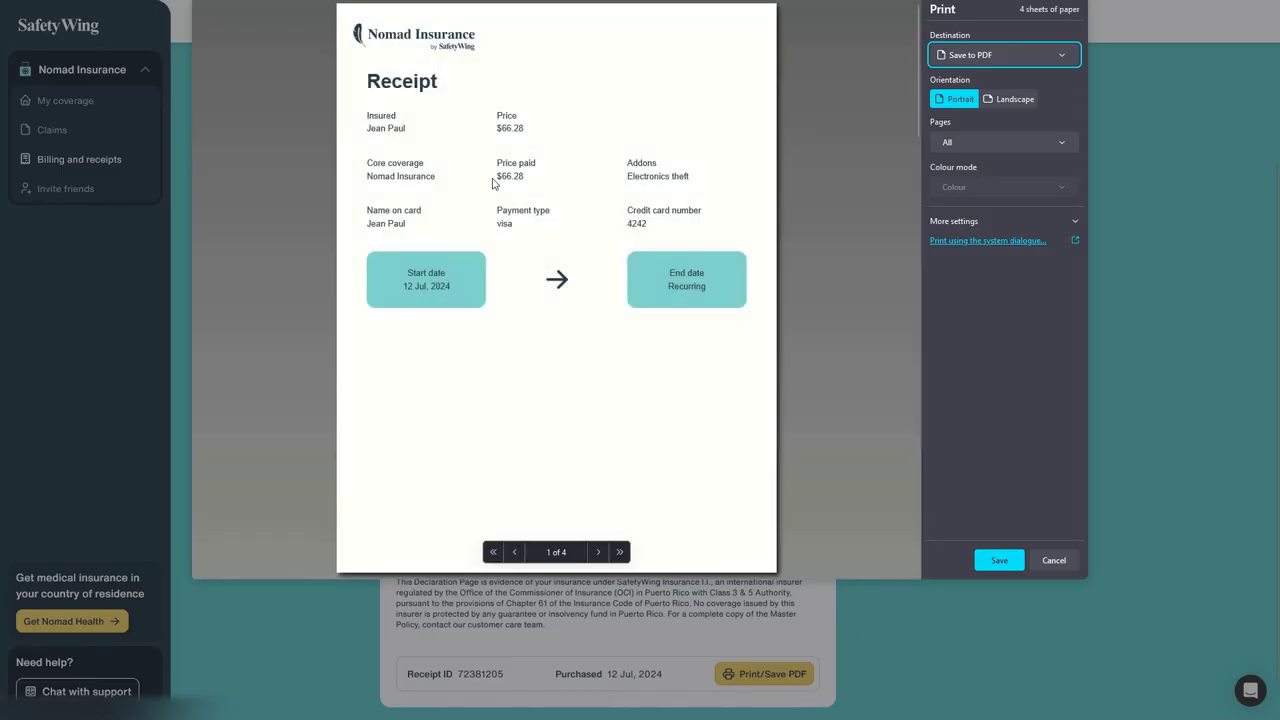
click(1050, 559)
Step: Review the policyholder address, then view the Payments record with card and next billing date
scroll(583, 480, up, 1)
scroll(600, 430, down, 3)
scroll(586, 443, up, 3)
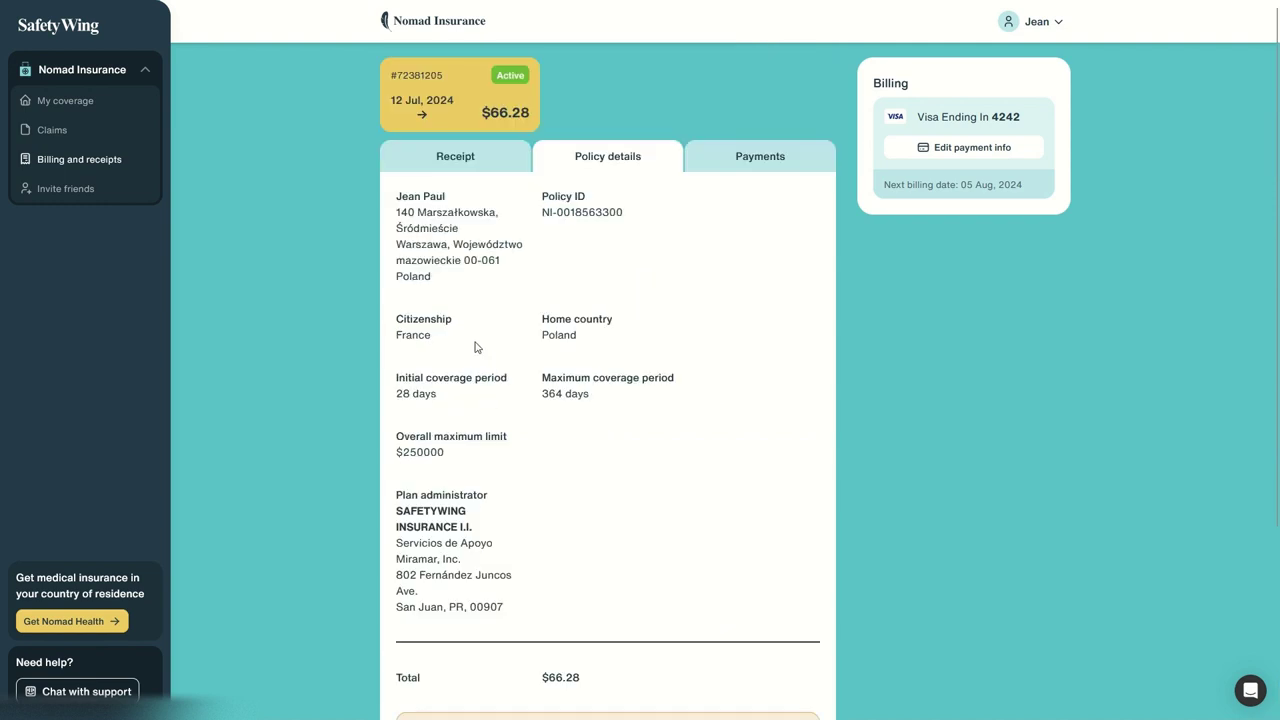
drag(425, 243, 628, 594)
click(646, 490)
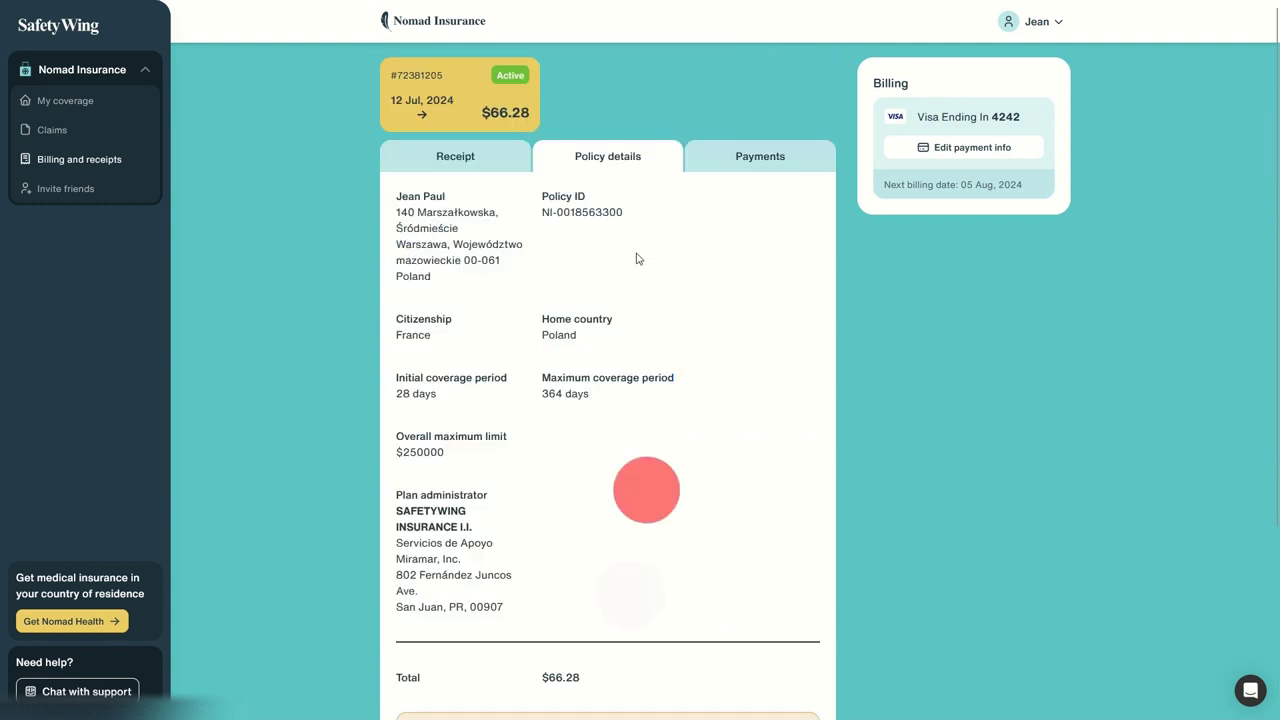
click(745, 165)
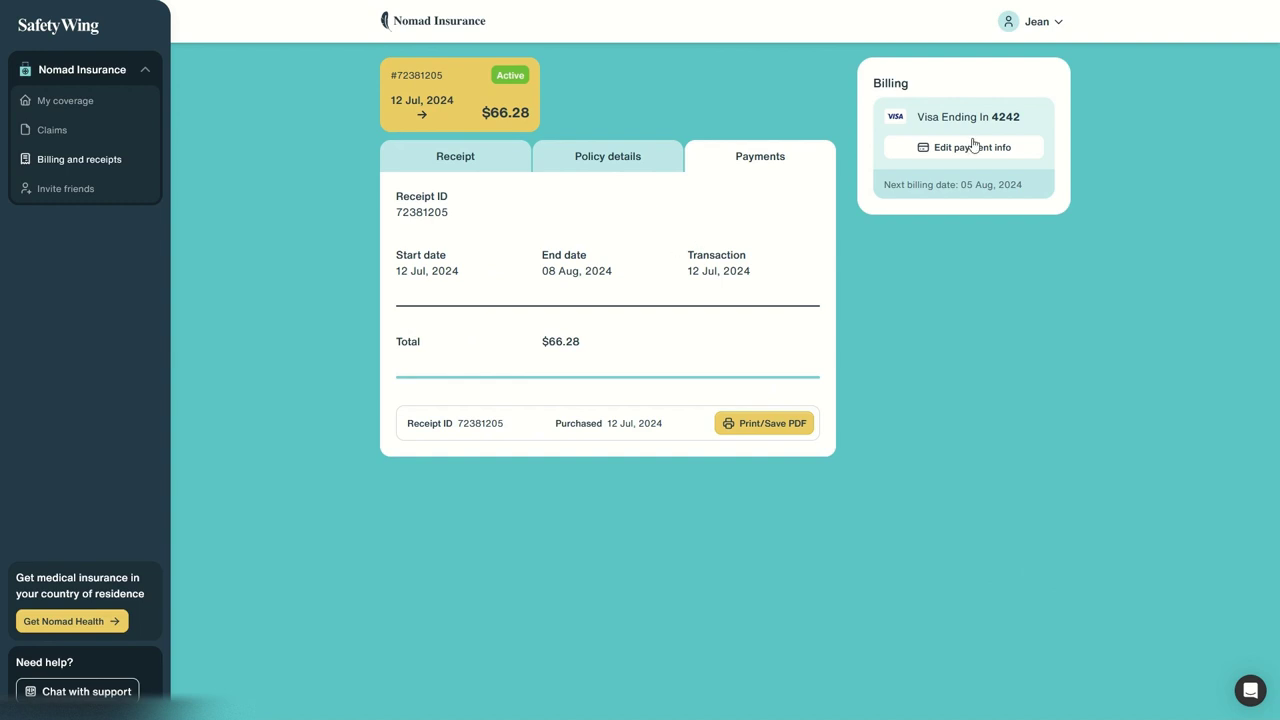
drag(940, 117, 1031, 204)
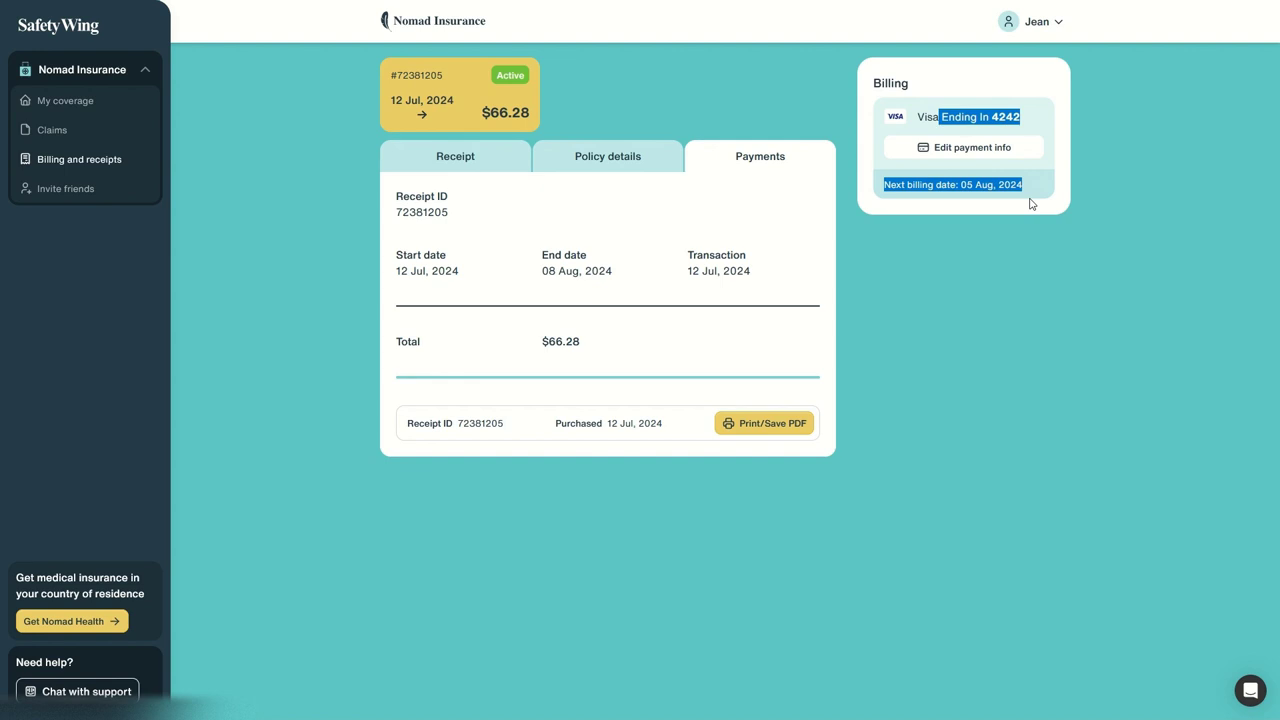
Step: Read the Give $20, get $20 referral page, try its locked link, then return to My coverage
click(88, 202)
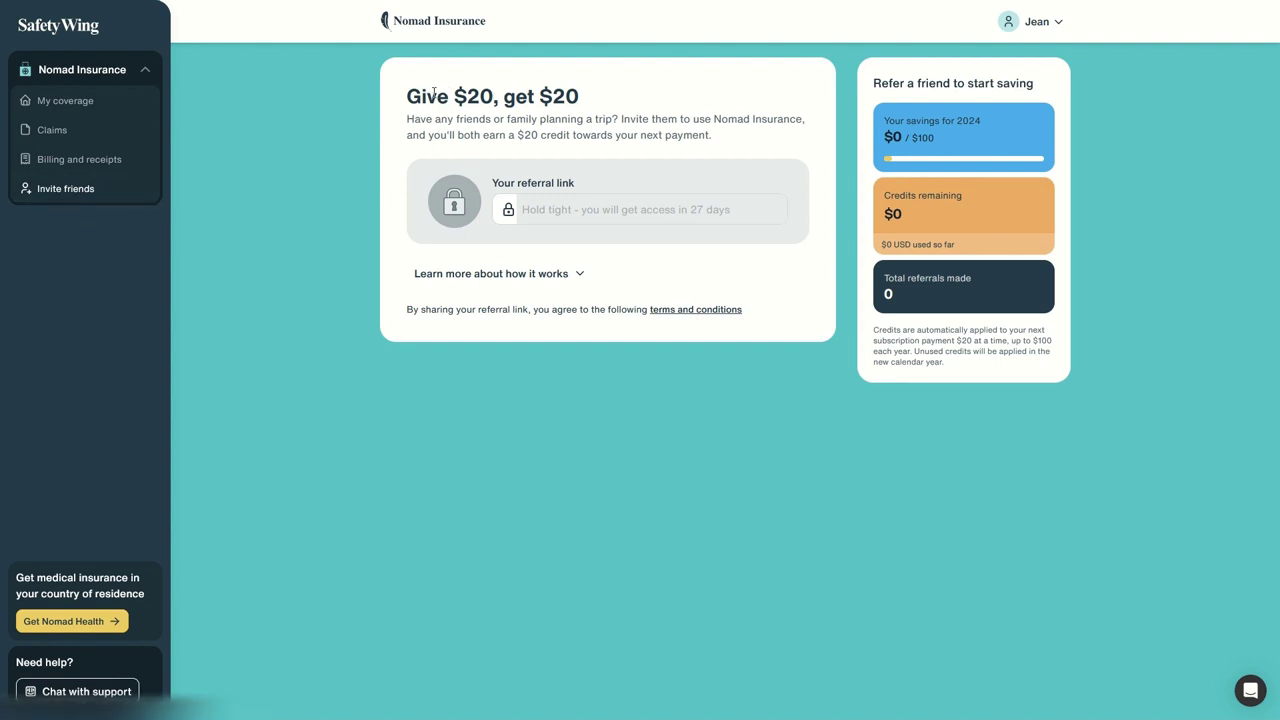
drag(433, 93, 509, 94)
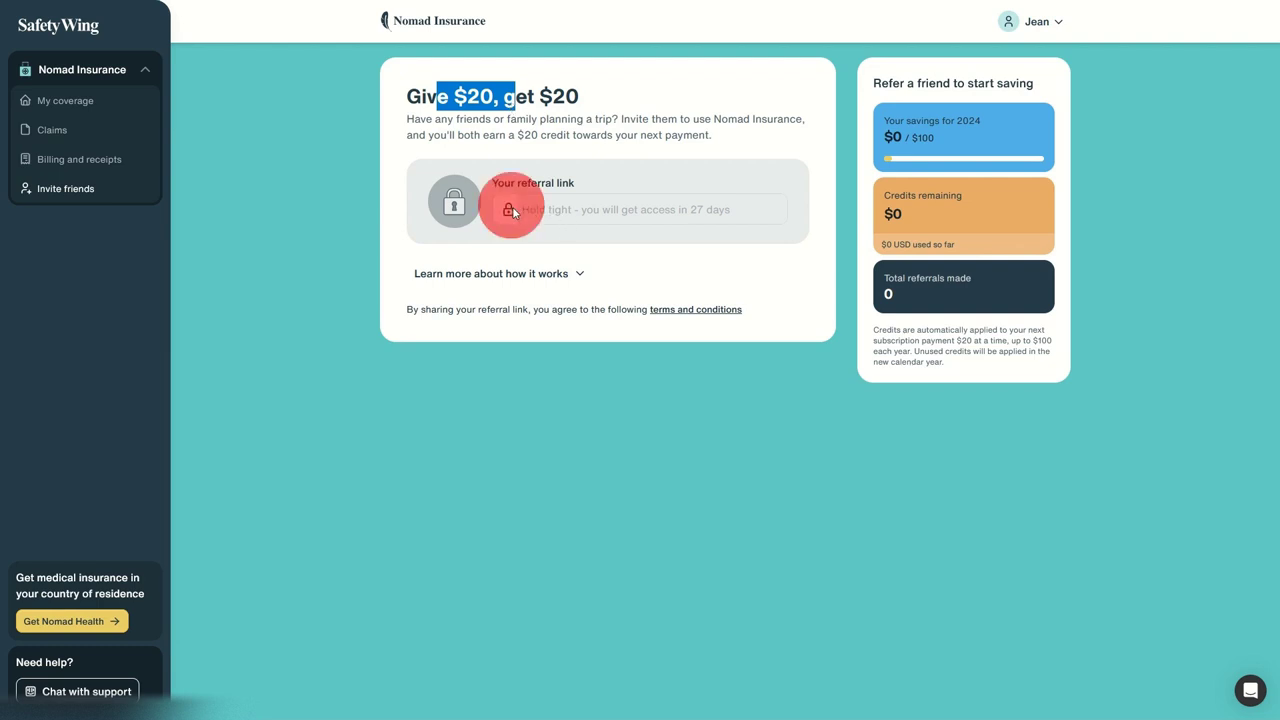
click(574, 211)
drag(517, 183, 570, 184)
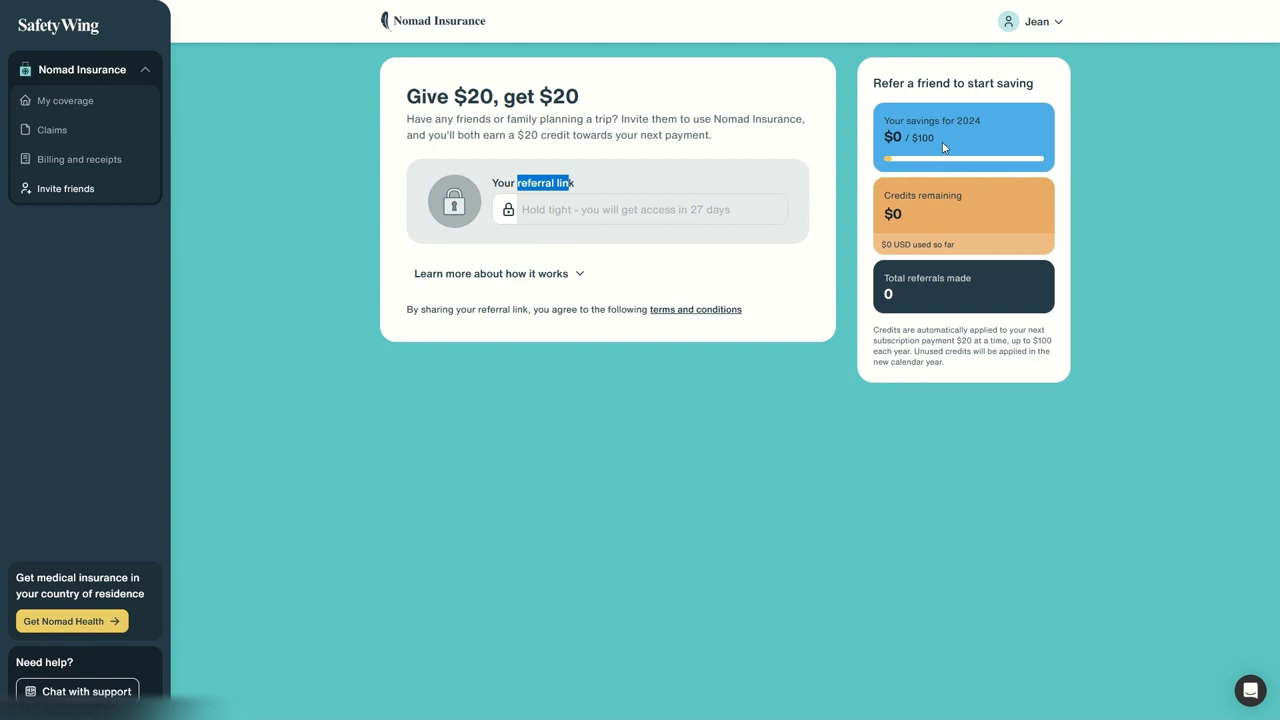
click(45, 103)
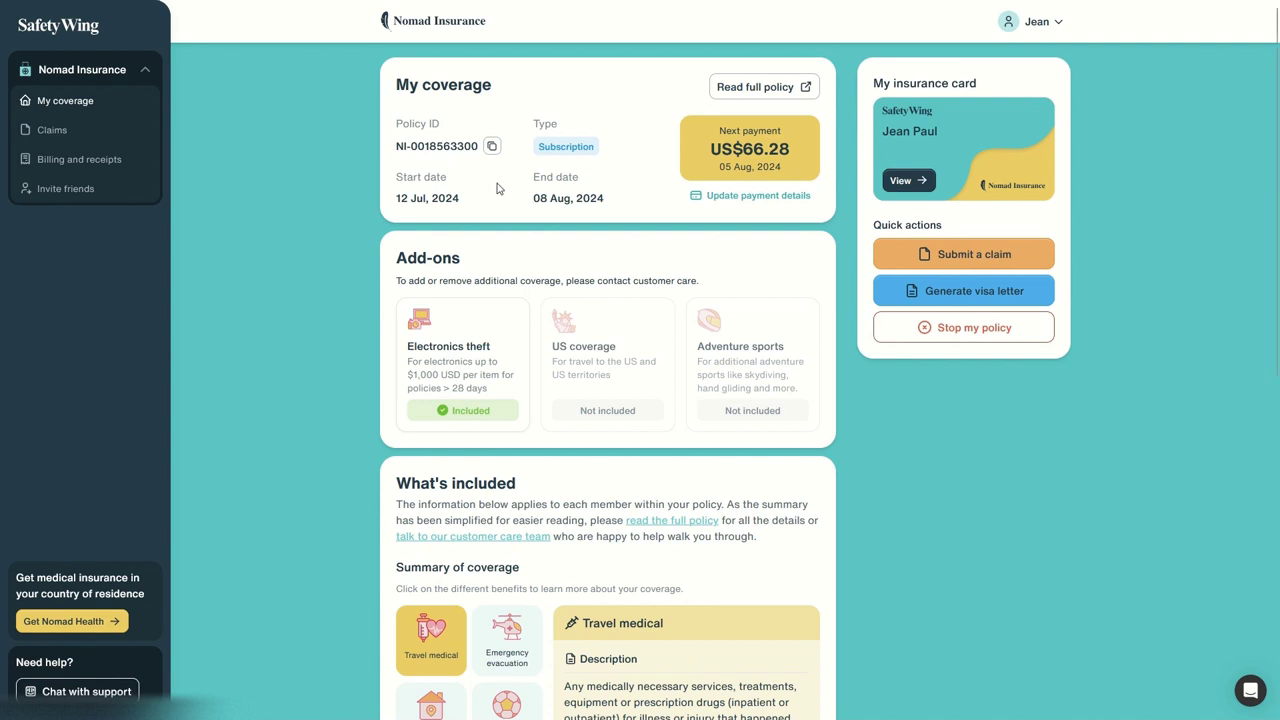
Step: Stop the policy from Quick actions and confirm, ending coverage on 08 Aug, 2024
click(998, 342)
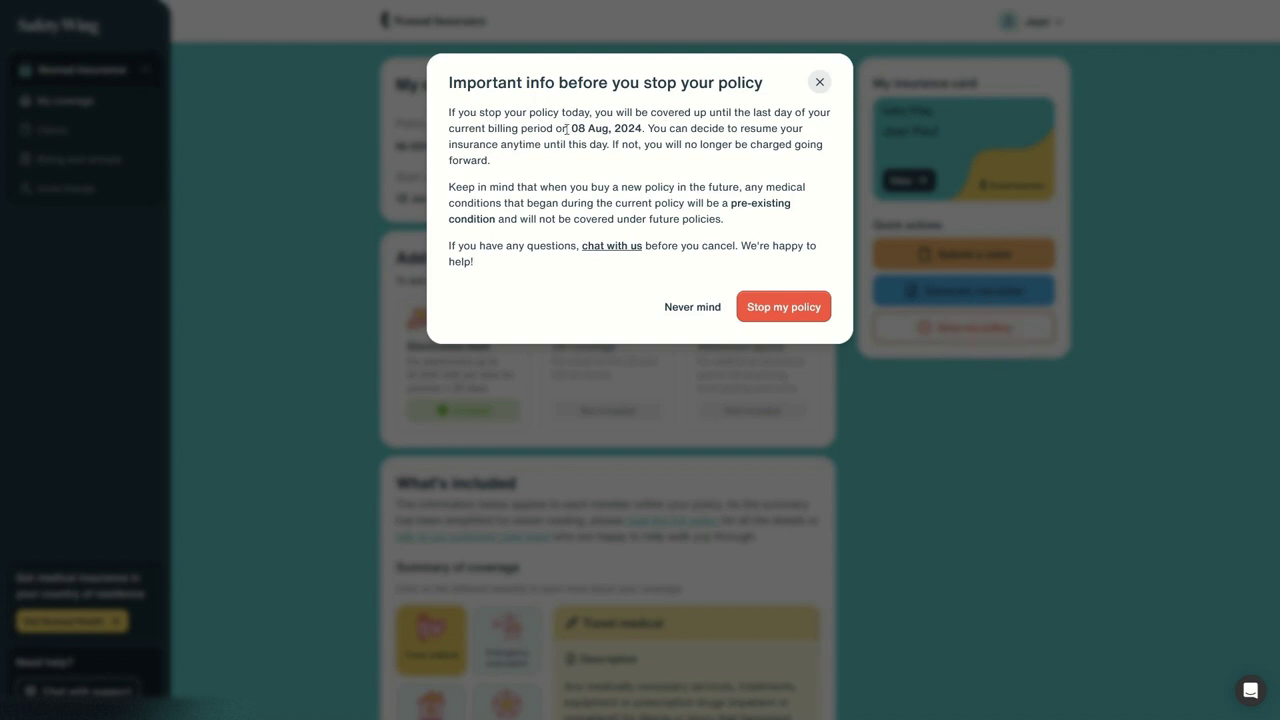
drag(566, 130, 652, 128)
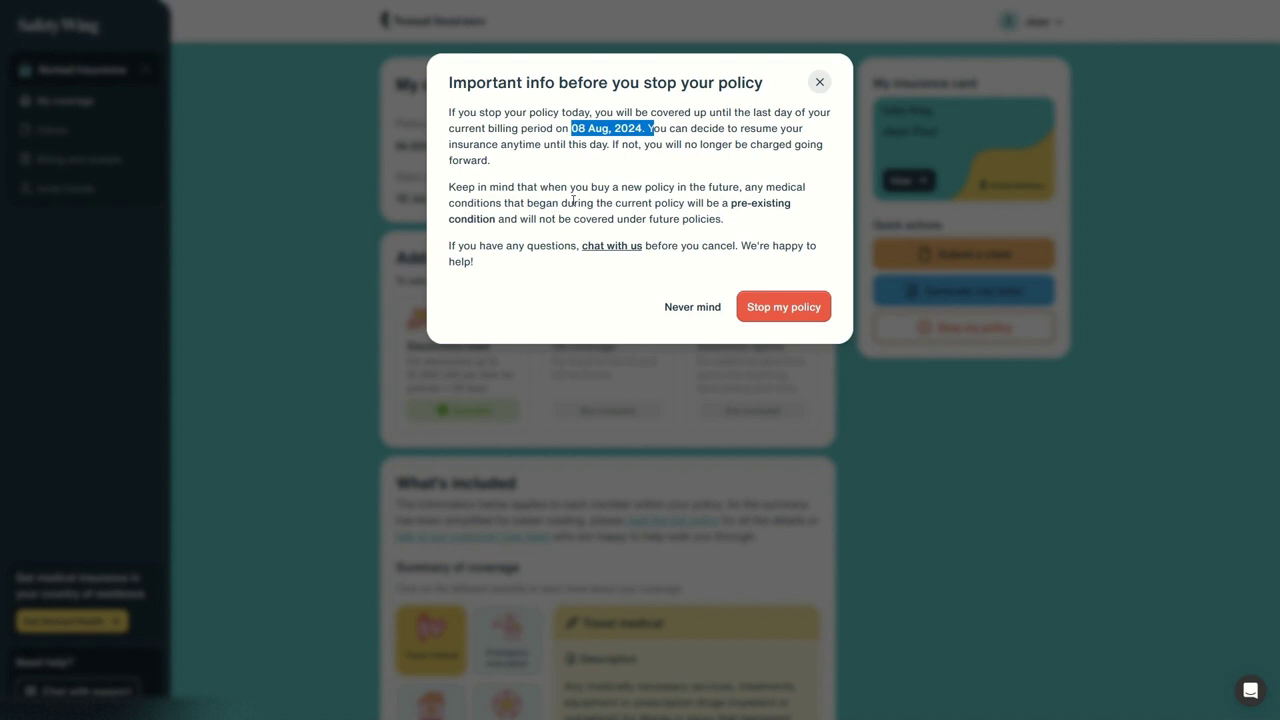
click(769, 312)
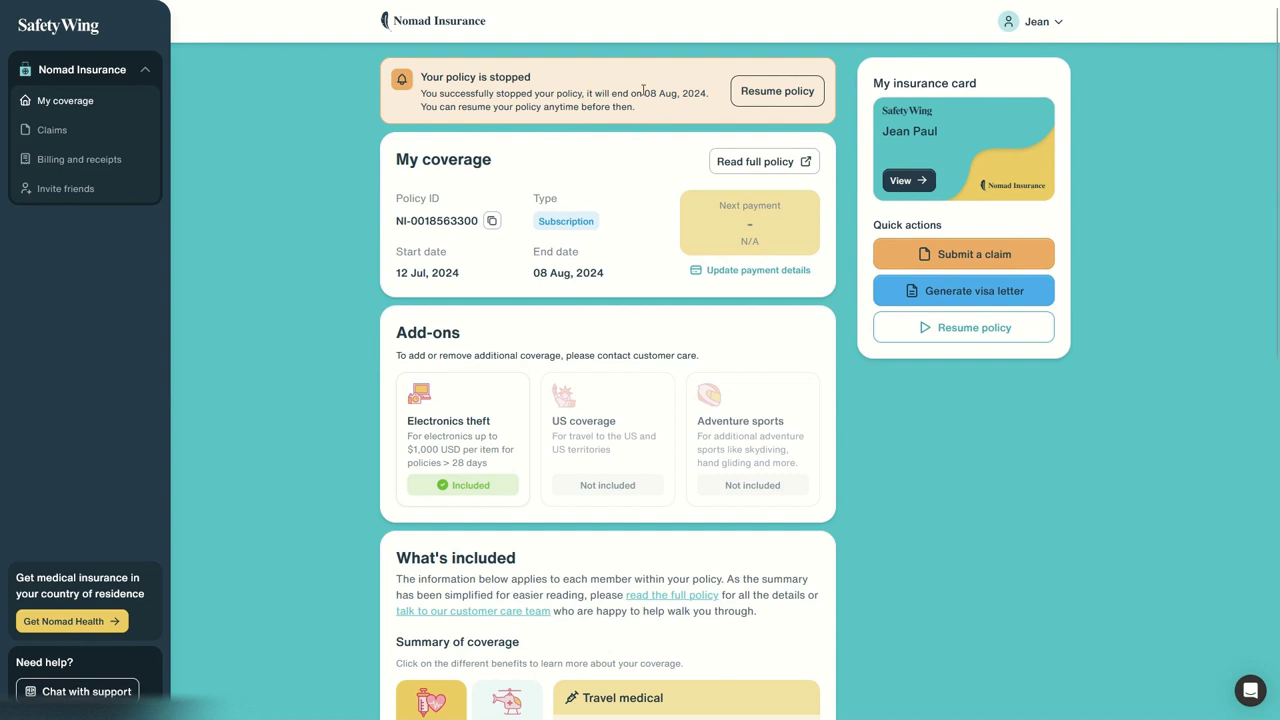
Step: Resume the stopped policy, confirming with Yes, resume my policy
drag(634, 92, 680, 99)
click(563, 261)
click(679, 94)
click(773, 91)
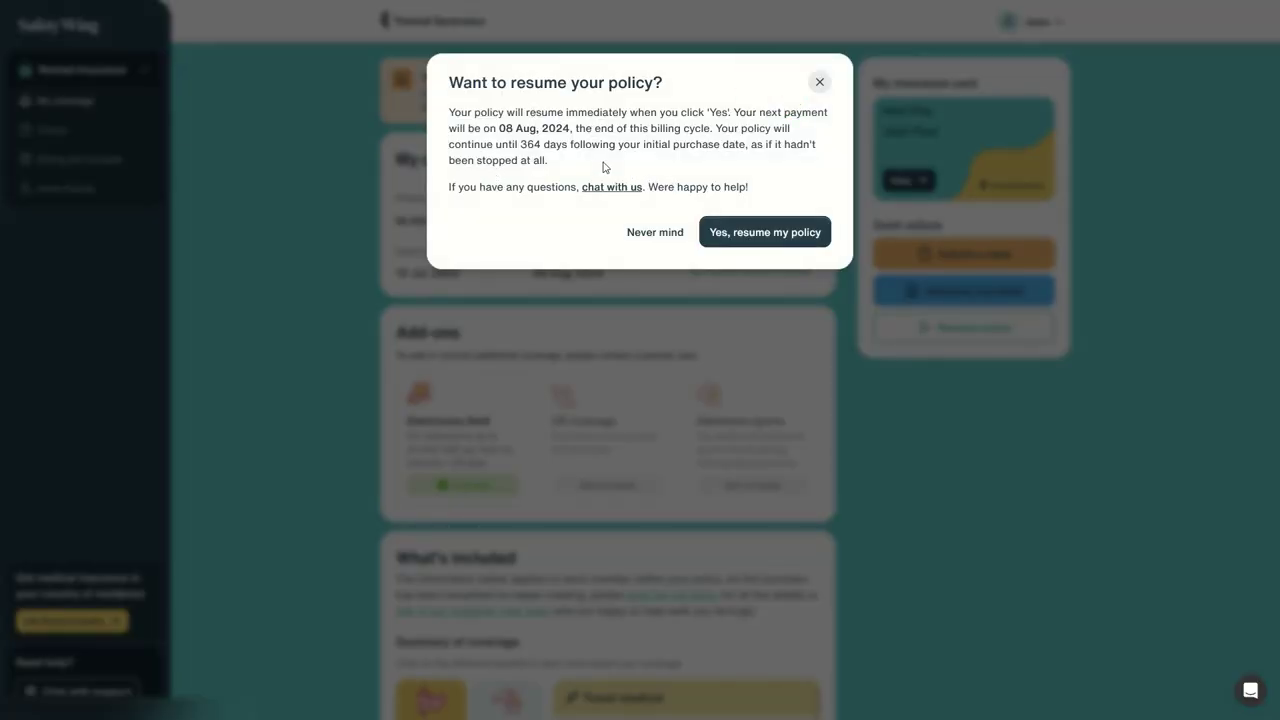
click(794, 240)
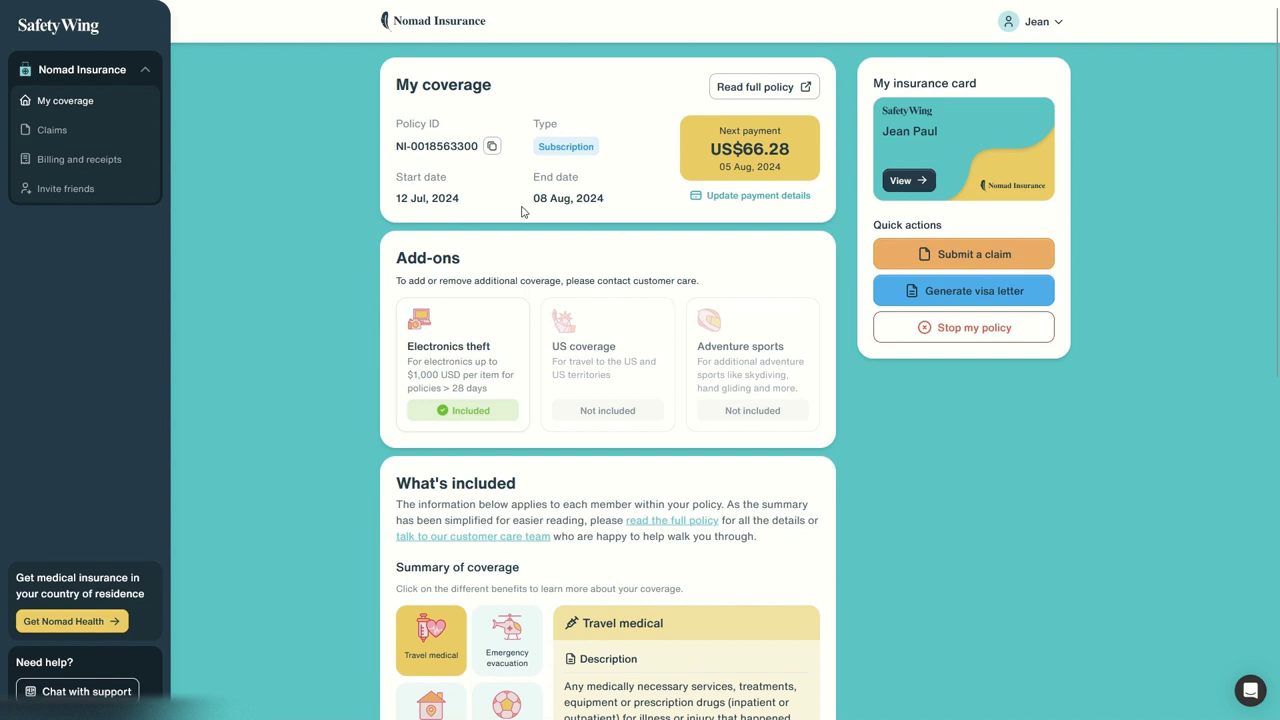
Step: Open the Claims section from the sidebar
triple_click(52, 133)
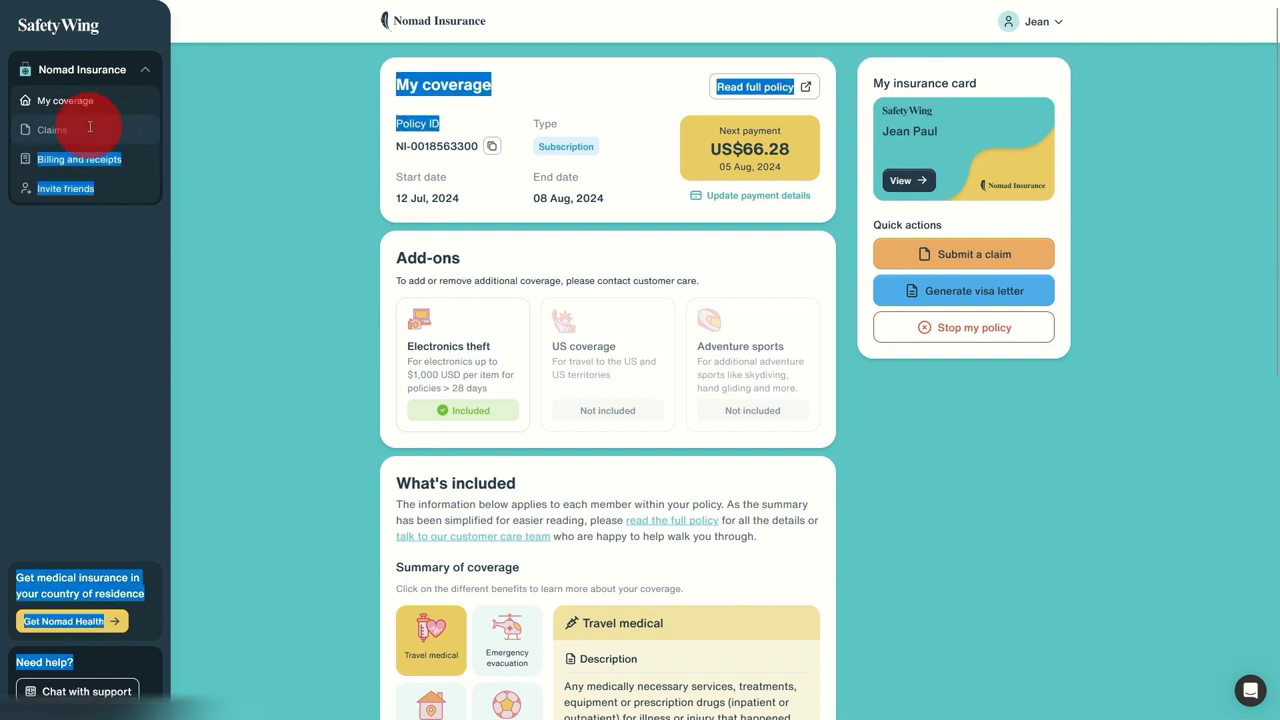
click(63, 135)
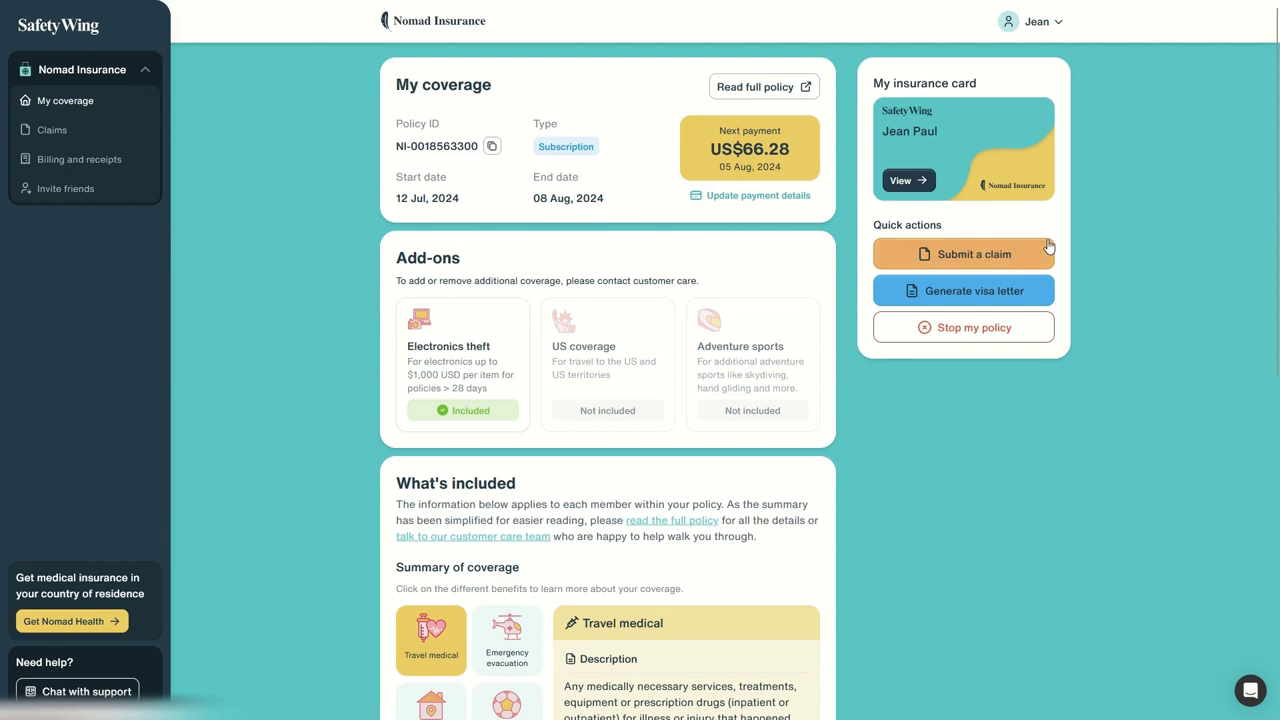
Step: Start a new medical claim with a first service date of Jul 12, 2024
click(995, 254)
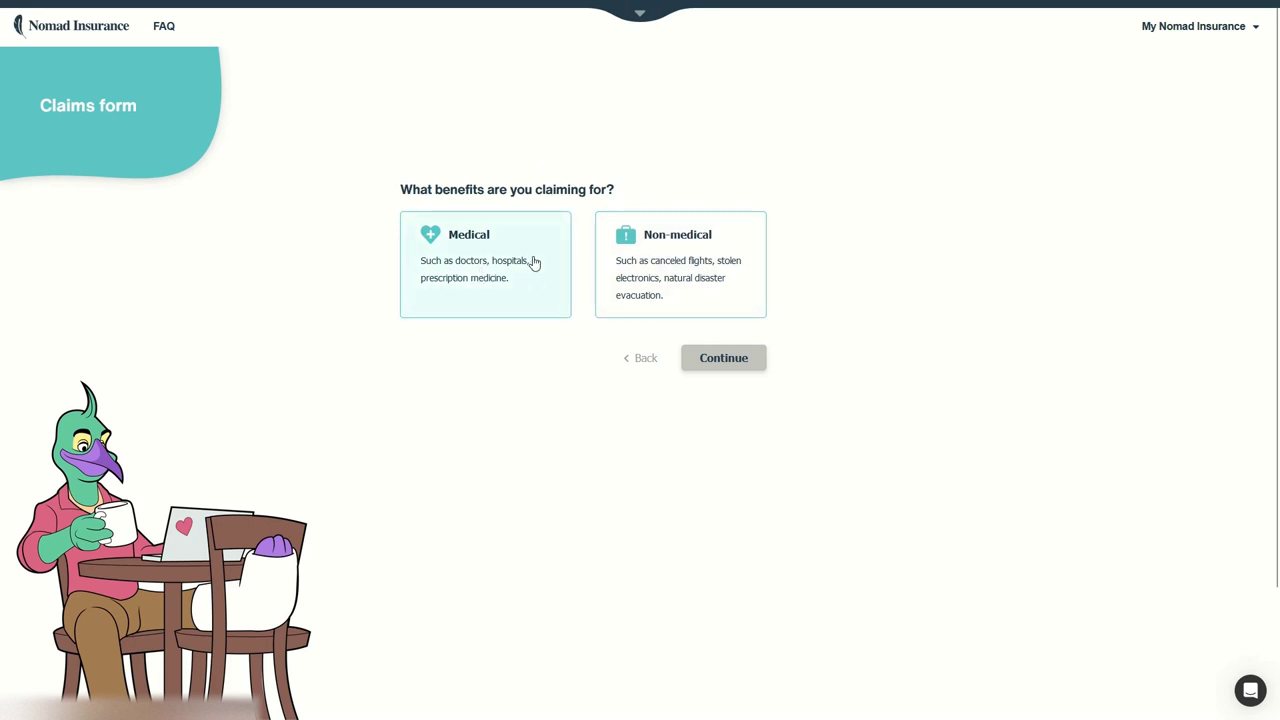
click(504, 245)
click(748, 368)
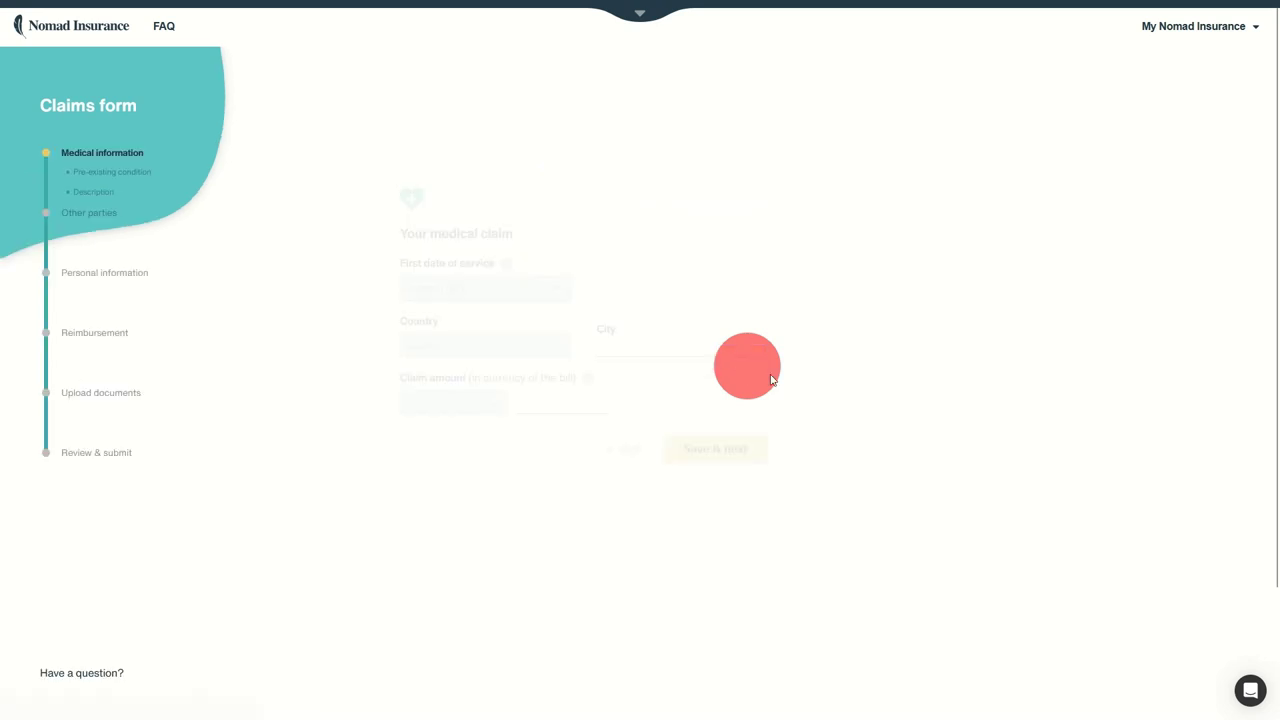
click(486, 290)
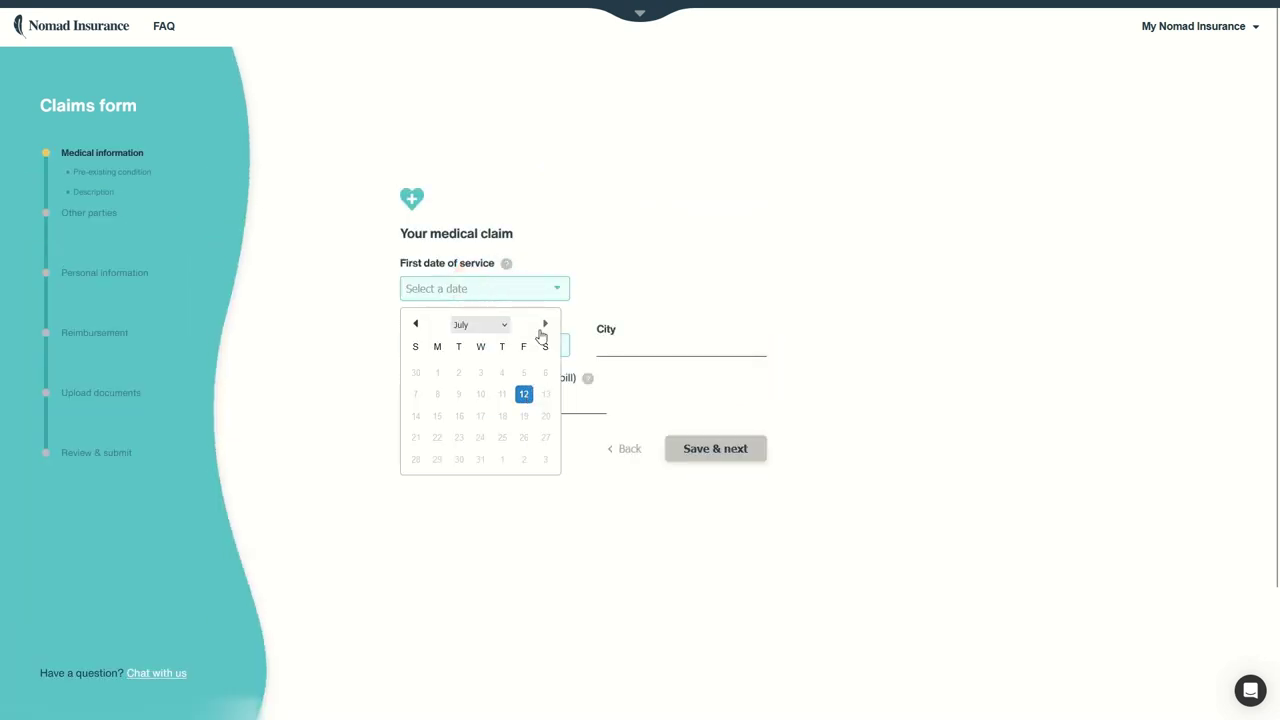
click(524, 395)
Step: Set the country of service to Thailand, replacing an initial Ghana selection
click(481, 346)
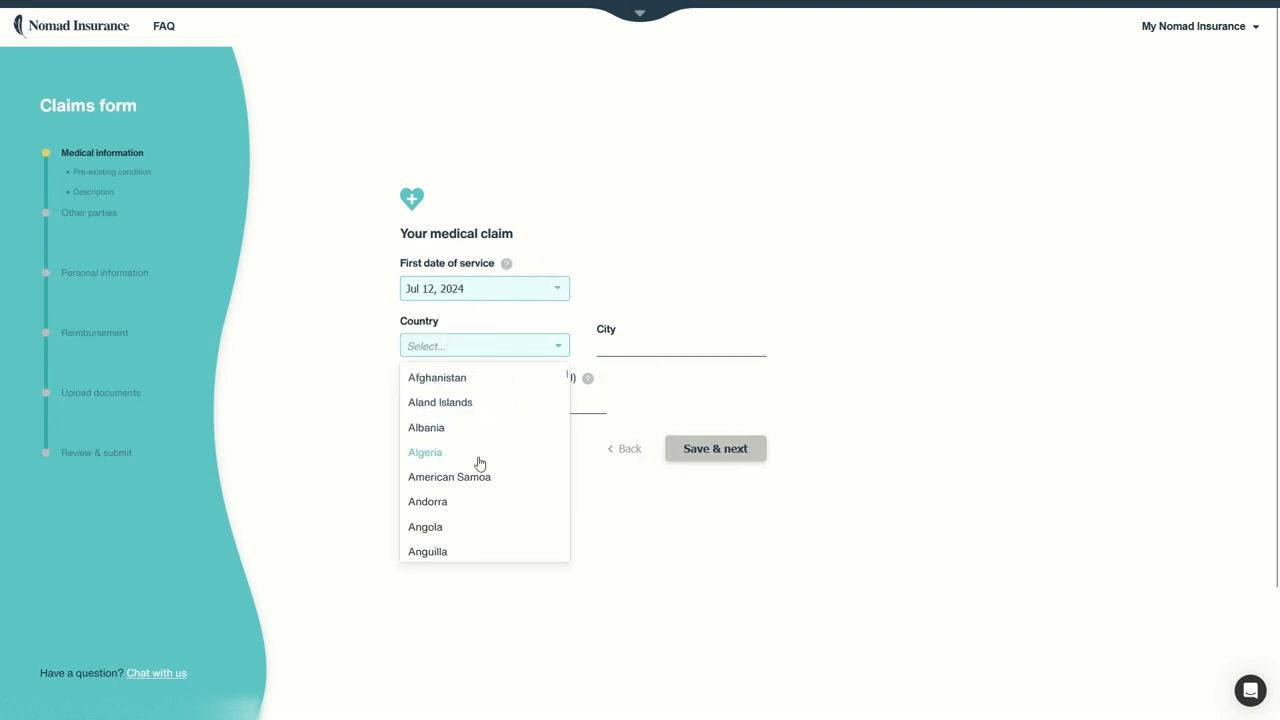
scroll(480, 450, down, 20)
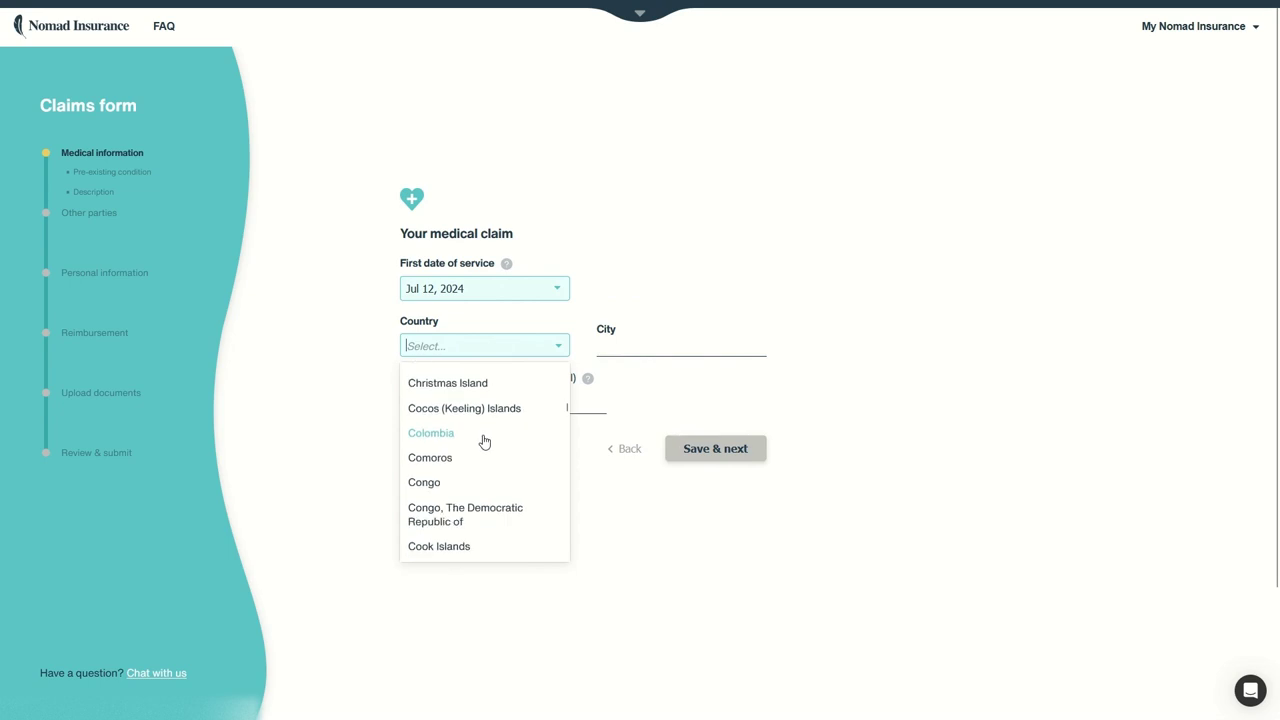
click(449, 464)
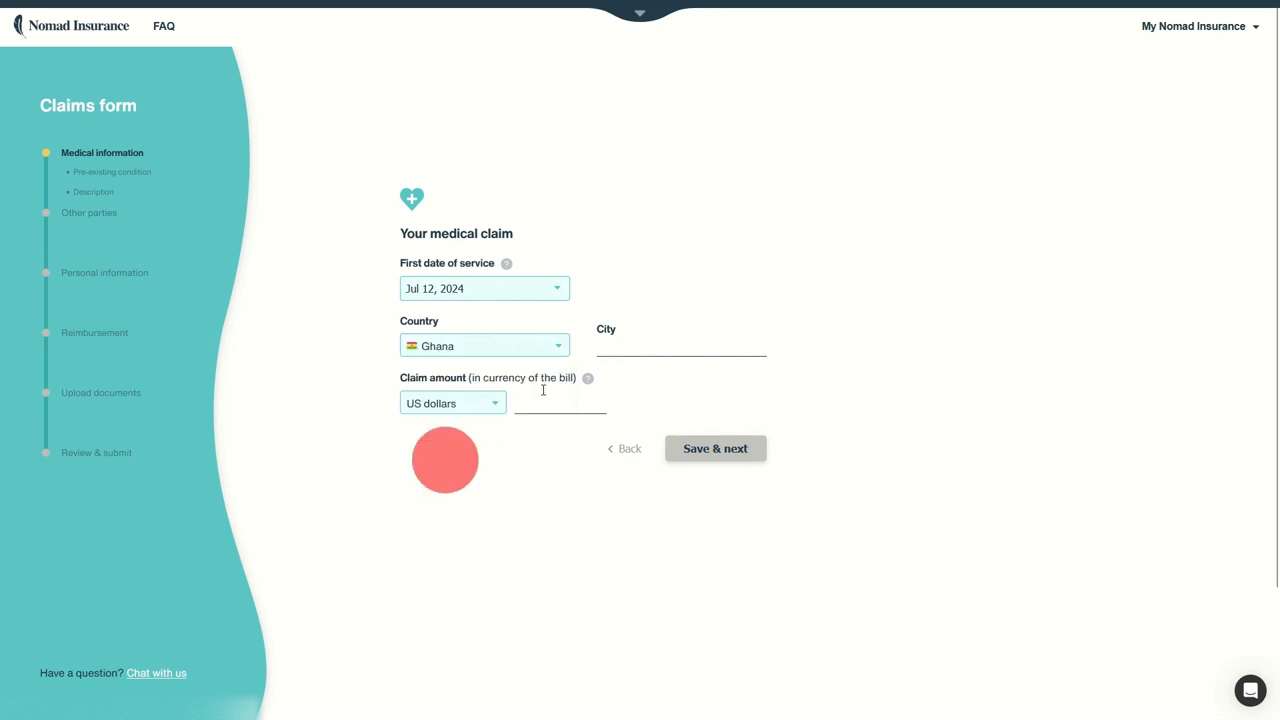
click(623, 352)
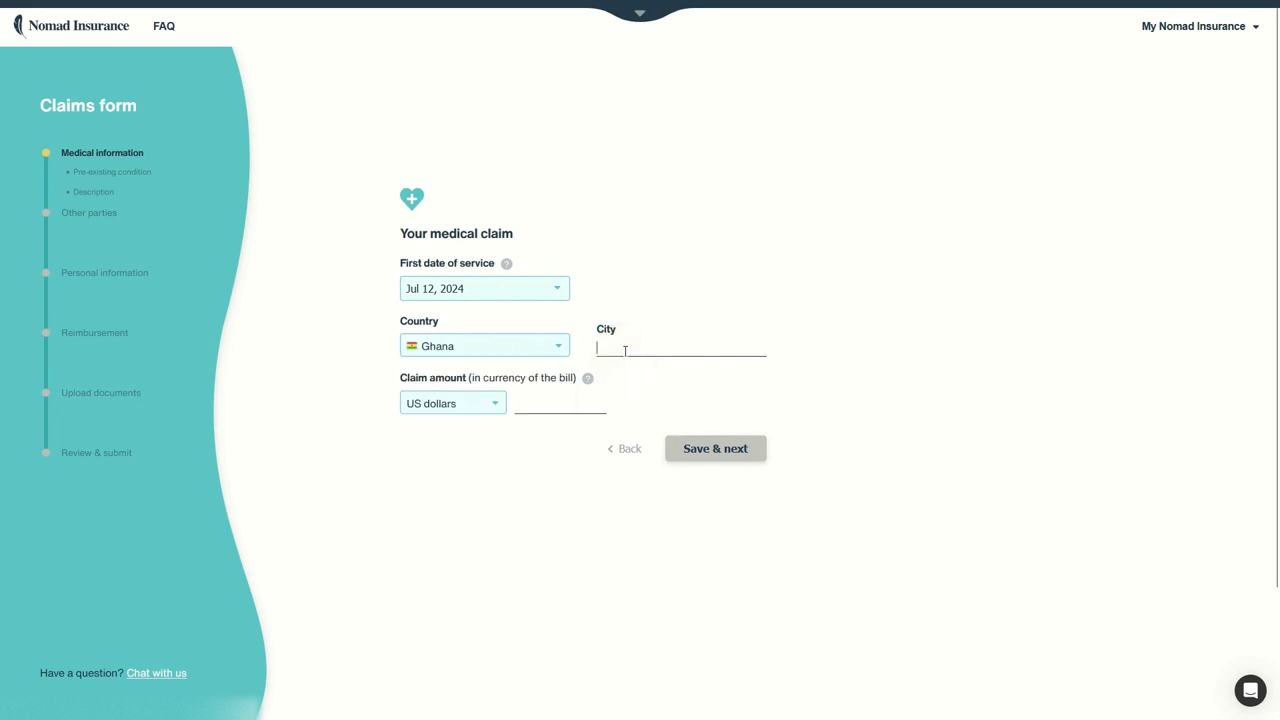
click(514, 348)
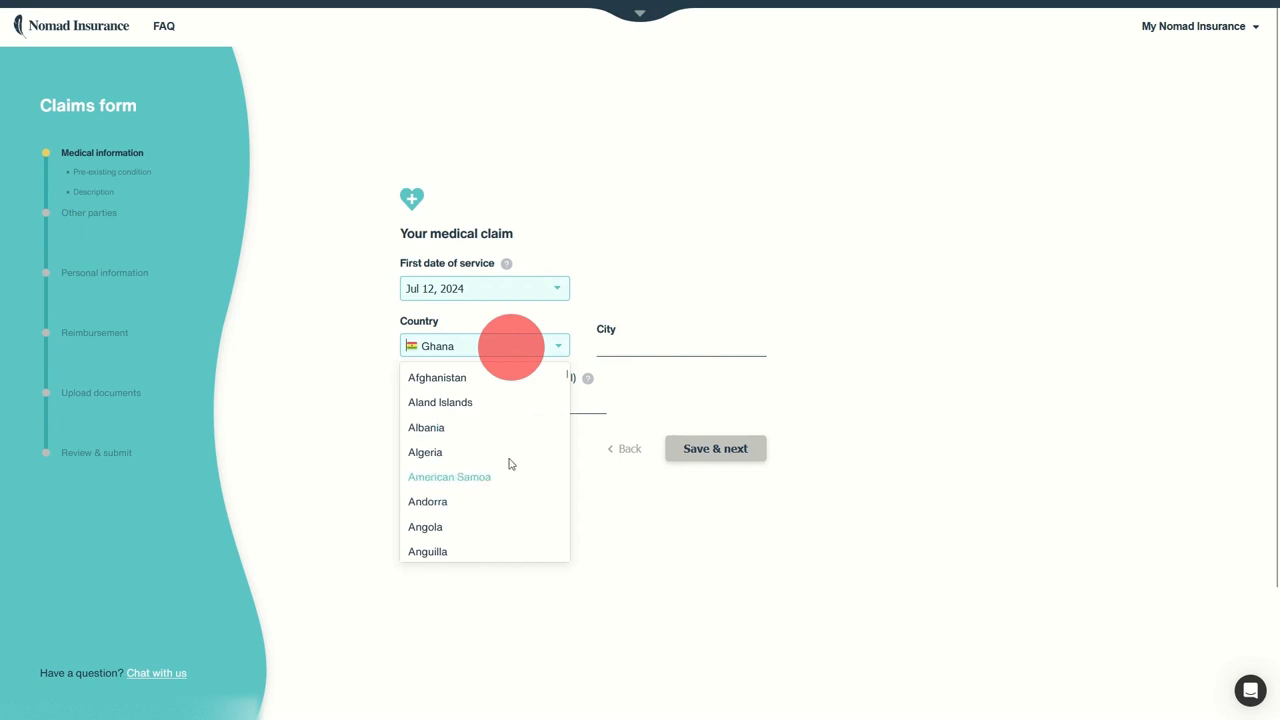
scroll(492, 470, down, 5)
scroll(489, 445, down, 10)
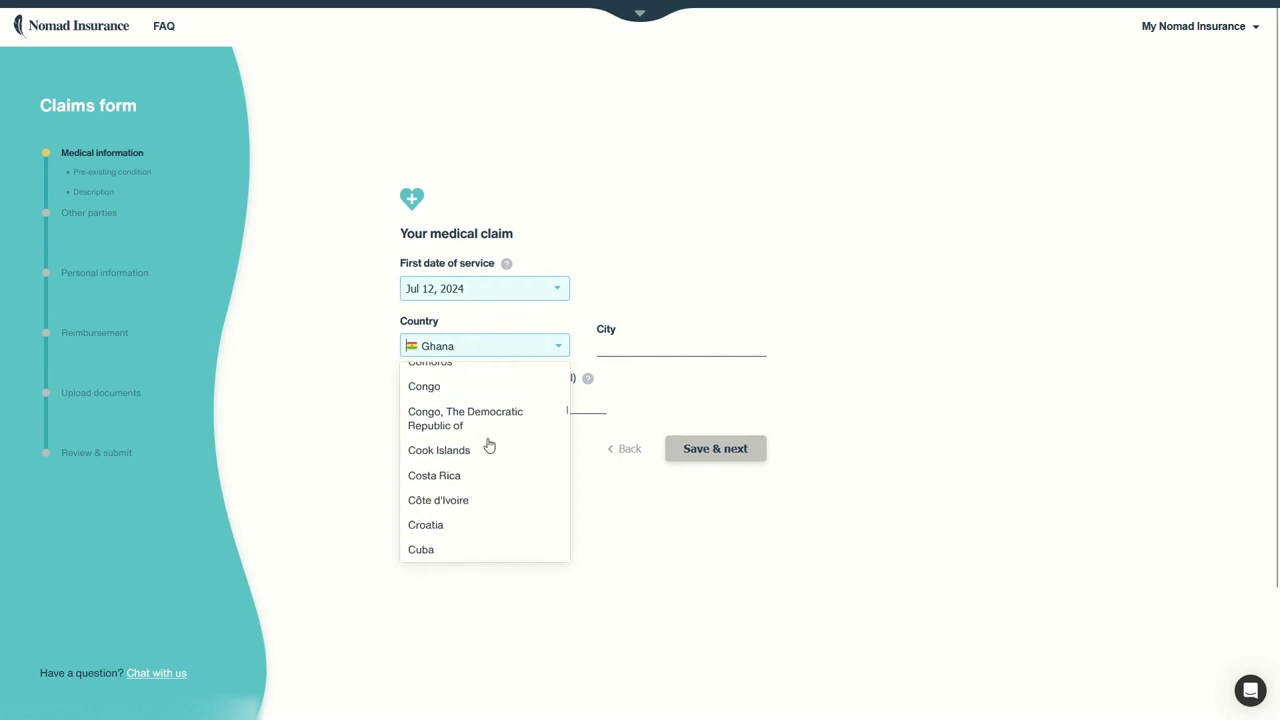
scroll(489, 445, down, 15)
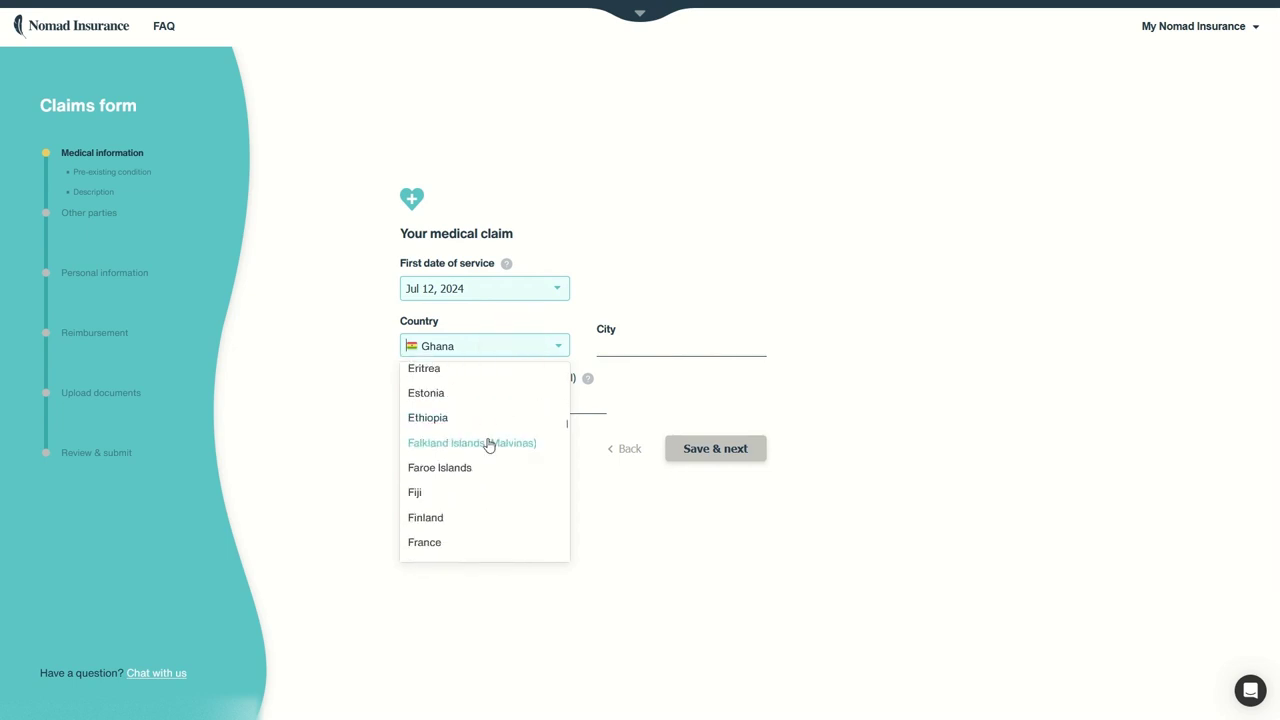
scroll(489, 447, down, 15)
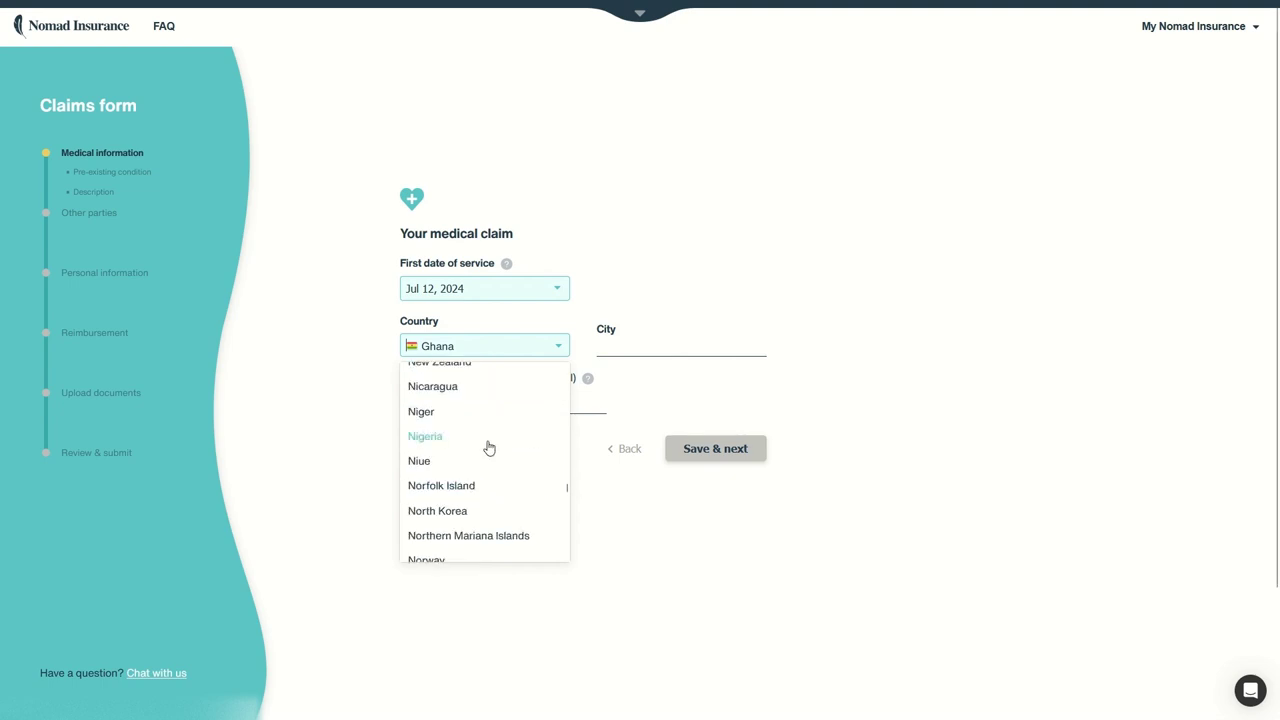
scroll(457, 466, up, 2)
scroll(458, 466, down, 12)
scroll(460, 468, down, 15)
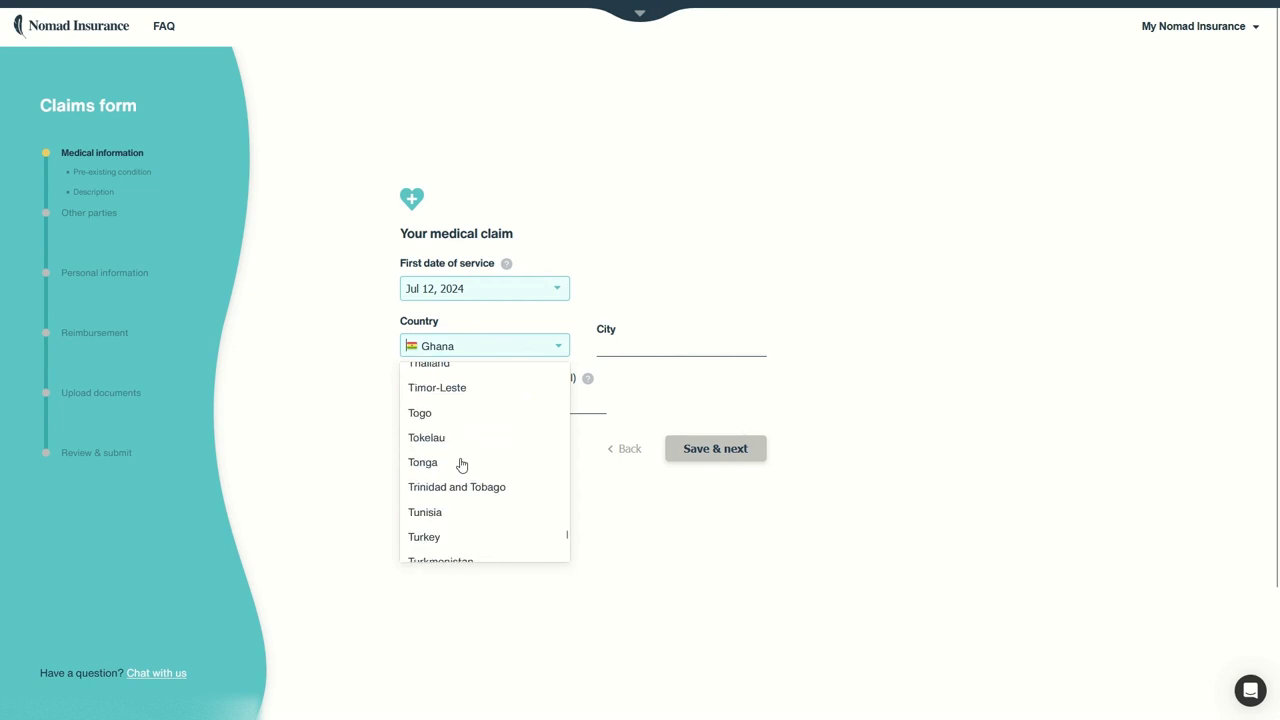
scroll(456, 470, up, 4)
click(438, 468)
Step: Enter Bangkok as the city of service
click(625, 345)
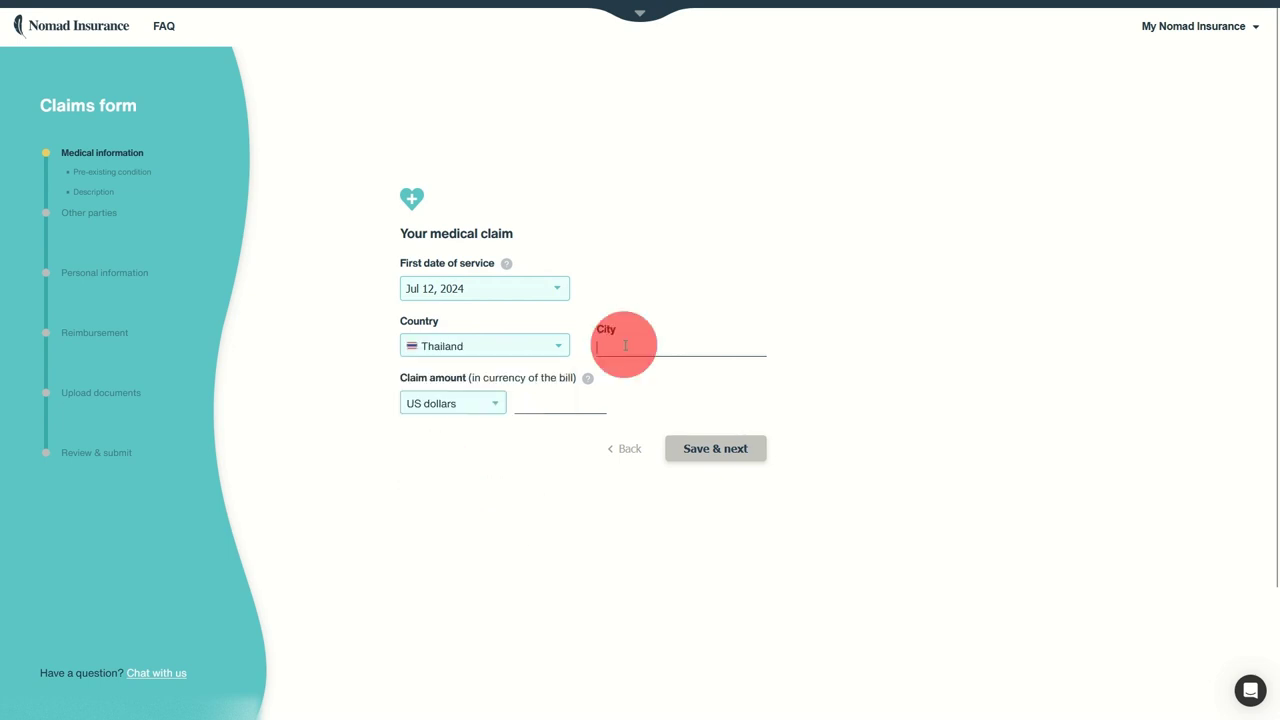
text(Bangkok)
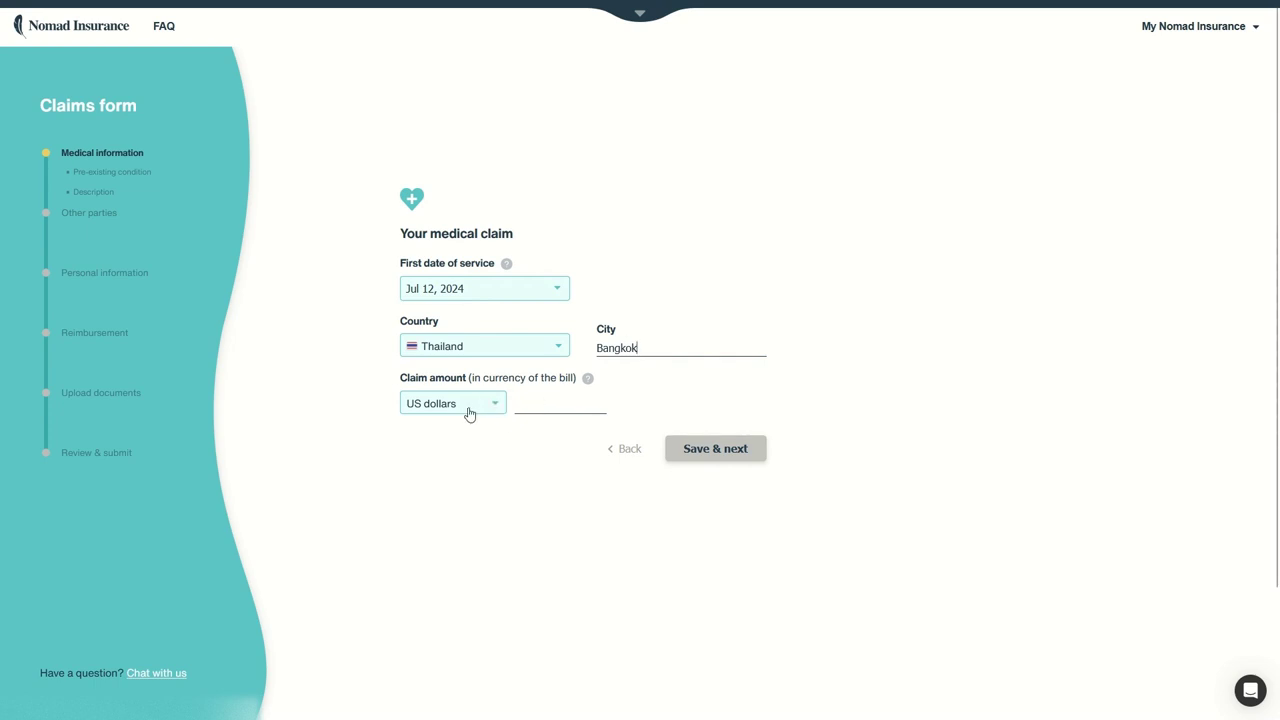
click(549, 407)
Step: Choose Thai baht as the bill currency for the claim amount
mouse_move(587, 380)
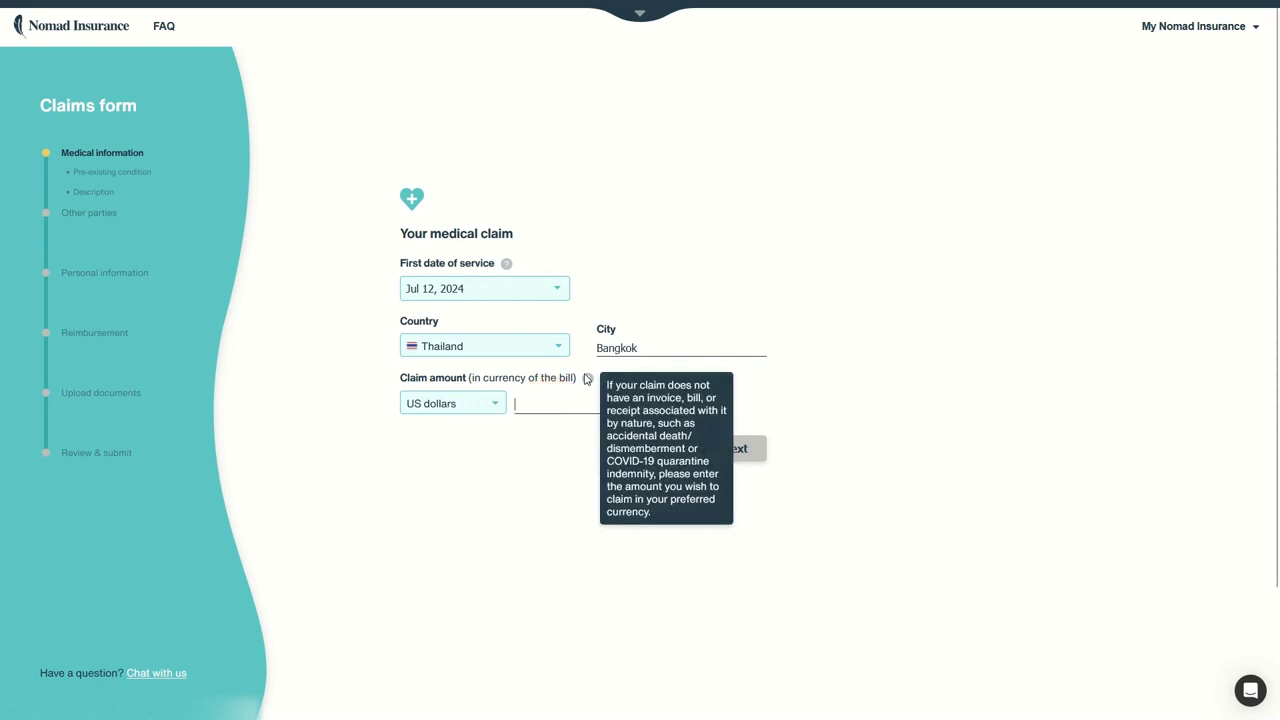
click(570, 405)
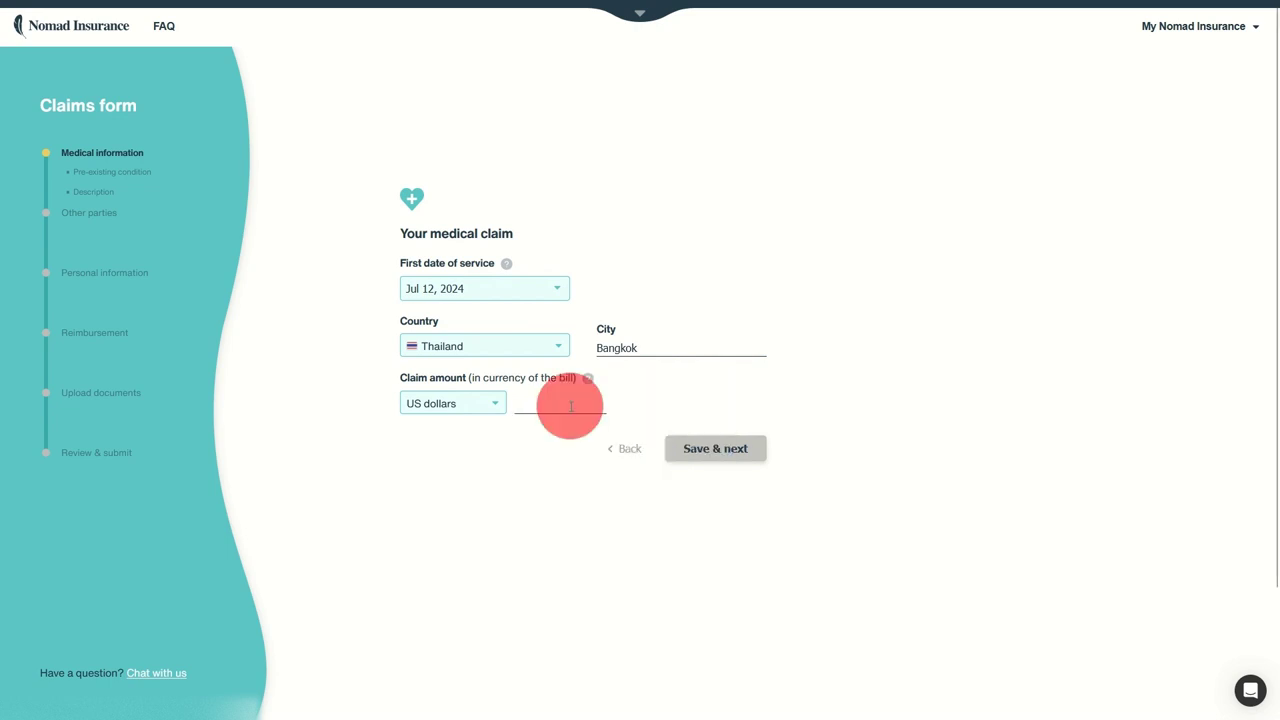
click(503, 403)
scroll(485, 465, down, 10)
scroll(479, 473, down, 20)
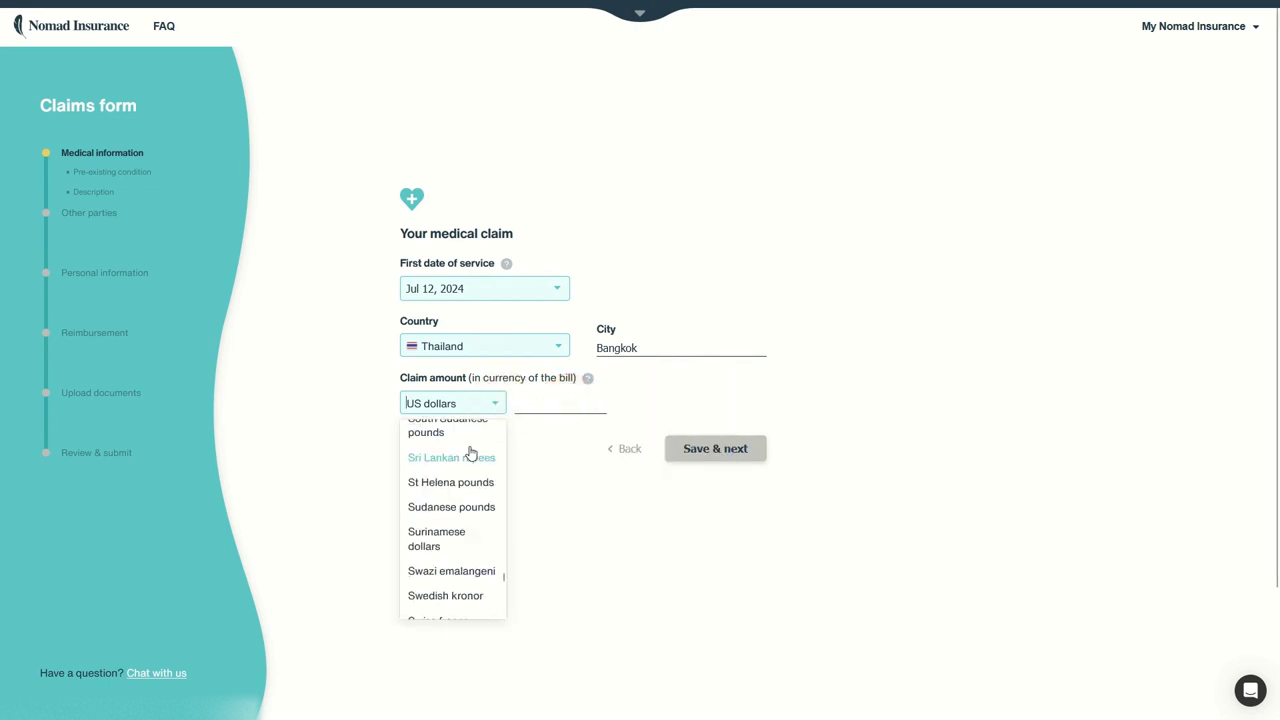
scroll(476, 485, down, 3)
scroll(476, 485, up, 5)
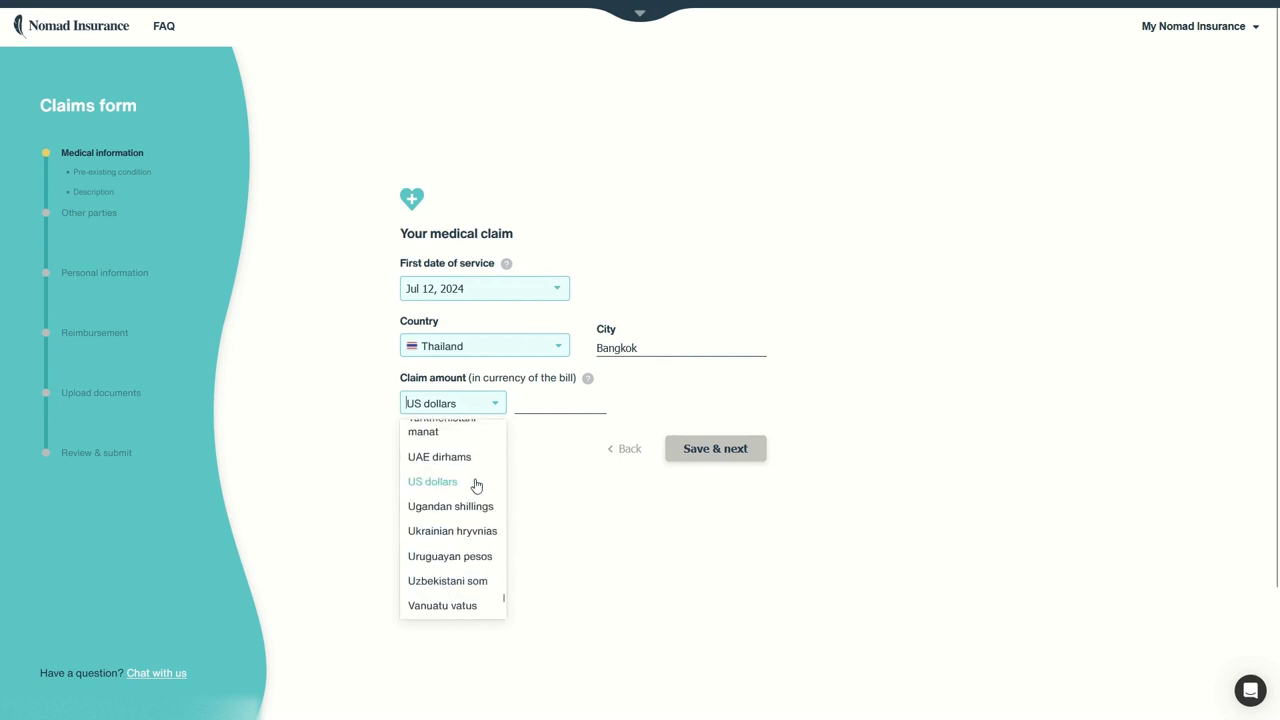
scroll(477, 490, up, 5)
click(437, 470)
click(536, 402)
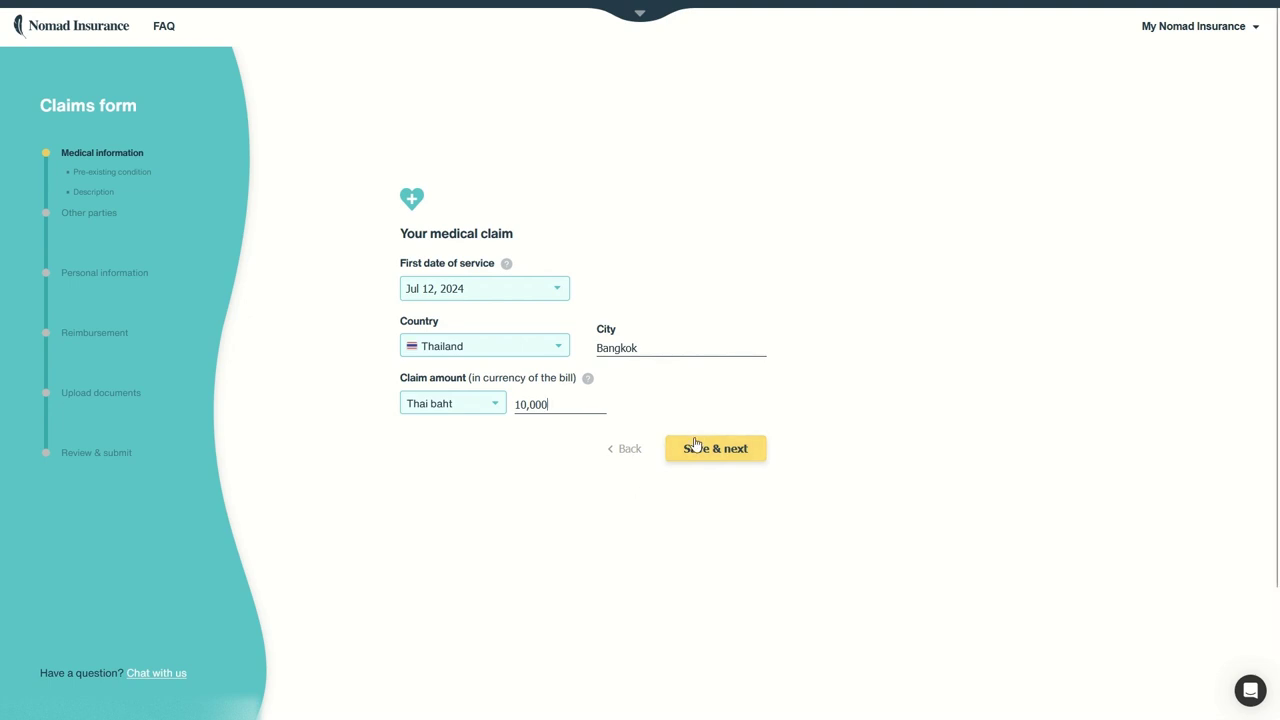
Step: Save the claim details and answer No to the past health issue question
click(728, 446)
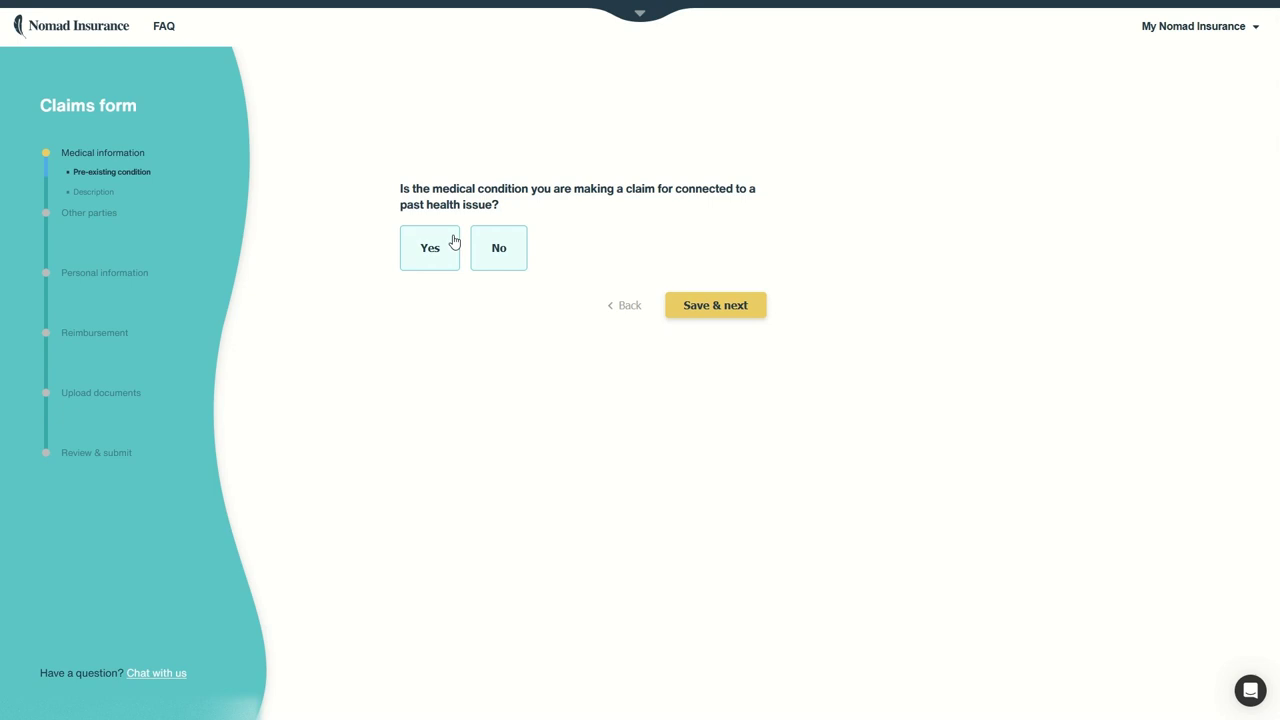
click(508, 262)
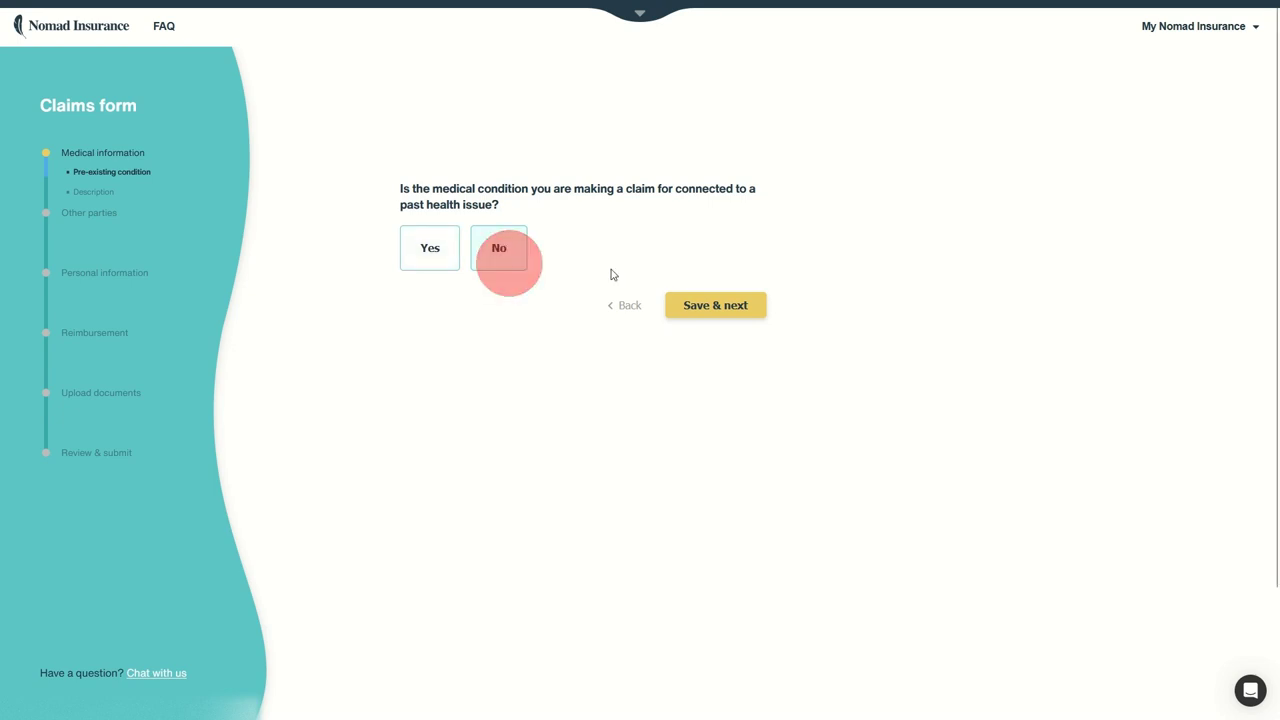
click(681, 304)
Step: Describe what happened as 'I broke my leg.' and save the description
click(574, 240)
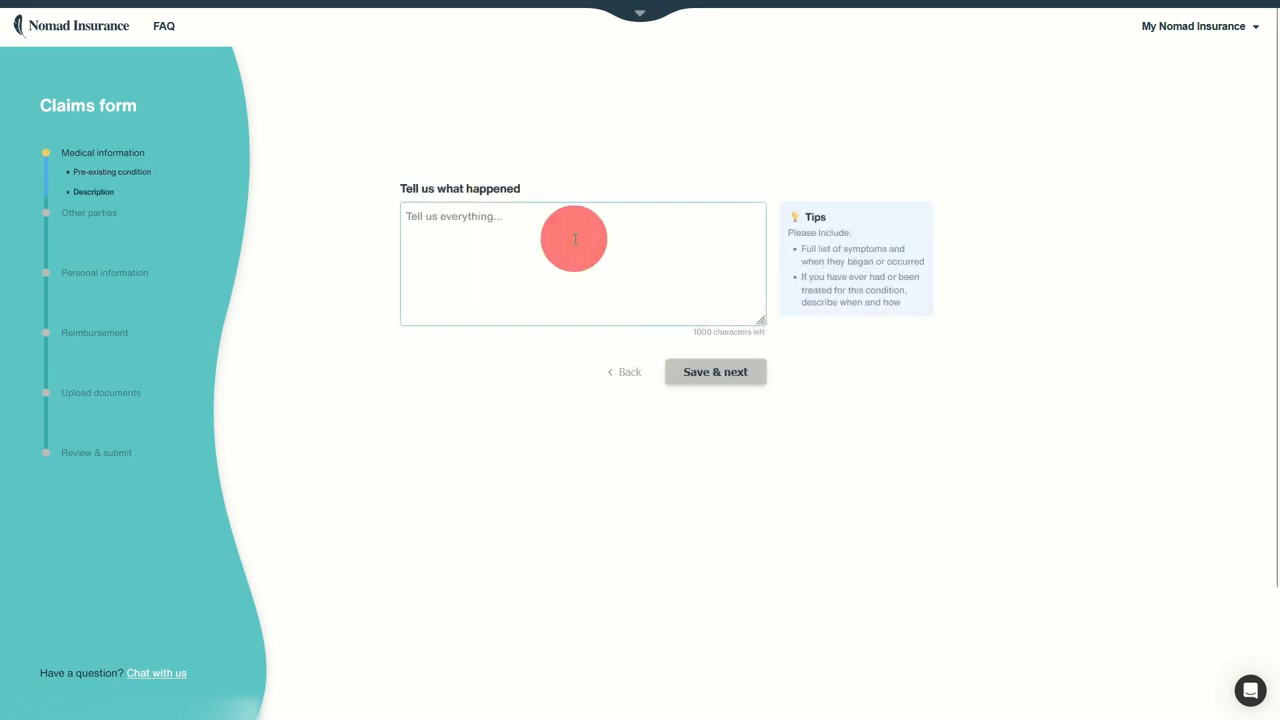
text(I broke my leg.)
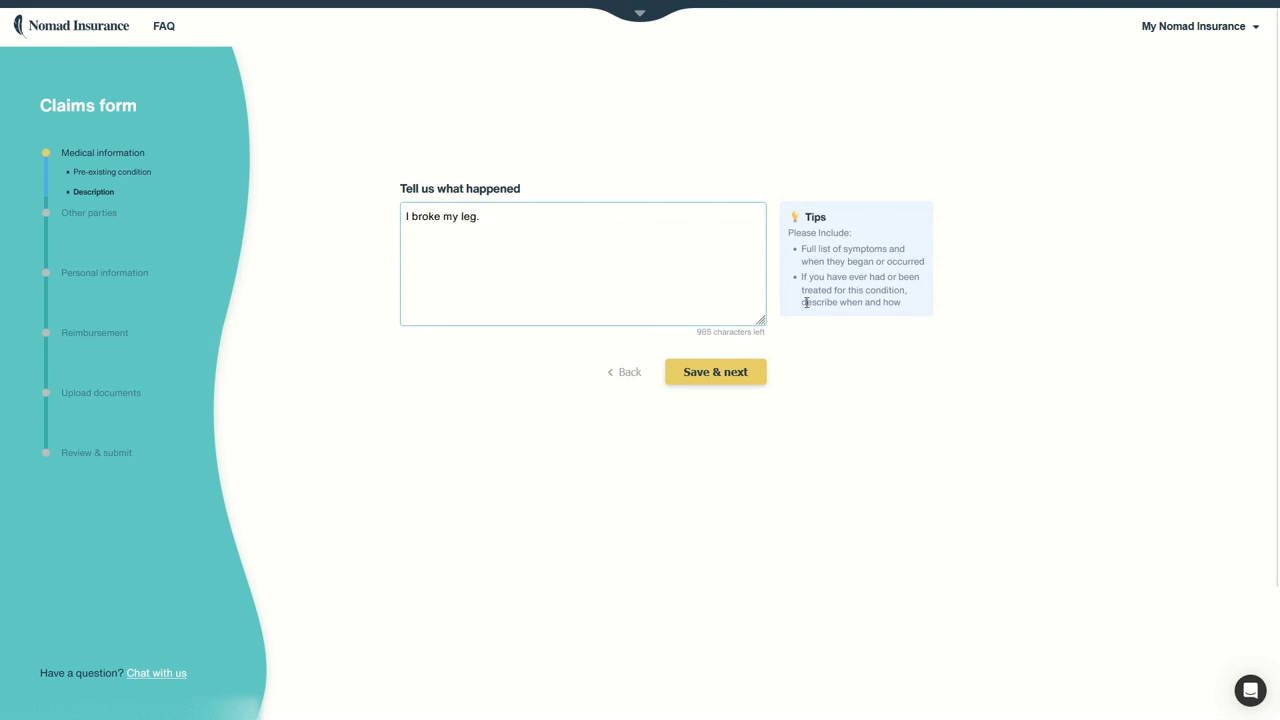
click(752, 370)
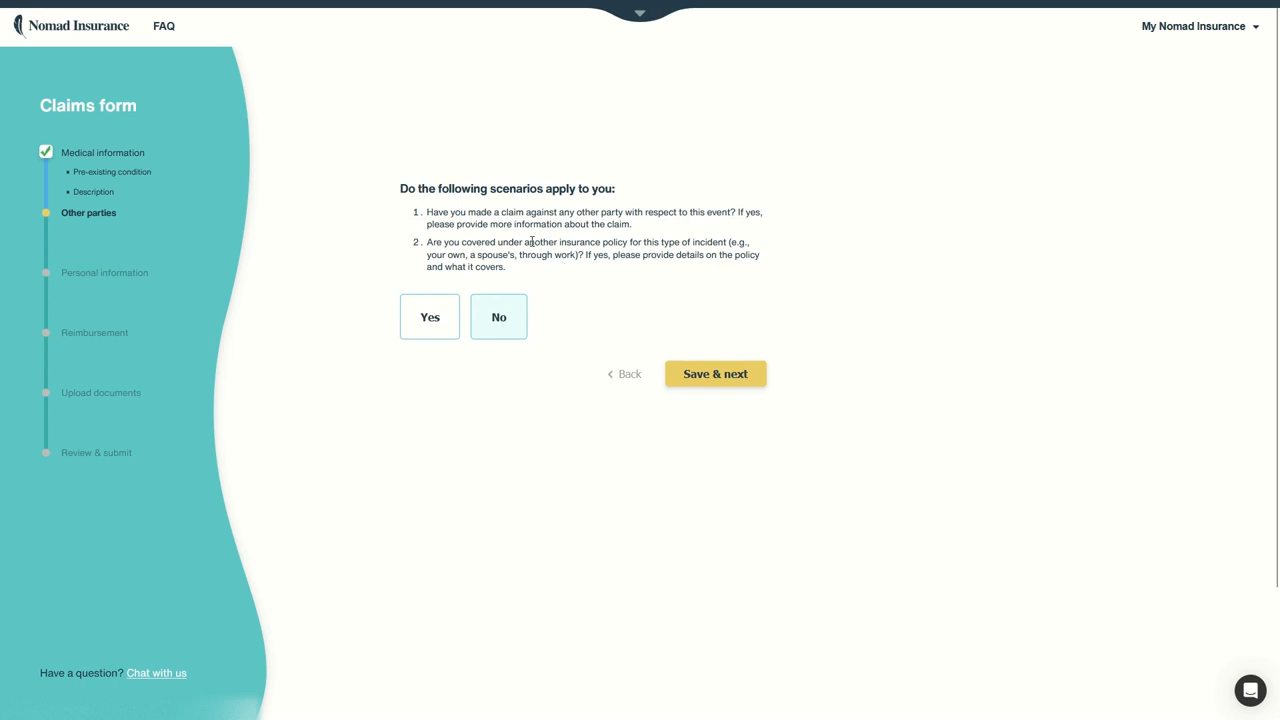
Step: Answer No to the other-parties scenarios and save the passport number
click(499, 317)
click(733, 373)
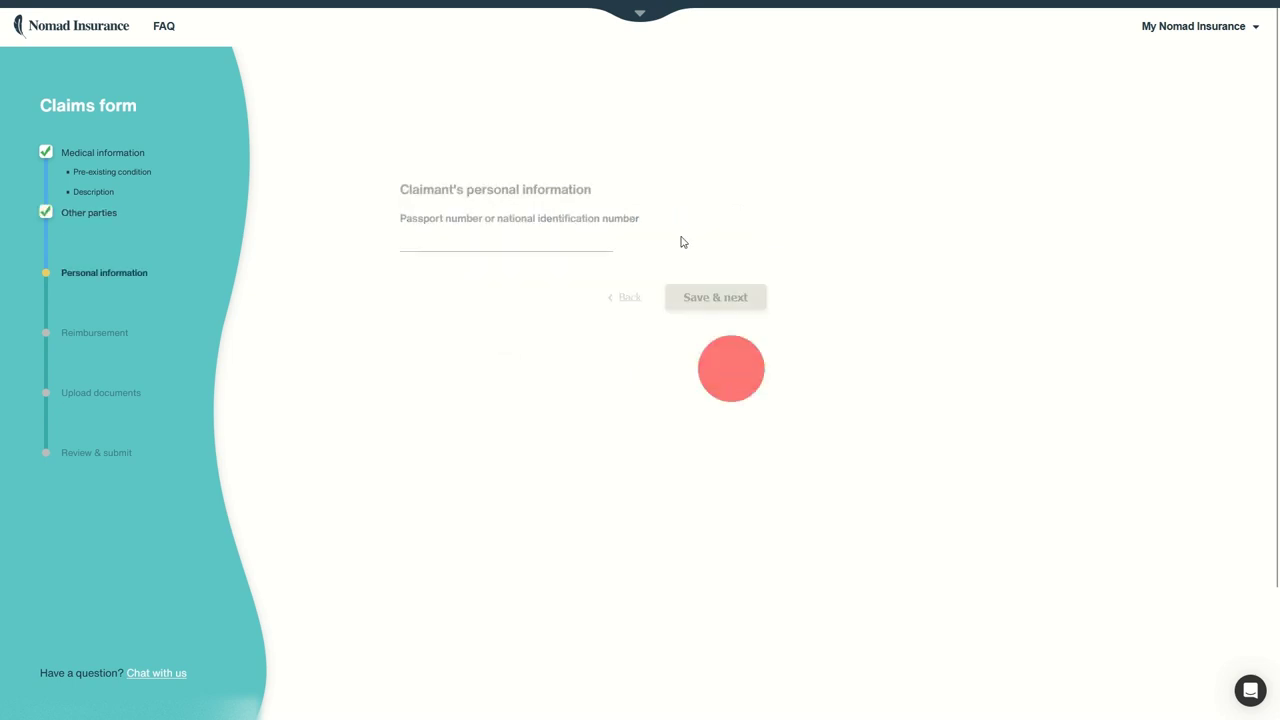
click(458, 245)
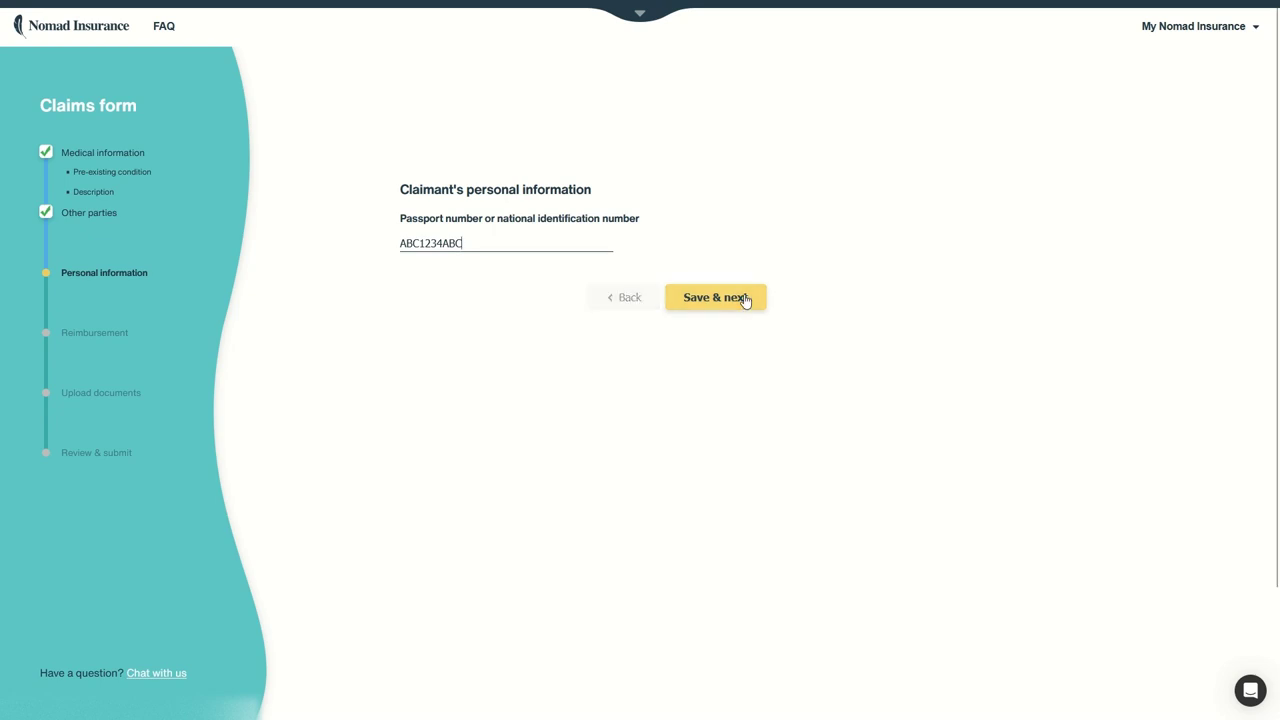
click(715, 297)
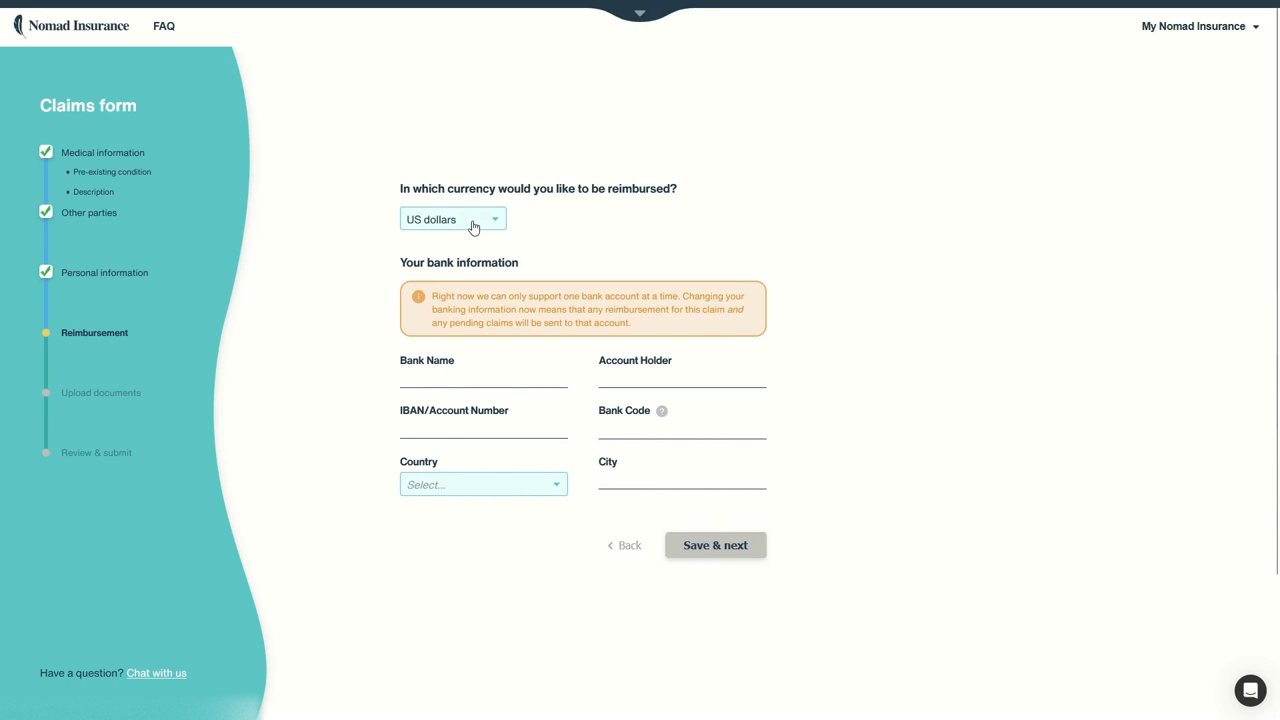
Step: Set the bank country to Poland, bank name BOP, and enter the account holder's name
click(465, 487)
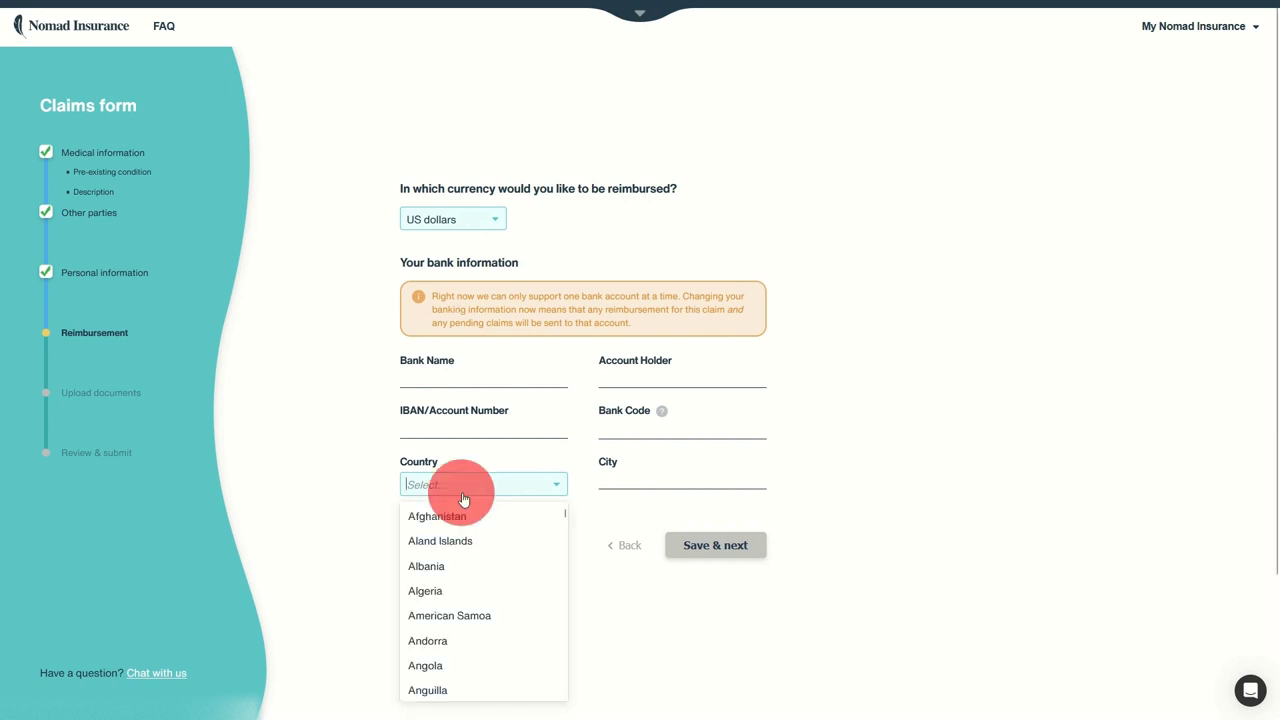
scroll(477, 531, down, 20)
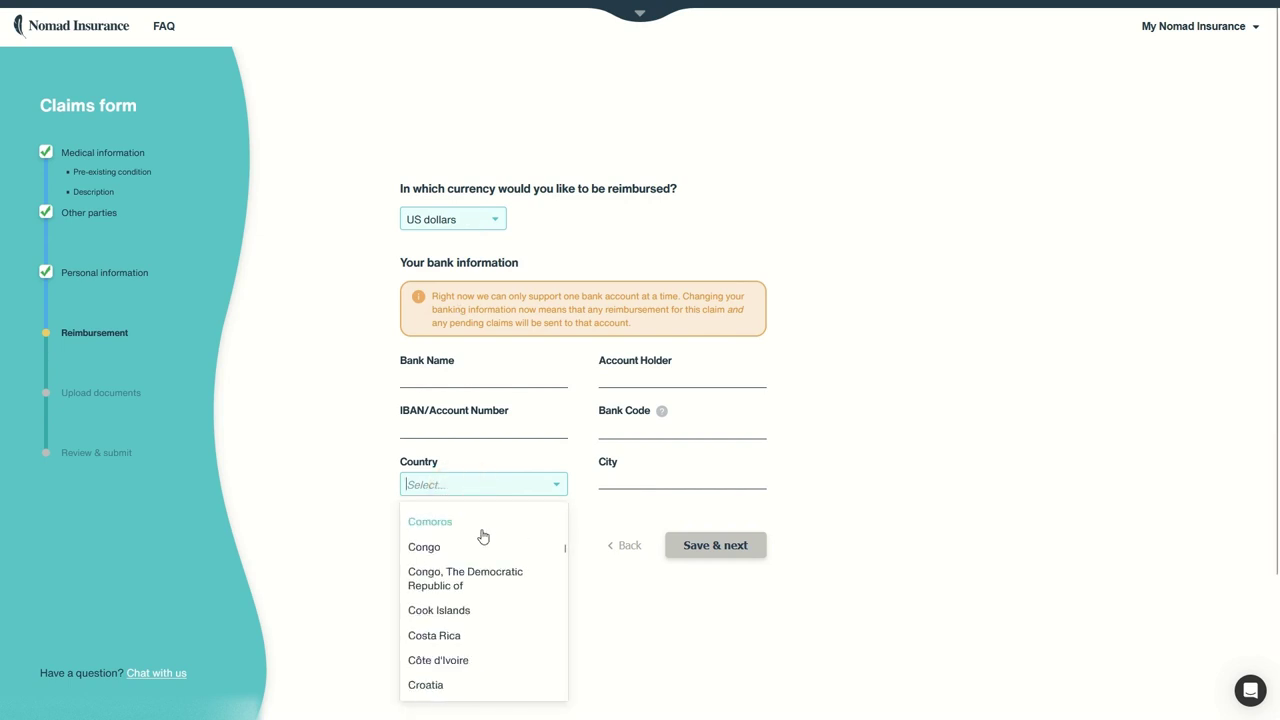
scroll(482, 531, down, 20)
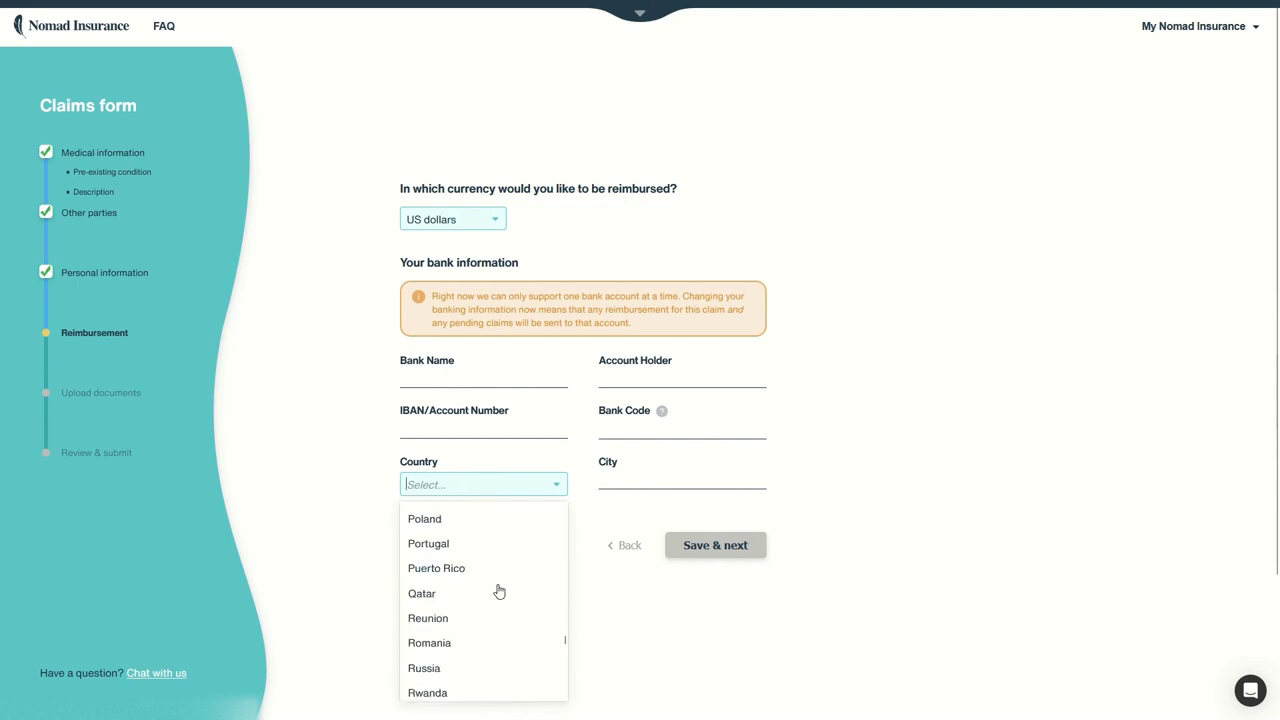
scroll(496, 604, down, 5)
scroll(483, 604, up, 10)
scroll(445, 645, down, 2)
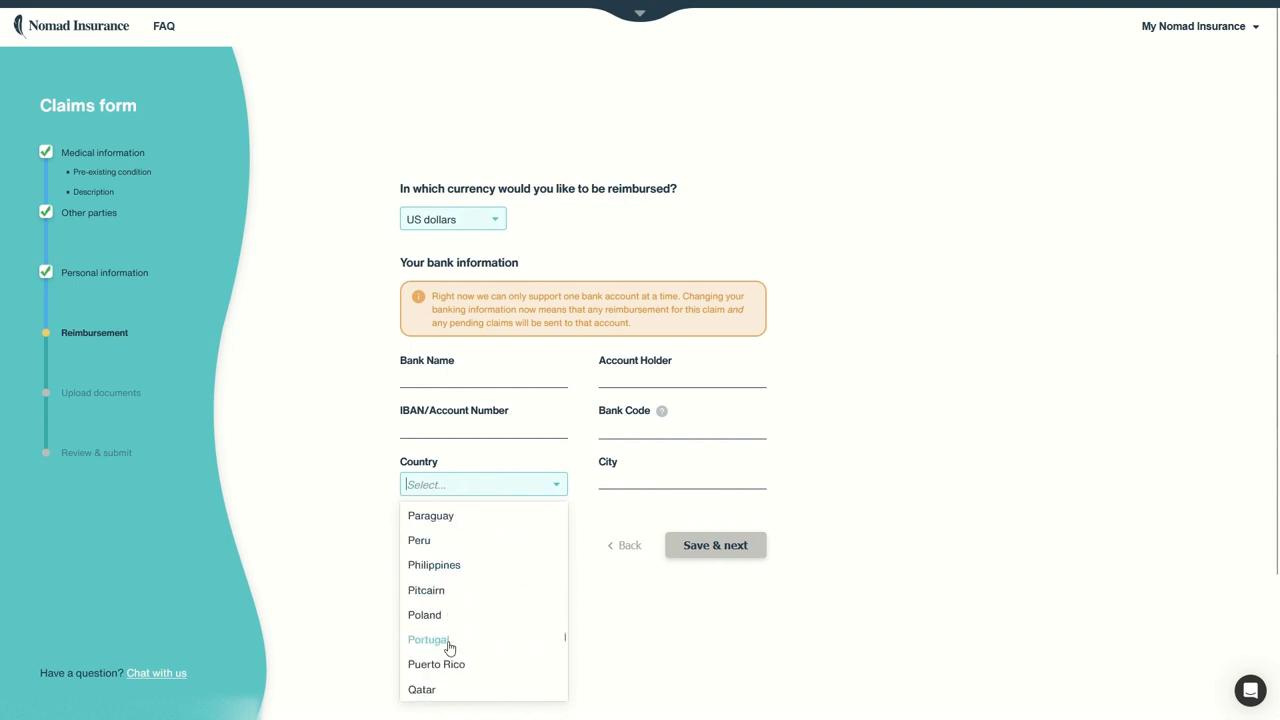
click(439, 613)
click(447, 383)
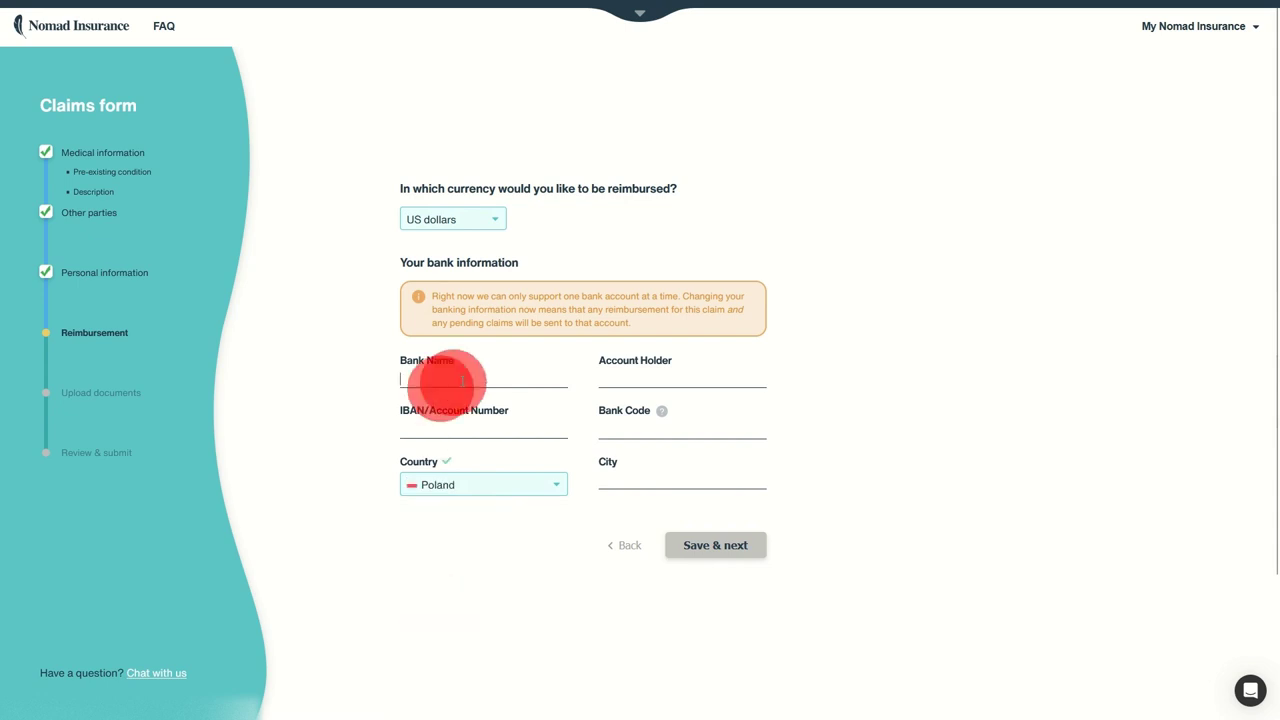
text(BOP)
key(Tab)
key(Tab)
Step: Add bank code BOP, city Warszawa and the account number, then save the bank details
click(636, 426)
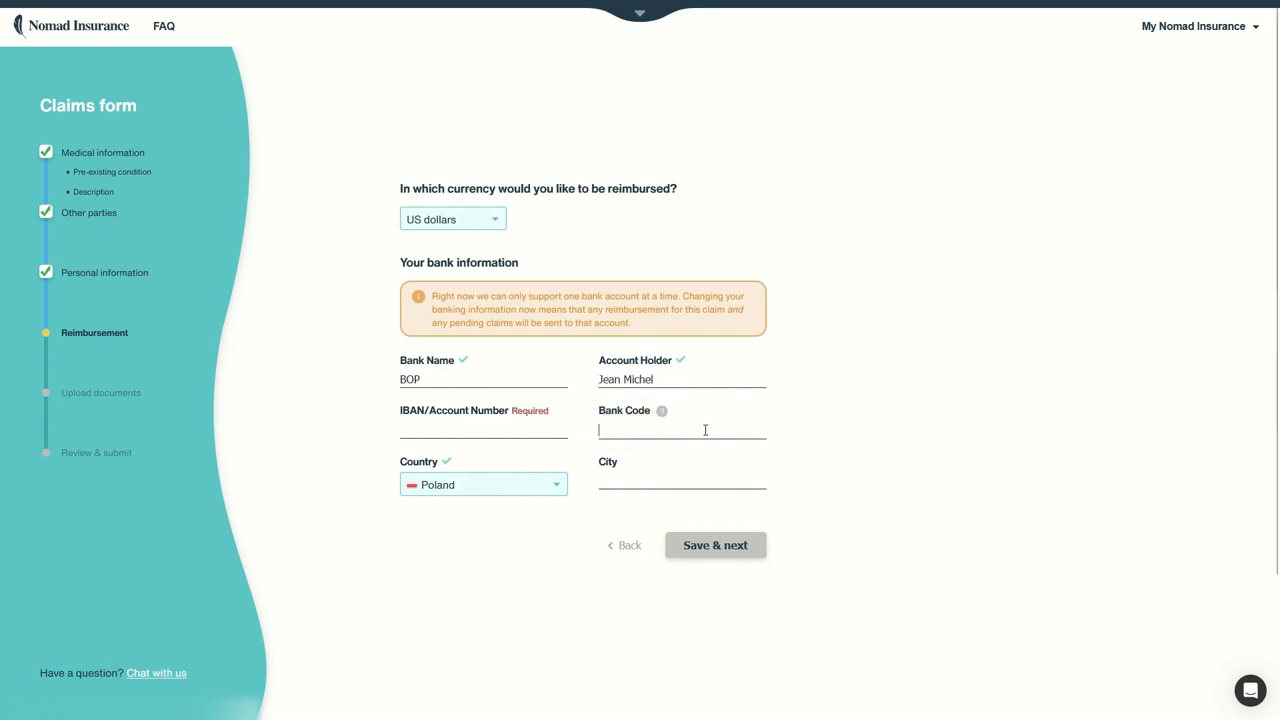
text(BOPXXX)
click(652, 490)
text(Warszawa)
click(486, 430)
text(PL)
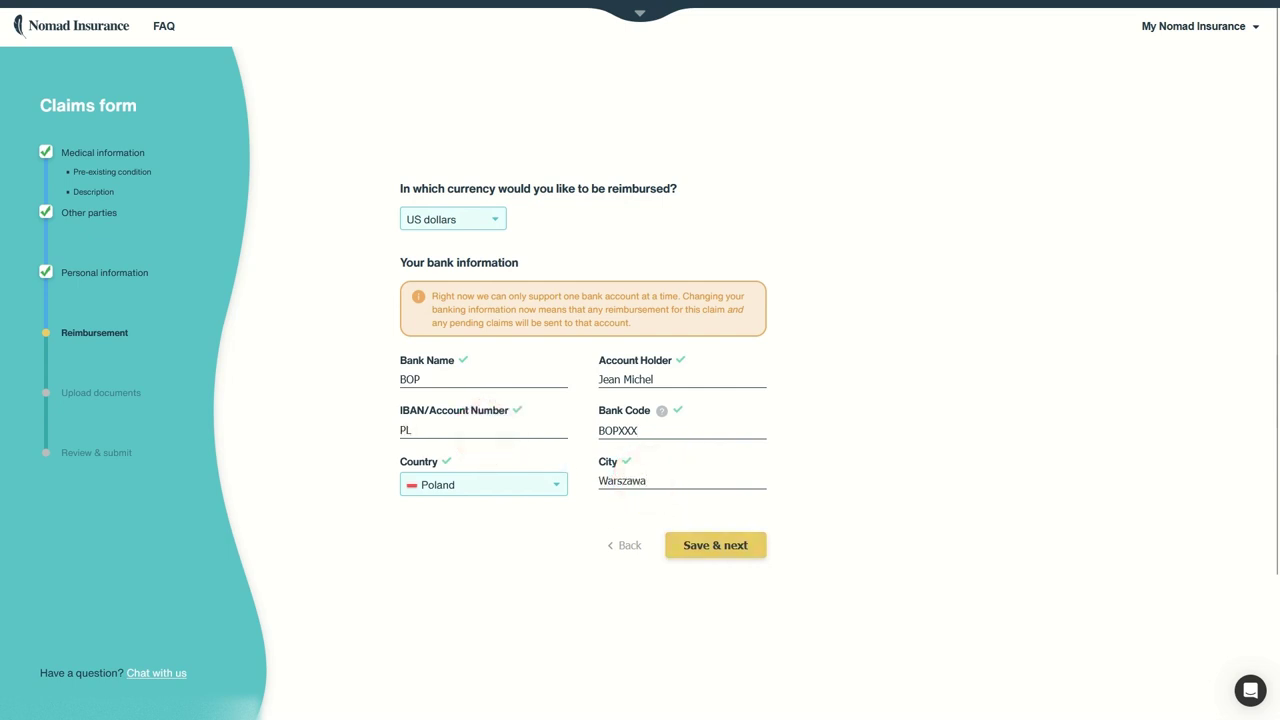
text(1234)
drag(462, 313, 628, 321)
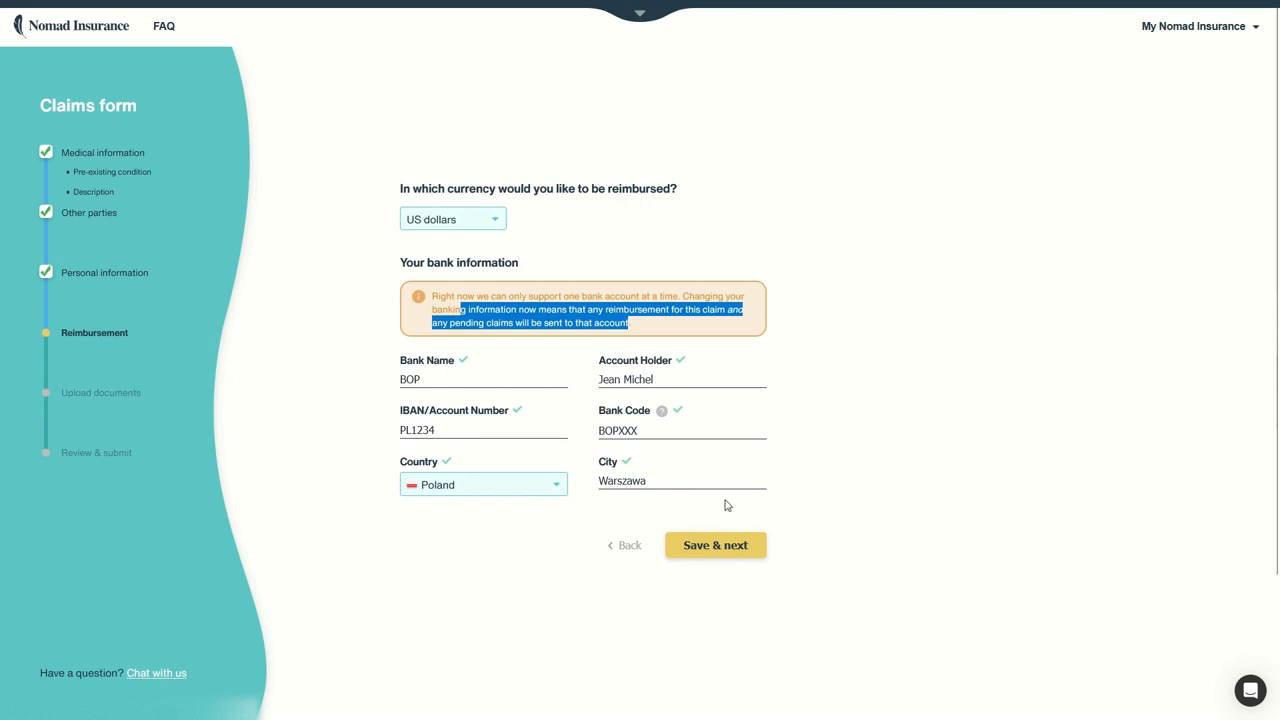
click(690, 542)
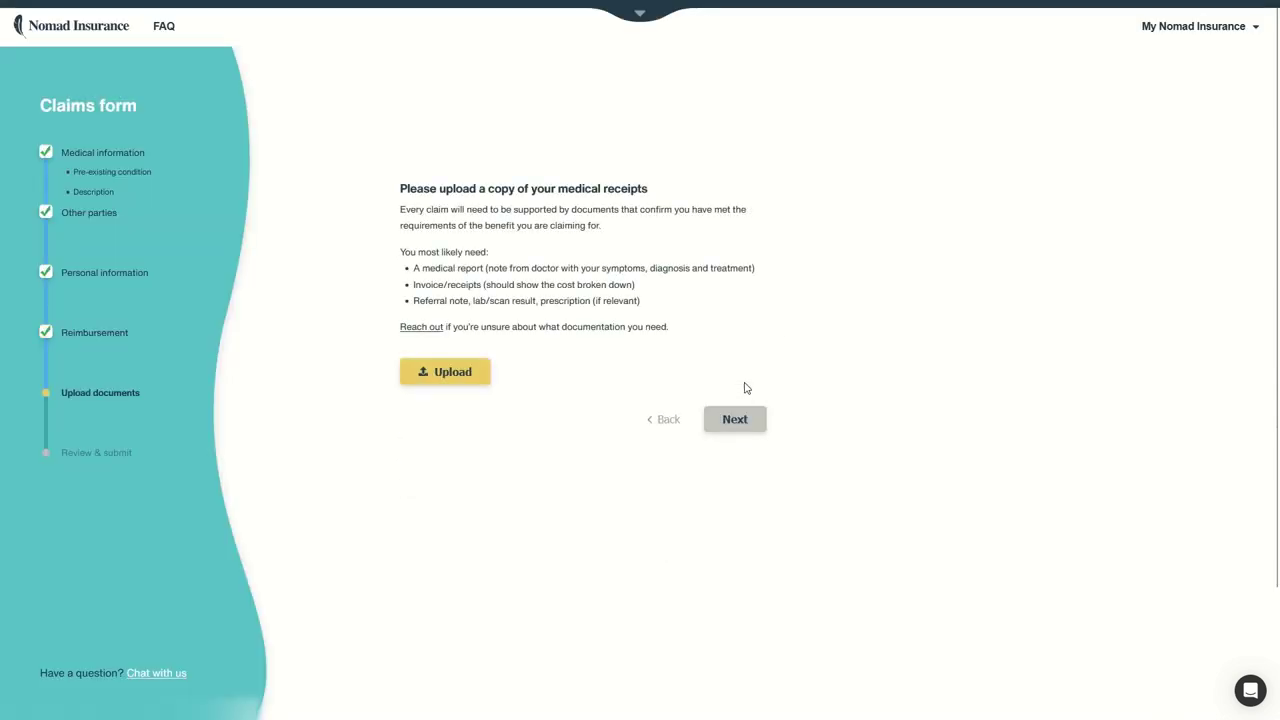
Step: Upload the first Desktop image file as the claim's medical receipt
click(463, 369)
click(437, 369)
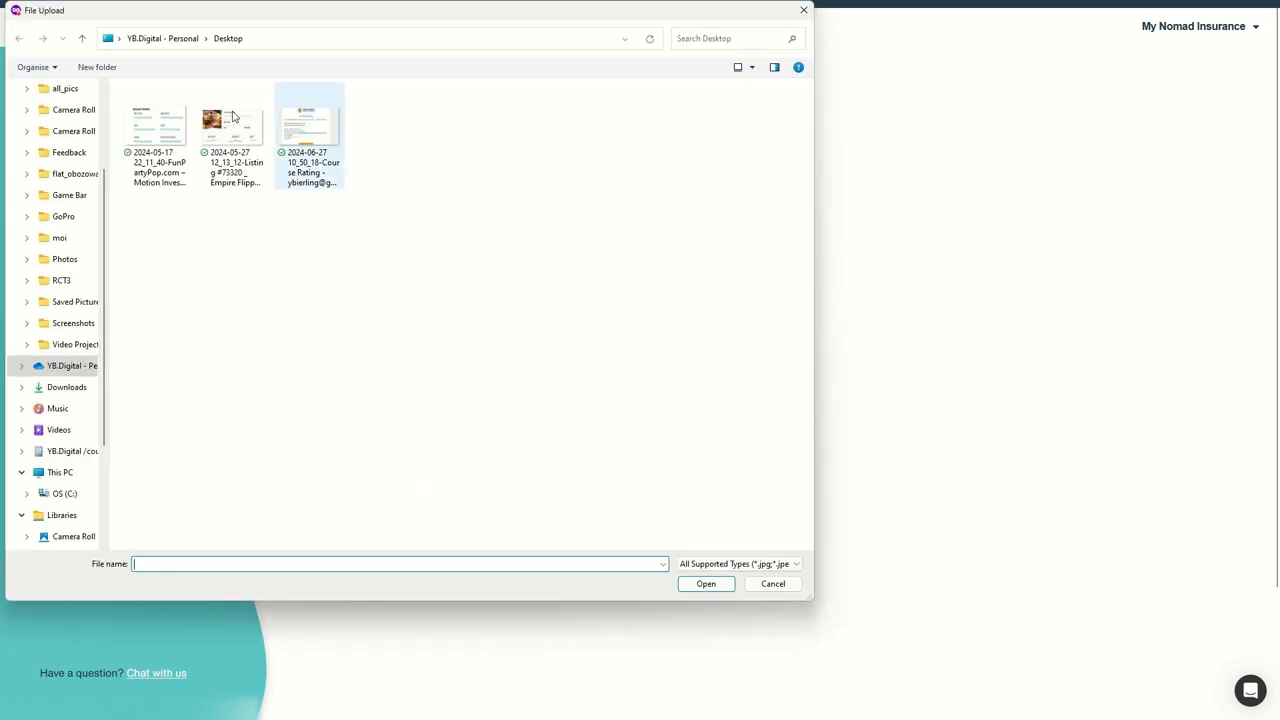
double_click(183, 115)
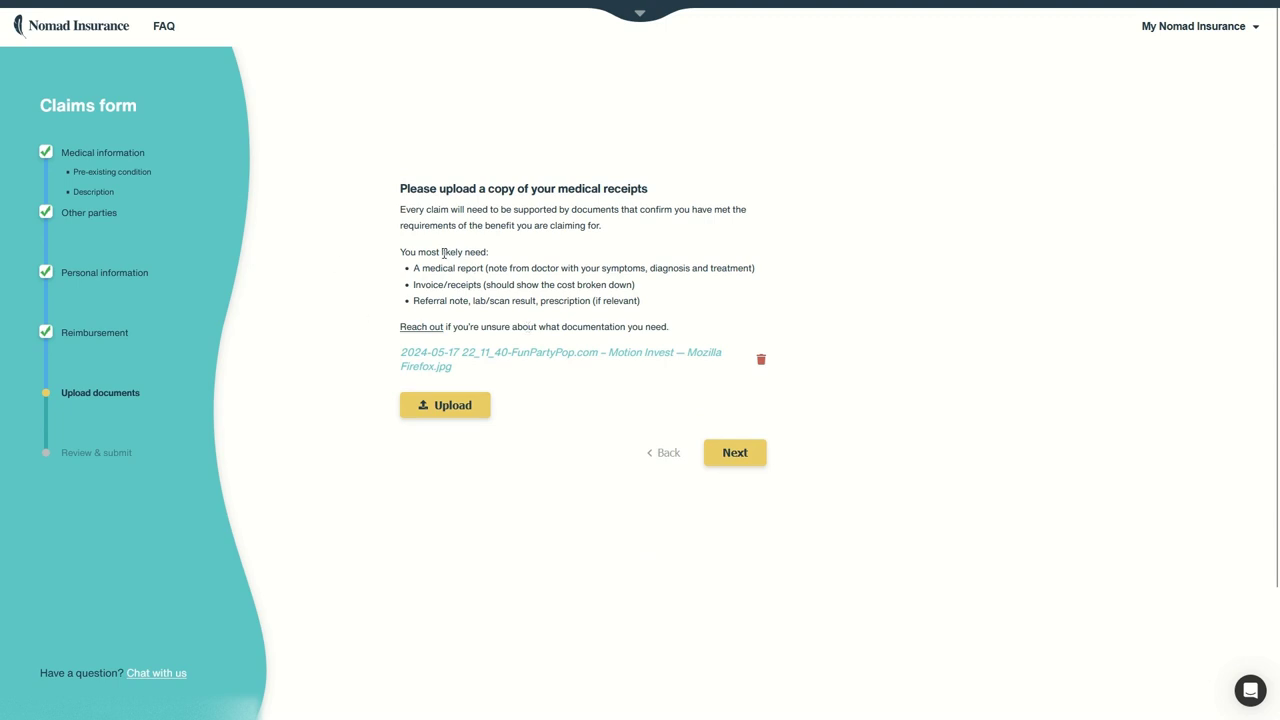
drag(422, 268, 592, 300)
click(437, 300)
Step: On the review page, enable all three consent toggles and submit the medical claim
click(735, 452)
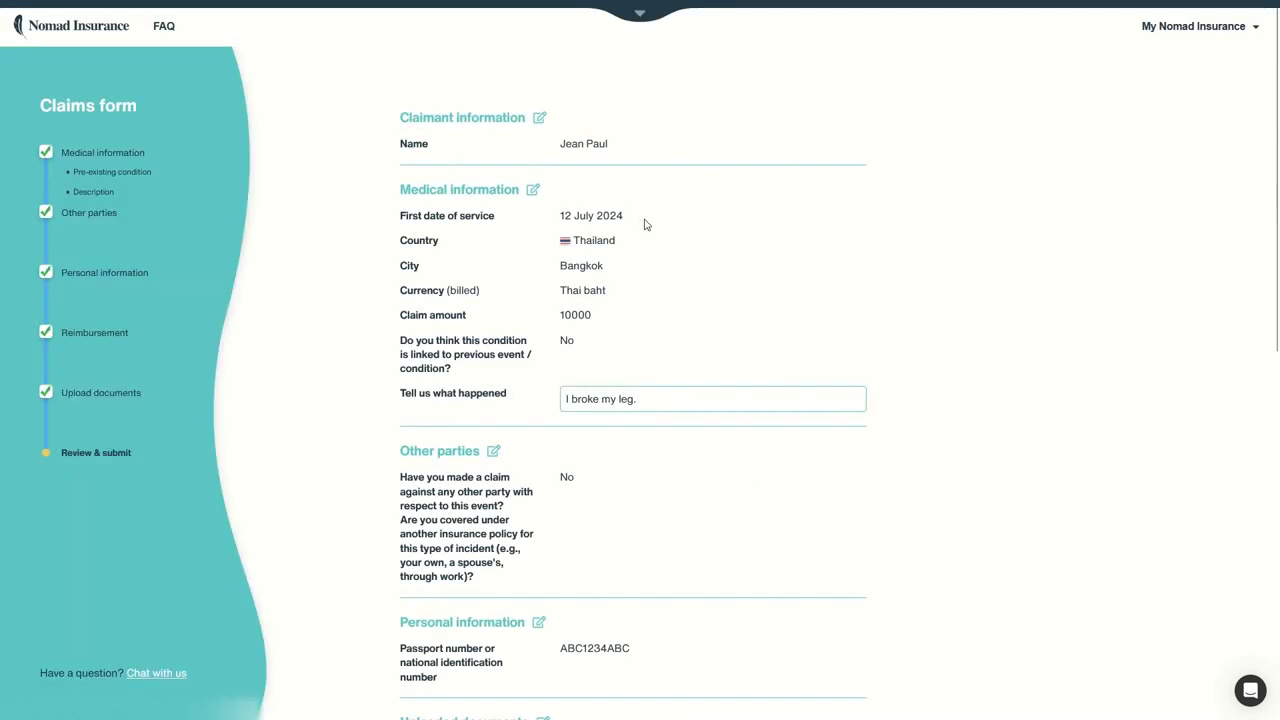
scroll(473, 163, down, 4)
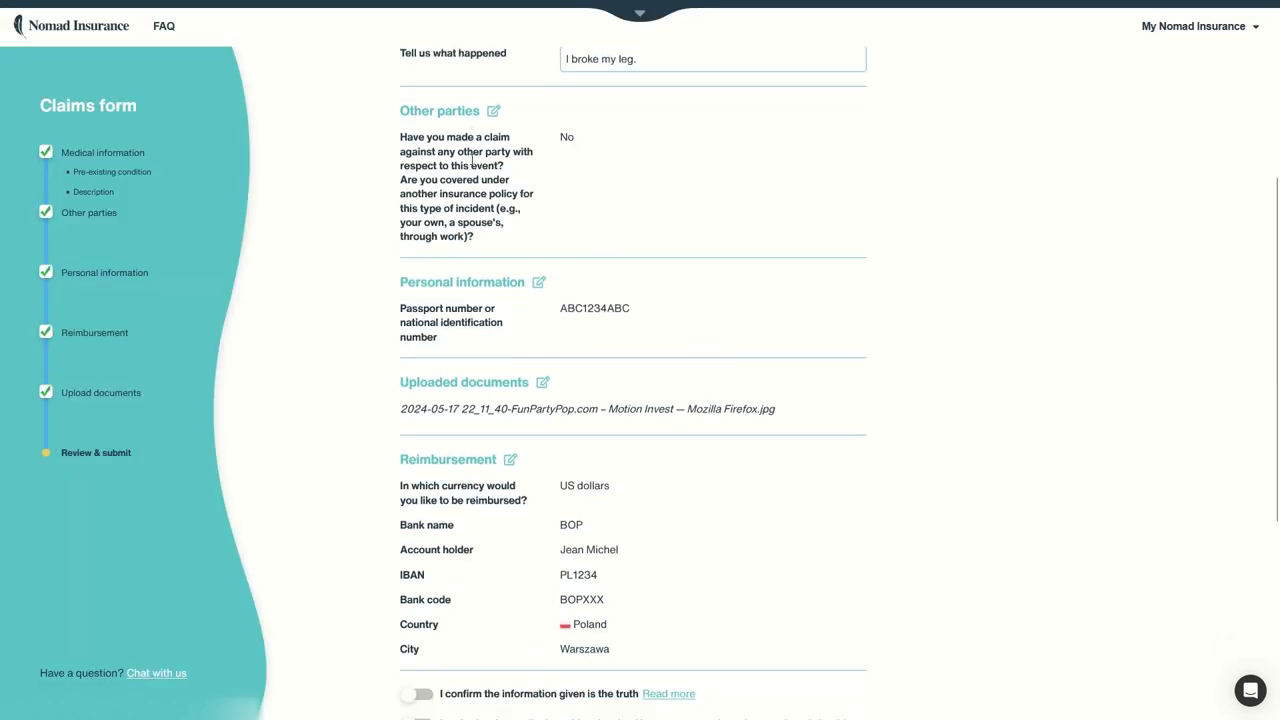
scroll(480, 200, down, 4)
scroll(490, 260, up, 2)
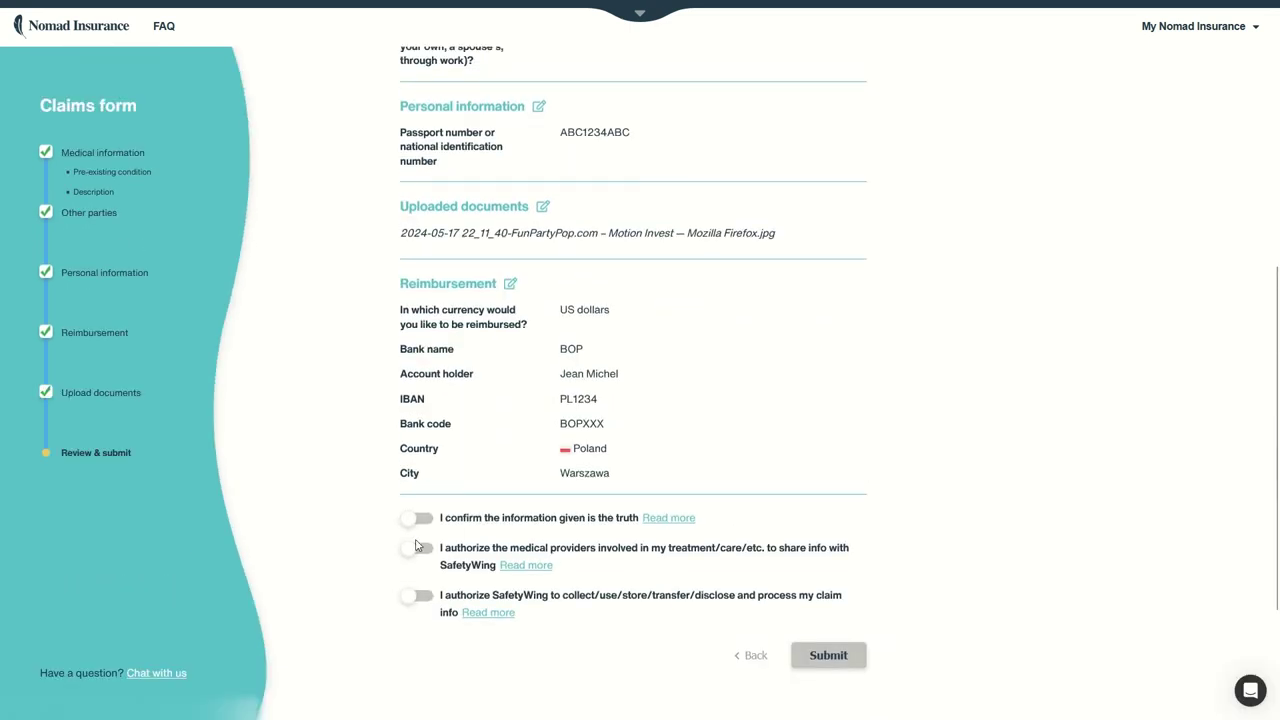
click(423, 519)
click(421, 548)
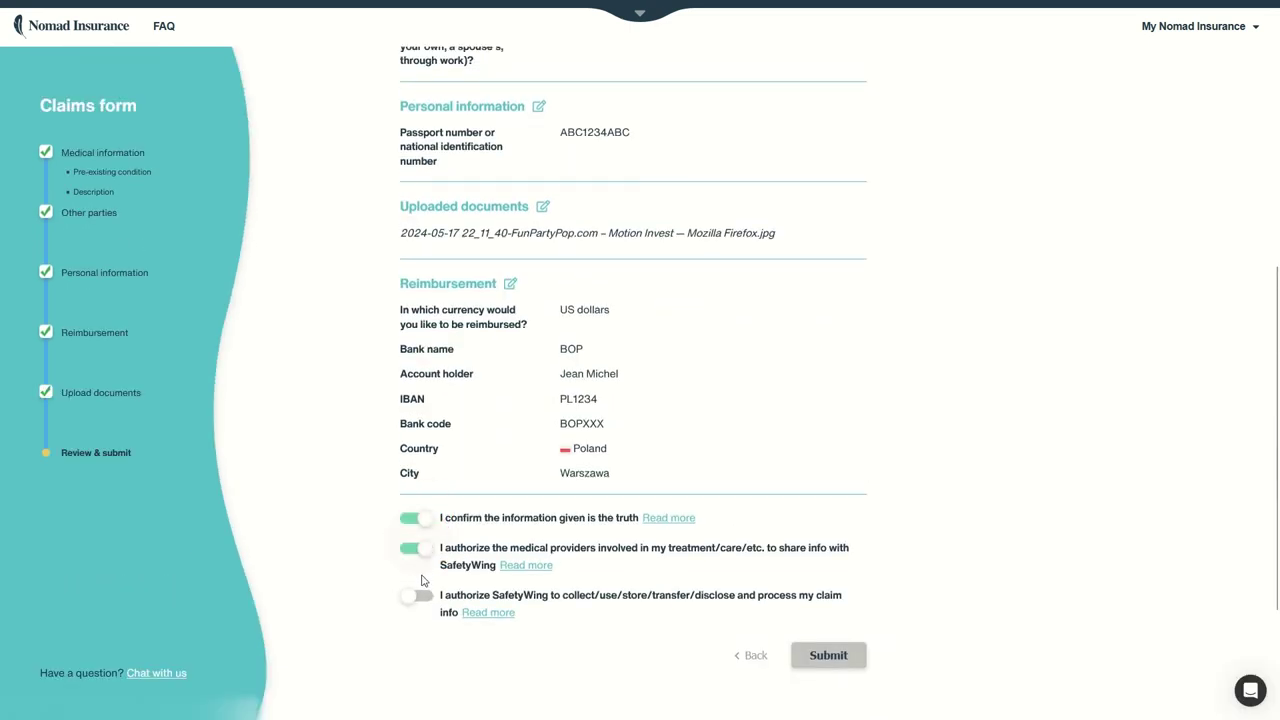
click(417, 595)
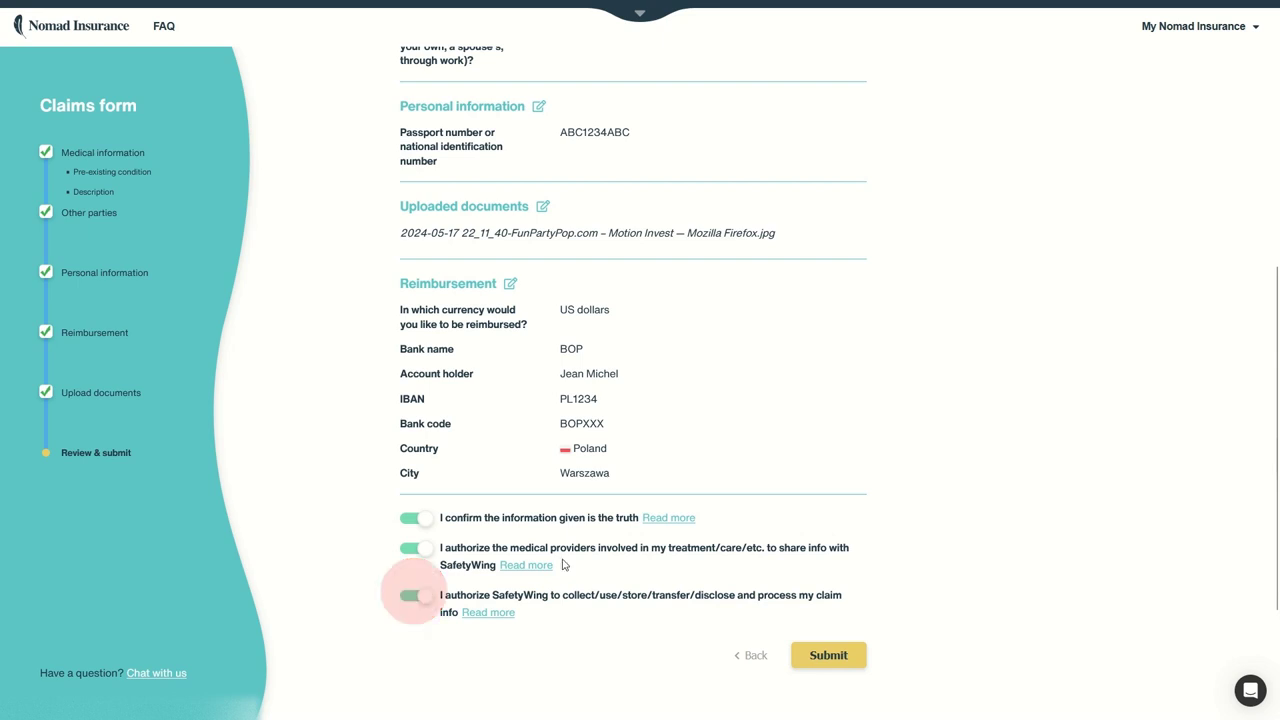
click(830, 656)
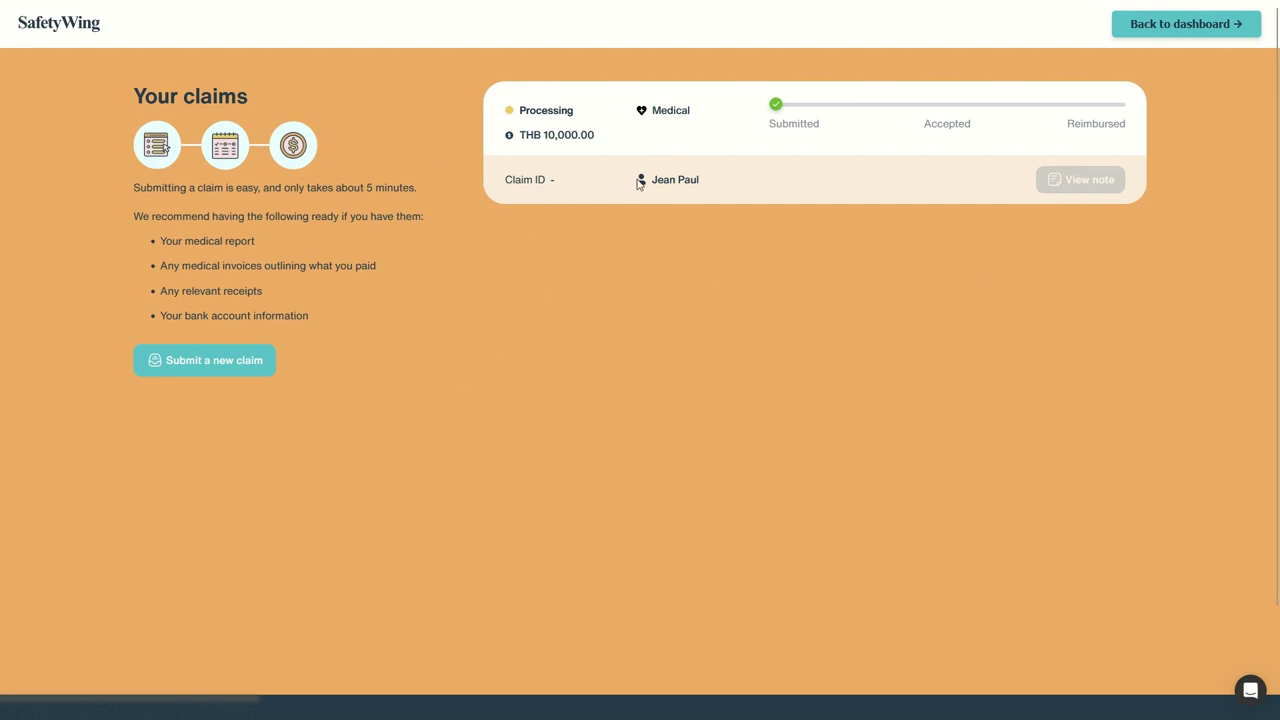
Step: Inspect the new claim card's amount, Processing status and Submitted stage
drag(777, 125, 1166, 122)
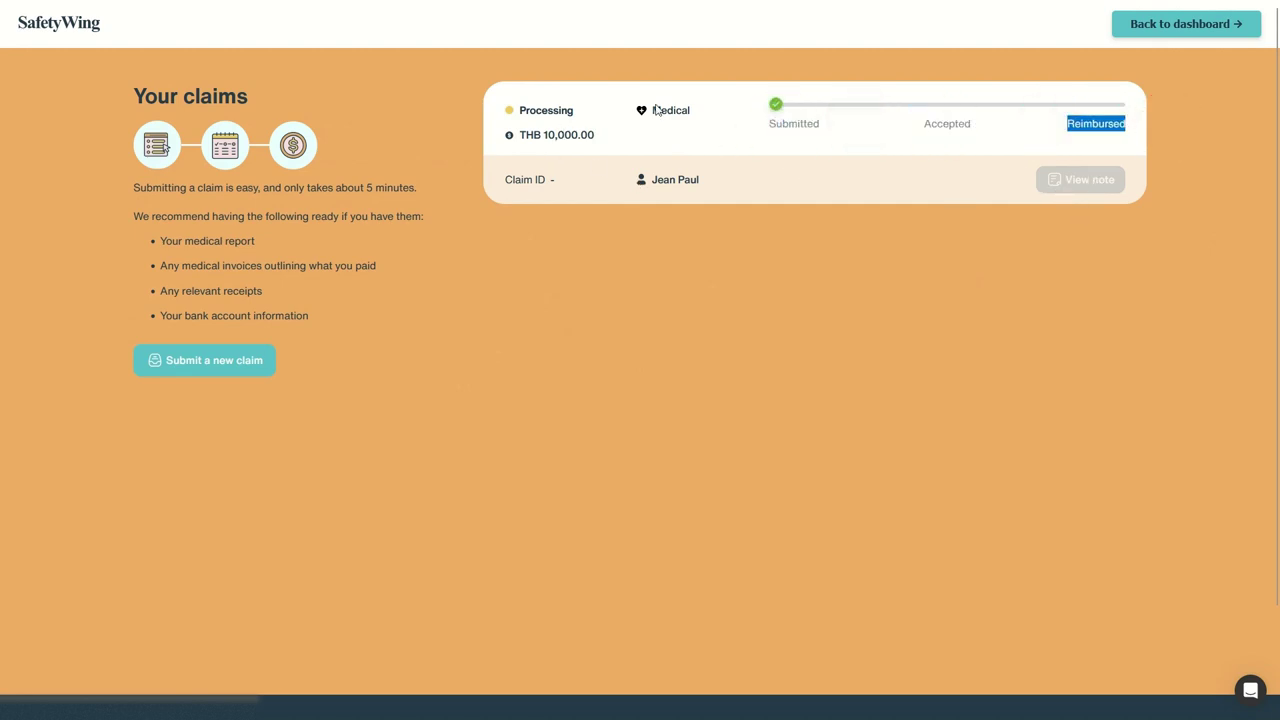
shift+click(723, 105)
drag(573, 105, 521, 105)
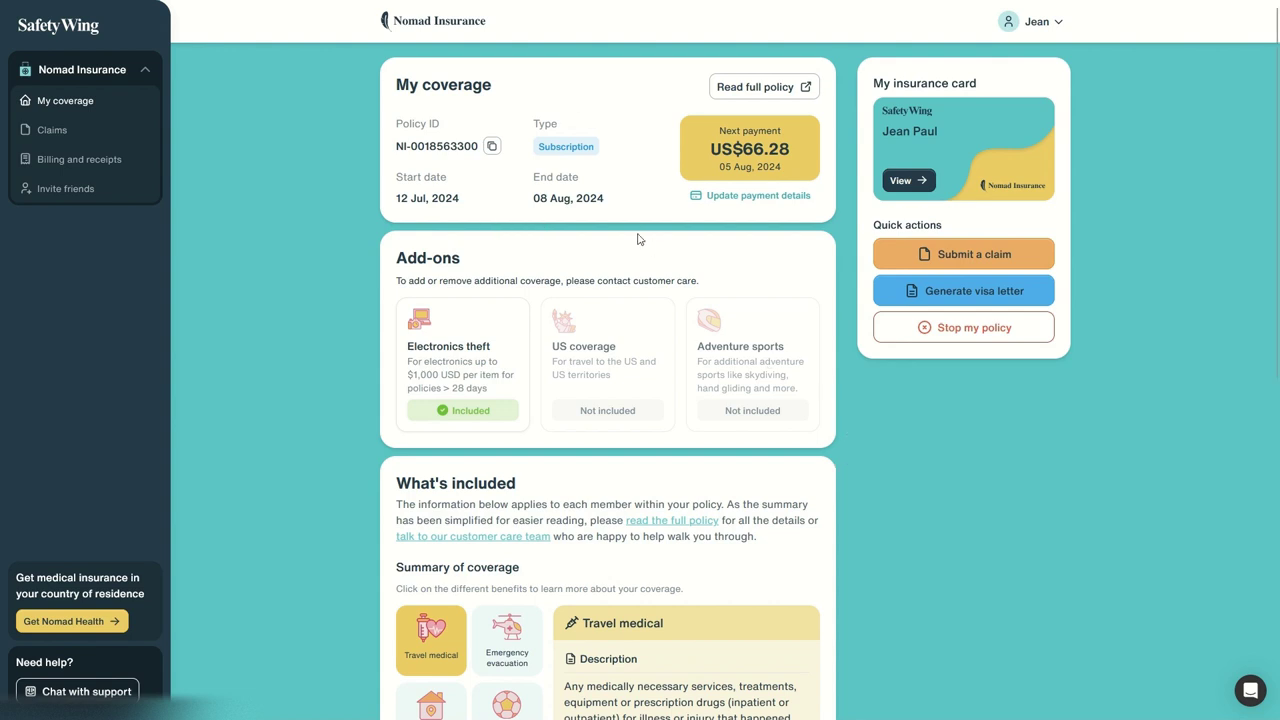
Step: Start a new Non-medical claim and continue to its form
click(978, 255)
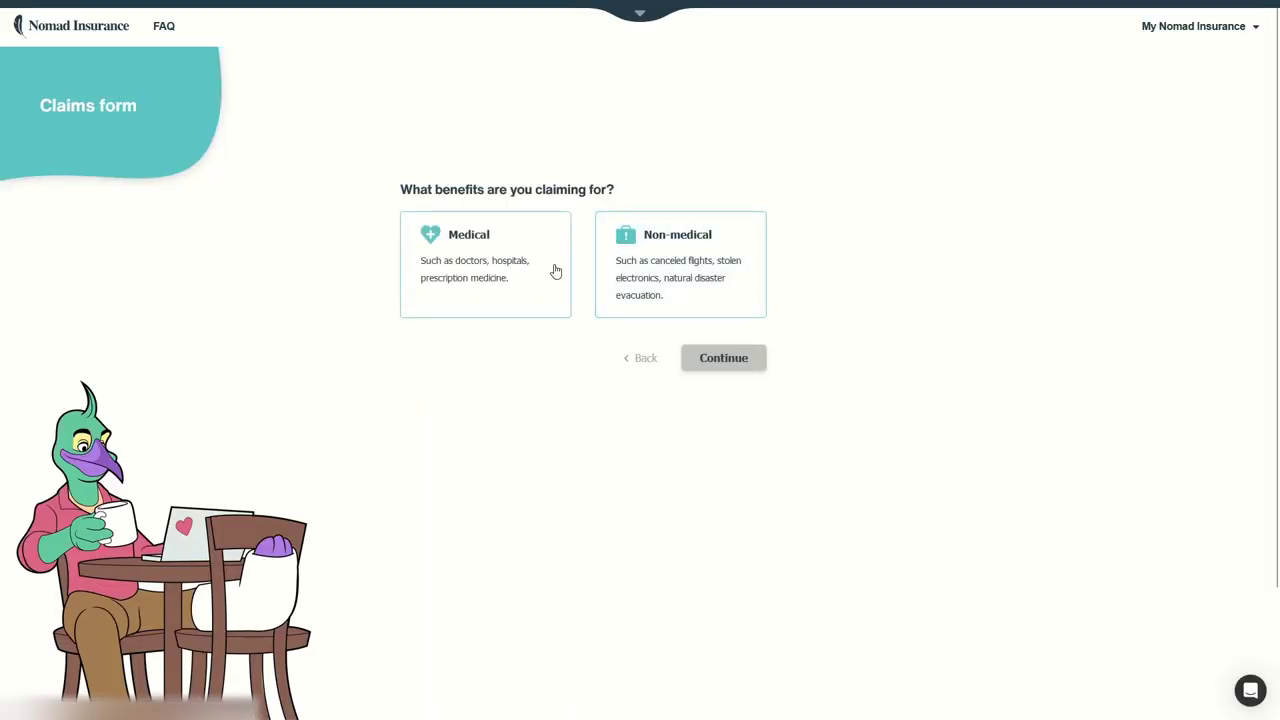
click(615, 268)
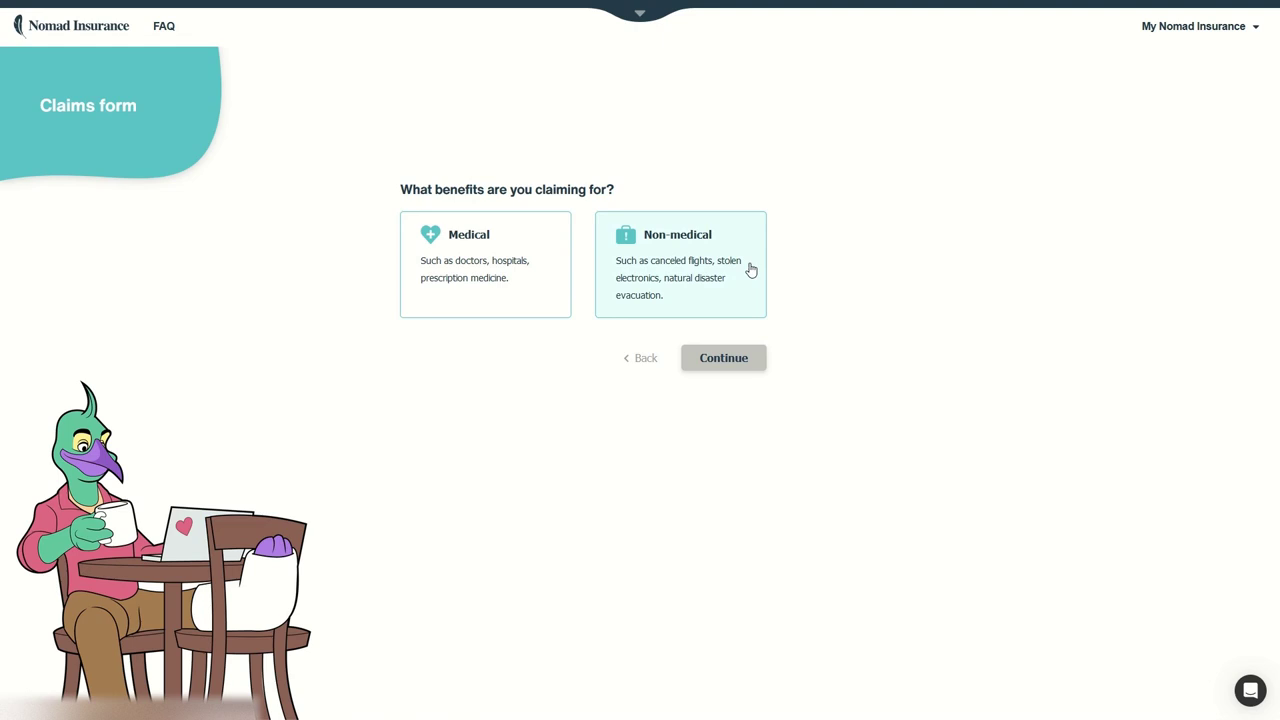
click(749, 264)
click(751, 360)
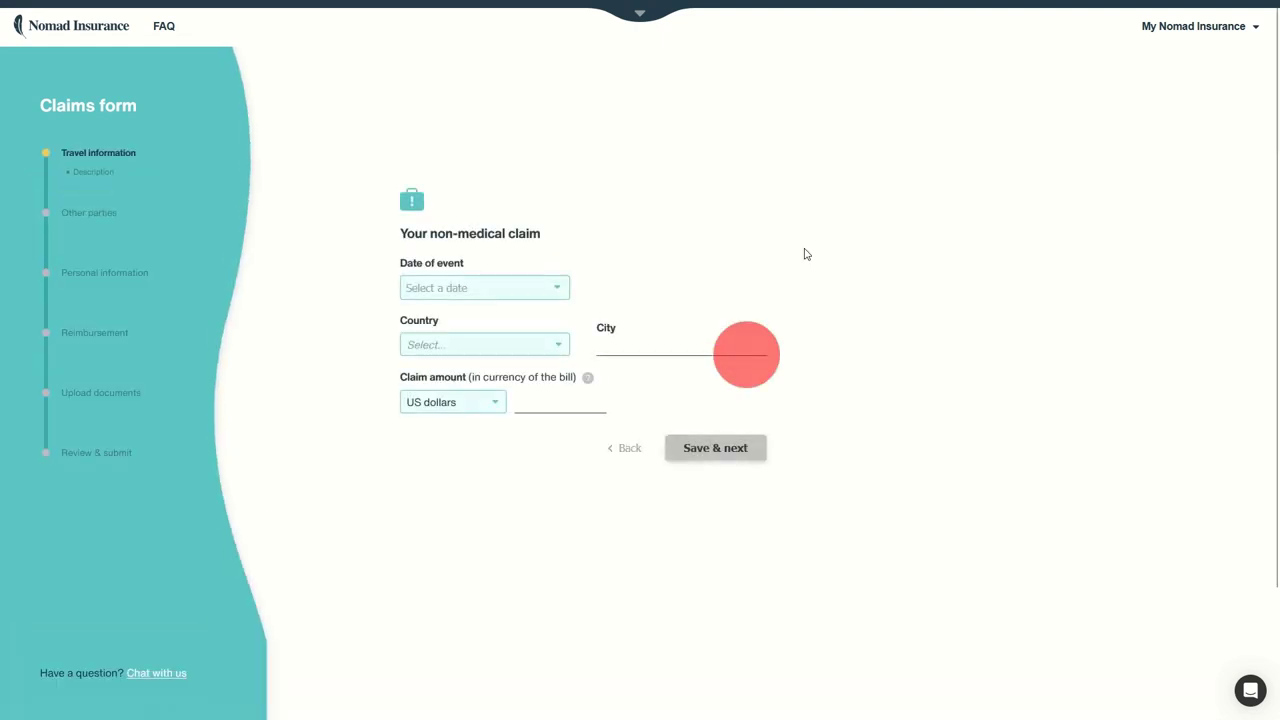
Step: Set the event date to Jul 12, 2024, in Bangkok, Thailand
click(555, 287)
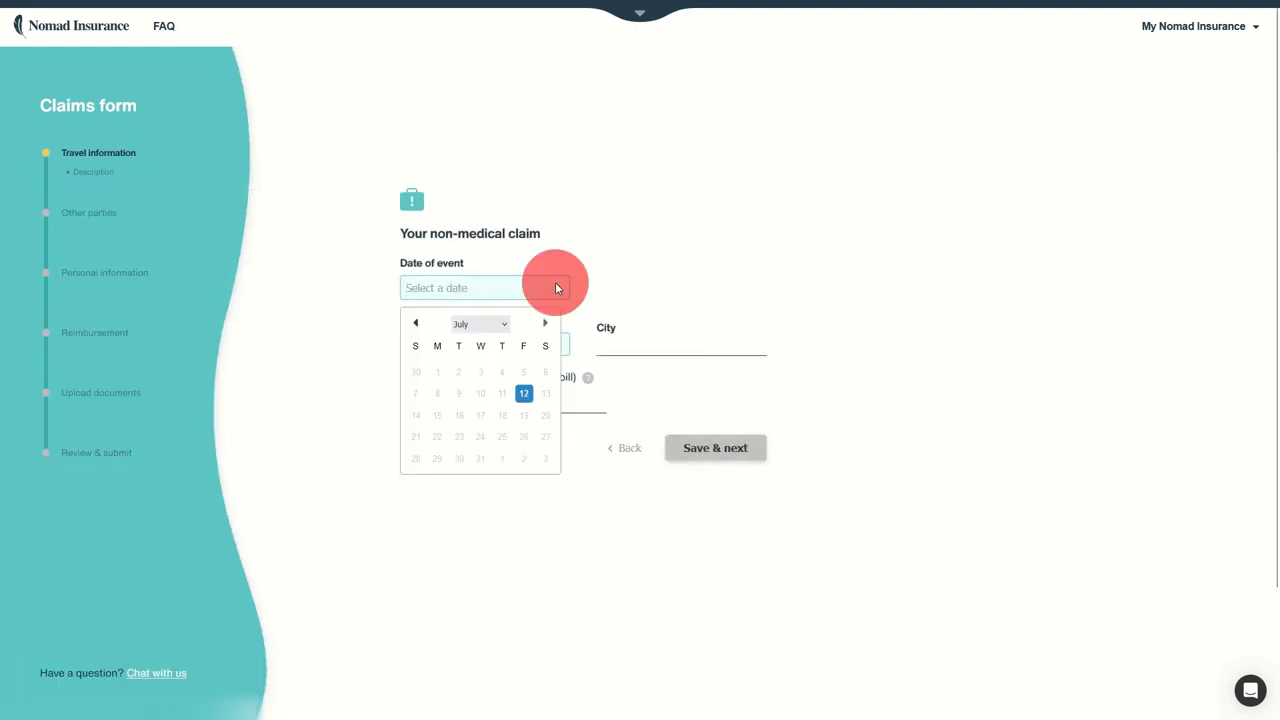
click(525, 396)
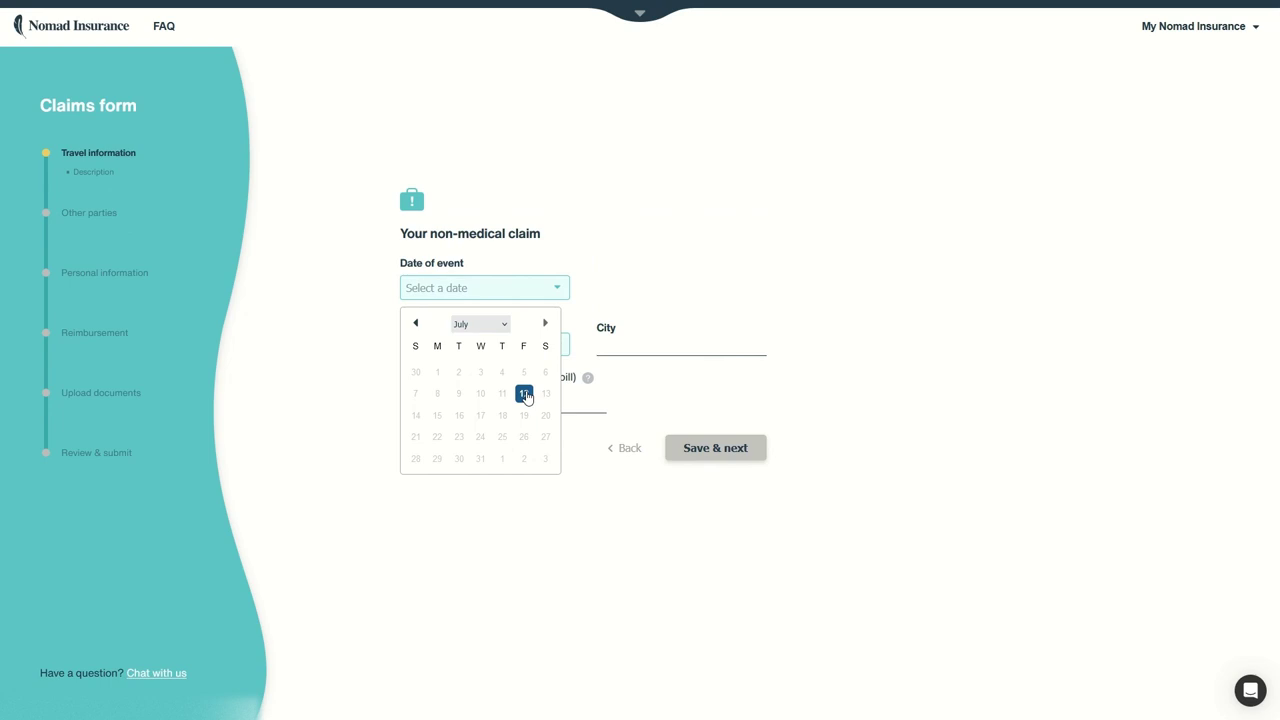
click(525, 394)
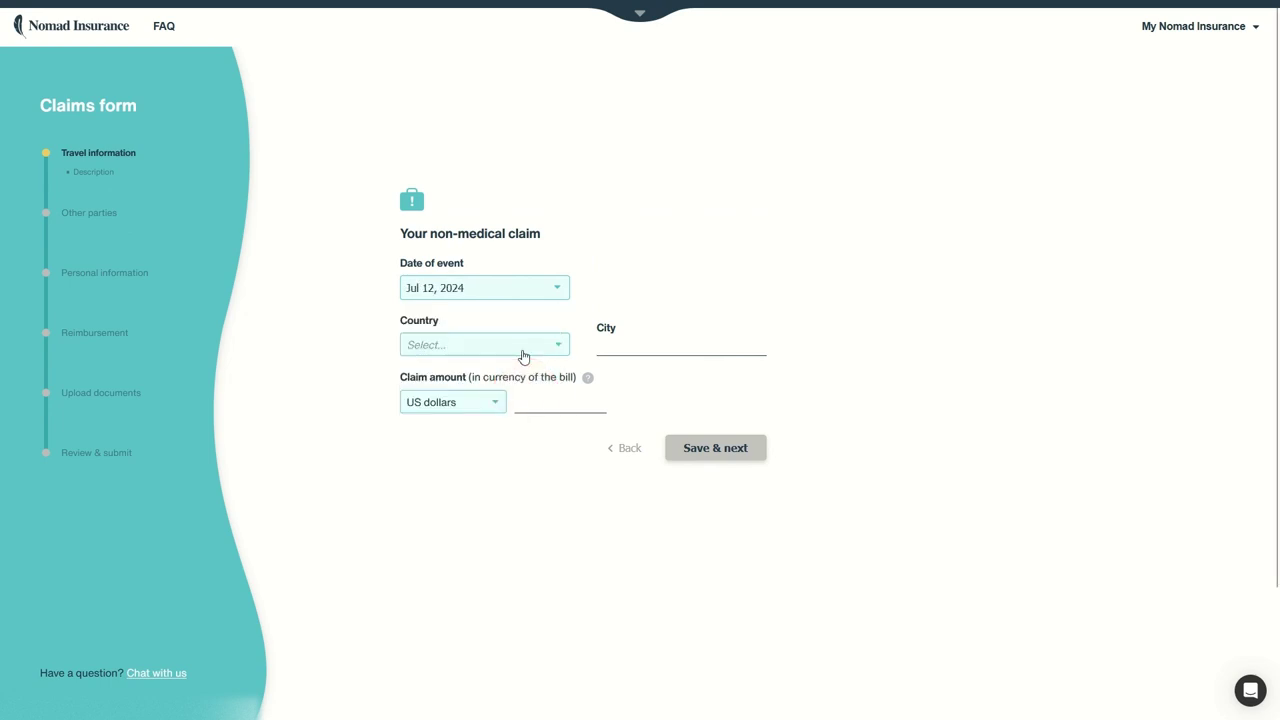
click(523, 357)
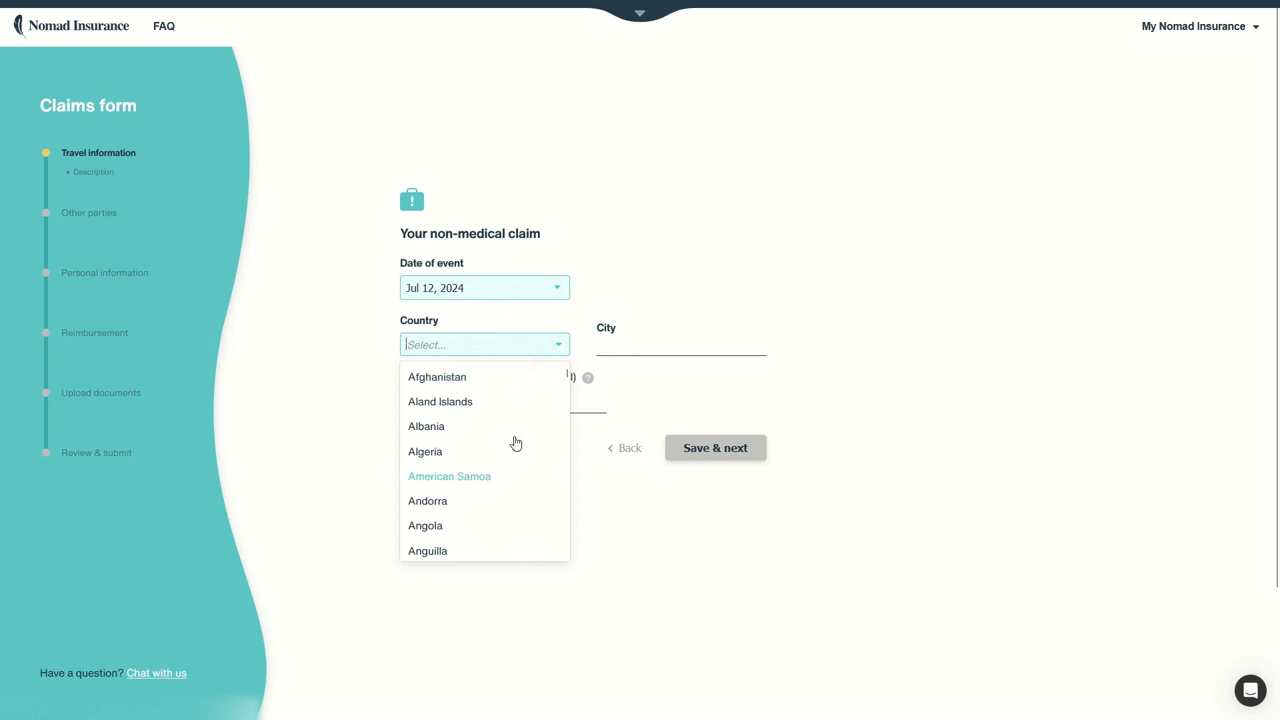
drag(569, 373, 557, 560)
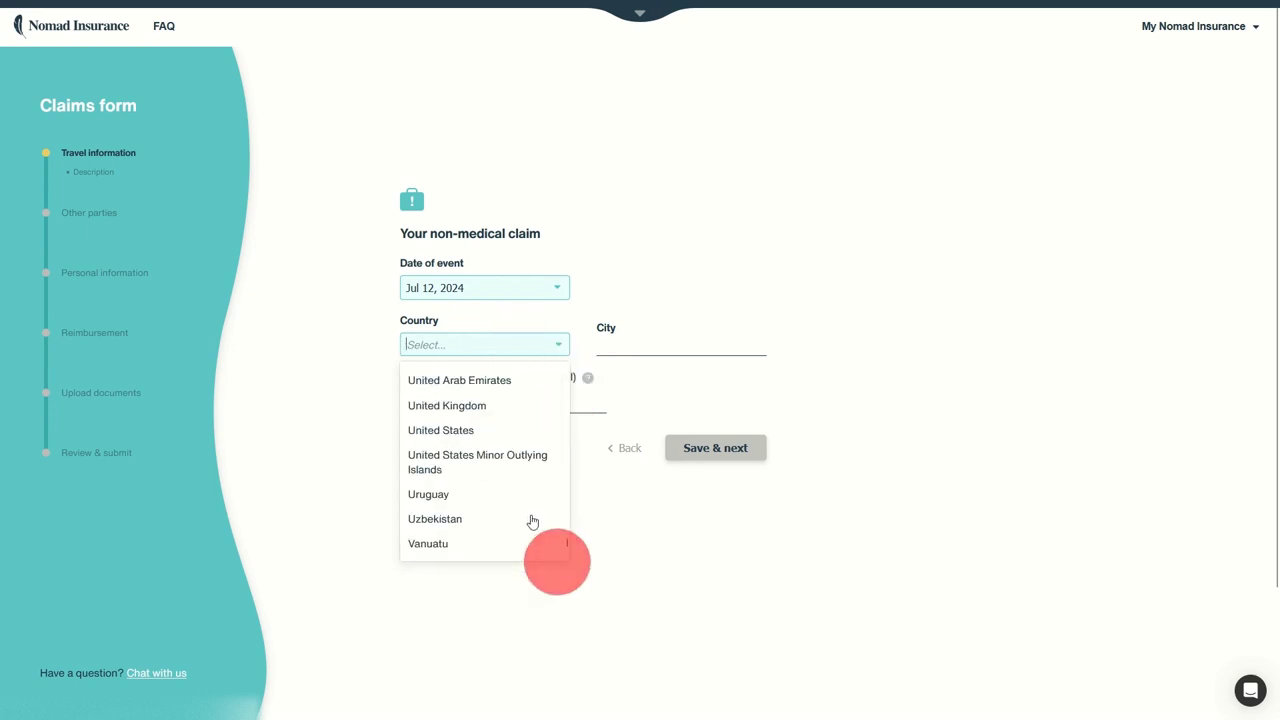
scroll(491, 487, up, 3)
scroll(491, 487, up, 5)
scroll(459, 497, down, 1)
click(452, 507)
click(645, 349)
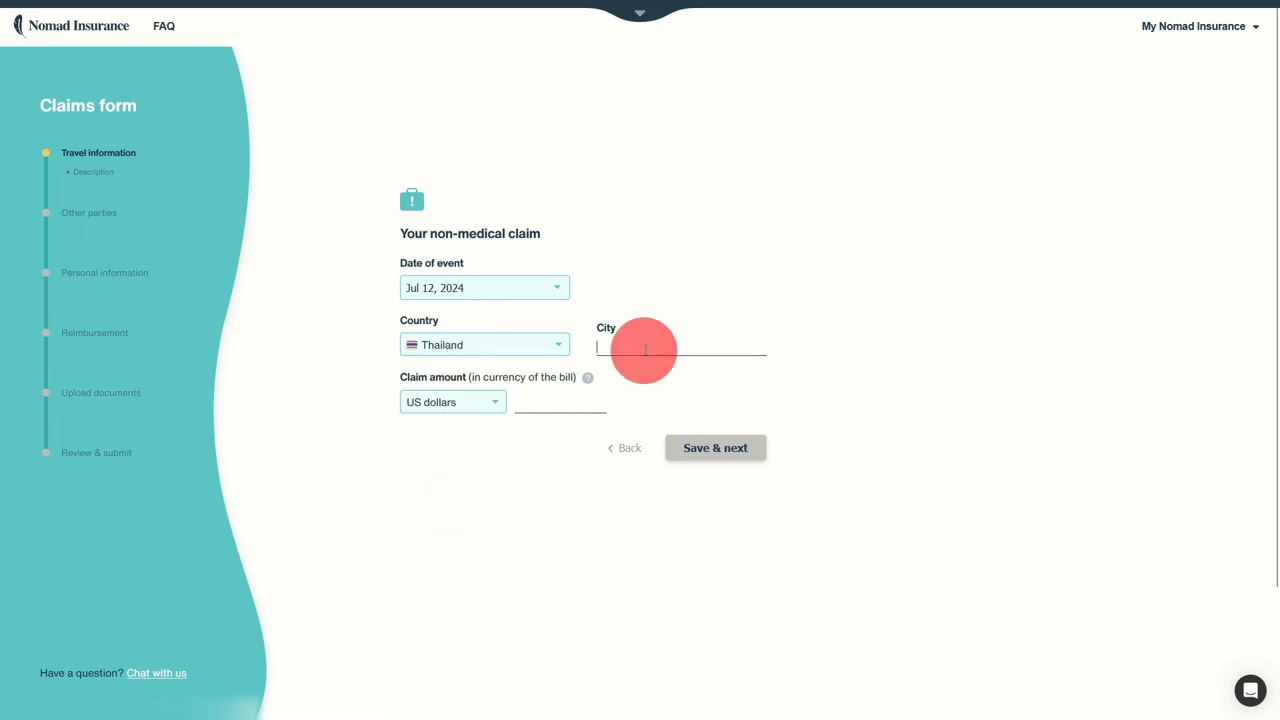
text(Bangkok)
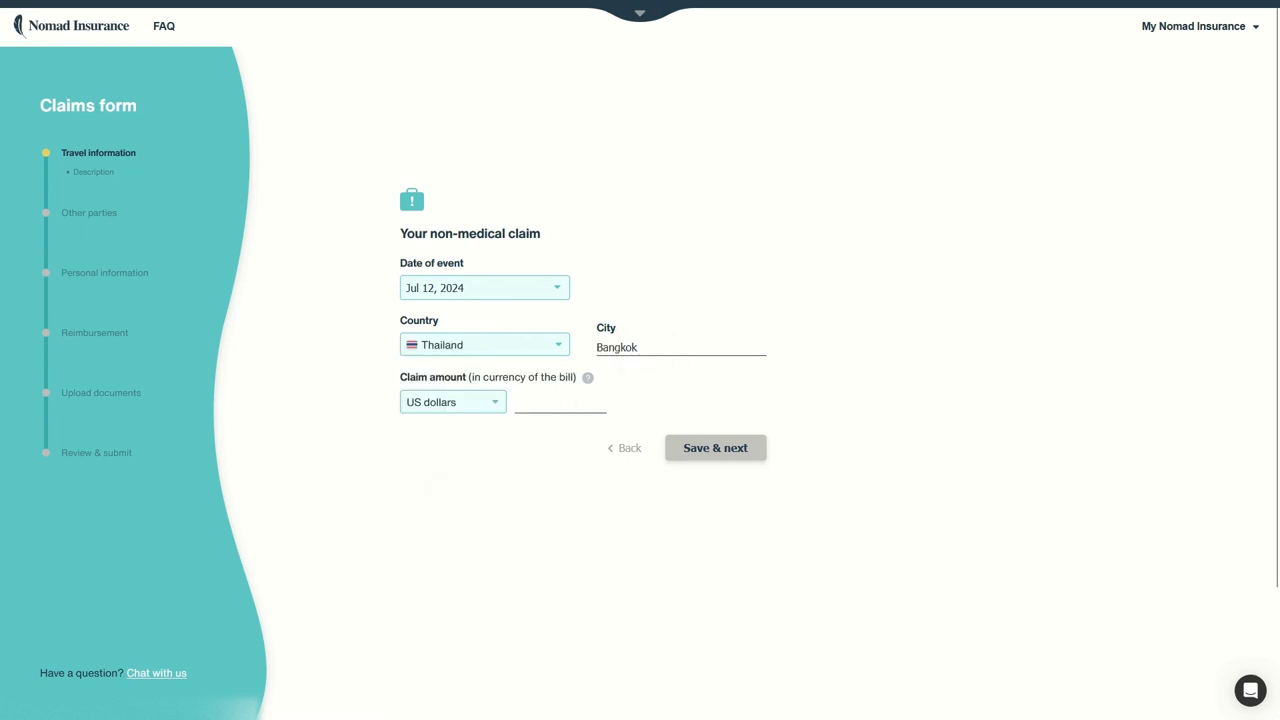
mouse_move(588, 381)
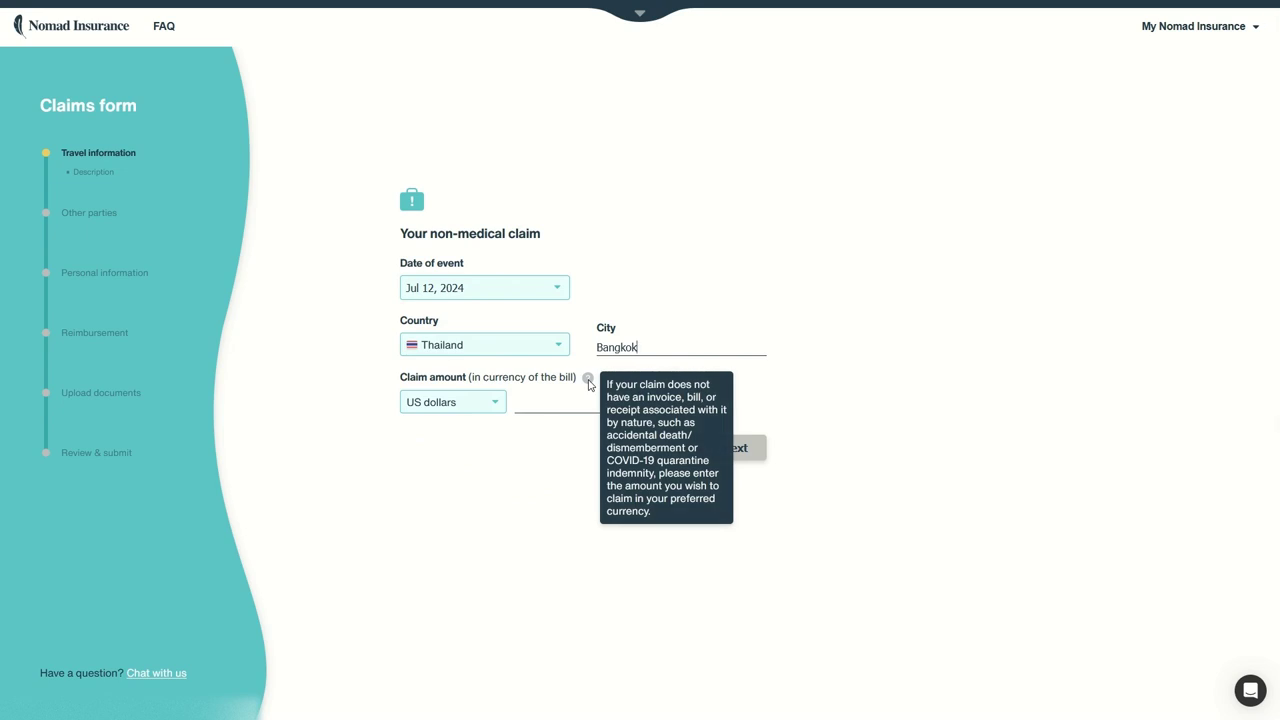
Step: Enter a bill of 10,000 Thai baht and save the travel details
click(500, 403)
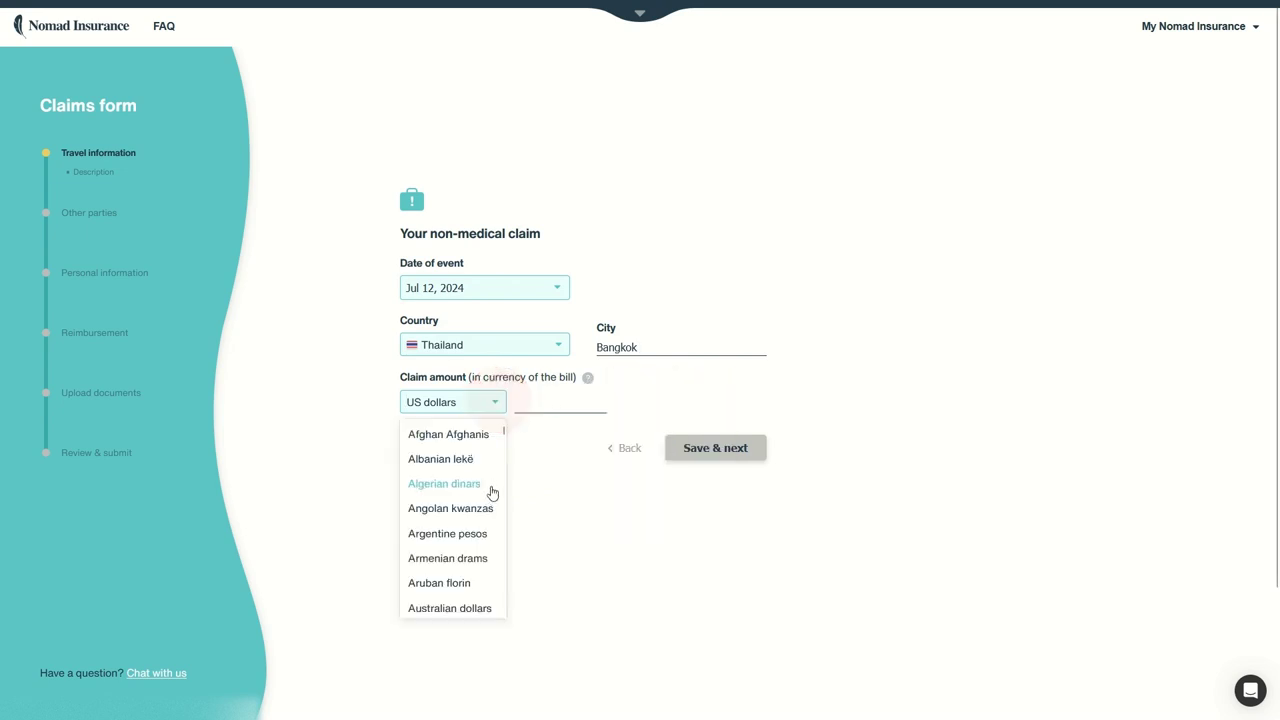
scroll(480, 463, down, 5)
drag(503, 471, 500, 625)
scroll(440, 548, up, 5)
scroll(458, 546, down, 1)
click(455, 541)
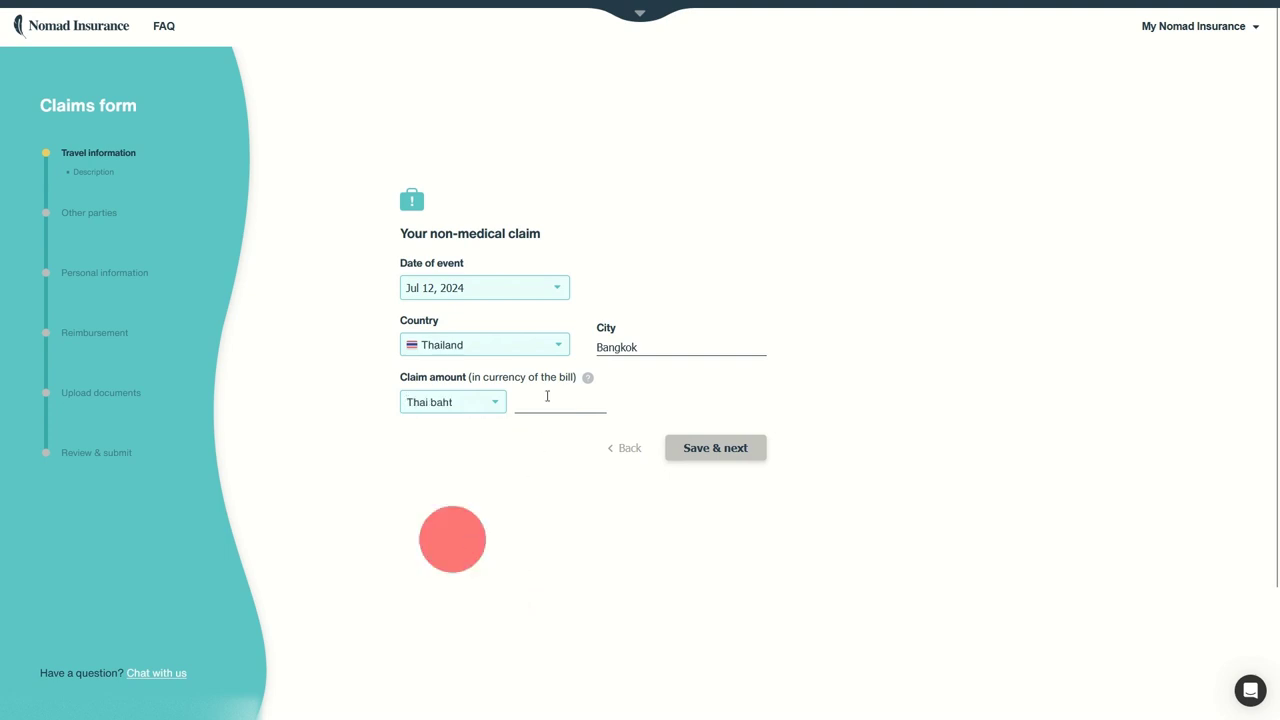
click(536, 402)
text(10,000)
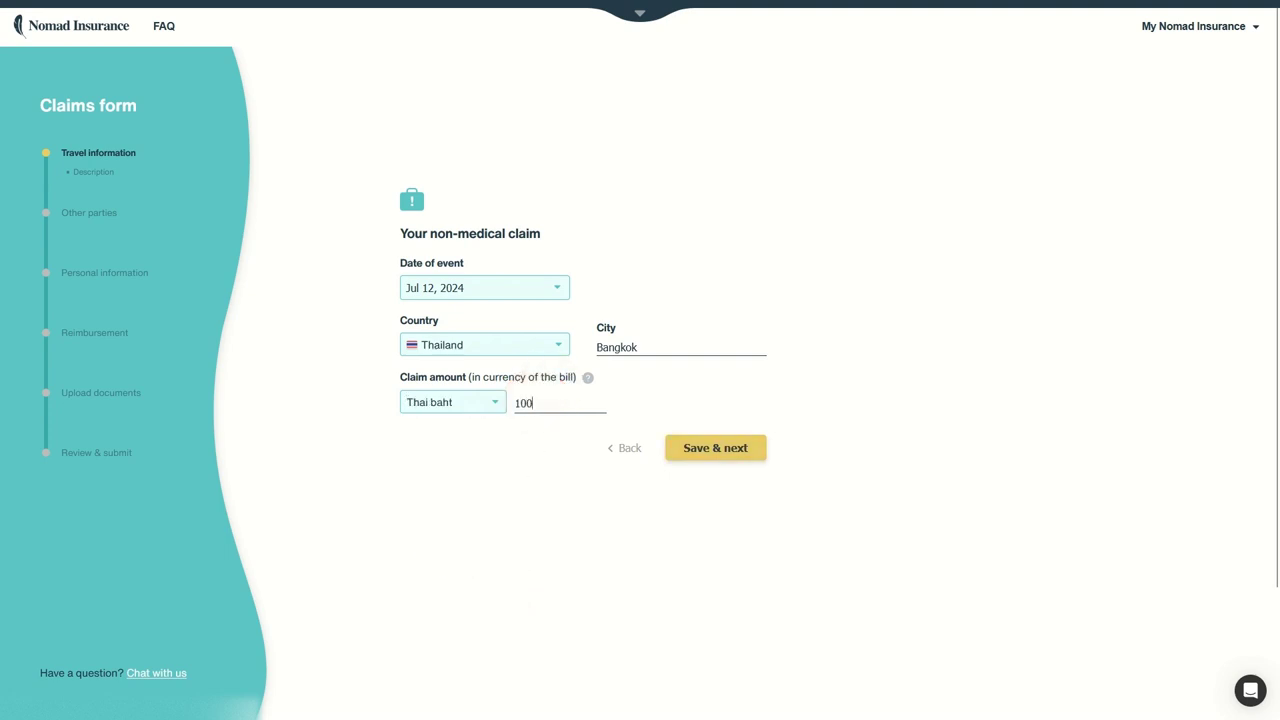
click(755, 443)
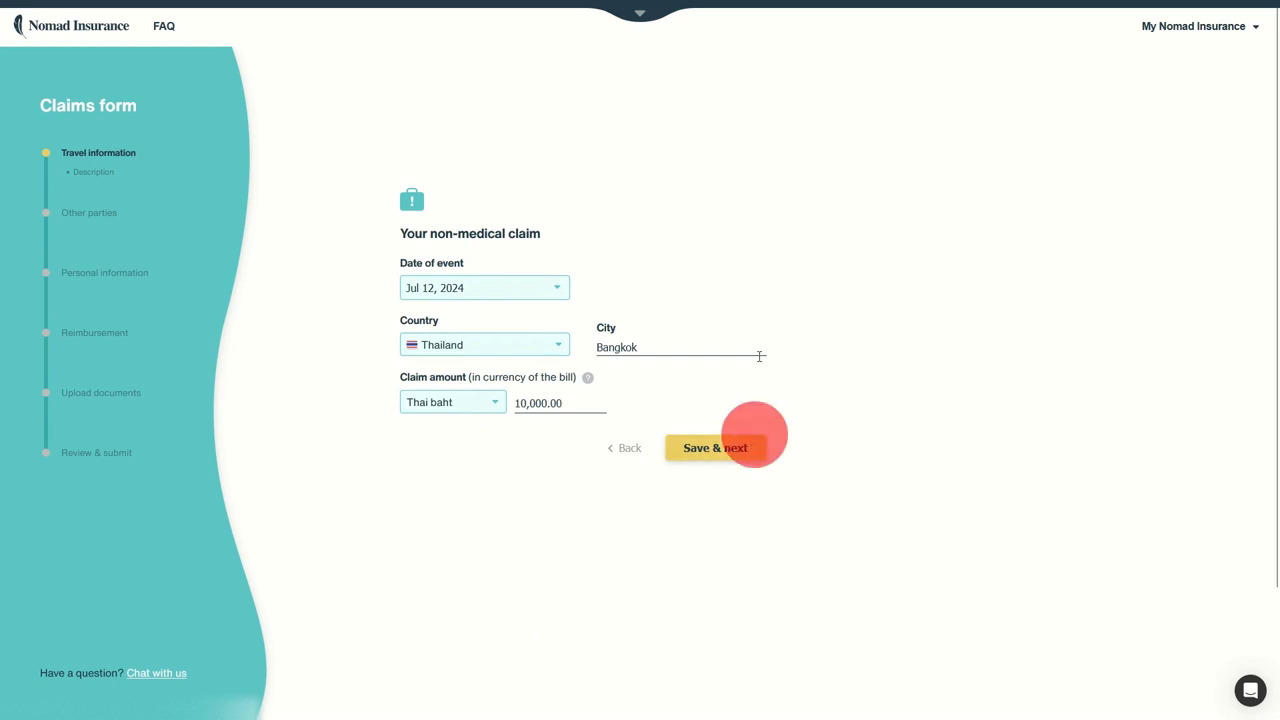
click(537, 240)
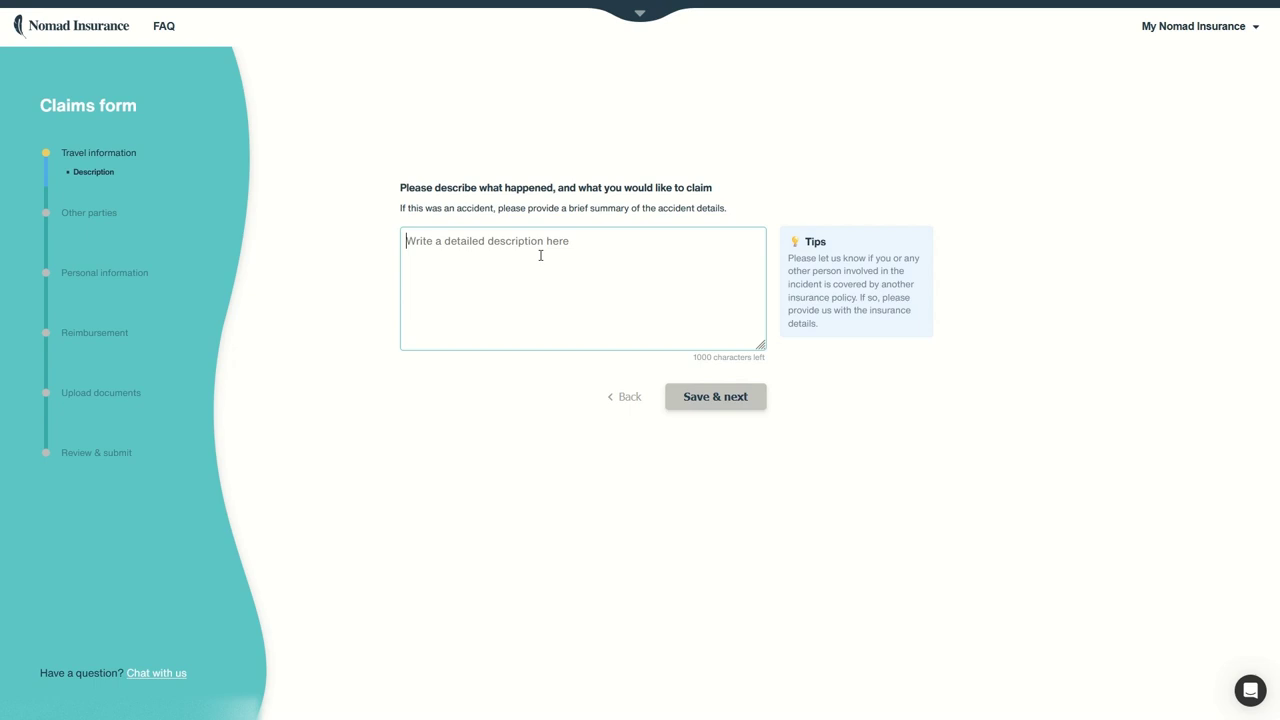
Step: Describe the claim as 'Laptop stolen in the street.' and save it
click(540, 255)
text(Laptop stolen)
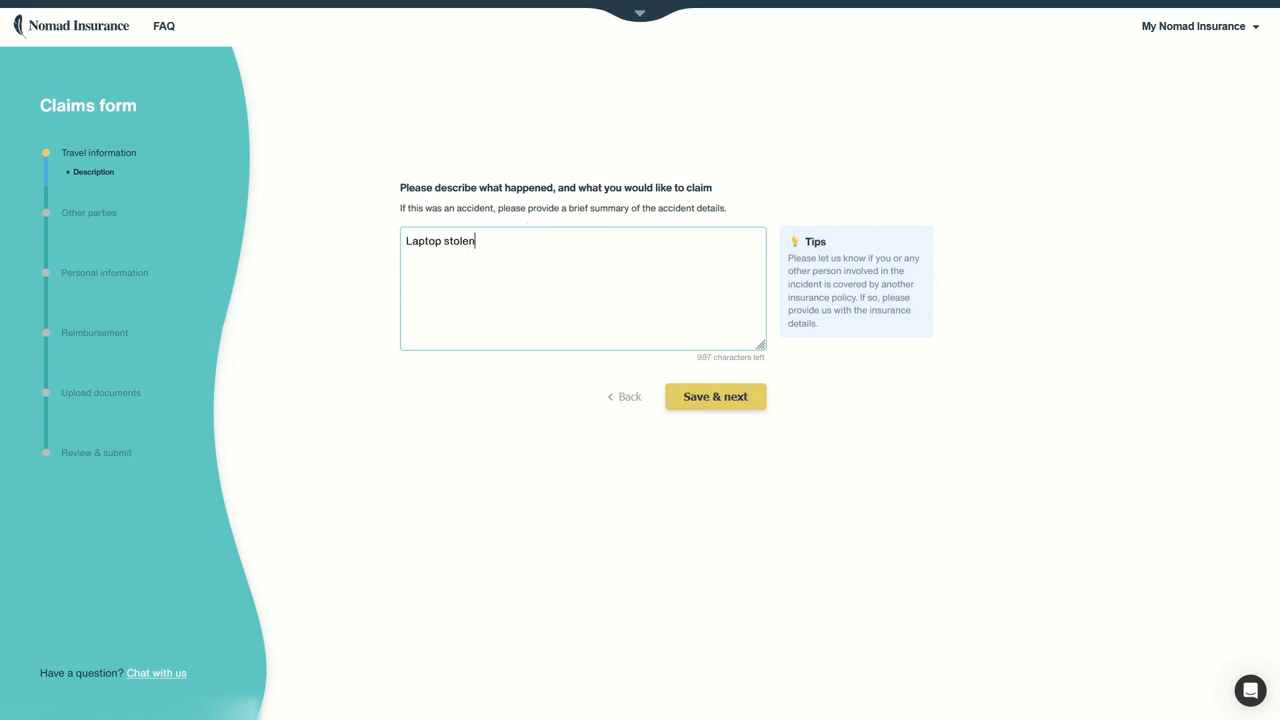
text( in the street.)
click(720, 396)
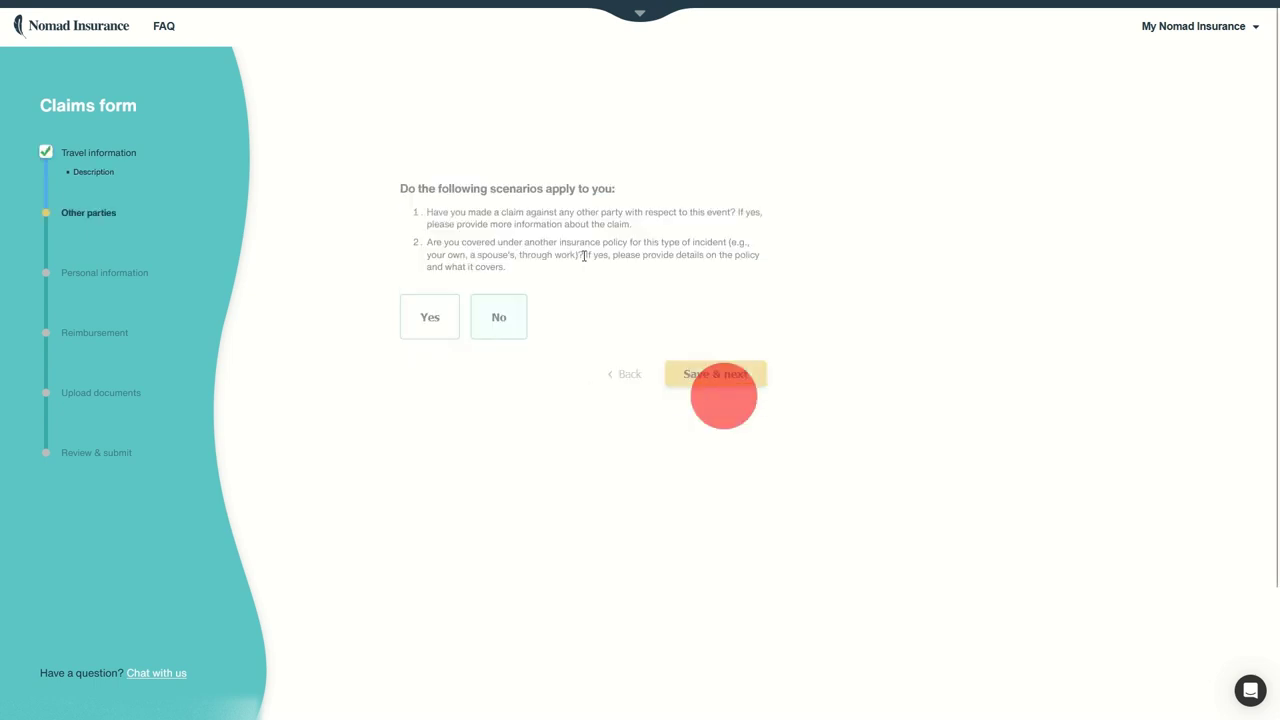
Step: Review the other-claims and other-insurance scenarios and save the other-parties answer
drag(429, 188, 537, 188)
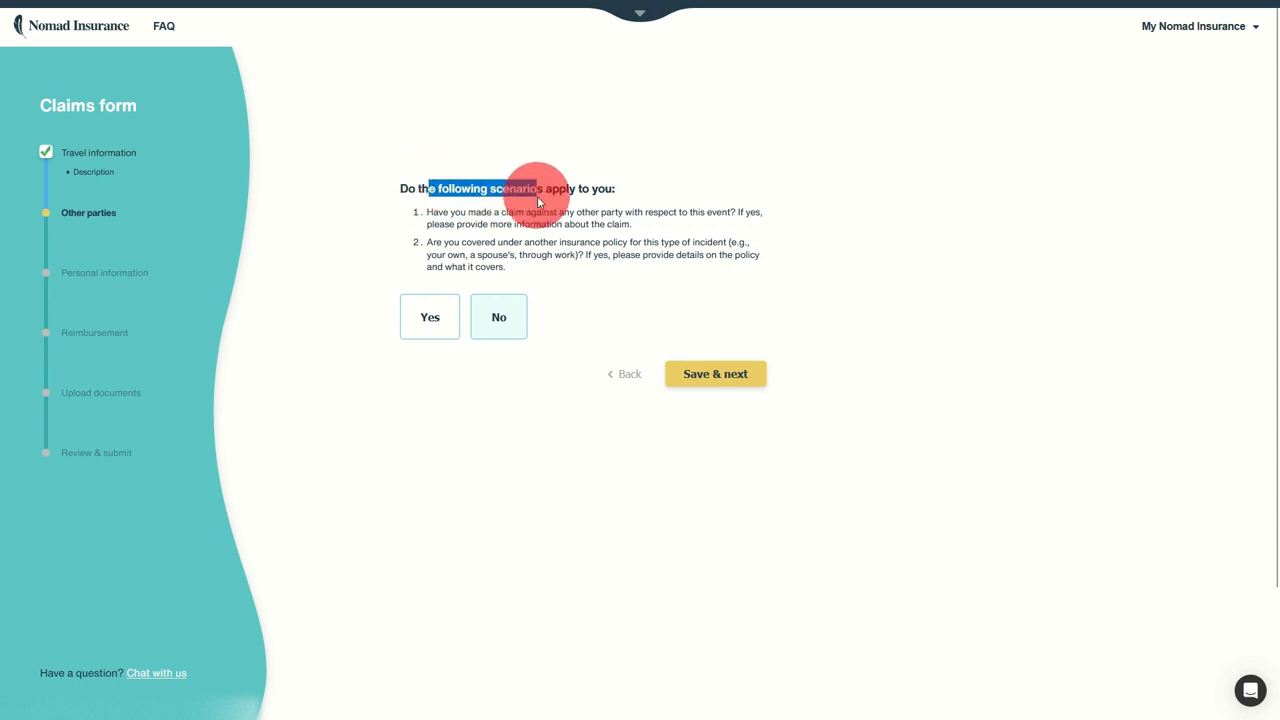
drag(484, 224, 563, 224)
drag(463, 212, 590, 224)
drag(460, 242, 690, 254)
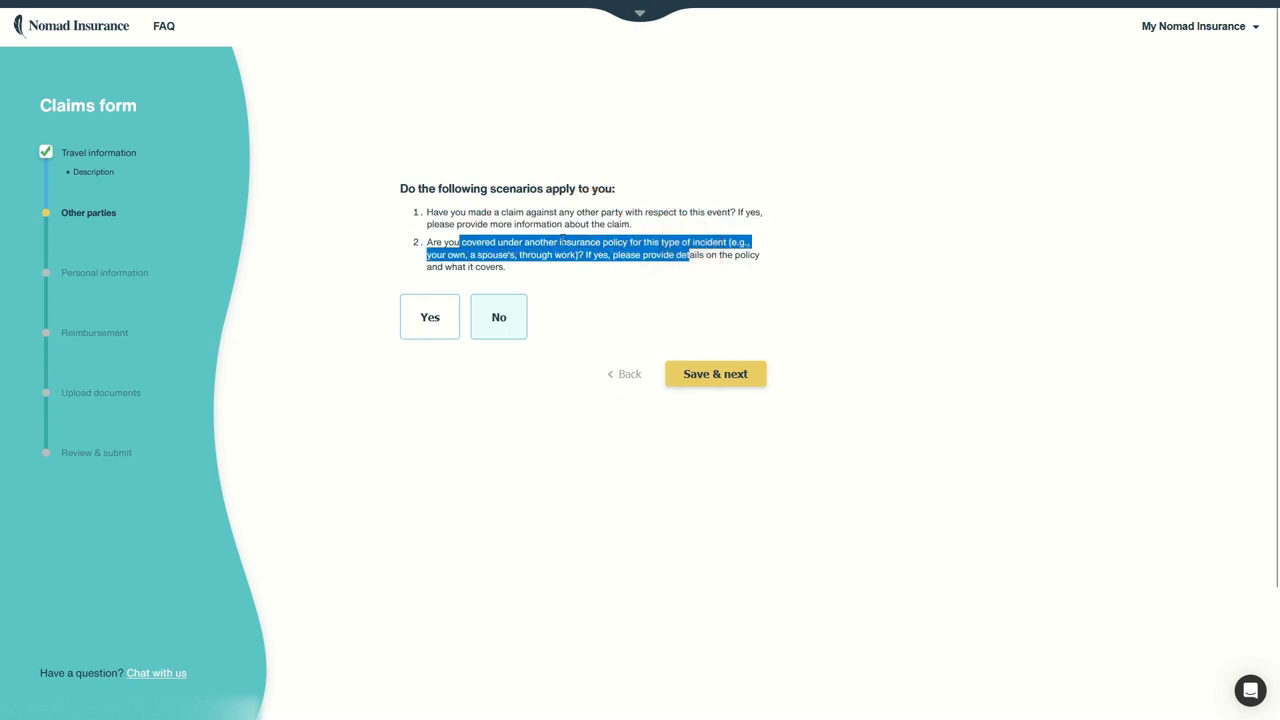
click(720, 382)
Step: Enter the passport number and save the personal information
click(493, 245)
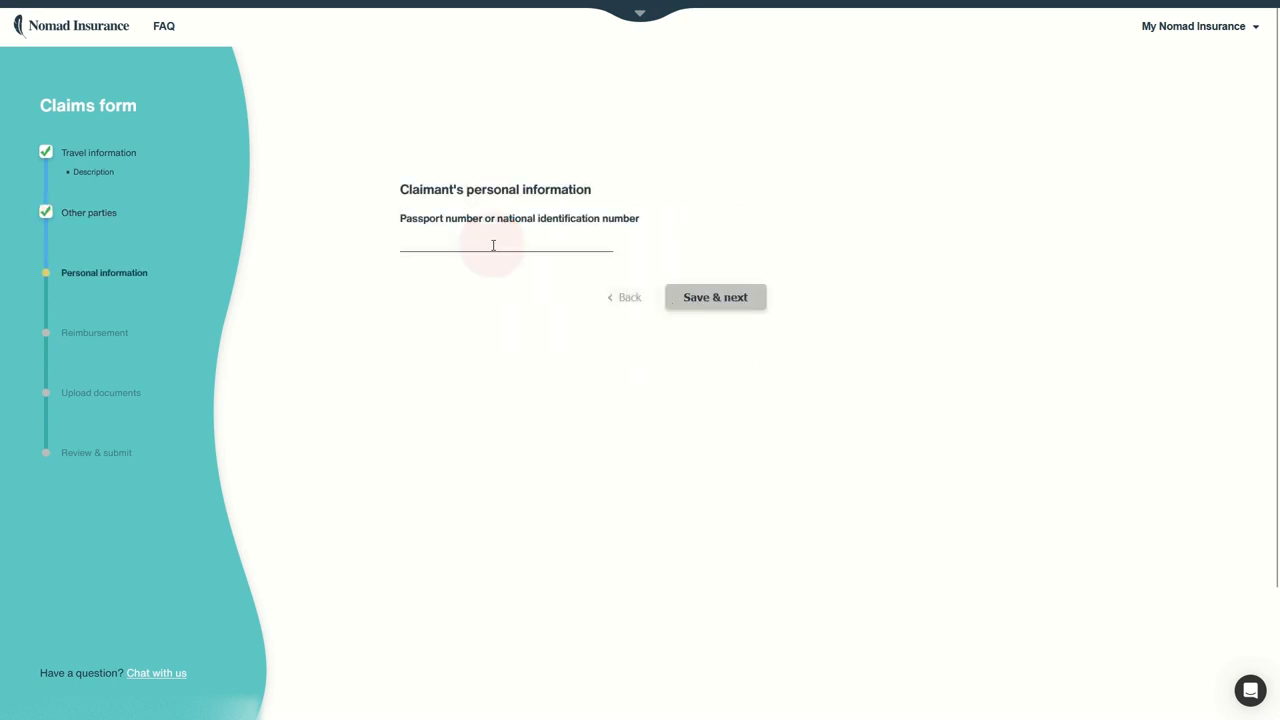
text(ABC)
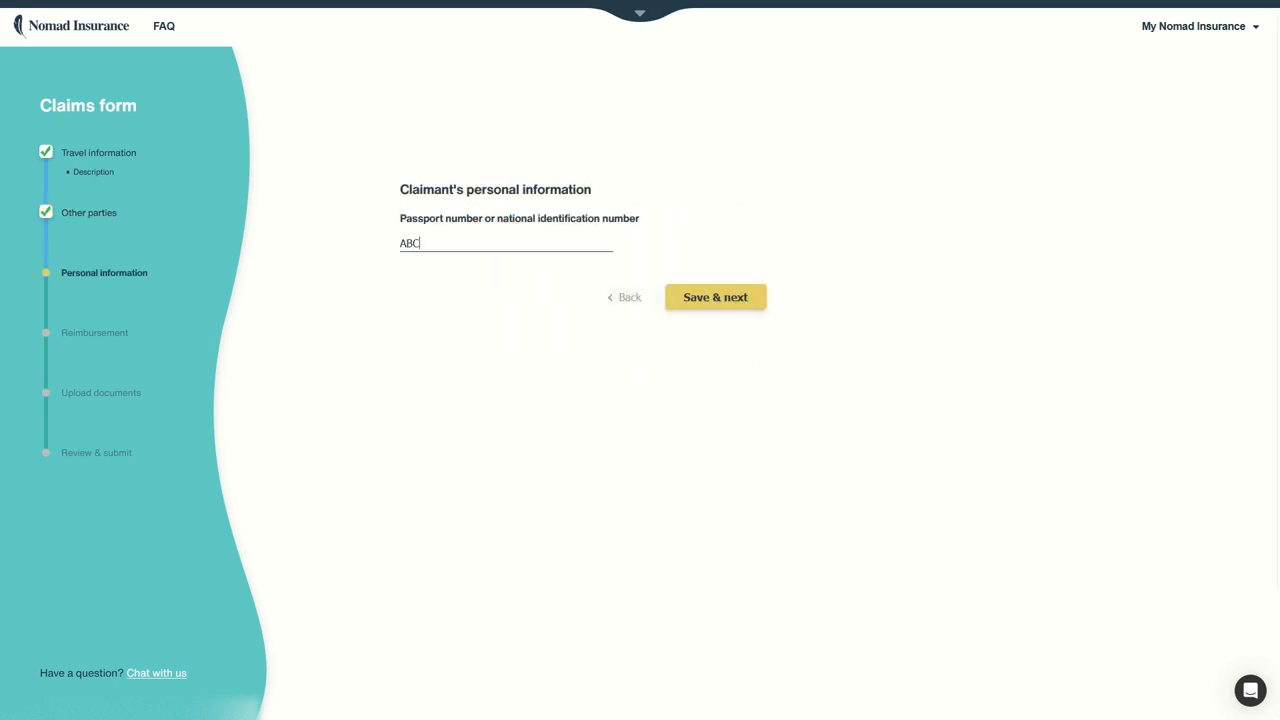
text(123123ABC)
click(723, 297)
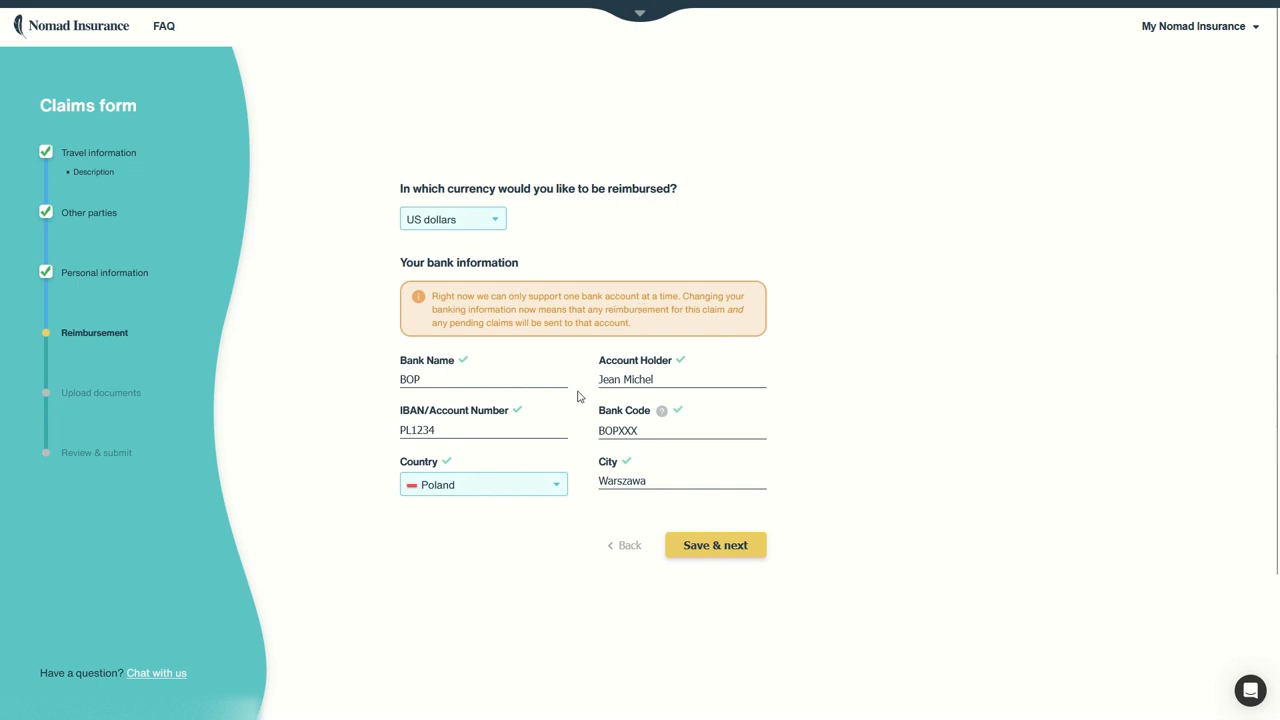
Step: Keep US dollars as the reimbursement currency and save the bank details
click(481, 223)
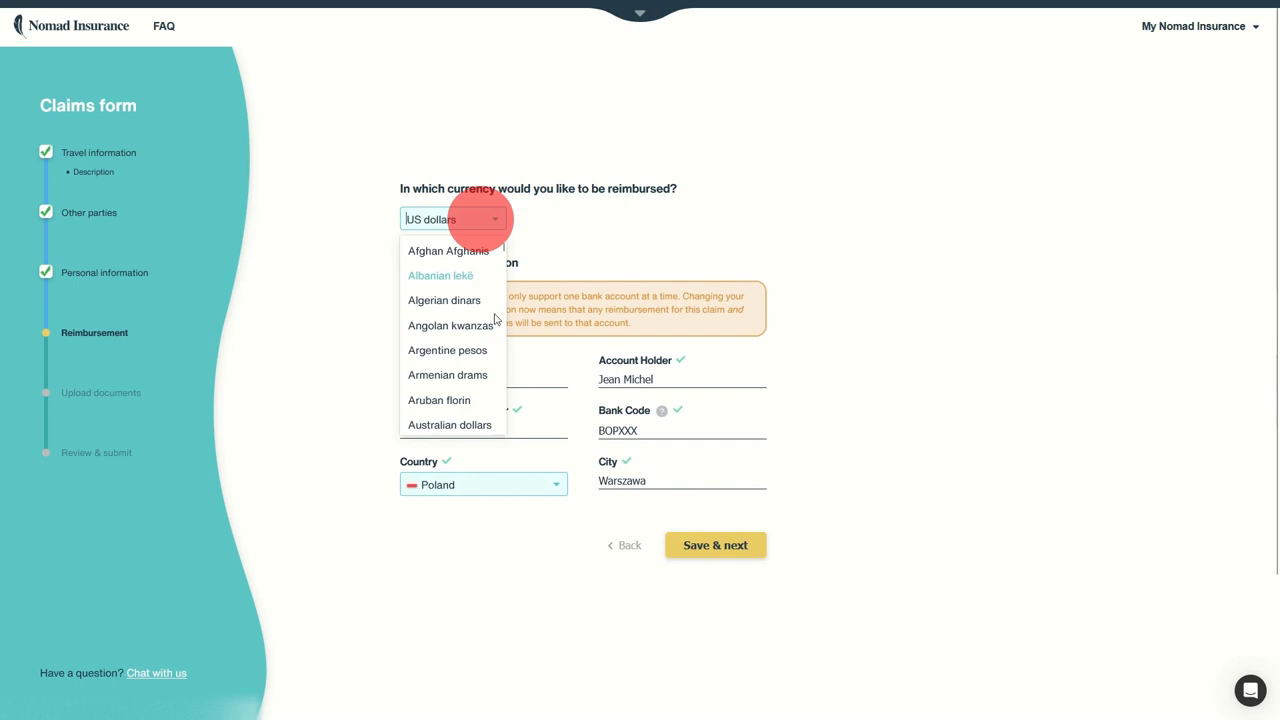
click(592, 243)
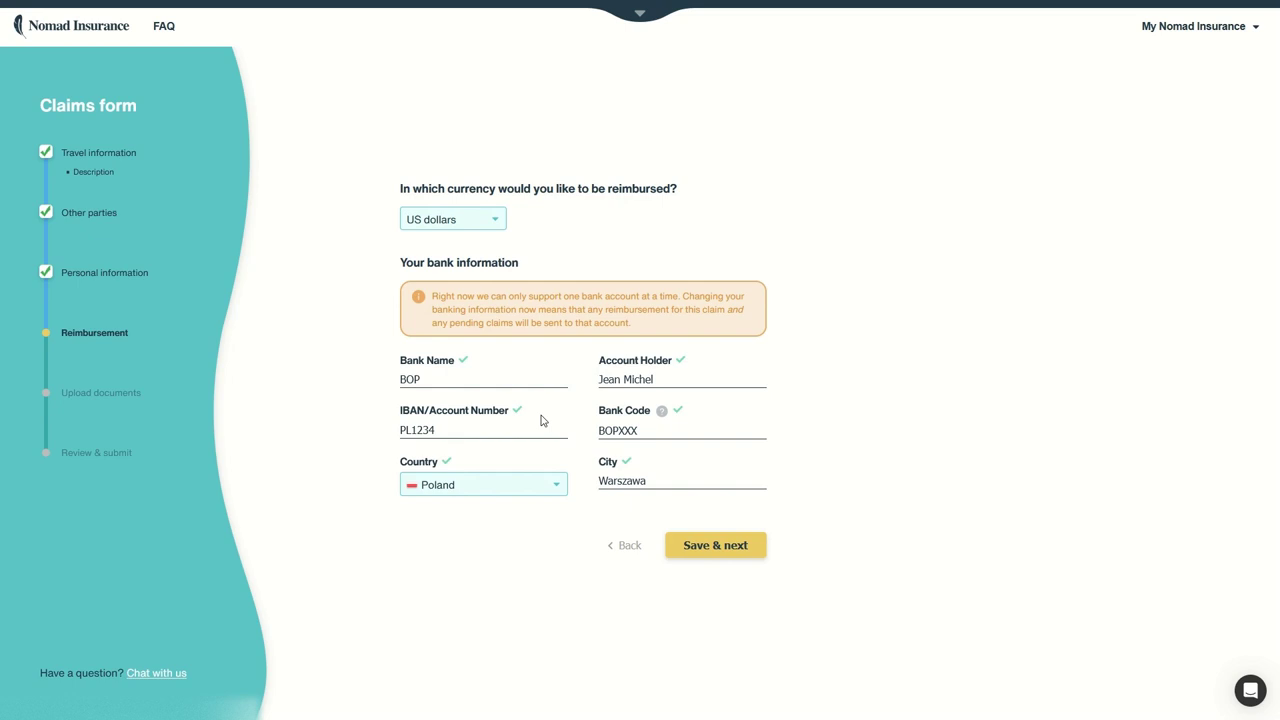
click(714, 548)
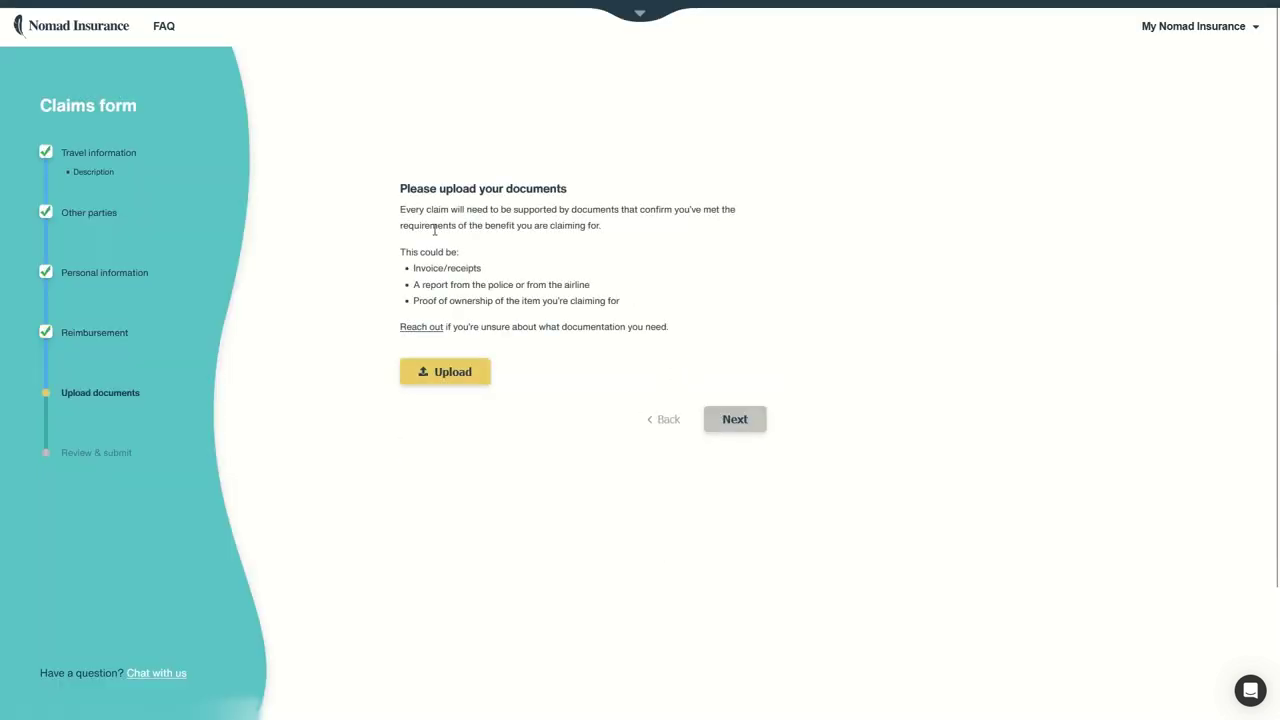
Step: Attach the 2024-05-17 FunPartyPop.com screenshot from the Desktop and continue to review
click(452, 378)
drag(415, 268, 590, 284)
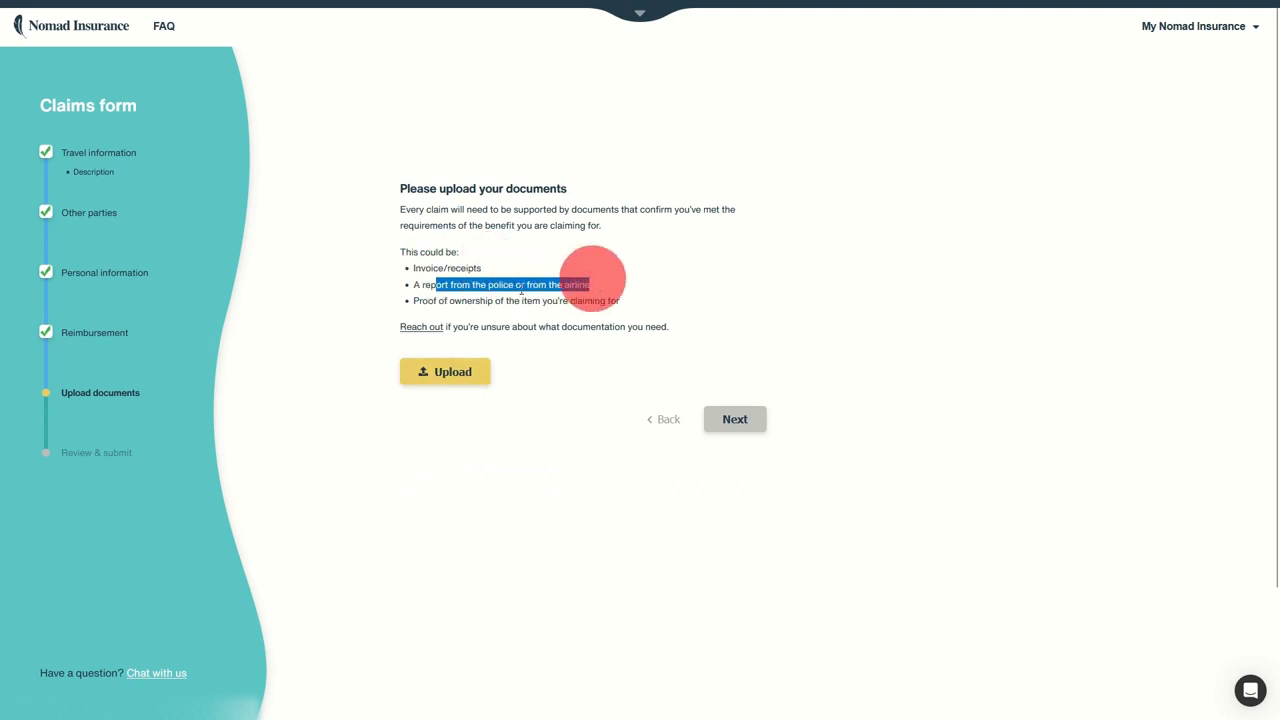
drag(419, 300, 480, 300)
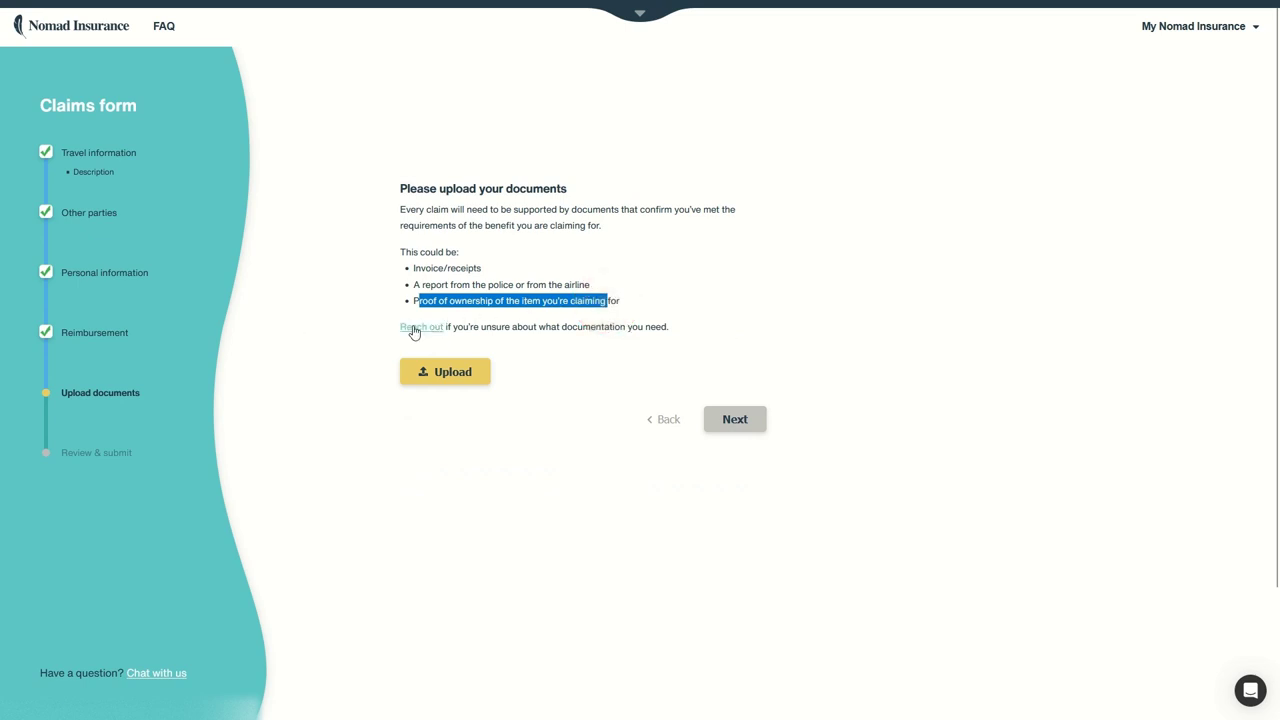
click(440, 372)
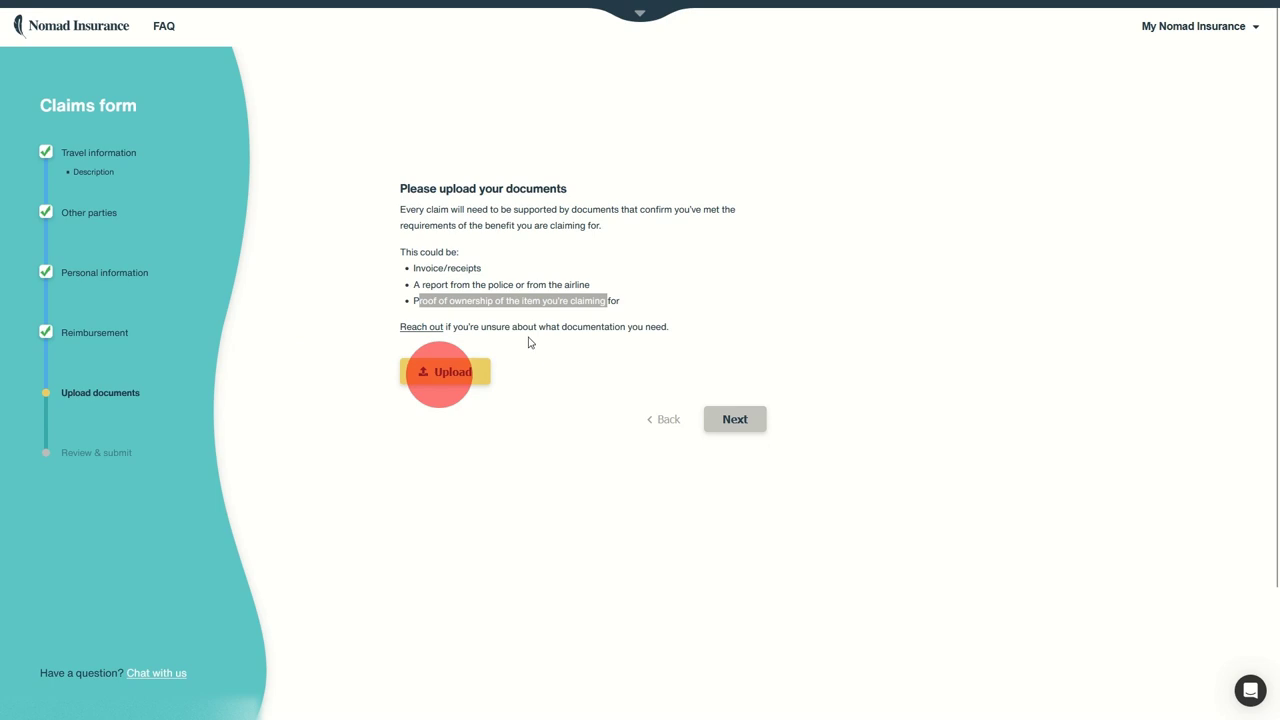
double_click(163, 132)
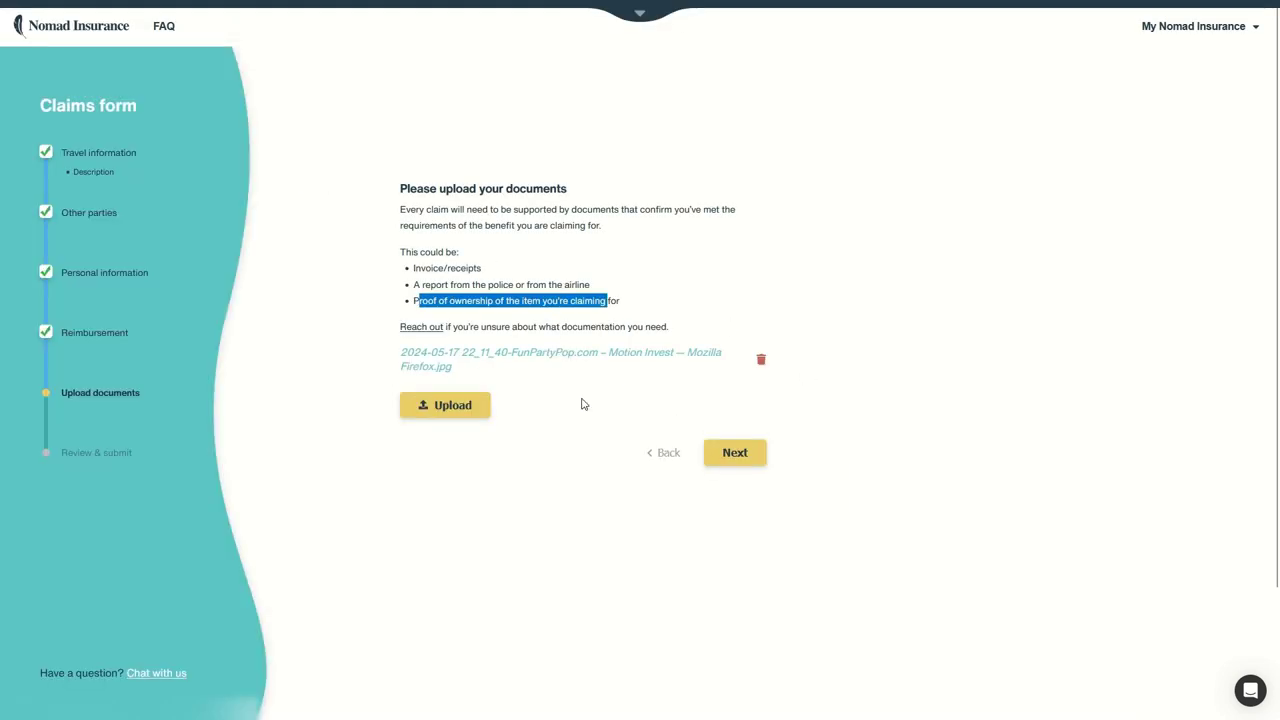
click(743, 458)
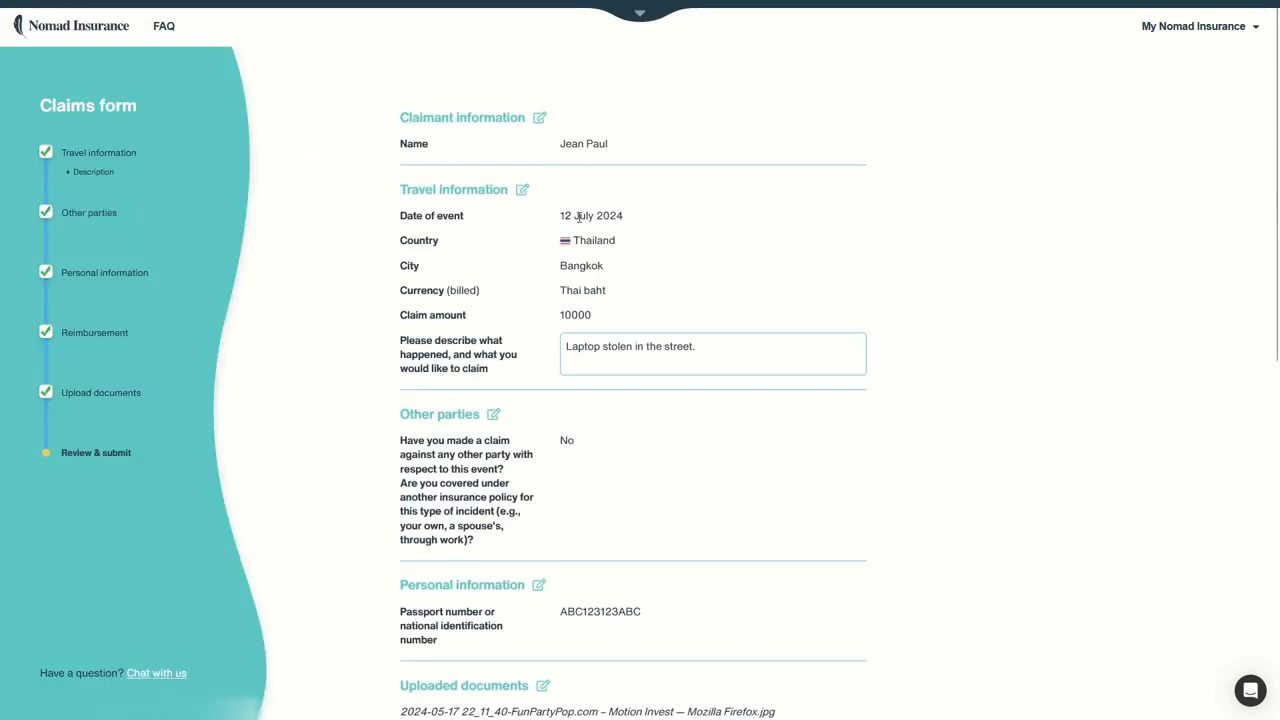
Step: Turn on all three consent toggles and submit the non-medical claim
scroll(551, 186, down, 3)
scroll(551, 186, down, 5)
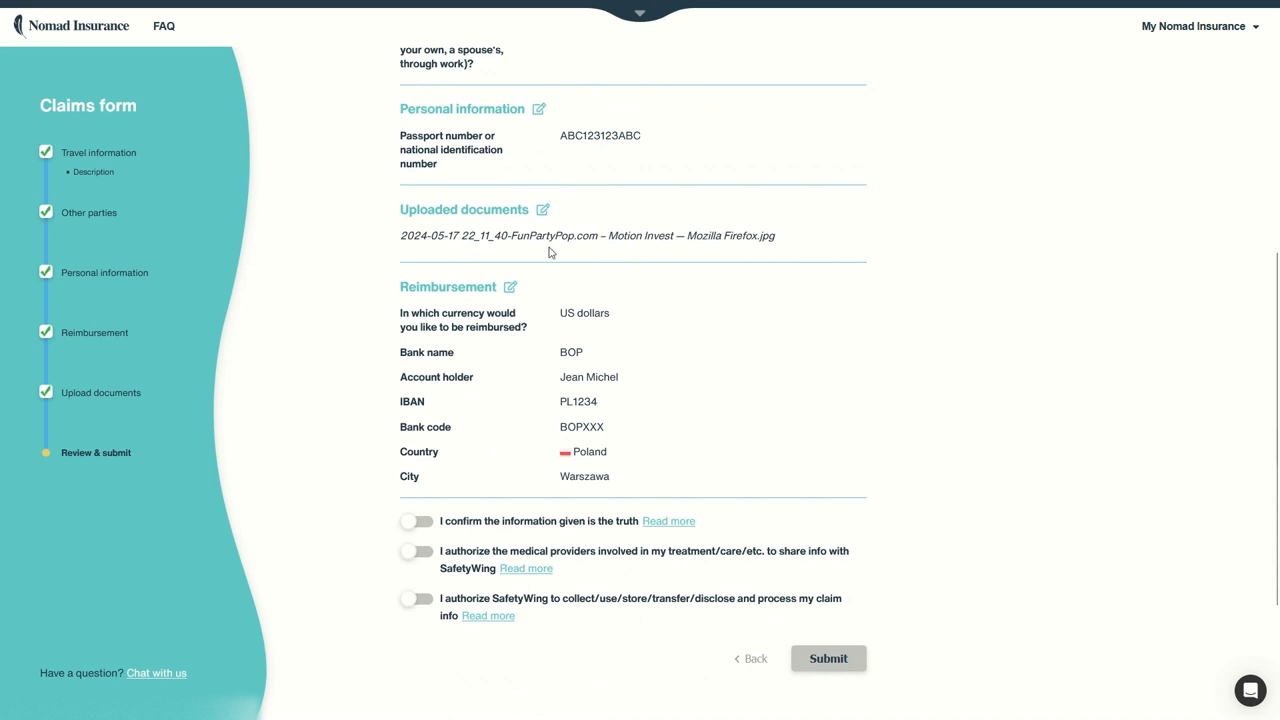
click(413, 523)
click(420, 552)
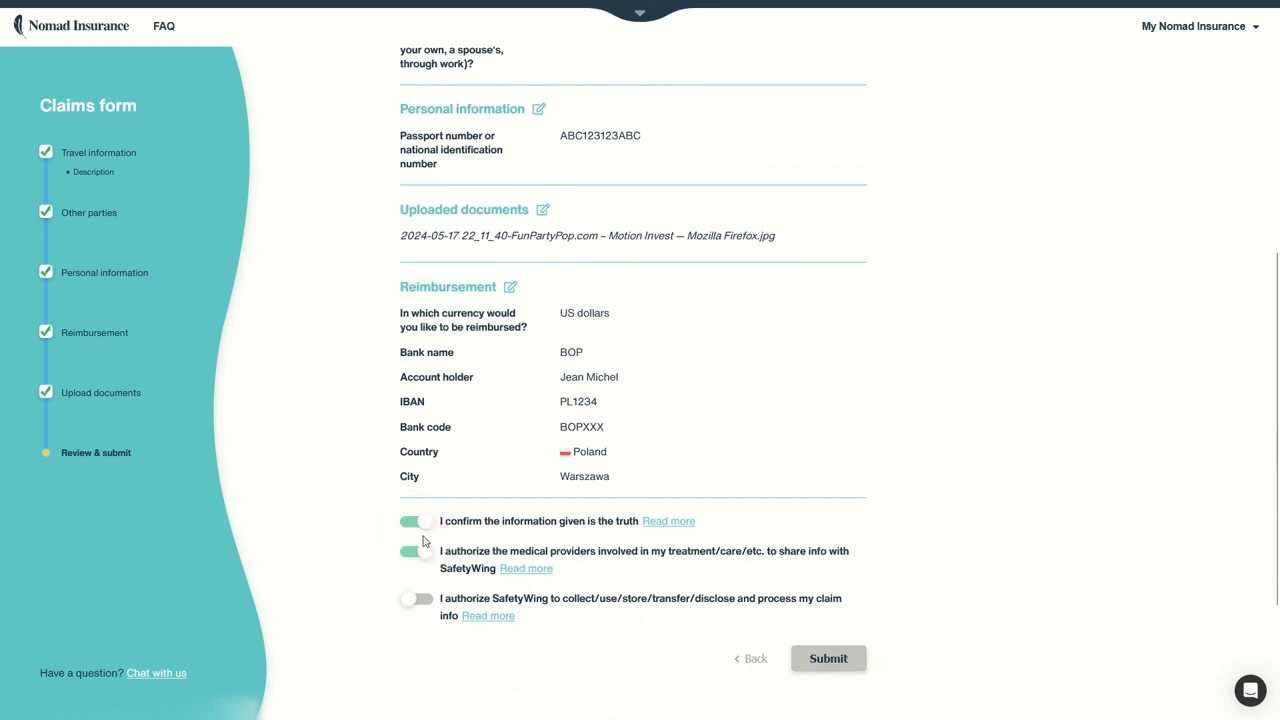
click(415, 601)
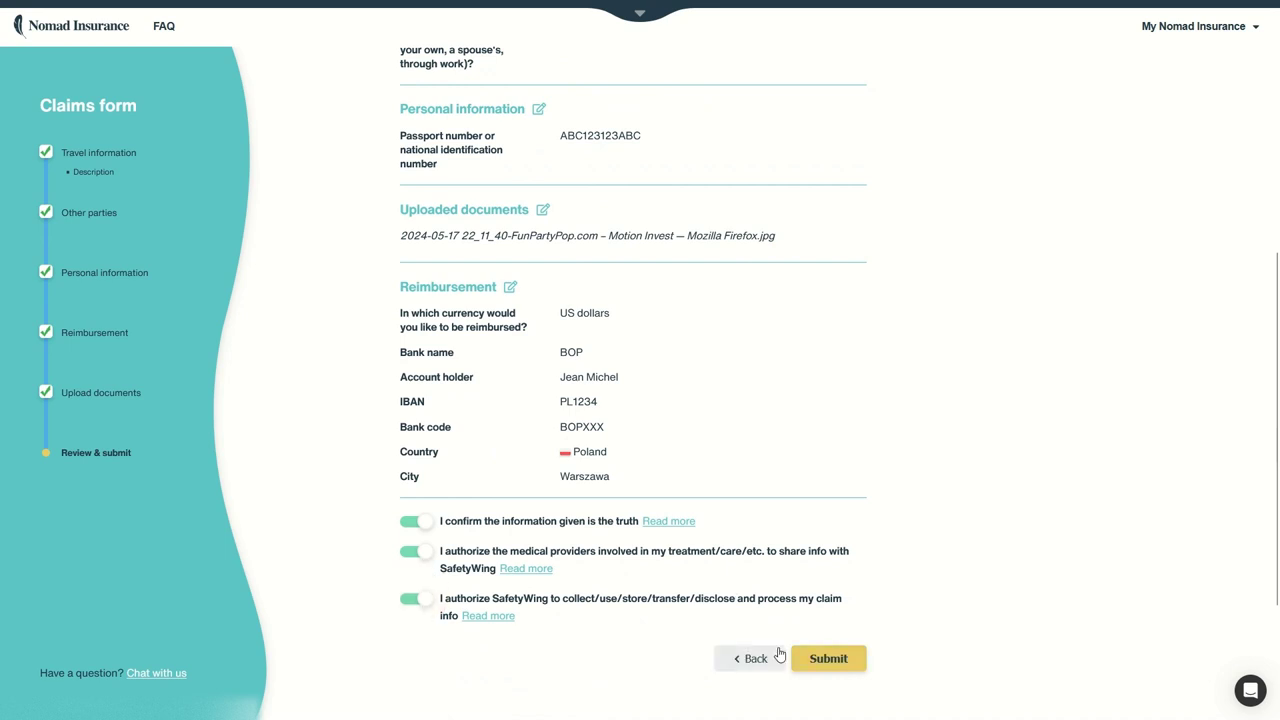
click(833, 656)
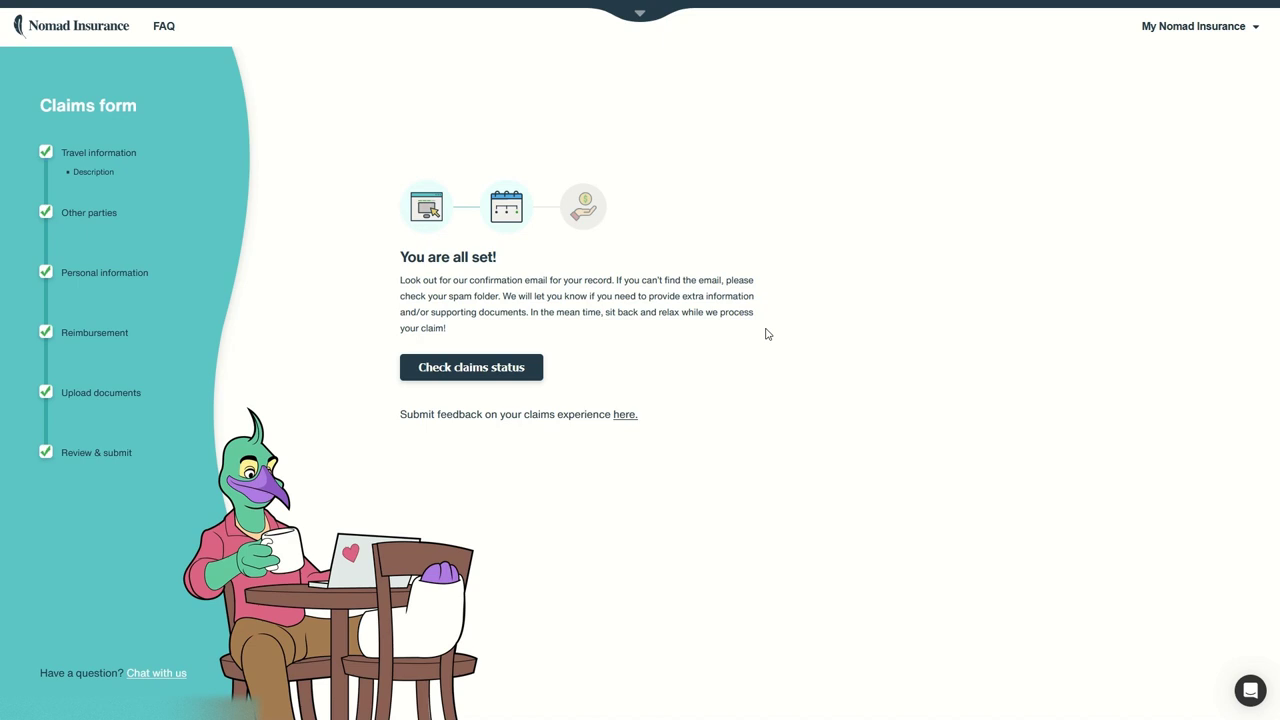
Step: View the claims status page, then return to the insurance dashboard
click(537, 370)
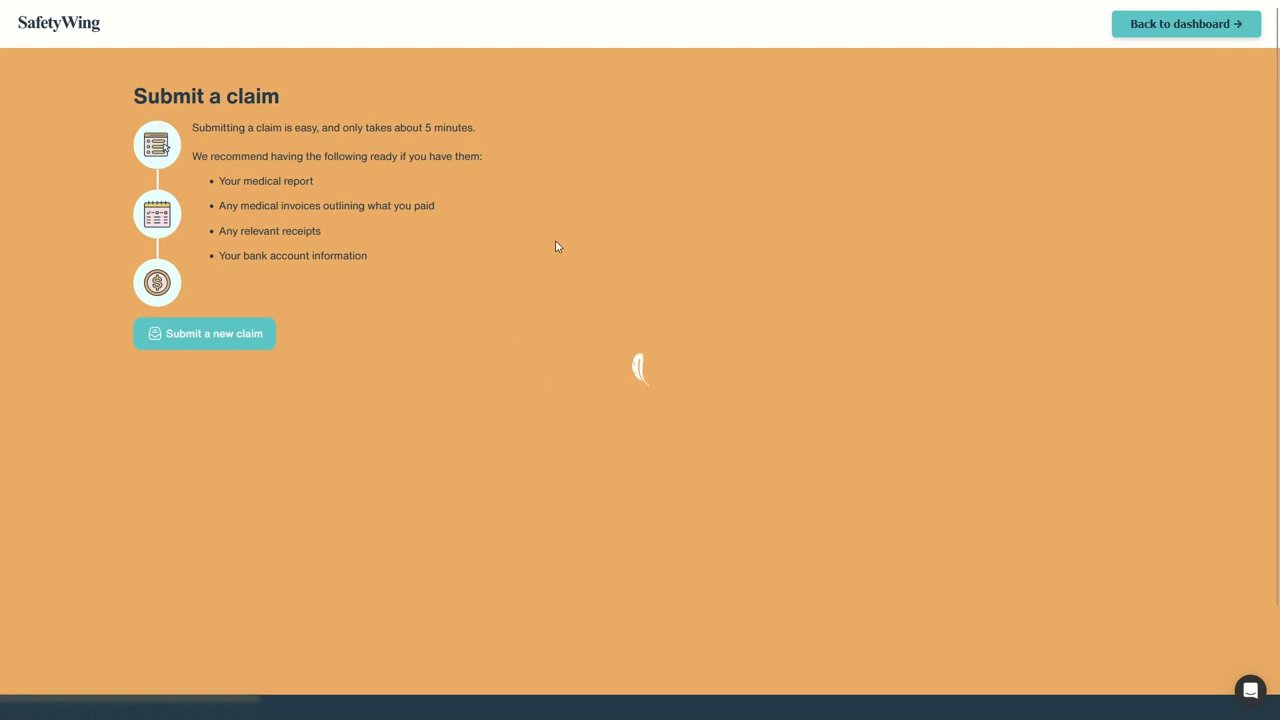
scroll(557, 400, down, 2)
scroll(563, 346, up, 2)
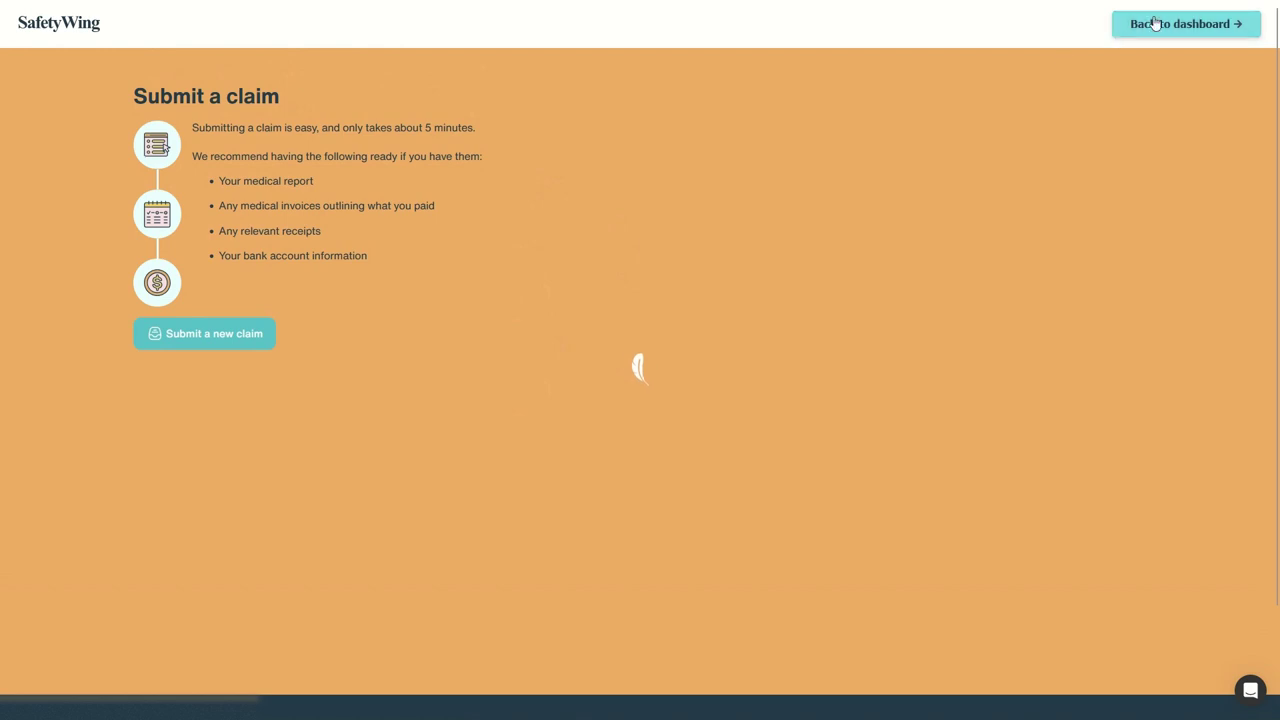
click(790, 168)
click(1172, 26)
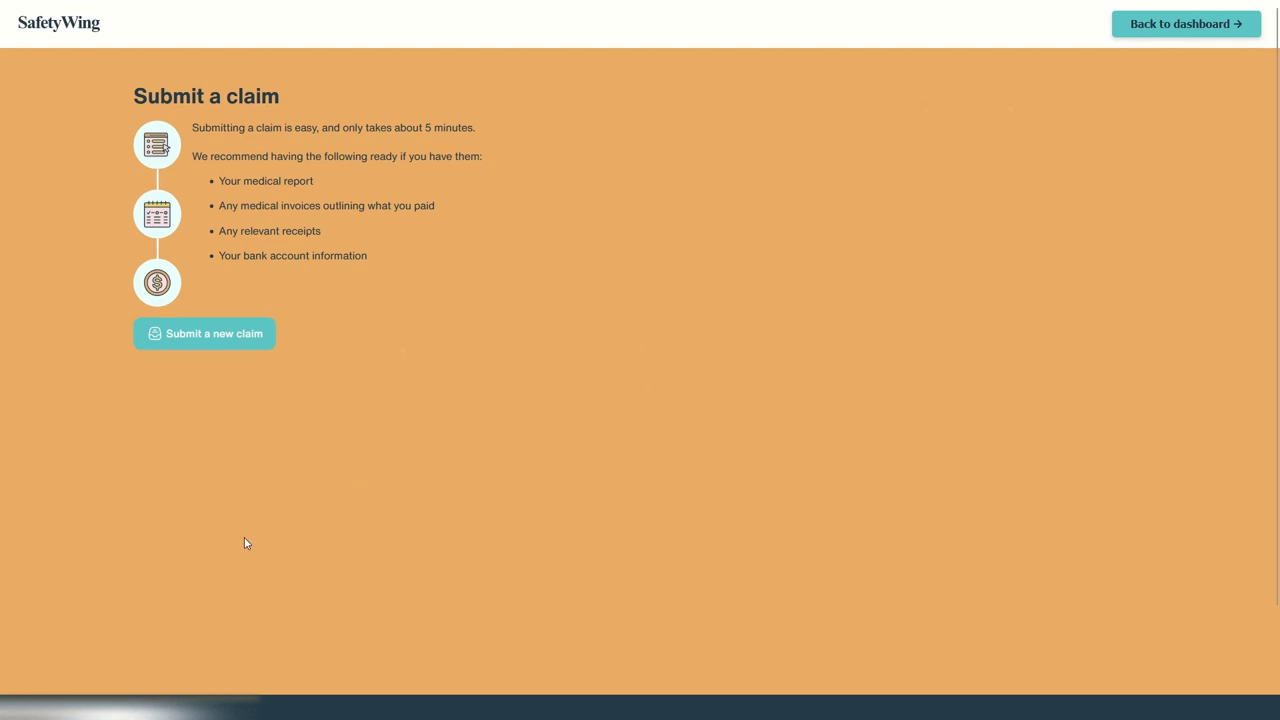
click(719, 144)
click(1158, 28)
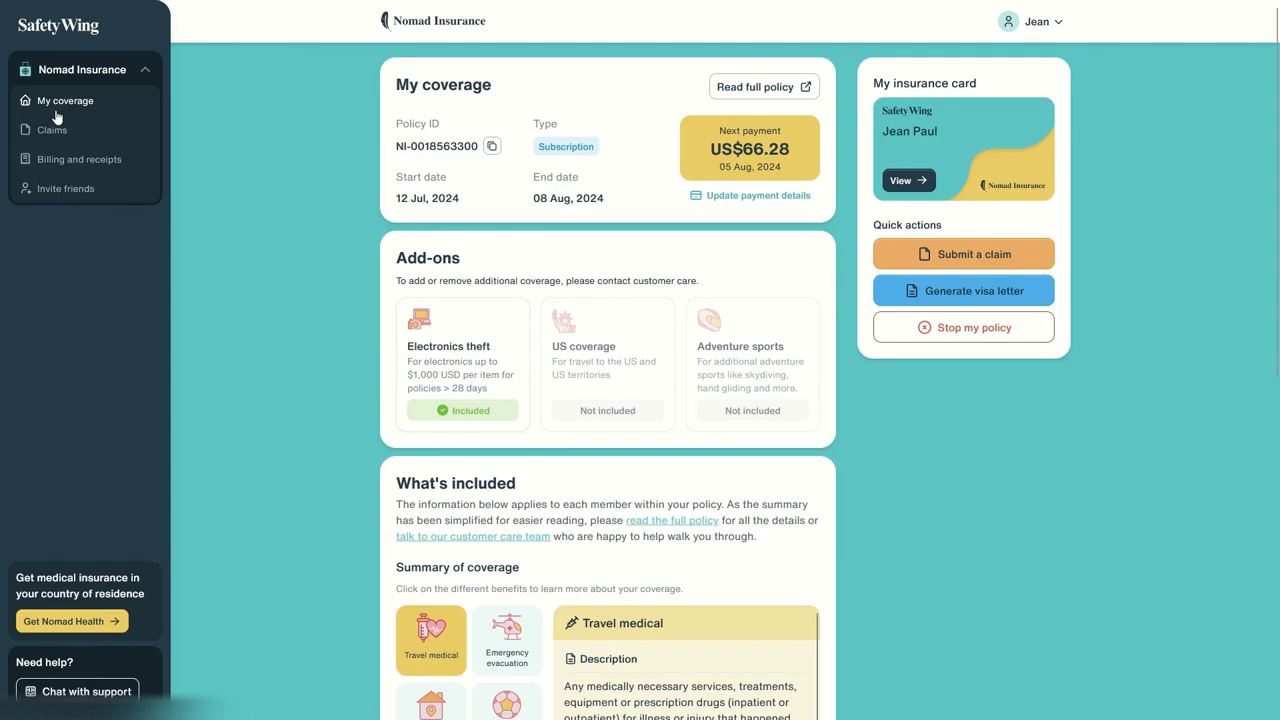
Step: Reopen Claims from the sidebar and reload the page with F5
click(57, 129)
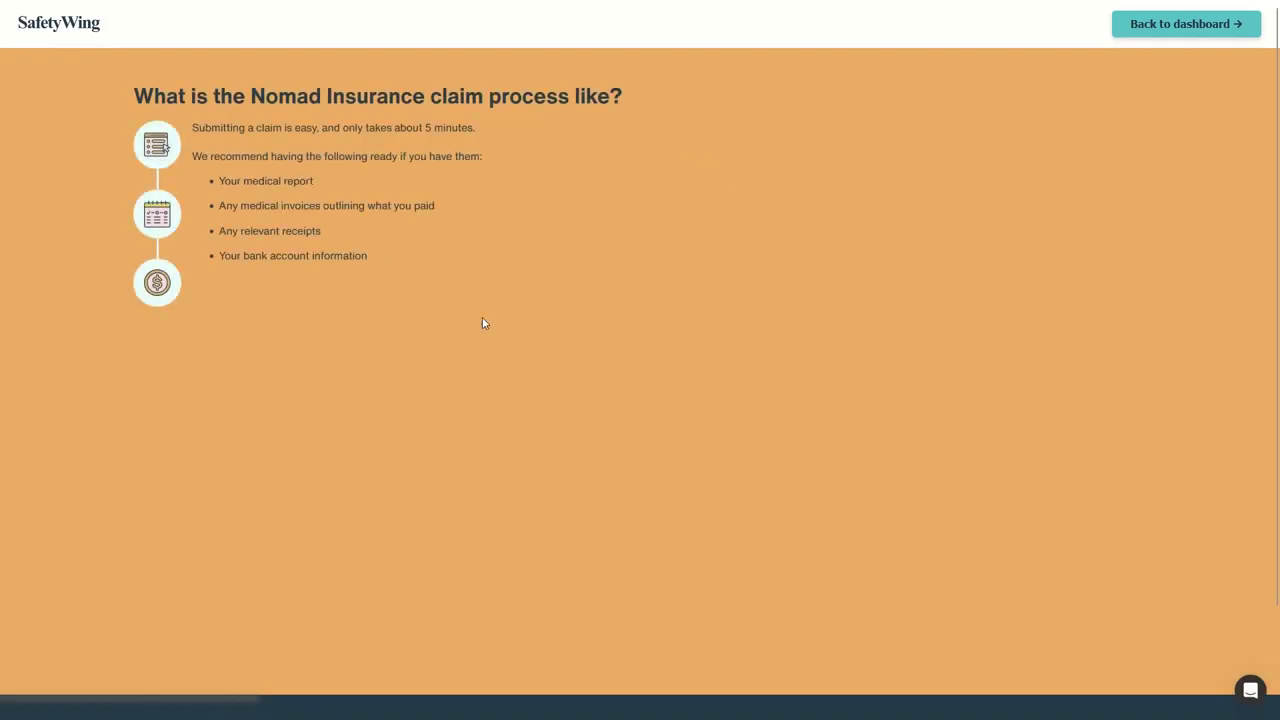
scroll(566, 295, down, 2)
scroll(571, 277, up, 2)
scroll(560, 329, down, 2)
scroll(563, 330, up, 2)
key(F5)
Step: Log in with the account e-mail and saved password, then dismiss the save-password prompt
click(1163, 38)
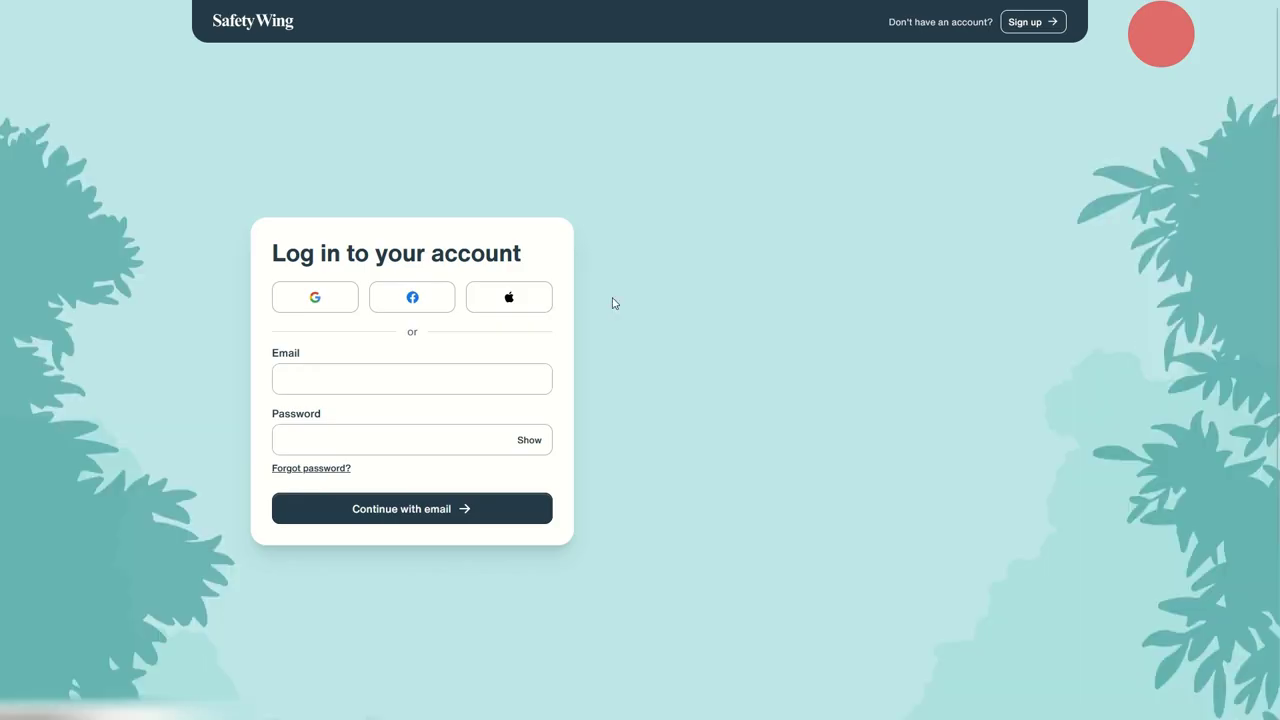
click(330, 367)
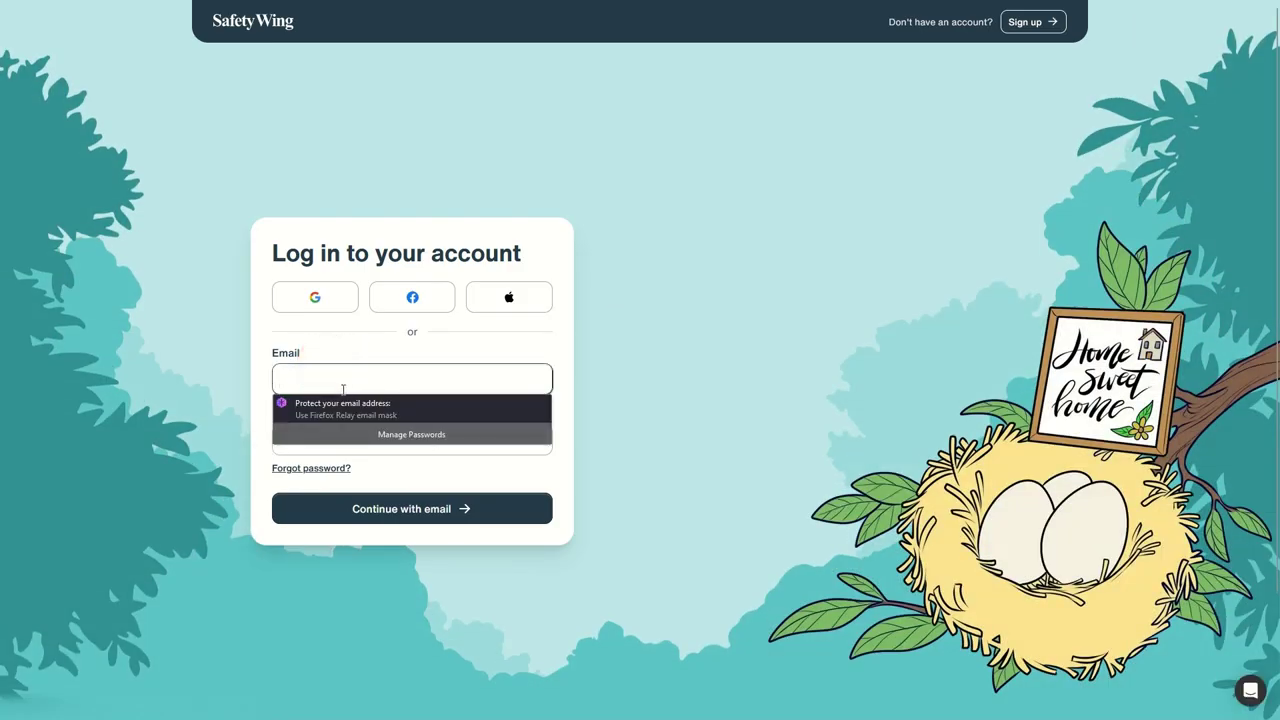
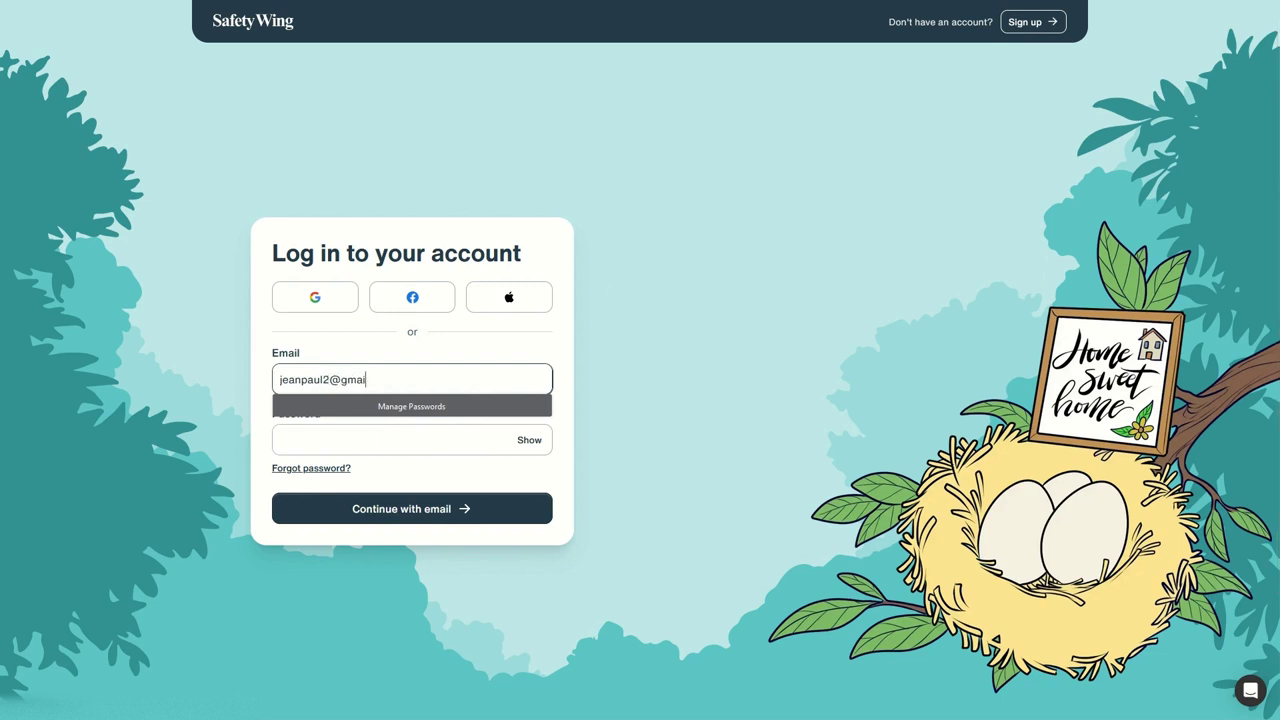
key(Tab)
click(349, 458)
click(408, 511)
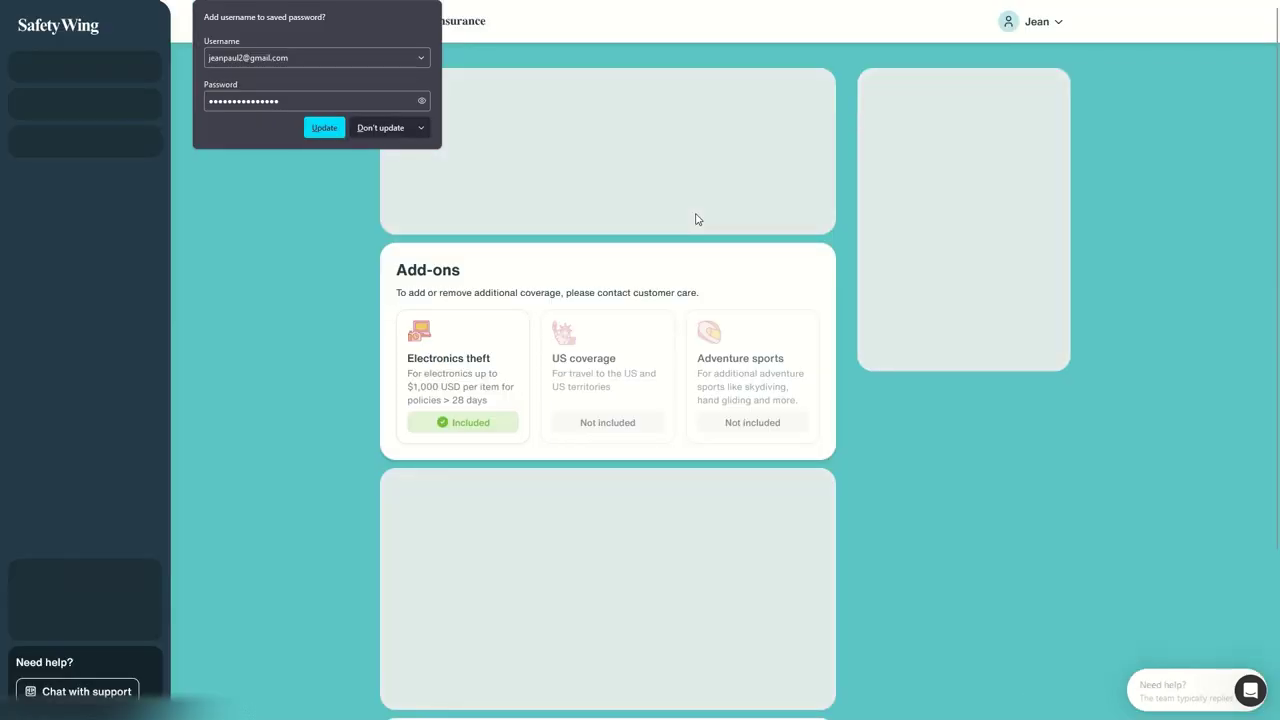
click(293, 213)
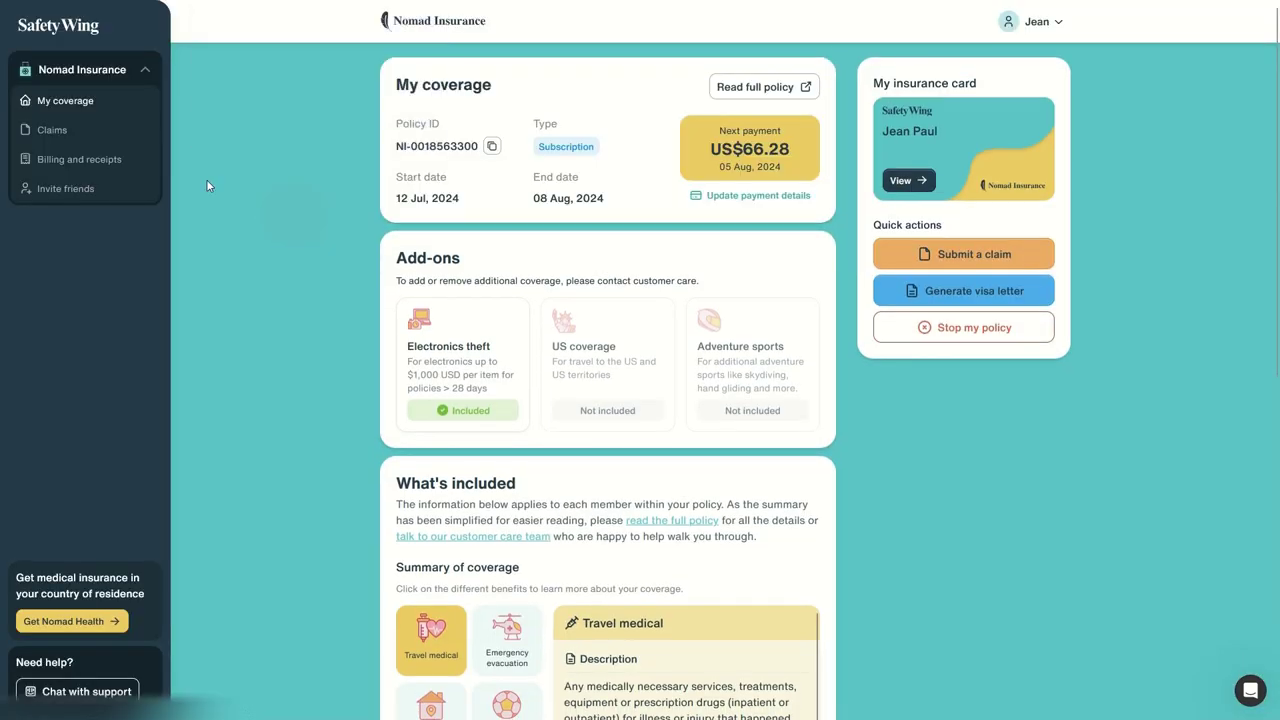
Step: Open Claims and highlight the Medical and Travel claims' status, stages, amounts and reference number
click(52, 130)
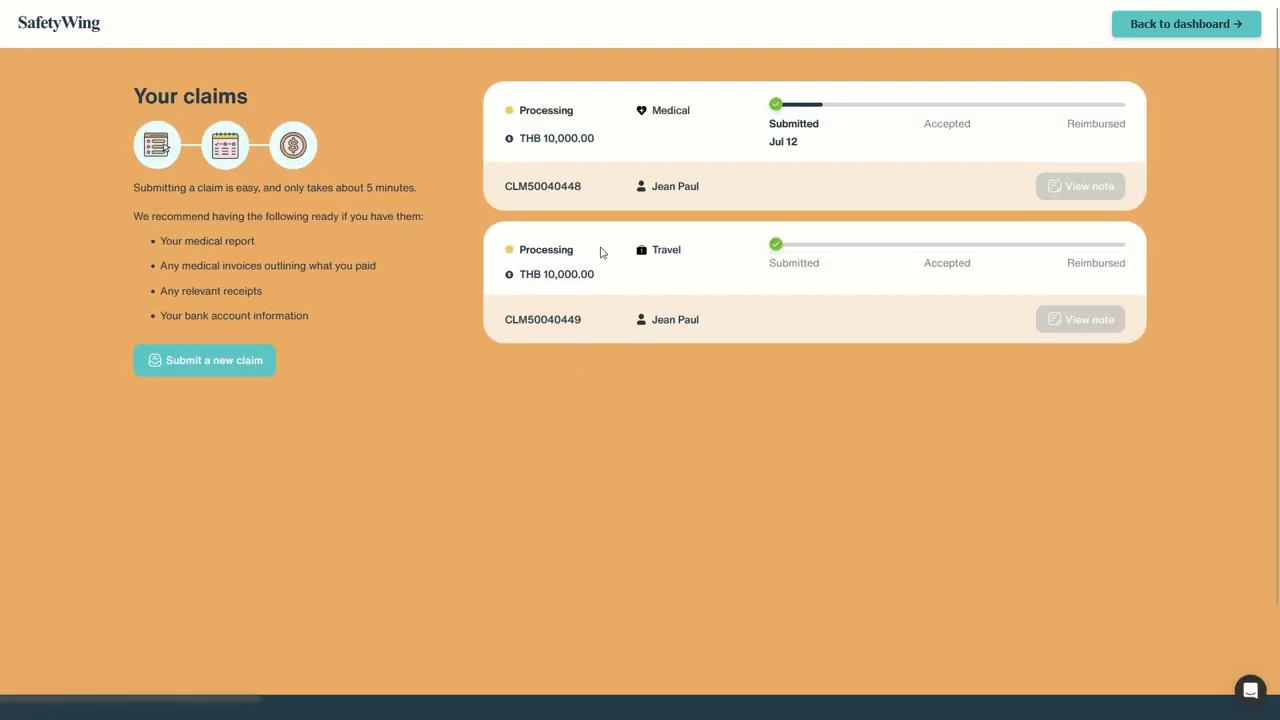
drag(508, 110, 933, 151)
drag(500, 249, 1117, 291)
drag(776, 330, 688, 251)
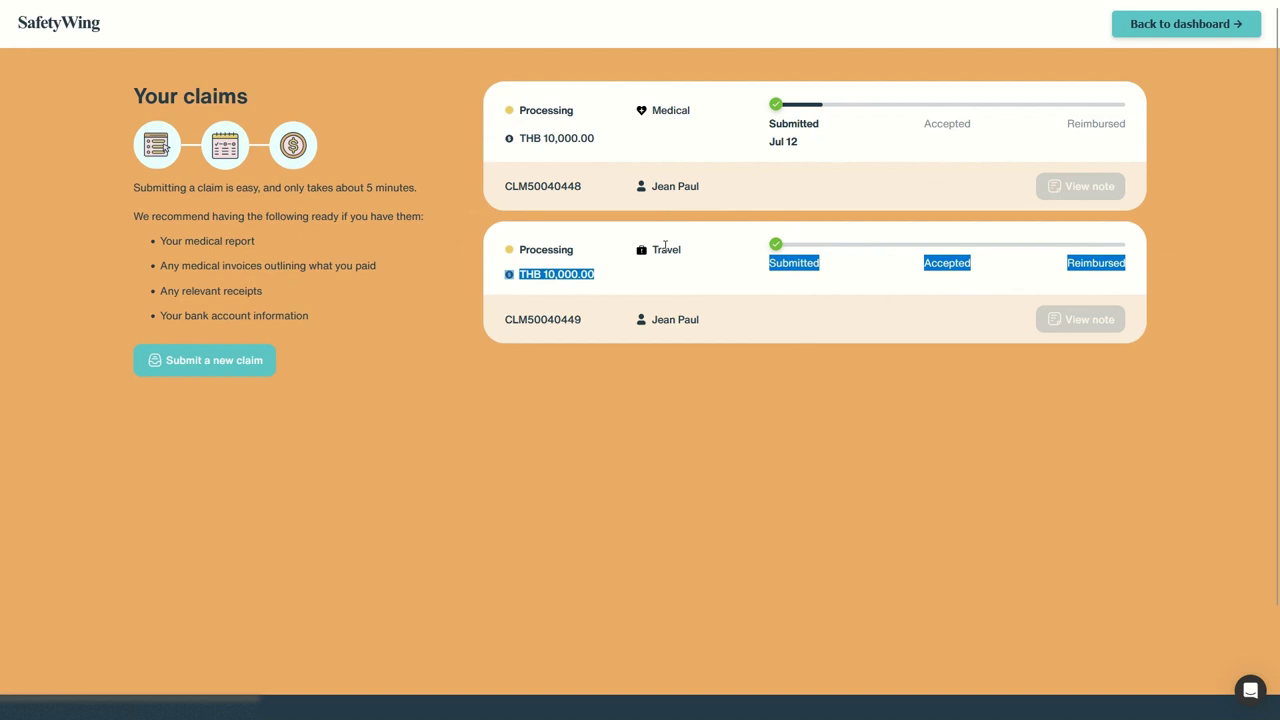
drag(751, 274, 1052, 268)
double_click(946, 262)
double_click(1100, 264)
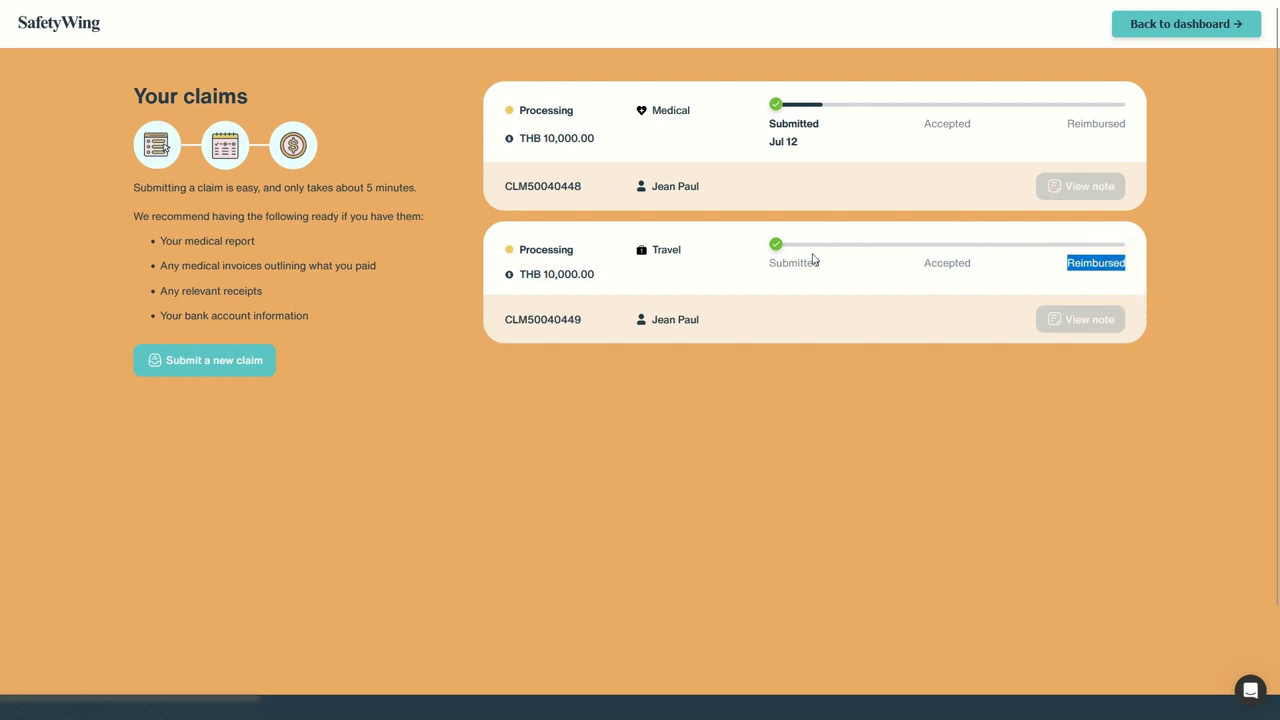
drag(502, 322, 576, 319)
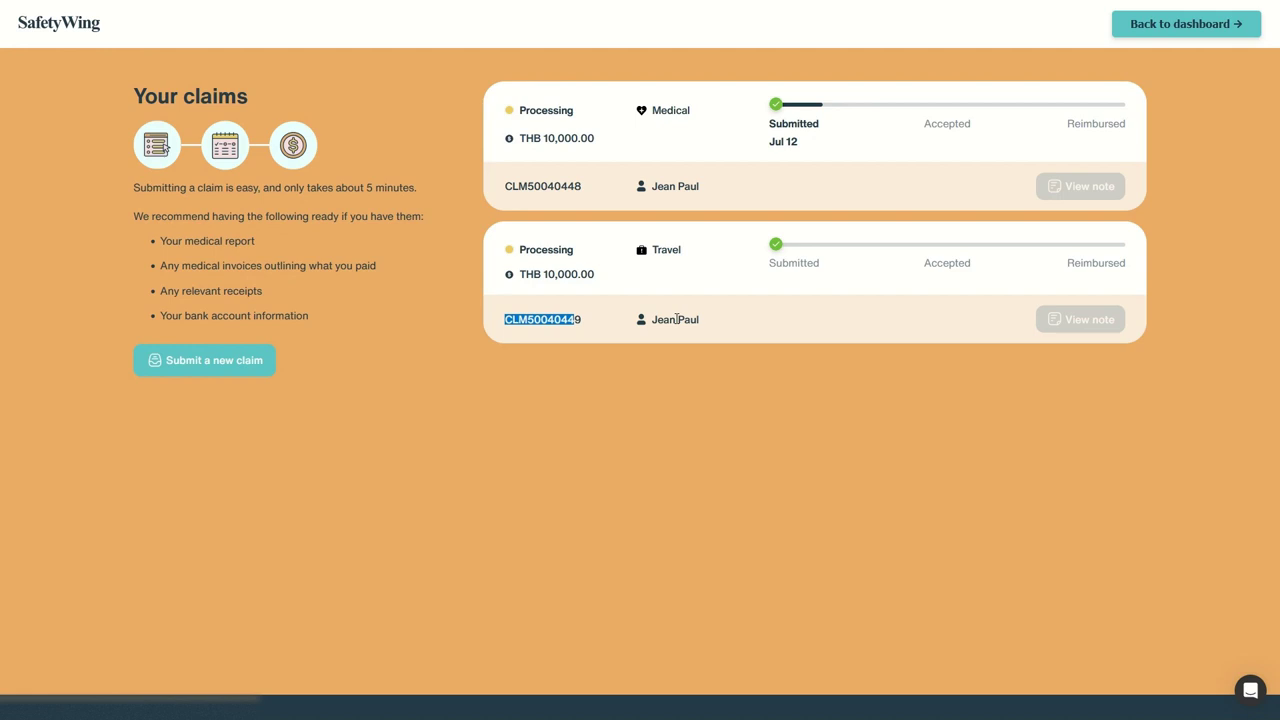
Step: Highlight the Medical claim's Submitted stage, then clear the selection
drag(789, 124, 830, 131)
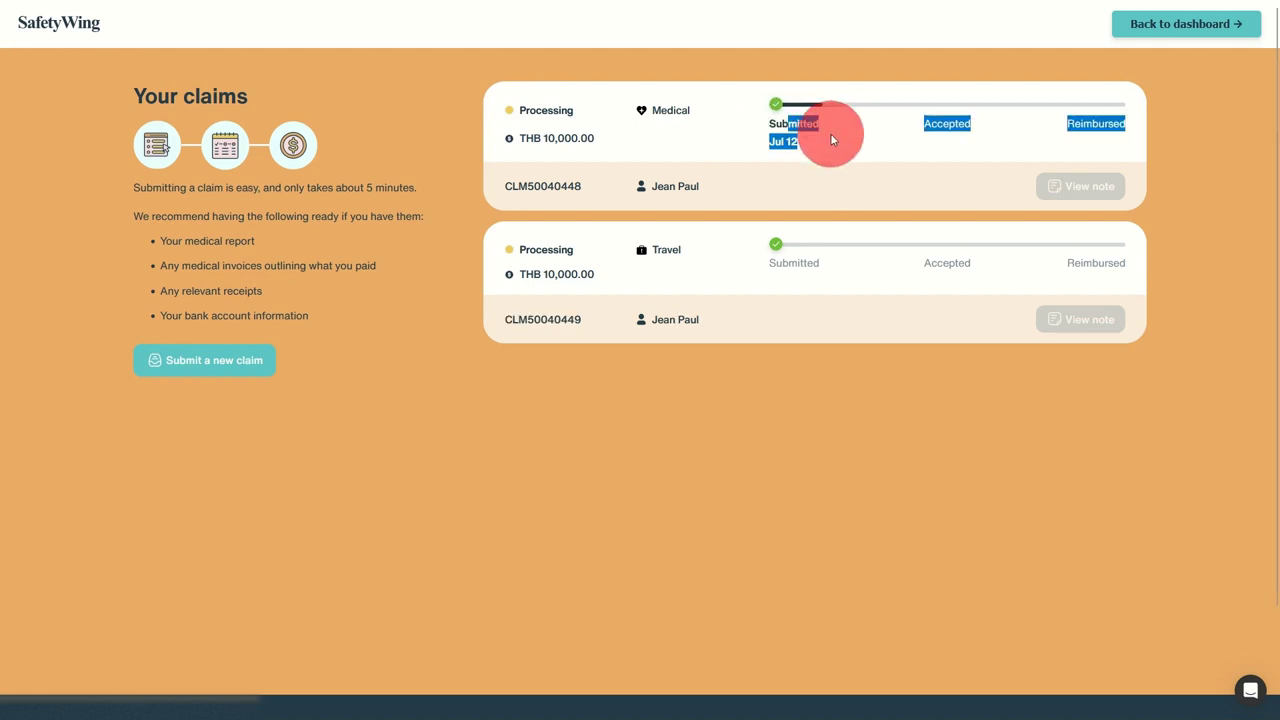
click(814, 106)
click(855, 147)
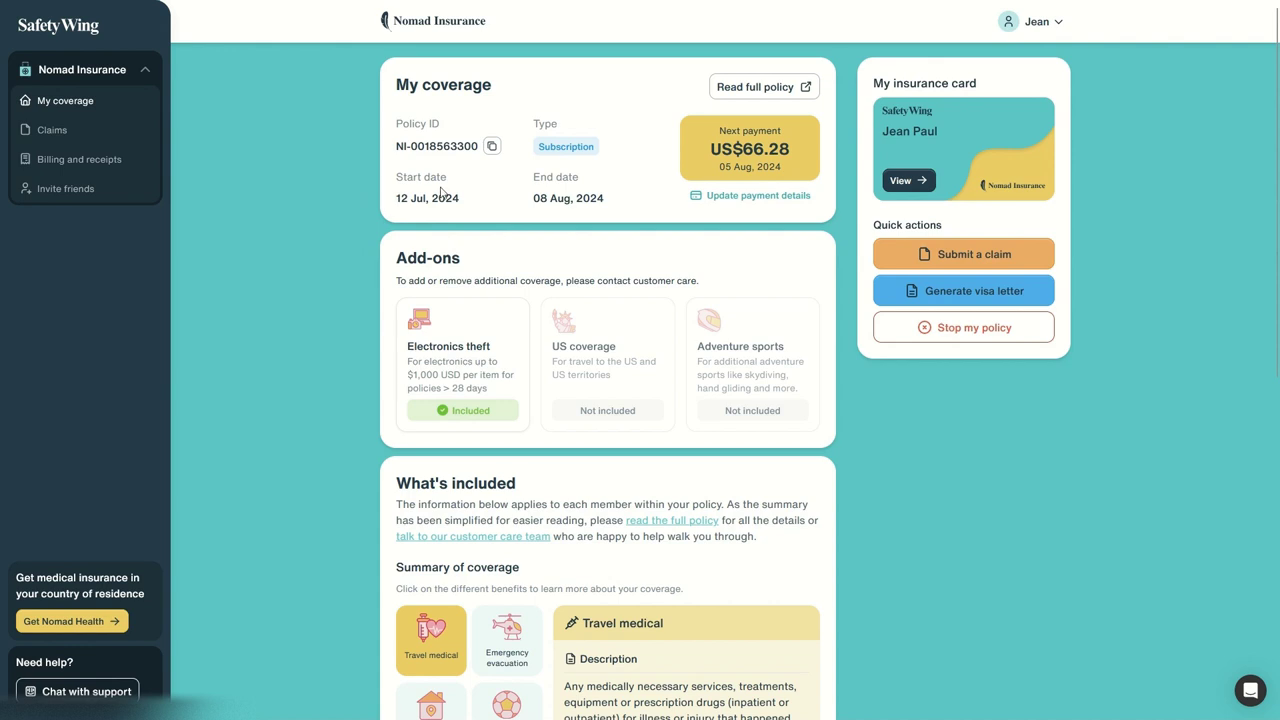
Step: Highlight the policy dates, then open the visa letter form and enter the passport number
drag(413, 180, 611, 205)
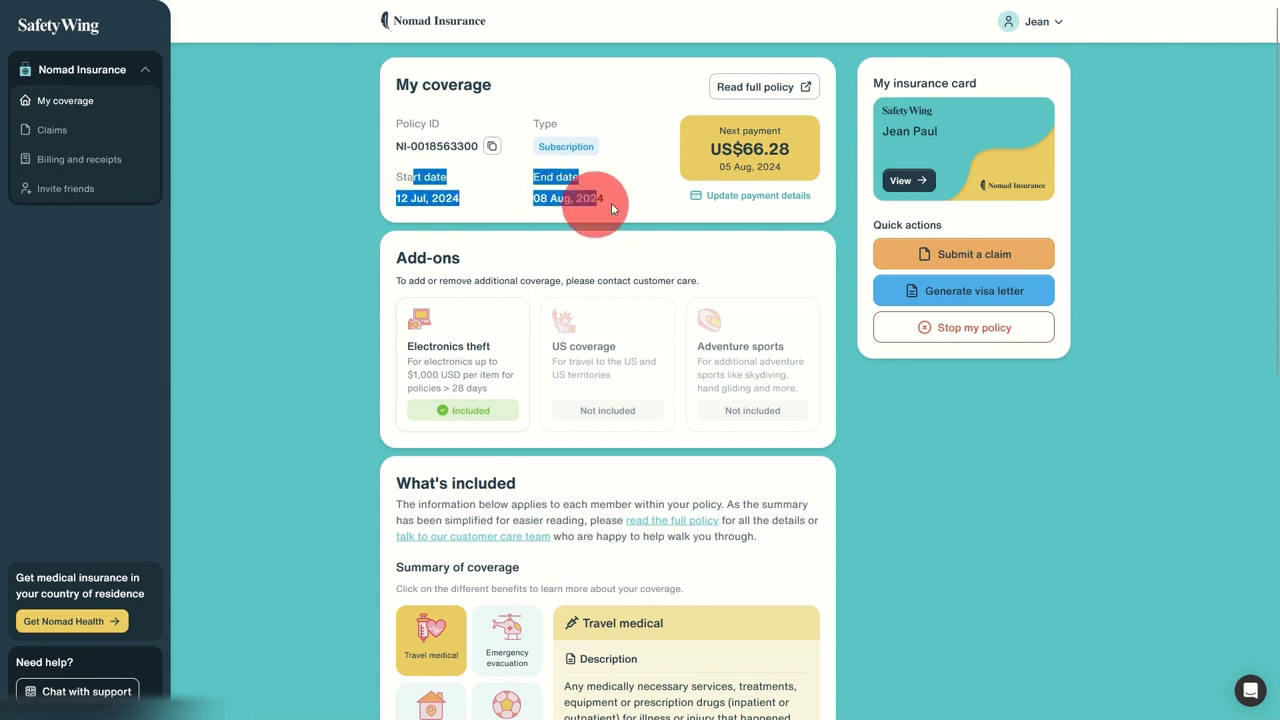
click(820, 250)
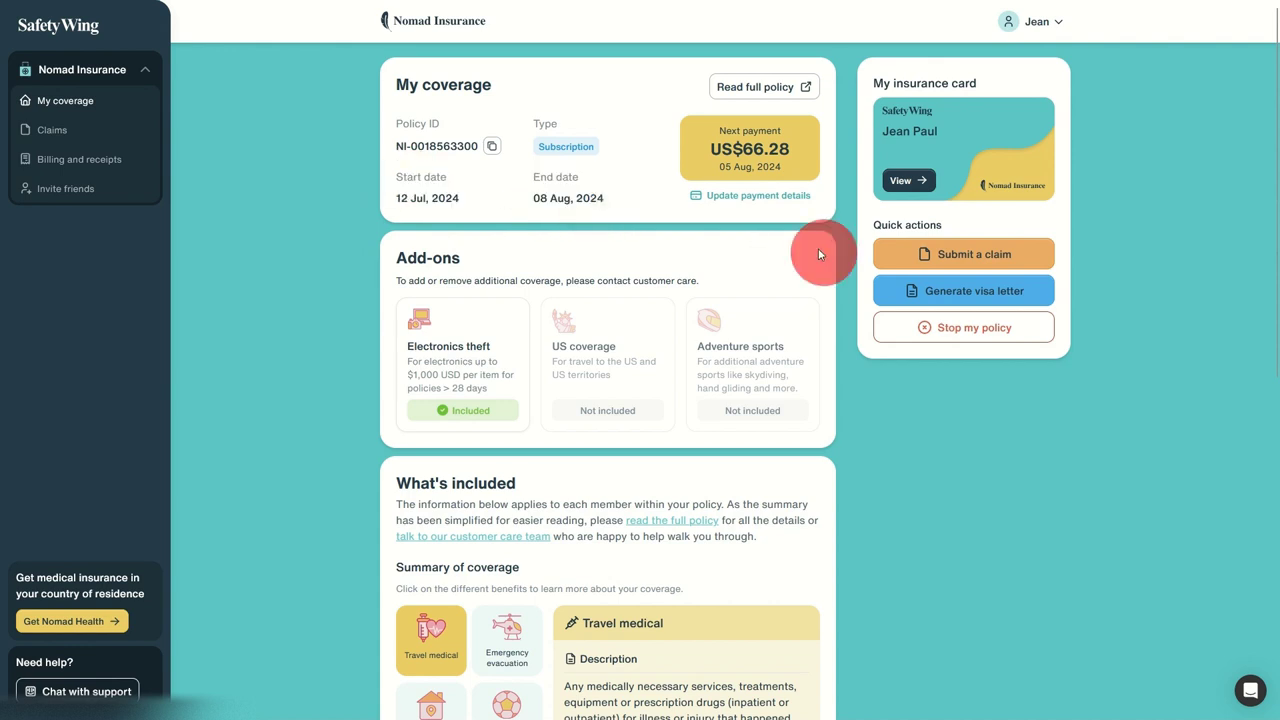
click(937, 290)
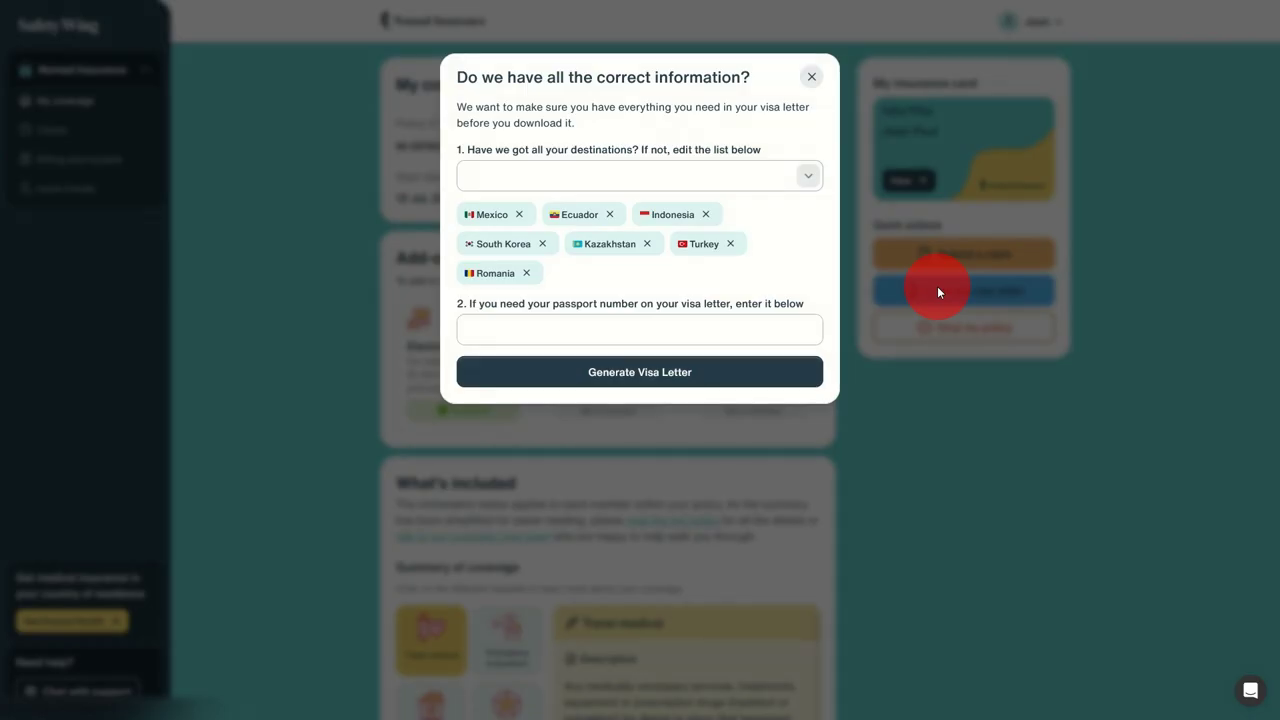
click(809, 79)
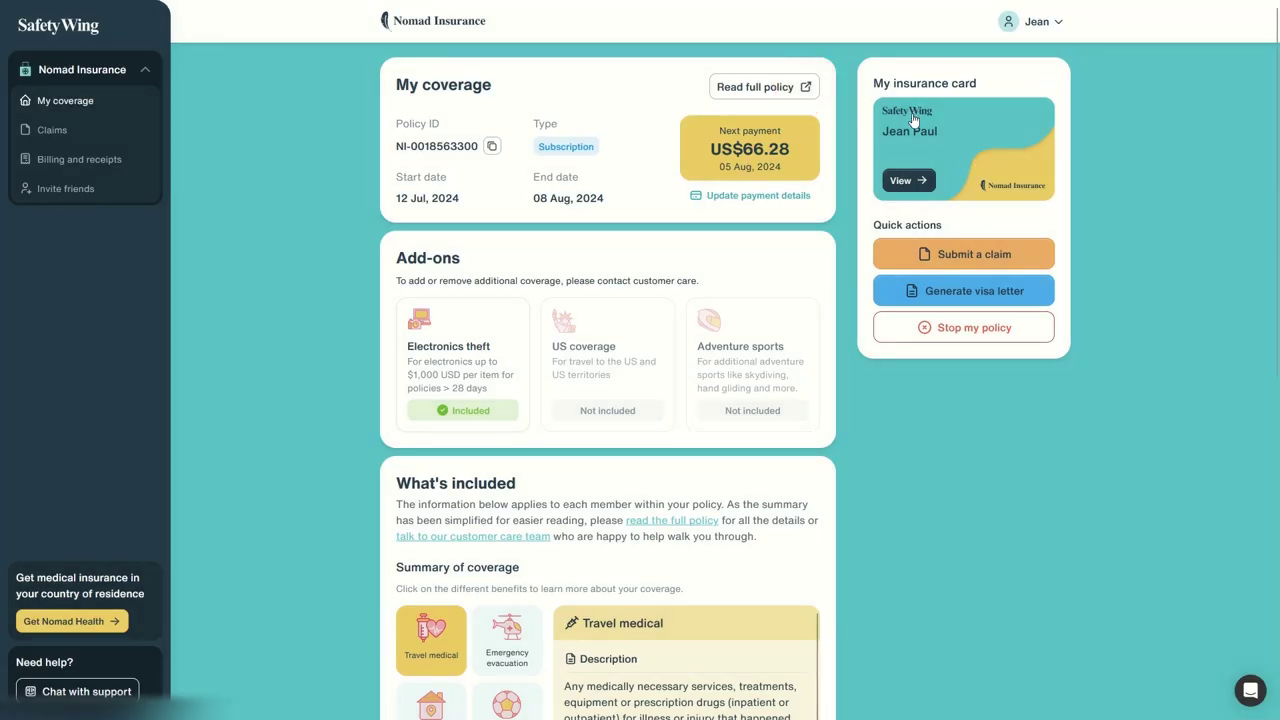
click(959, 292)
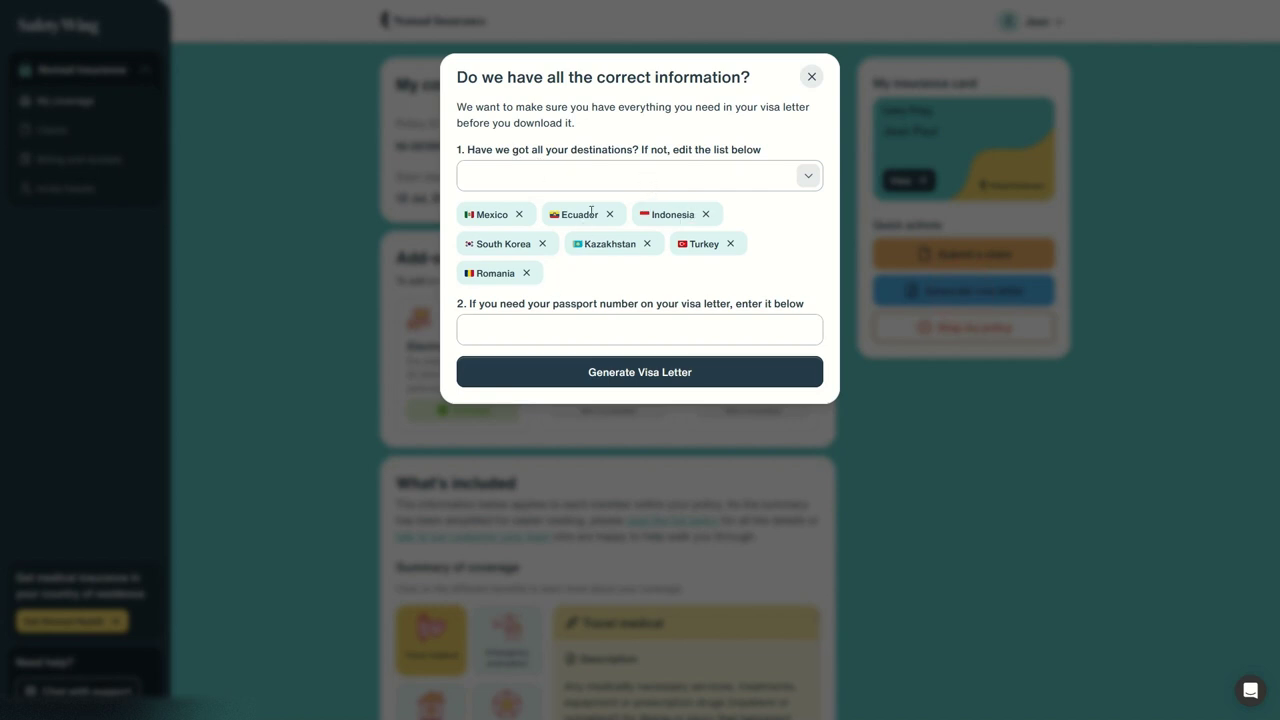
click(660, 322)
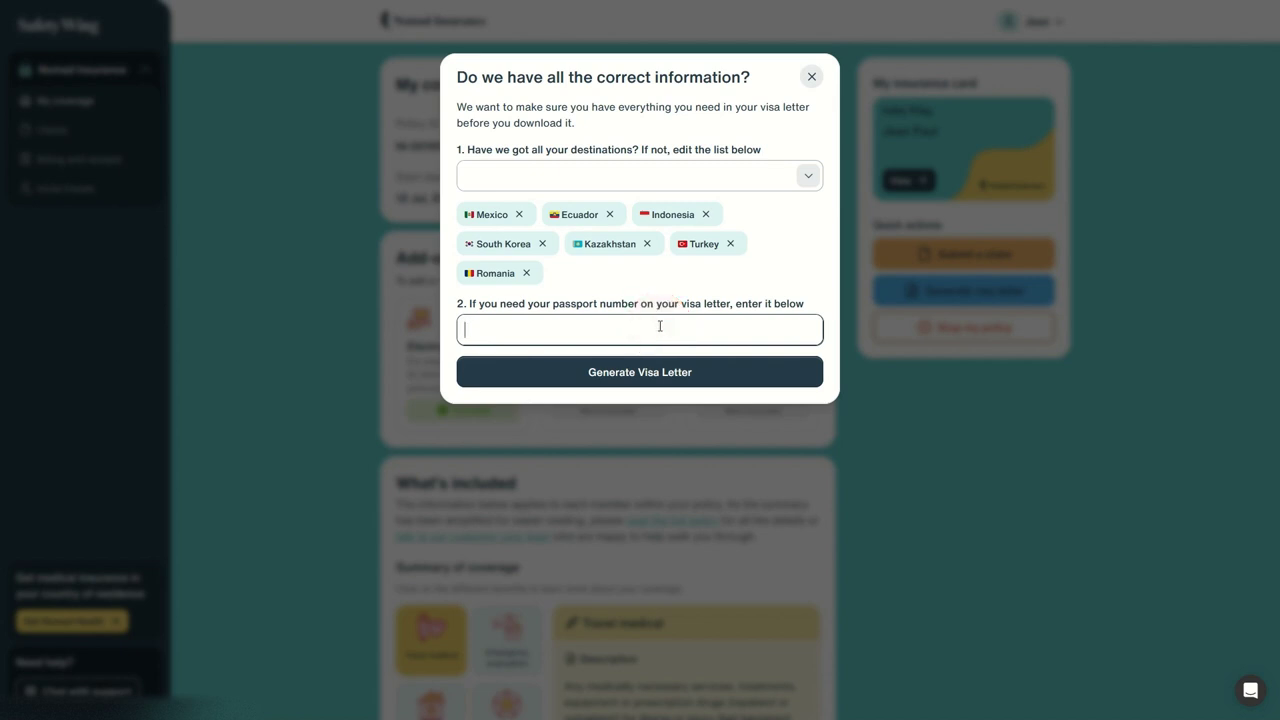
text(ABC123123ABC)
Step: Generate the visa letter PDF and dismiss the download notice
click(658, 372)
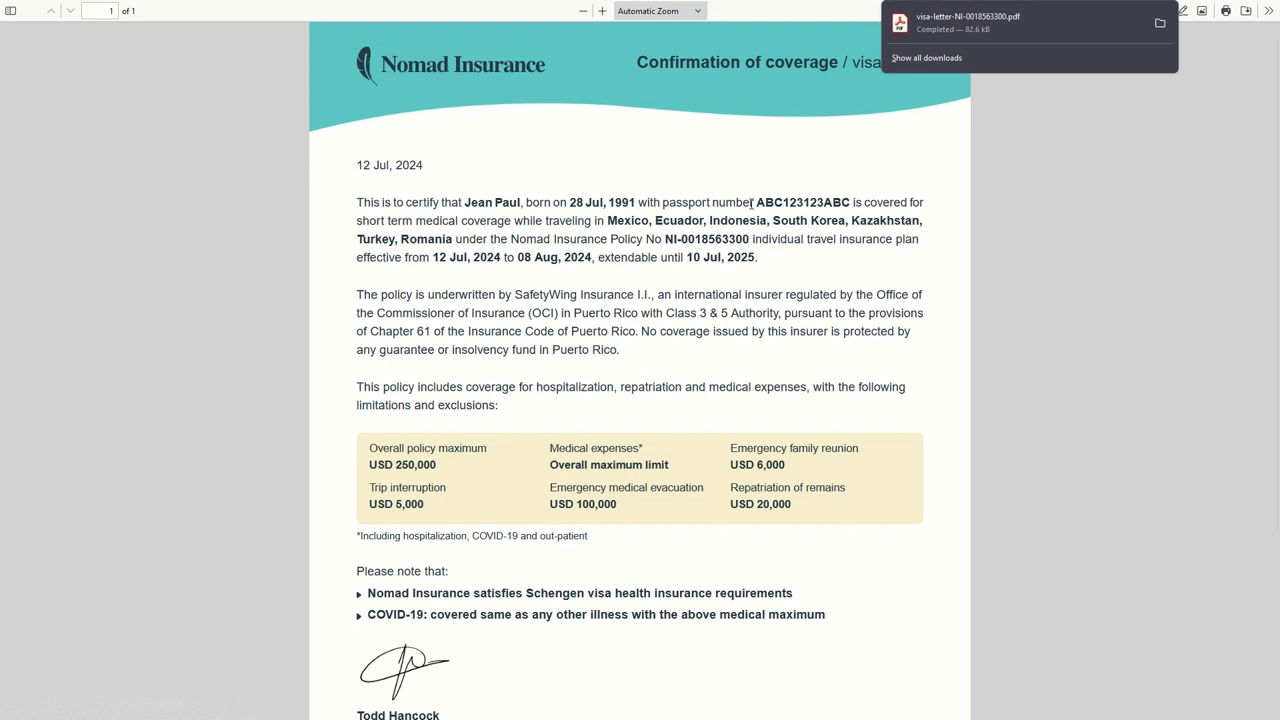
double_click(640, 62)
click(916, 111)
click(848, 222)
Step: Highlight the letter's destinations, passport number, policy number and 12 Jul–08 Aug, 2024 coverage dates
drag(610, 220, 853, 228)
click(853, 228)
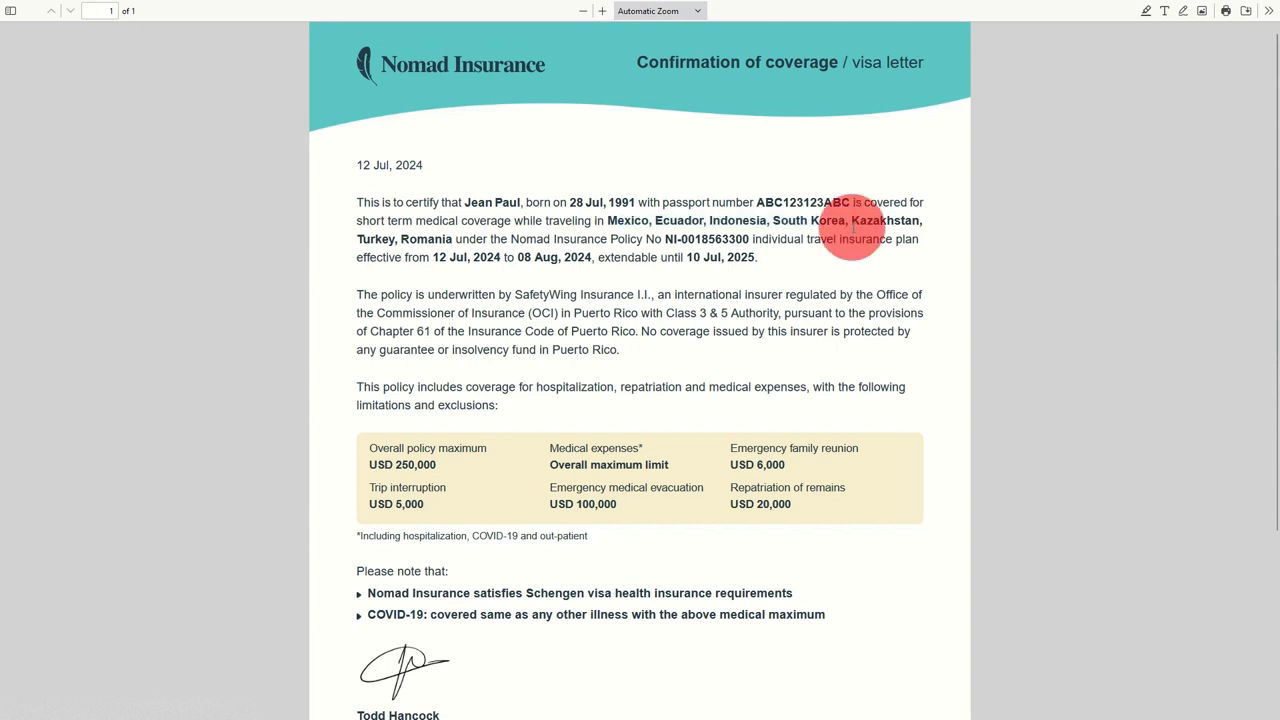
drag(684, 216, 850, 222)
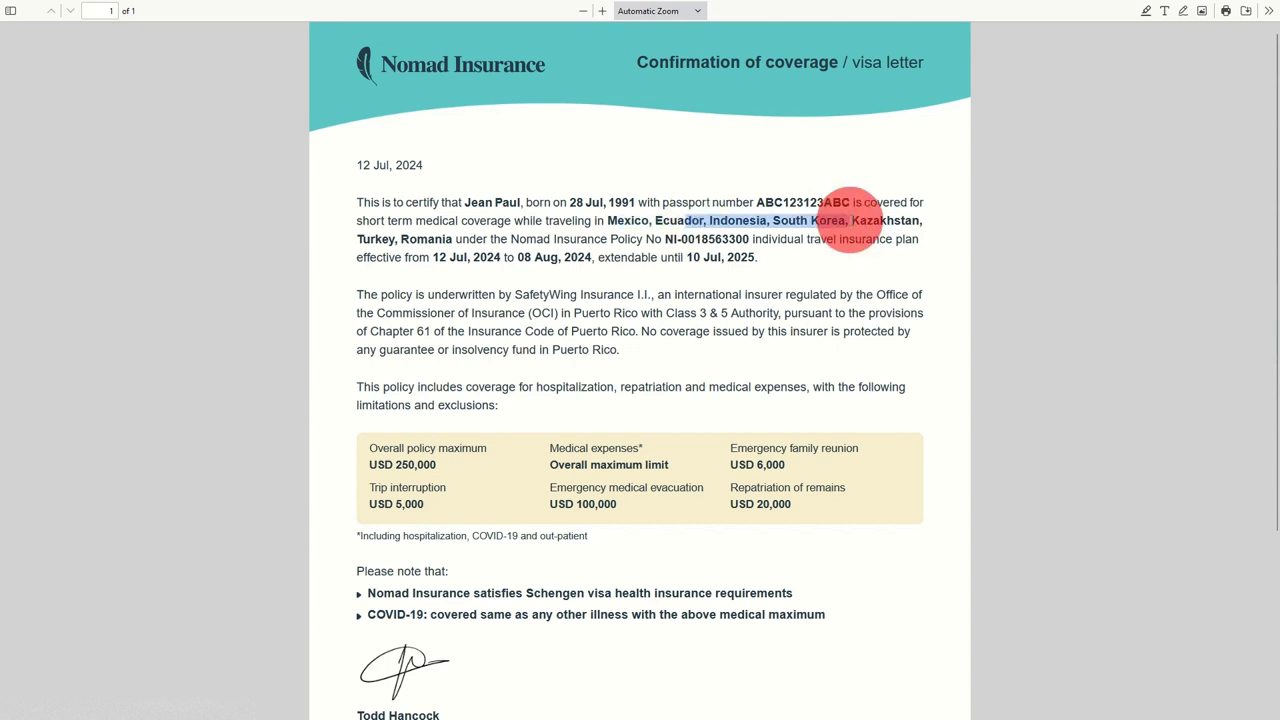
drag(467, 202, 757, 240)
click(474, 202)
click(609, 200)
click(570, 240)
double_click(705, 240)
drag(441, 257, 755, 258)
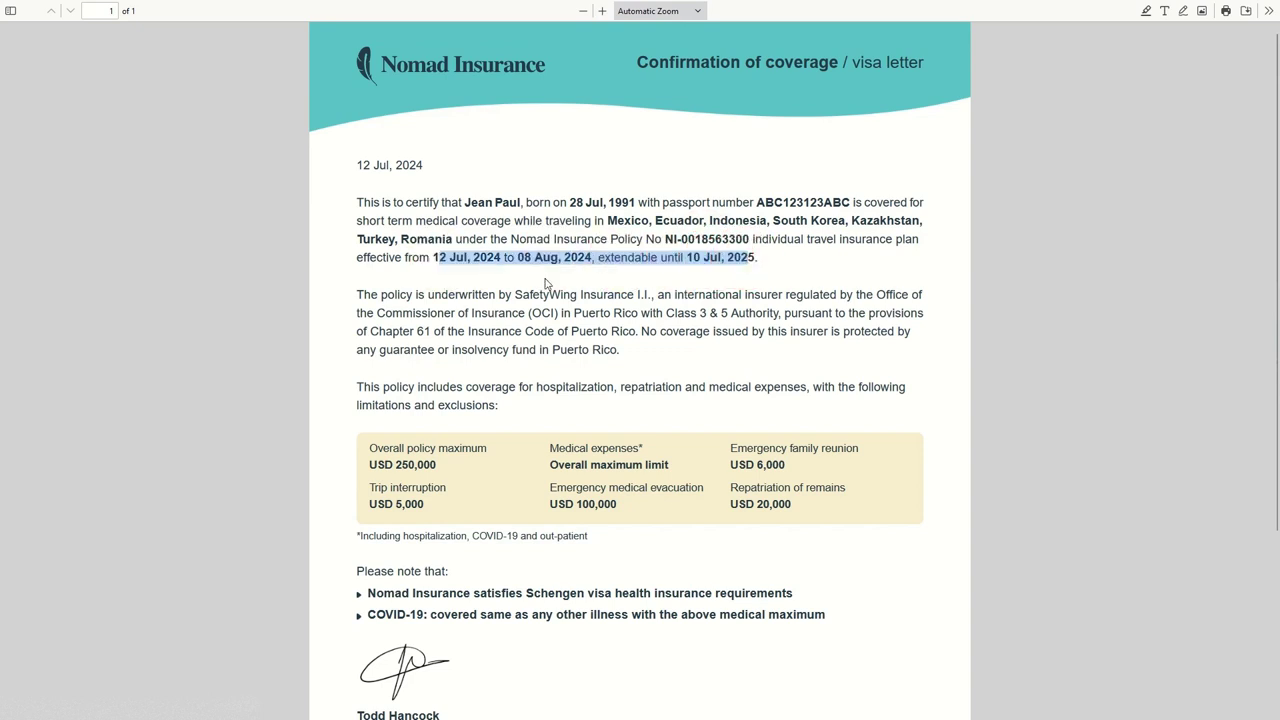
Step: Highlight the emergency medical evacuation limit and USD 6,000 family reunion limit in the table
scroll(408, 447, down, 1)
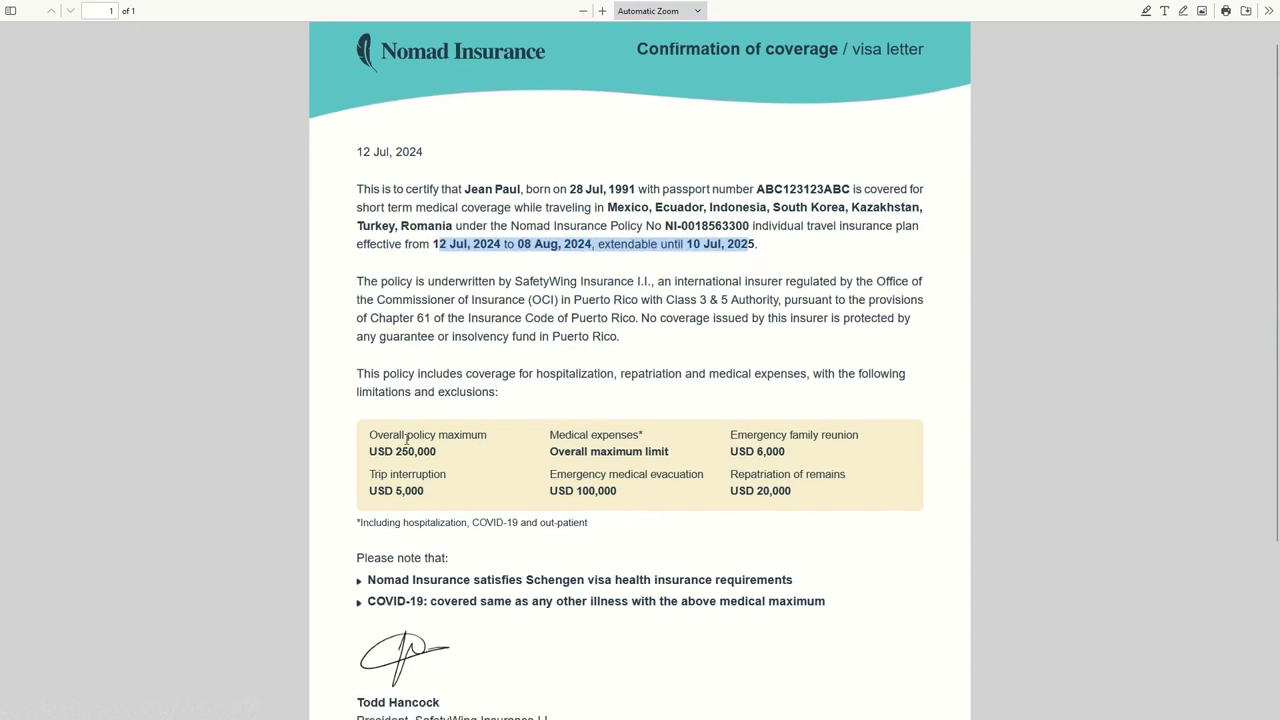
click(516, 398)
click(471, 410)
click(470, 425)
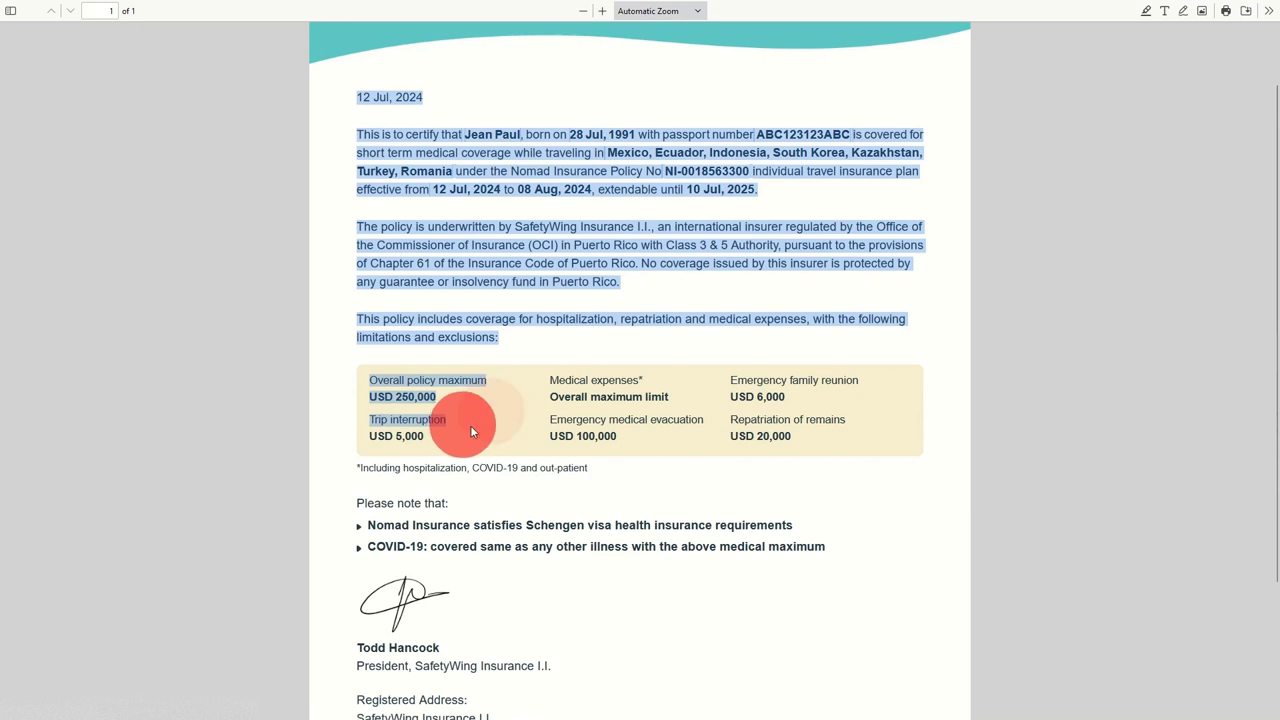
click(613, 397)
drag(573, 421, 676, 425)
drag(752, 382, 828, 440)
Step: Highlight the Schengen visa and COVID-19 coverage notes, then clear the highlight
scroll(479, 452, down, 3)
drag(362, 331, 496, 335)
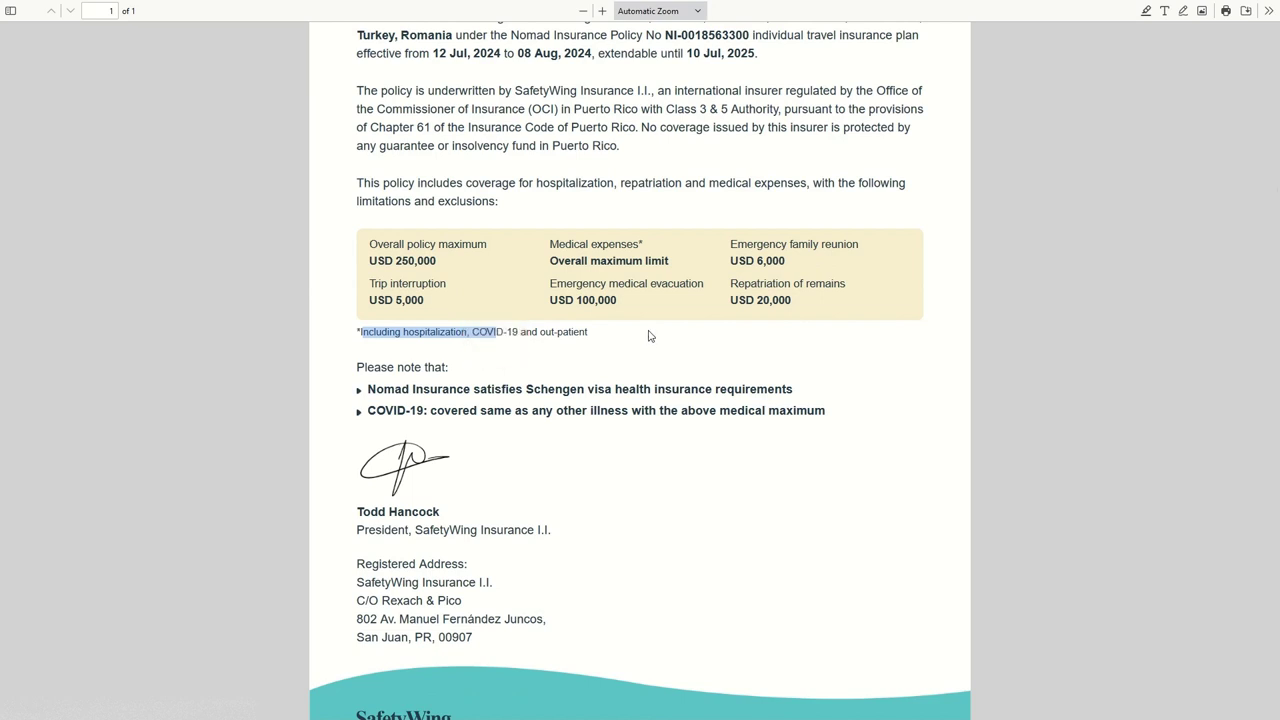
drag(384, 389, 809, 382)
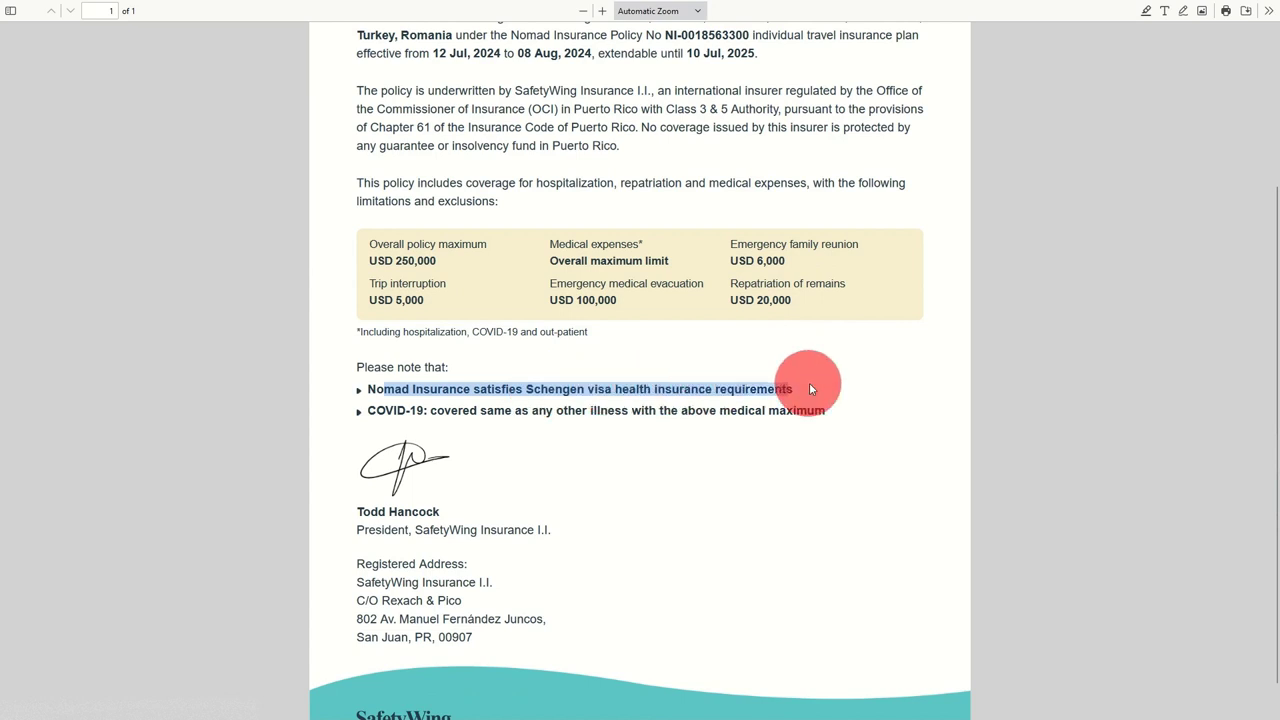
drag(374, 410, 638, 411)
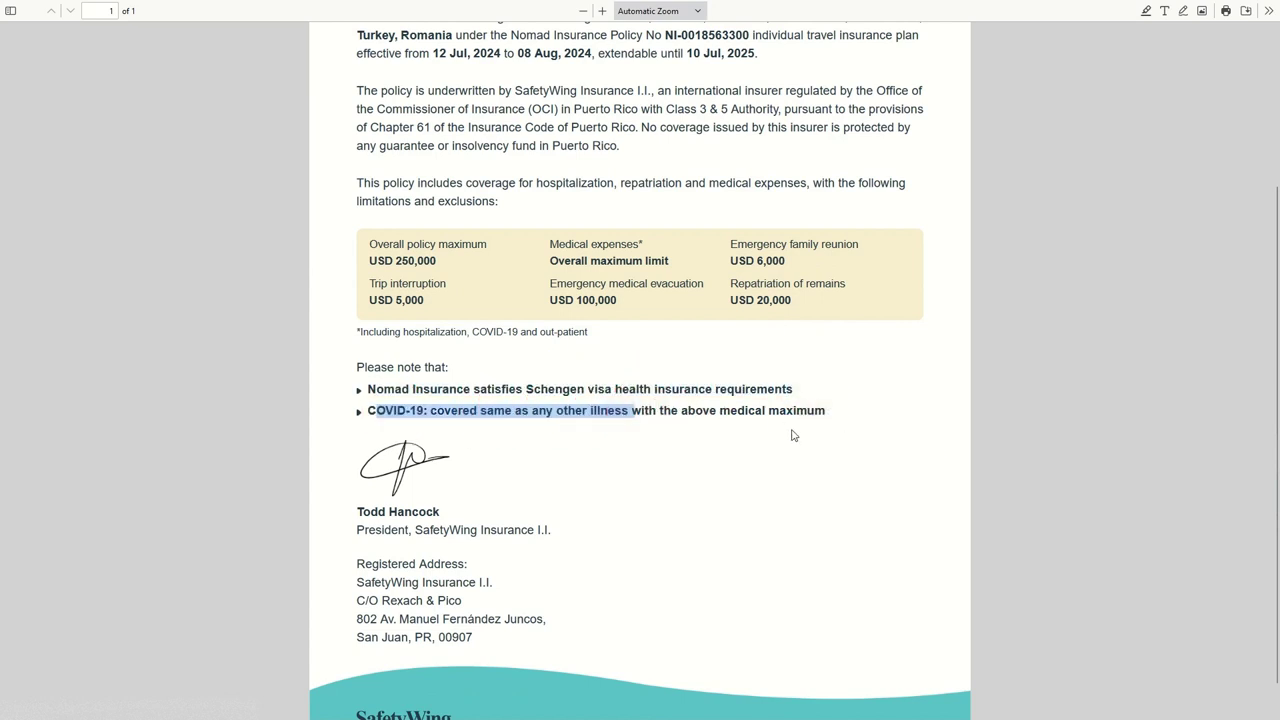
scroll(569, 464, down, 1)
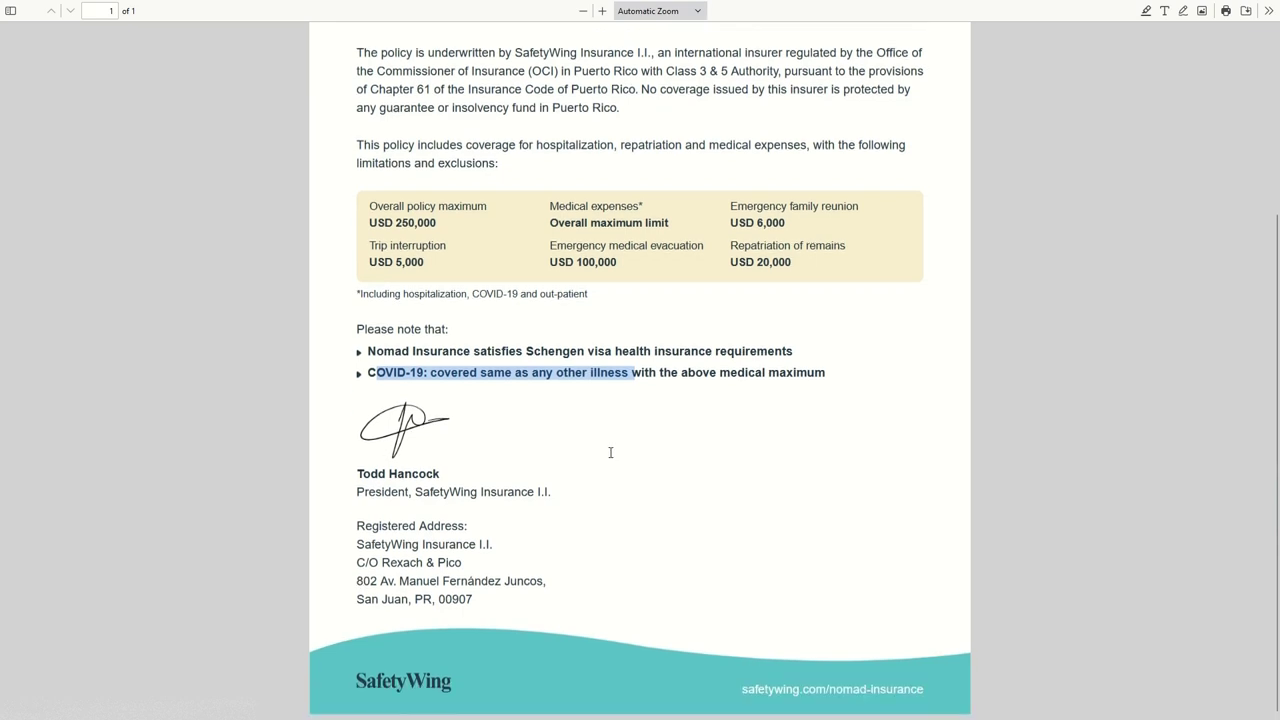
scroll(607, 452, up, 5)
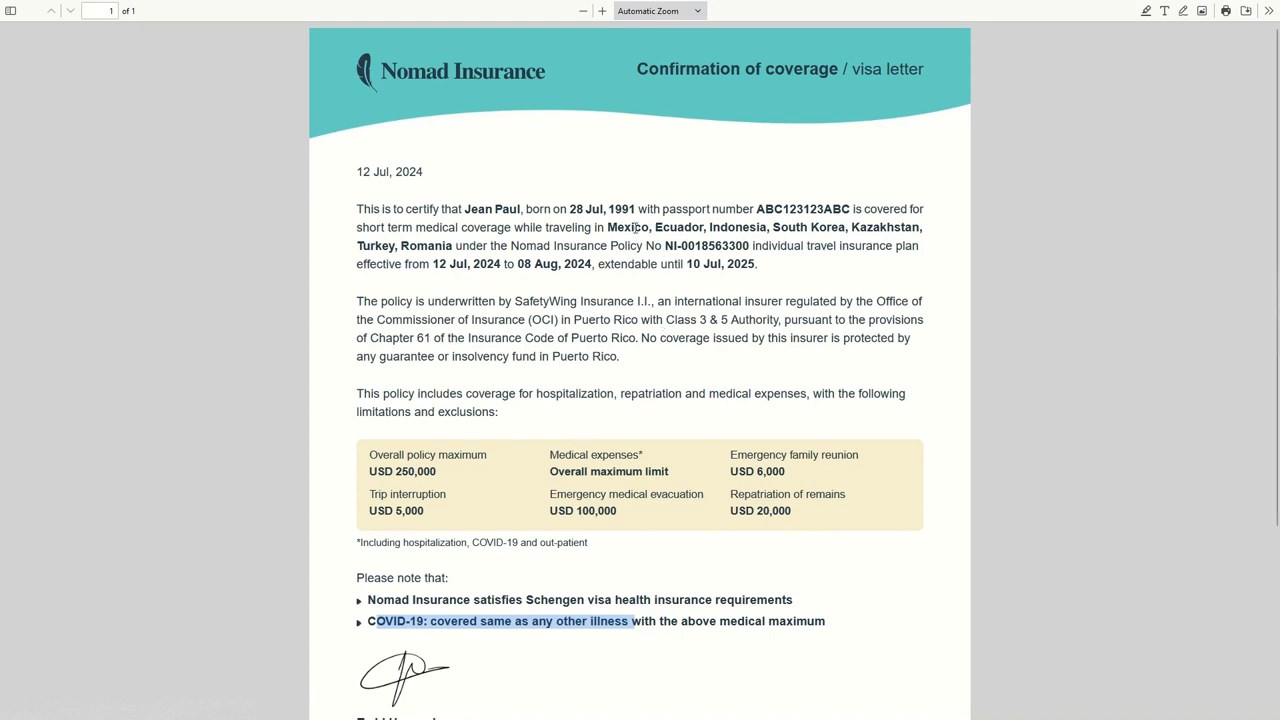
click(636, 228)
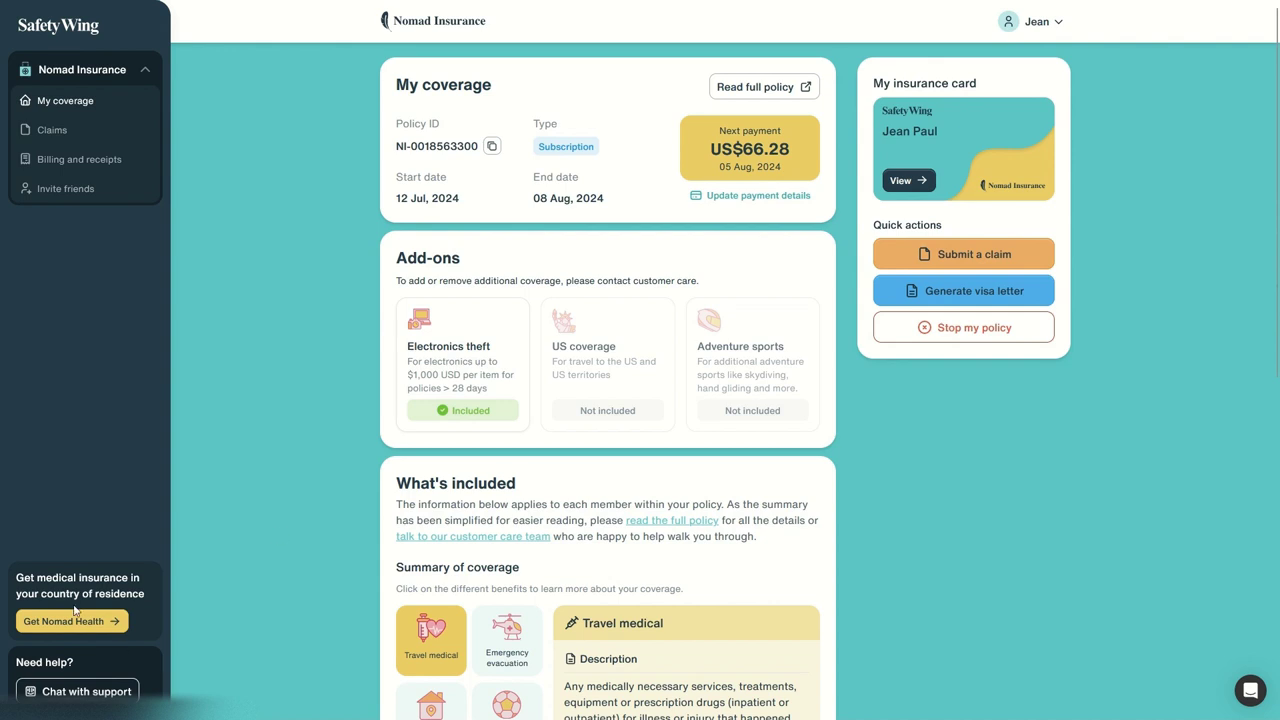
Step: Highlight the Nomad Health sidebar promo and start the Nomad Health application
drag(8, 585, 157, 620)
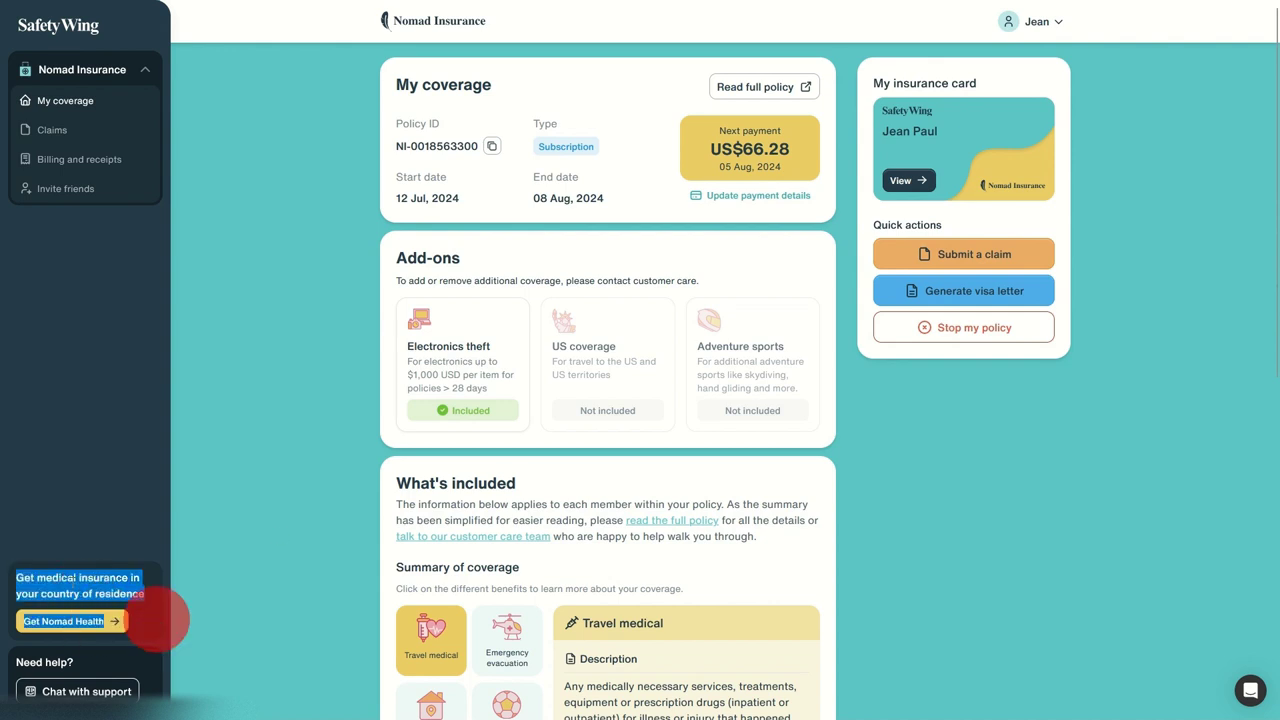
click(63, 586)
Step: Choose Thailand as country of residence and confirm to reach plan selection
click(80, 621)
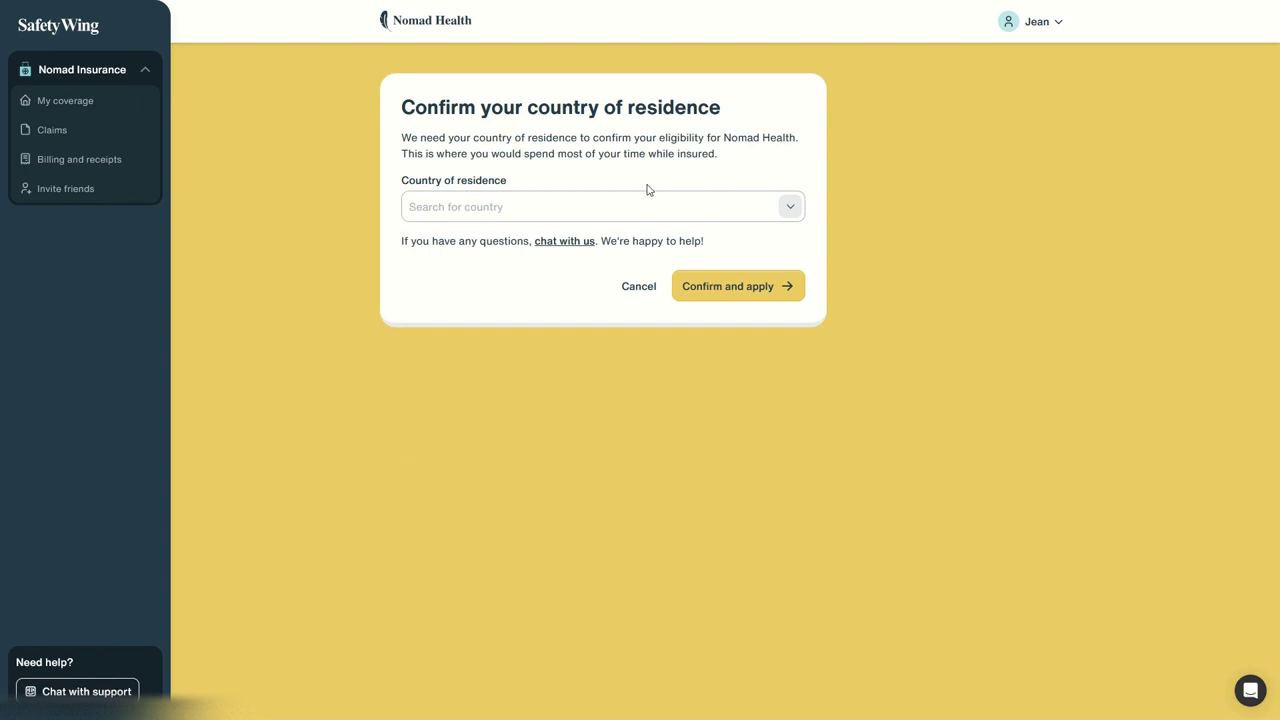
click(780, 207)
scroll(537, 306, down, 10)
scroll(529, 311, down, 15)
scroll(535, 320, down, 20)
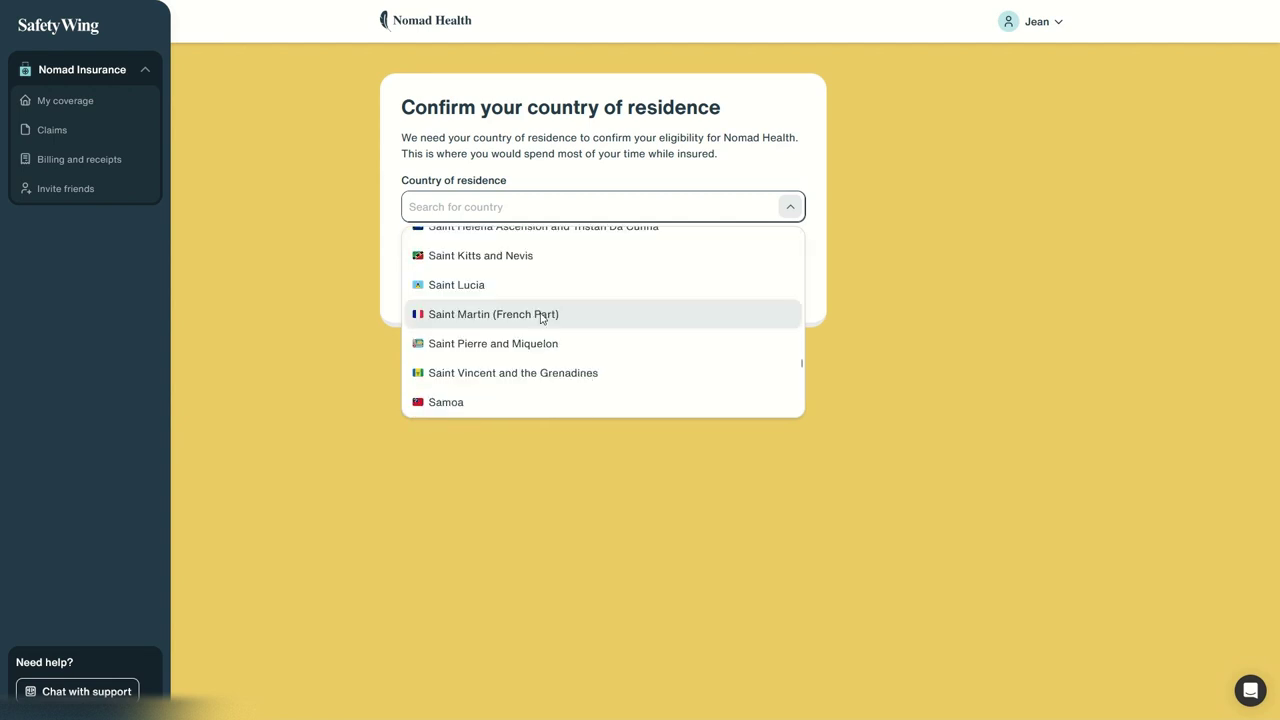
scroll(520, 305, up, 4)
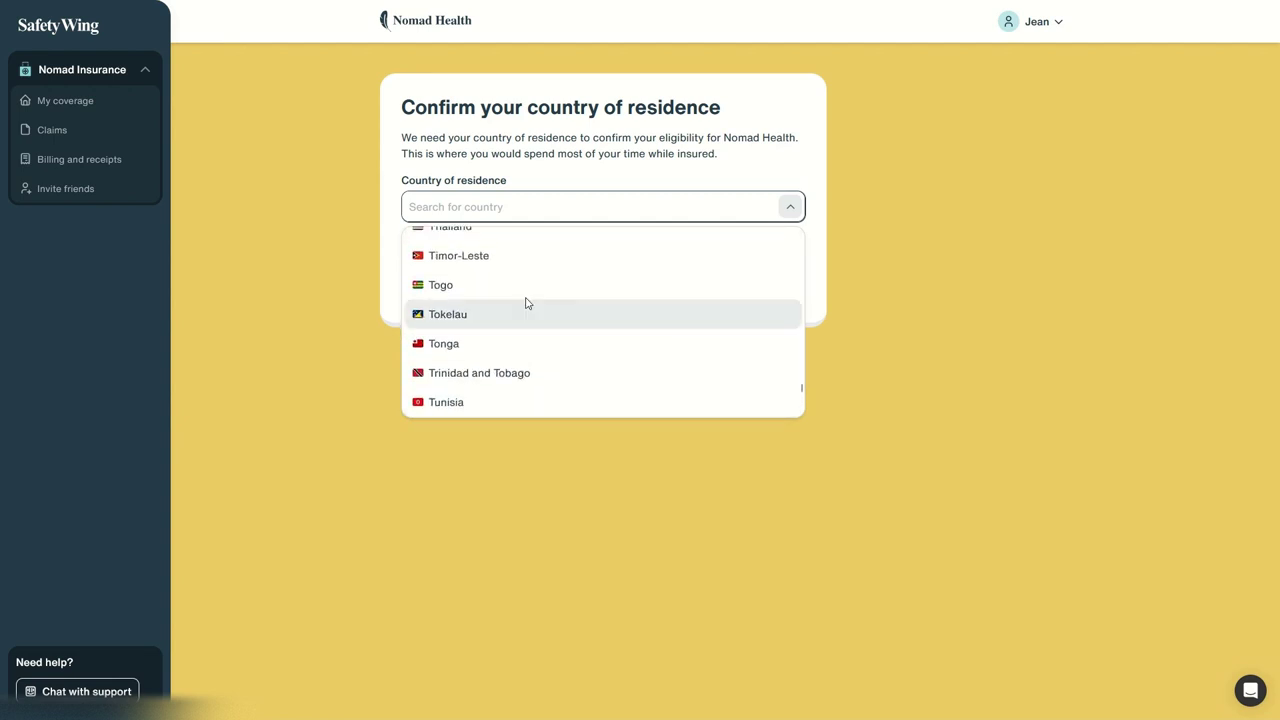
scroll(537, 310, up, 4)
scroll(531, 344, down, 6)
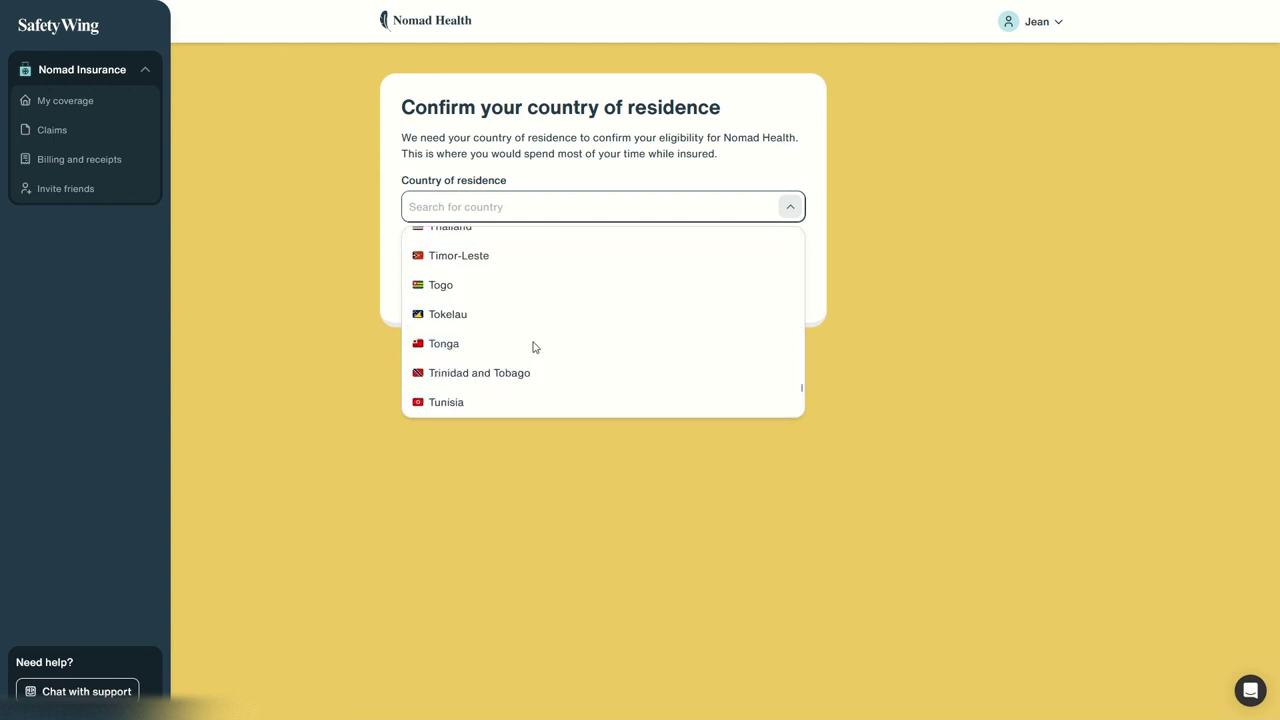
scroll(515, 330, up, 5)
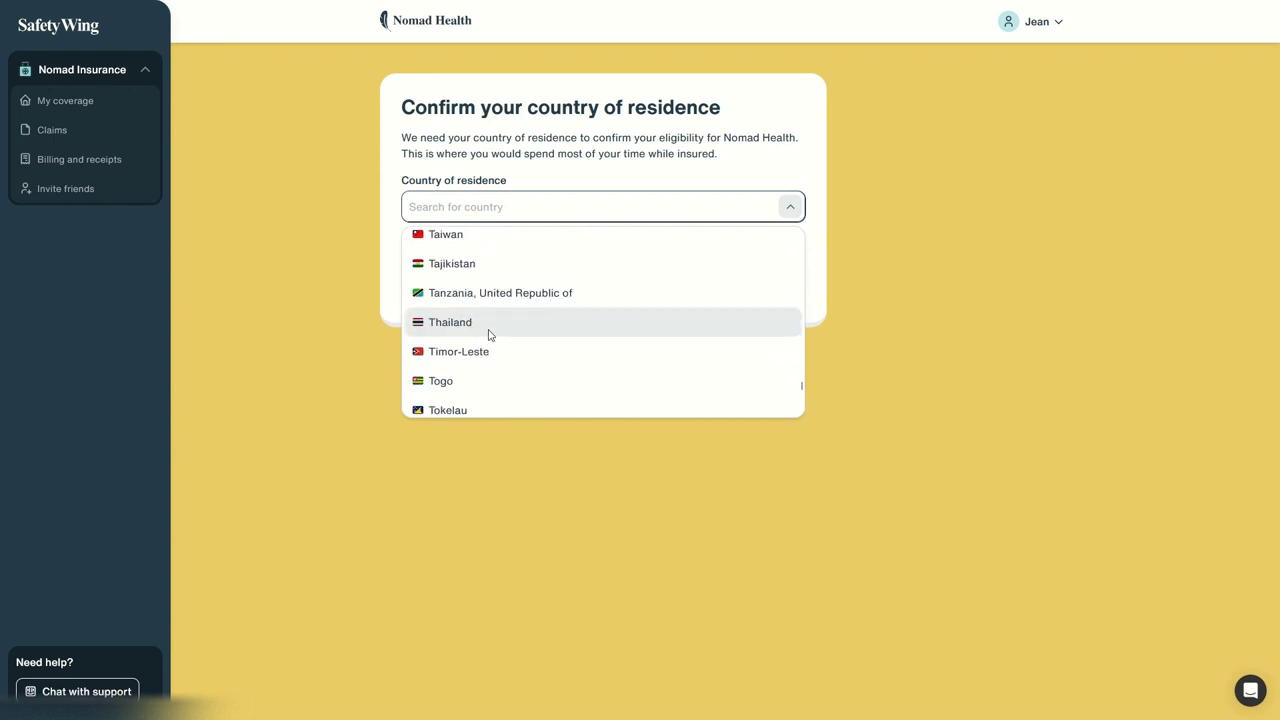
click(486, 328)
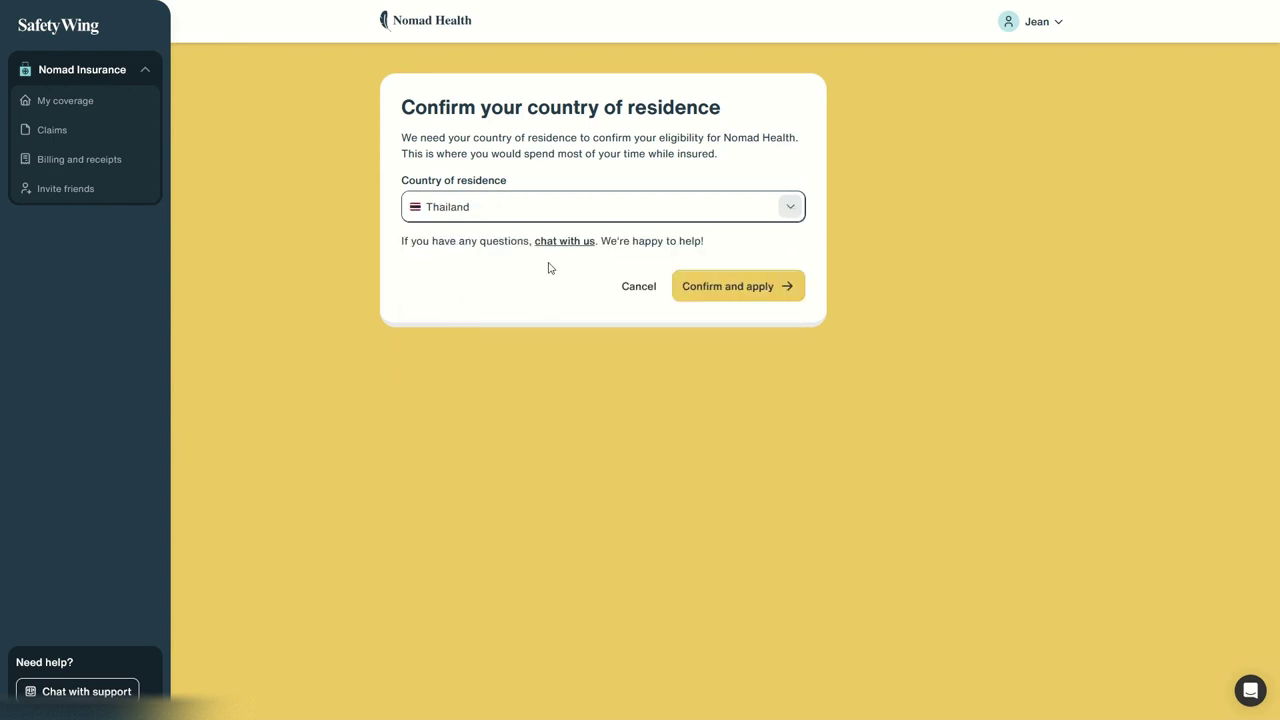
click(694, 290)
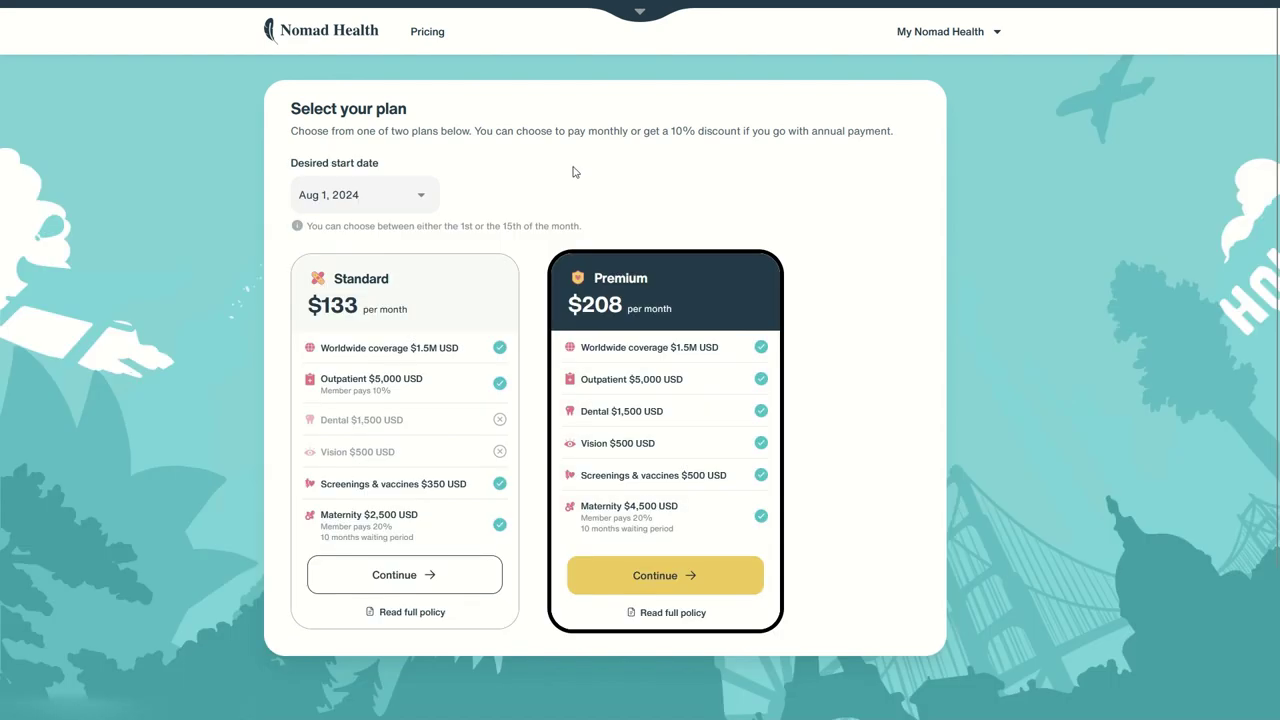
Step: Highlight the plan heading and payment note, then browse the start-date calendar keeping Aug 1, 2024
drag(302, 110, 408, 131)
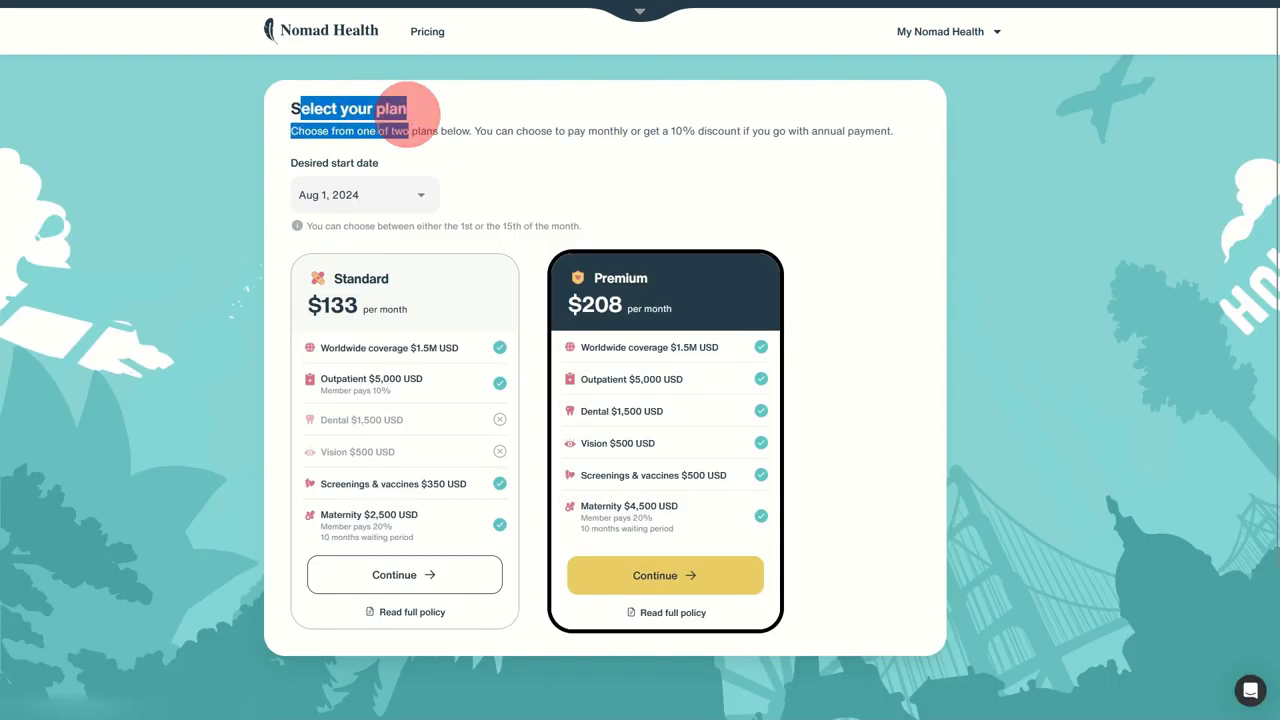
drag(501, 133, 655, 131)
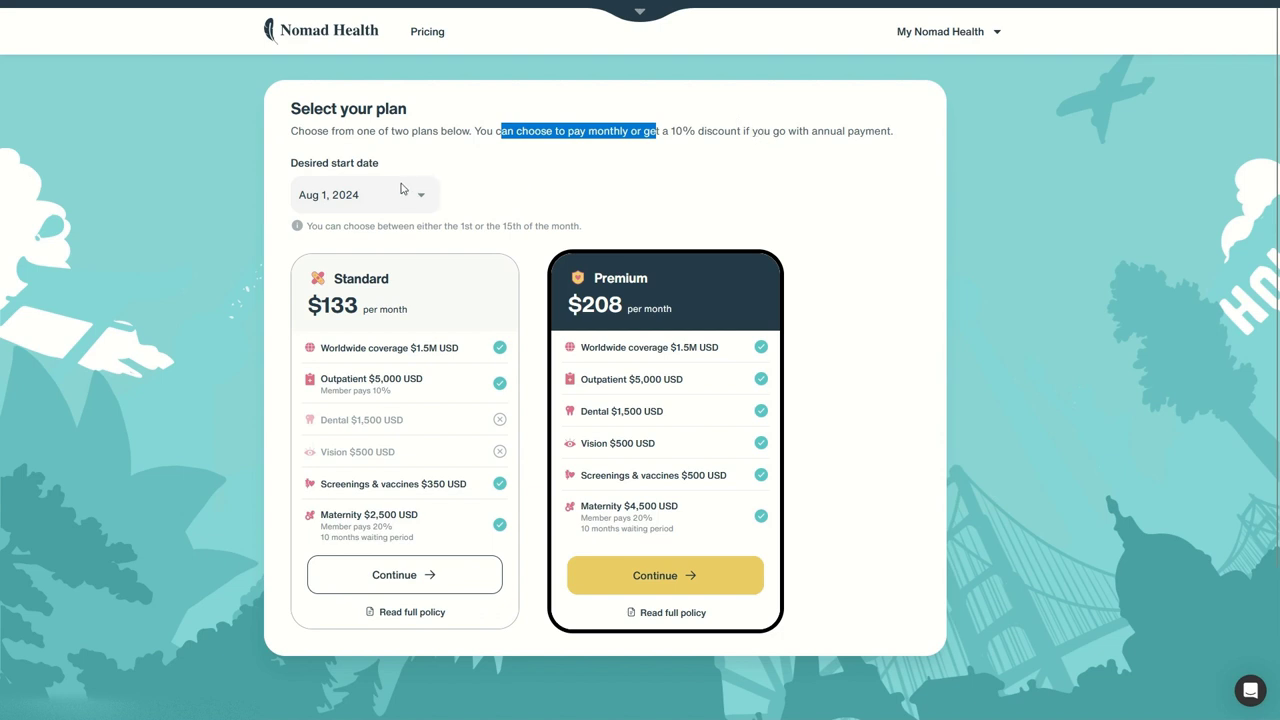
click(305, 170)
click(422, 196)
click(422, 196)
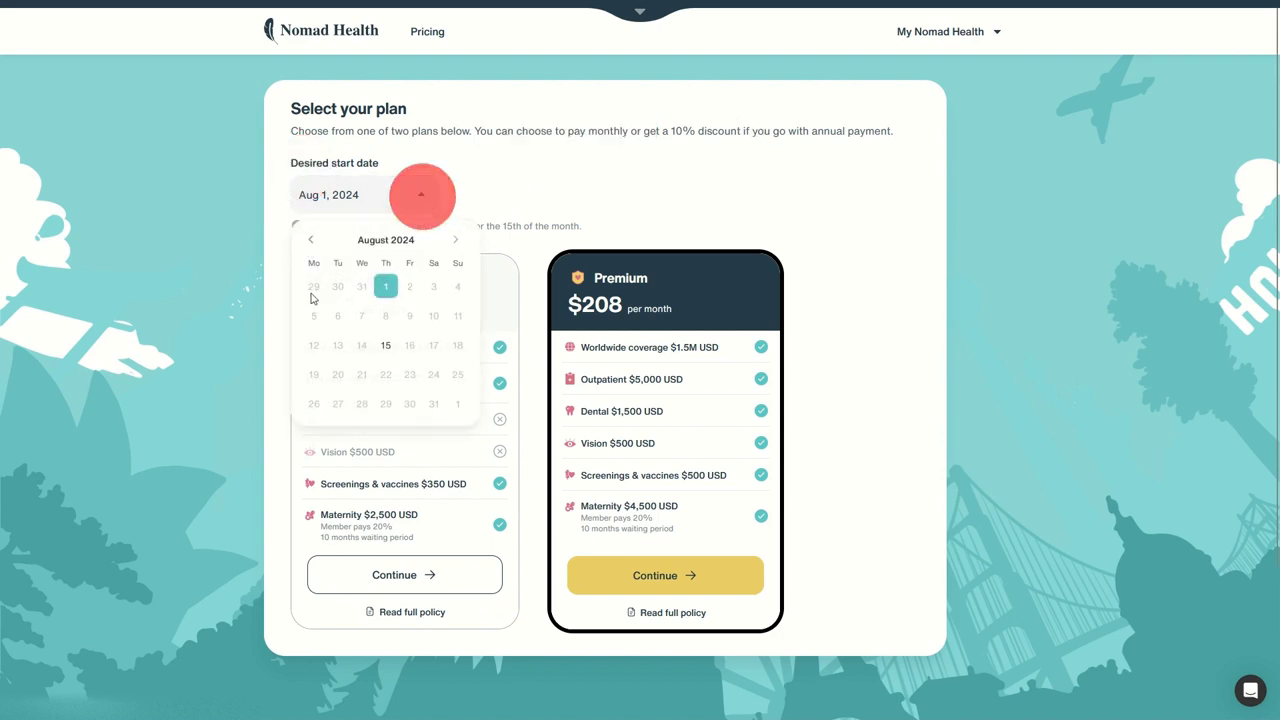
click(310, 239)
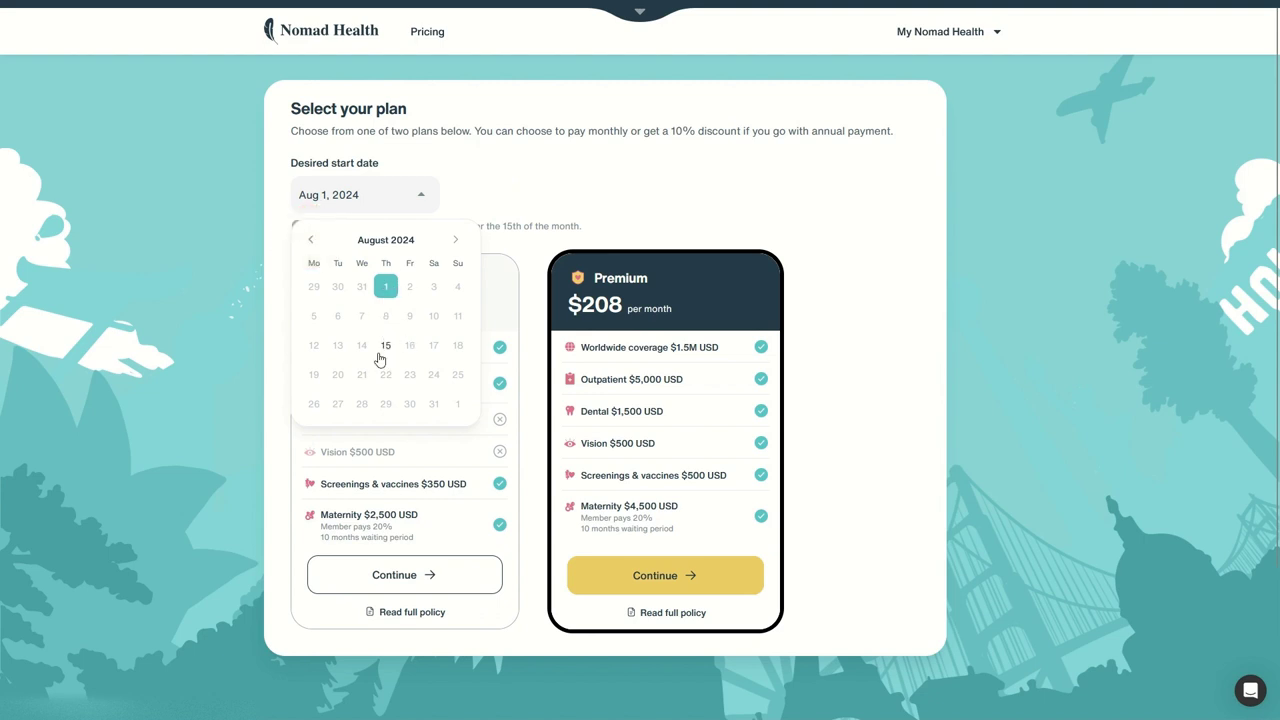
click(455, 240)
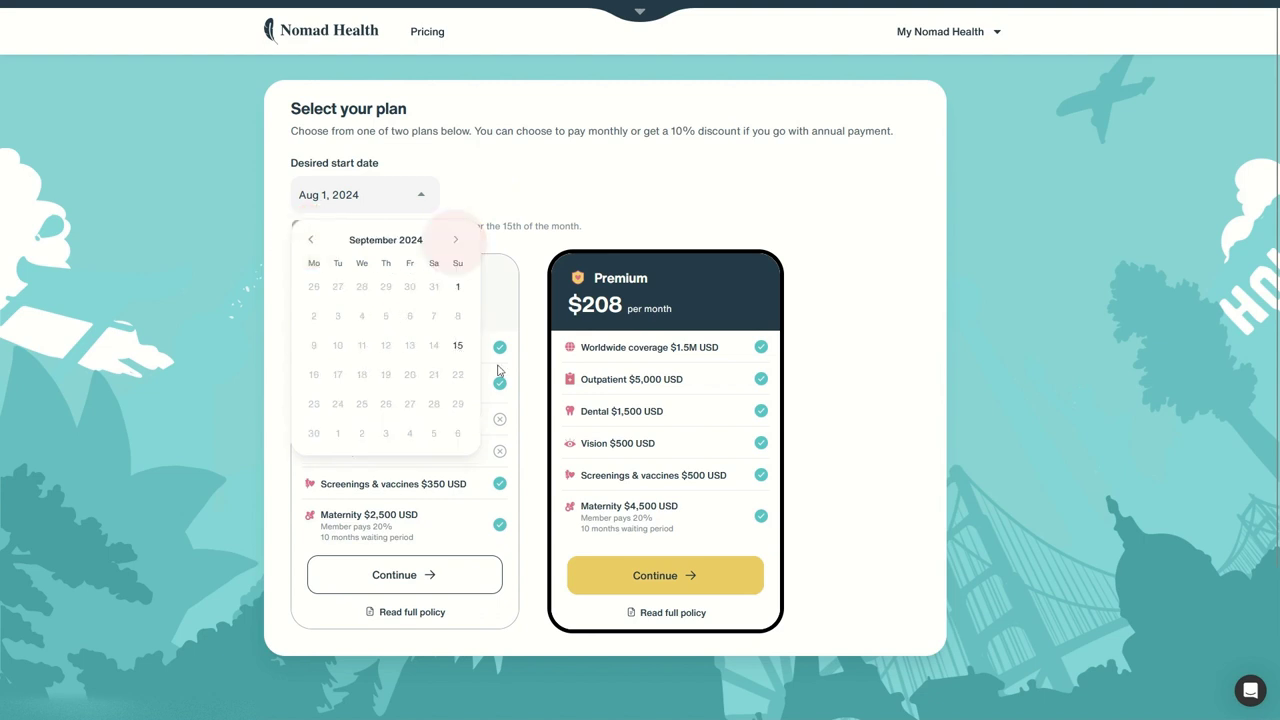
click(590, 192)
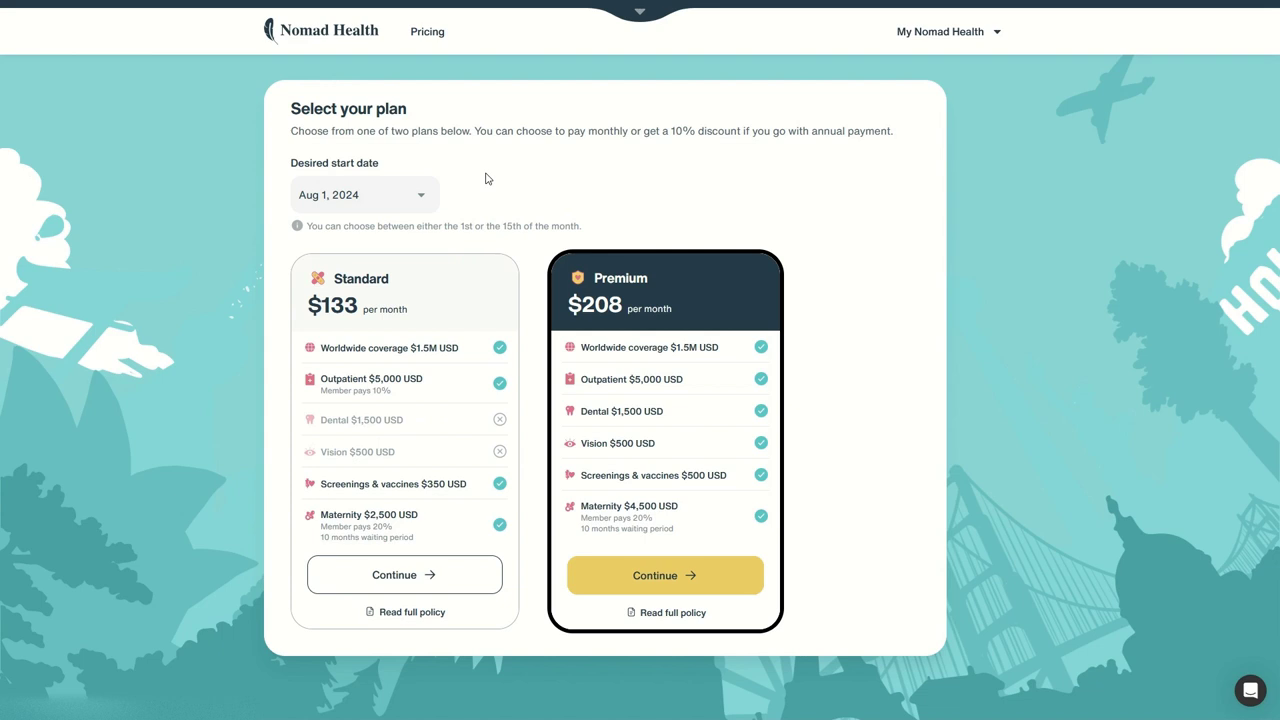
Step: Recheck the start-date calendar and close it with Aug 1, 2024 still selected
click(322, 198)
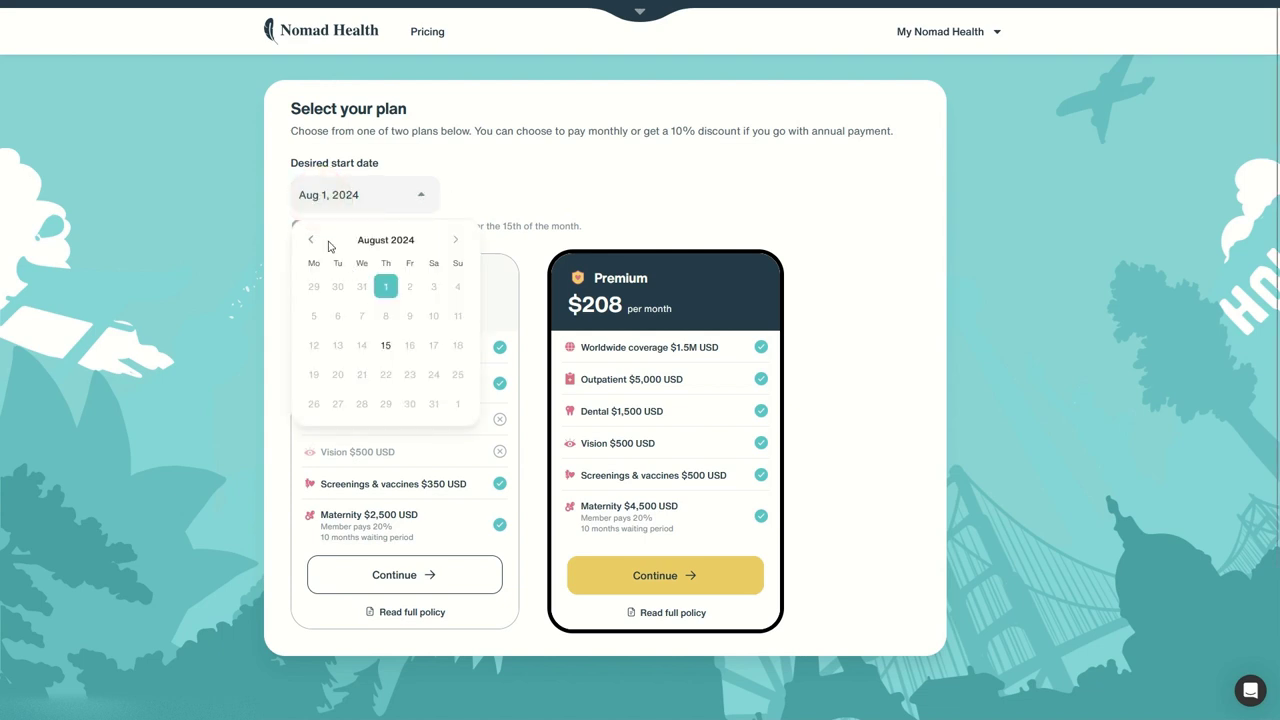
click(311, 240)
click(311, 240)
click(528, 162)
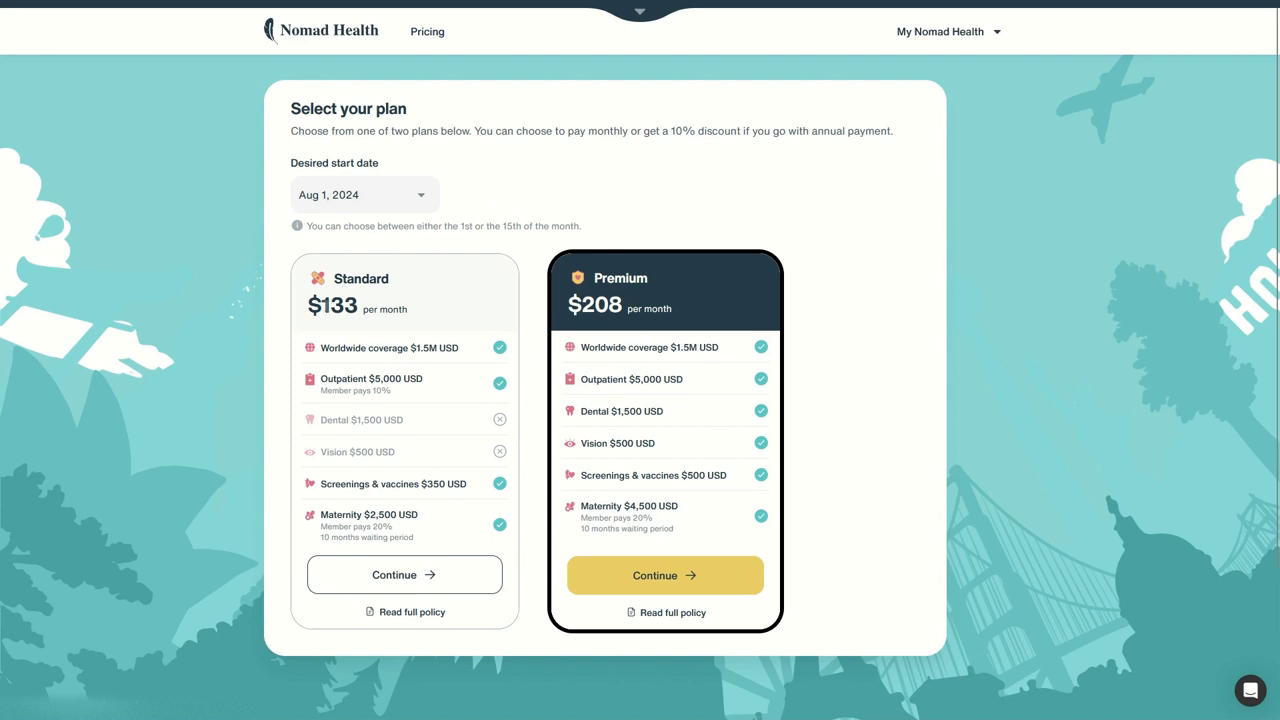
drag(595, 304, 671, 306)
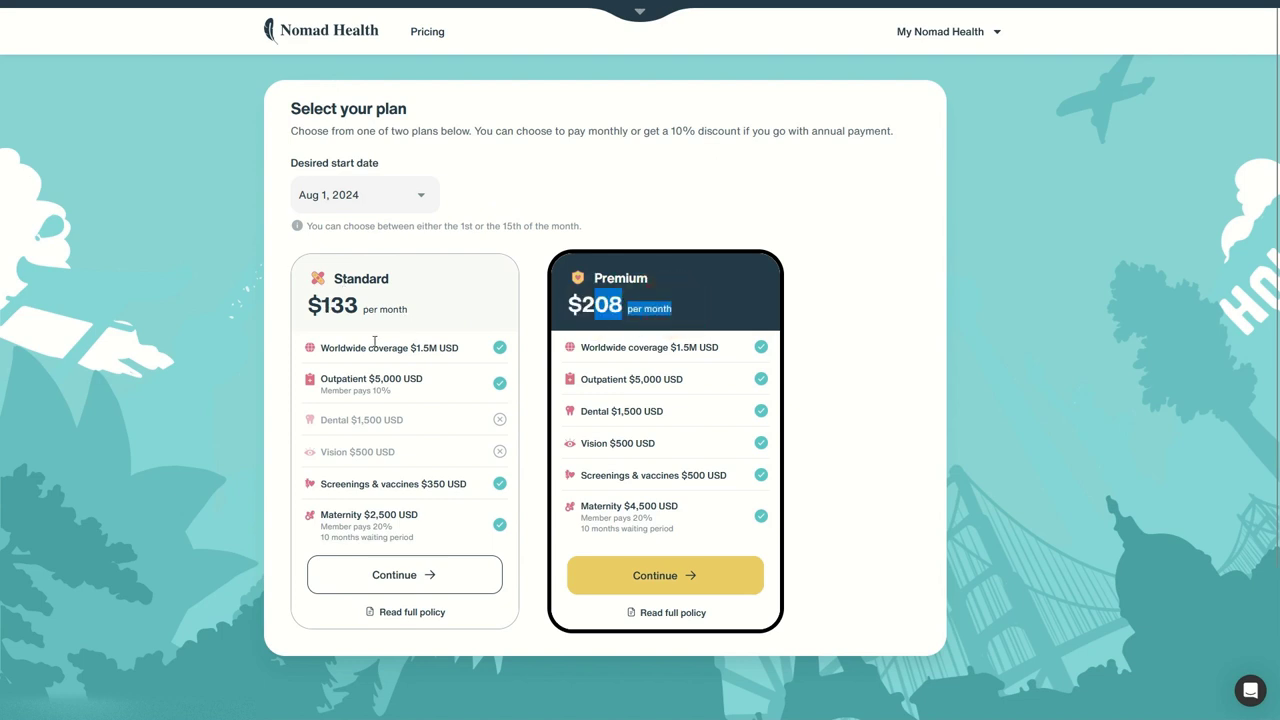
click(340, 349)
drag(340, 349, 445, 348)
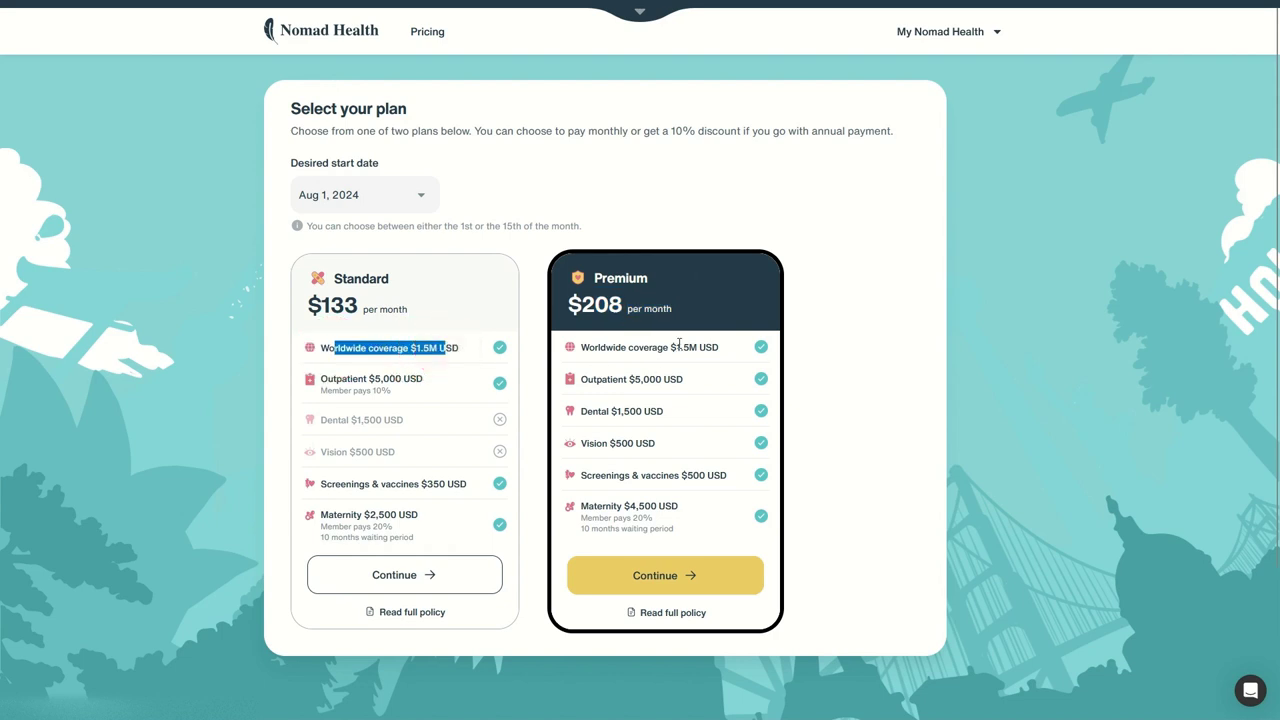
drag(333, 383, 497, 381)
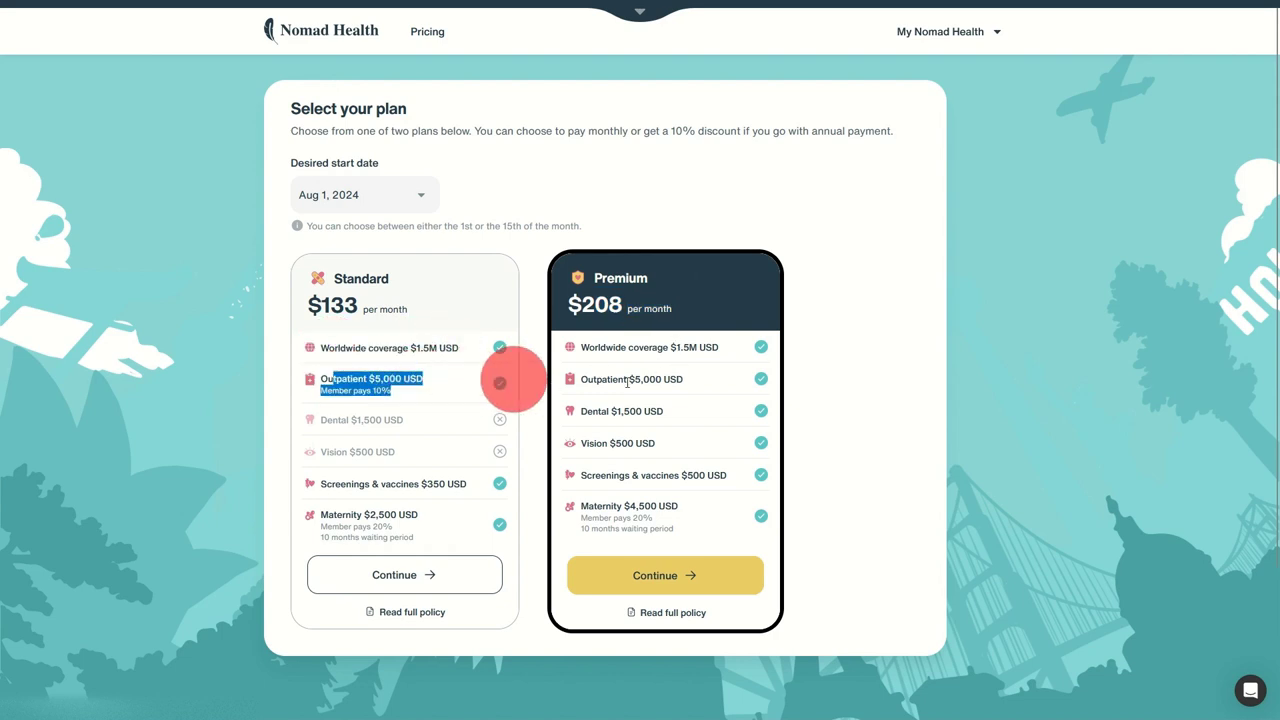
drag(393, 390, 332, 391)
drag(597, 380, 700, 381)
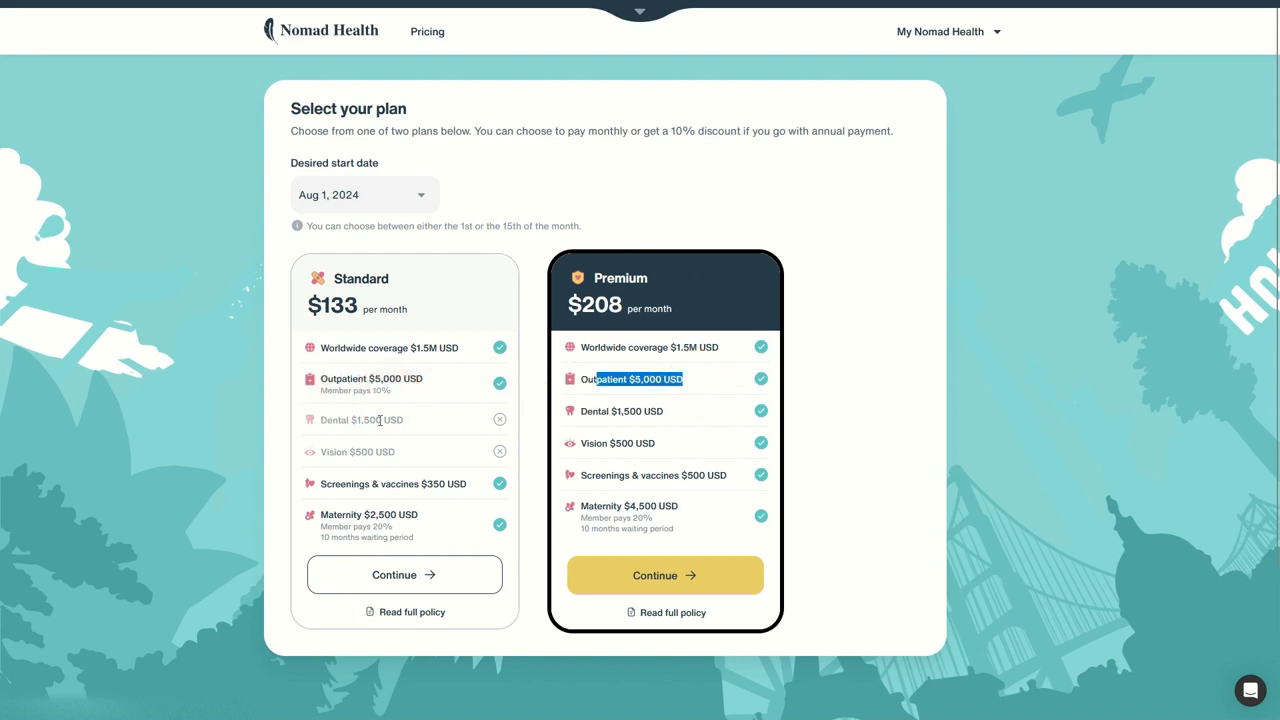
drag(589, 410, 675, 408)
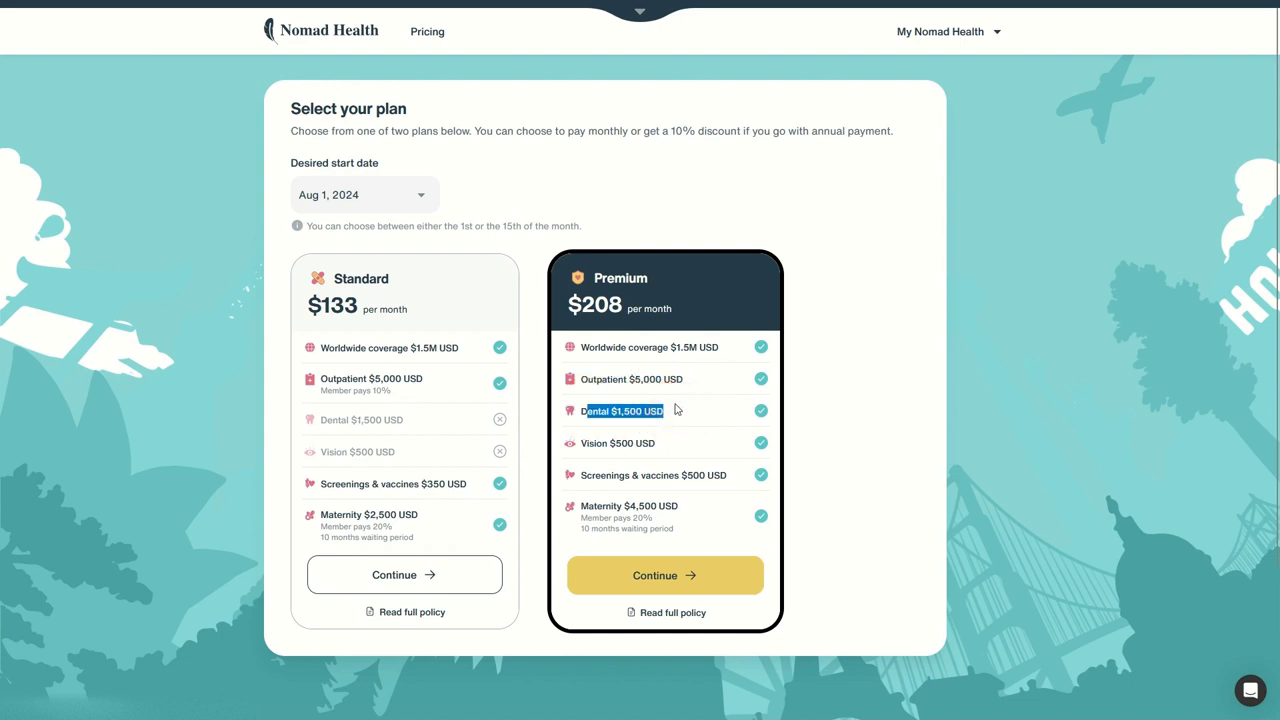
drag(584, 443, 696, 441)
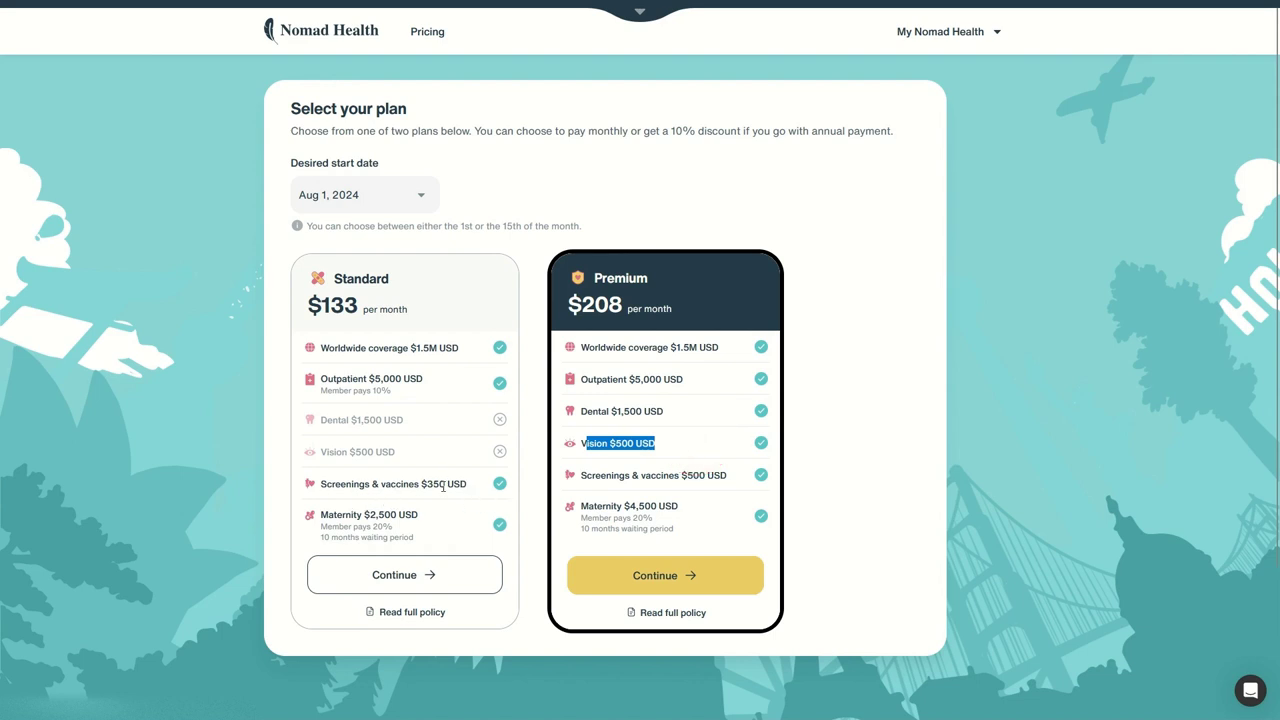
drag(418, 483, 466, 484)
drag(682, 475, 705, 473)
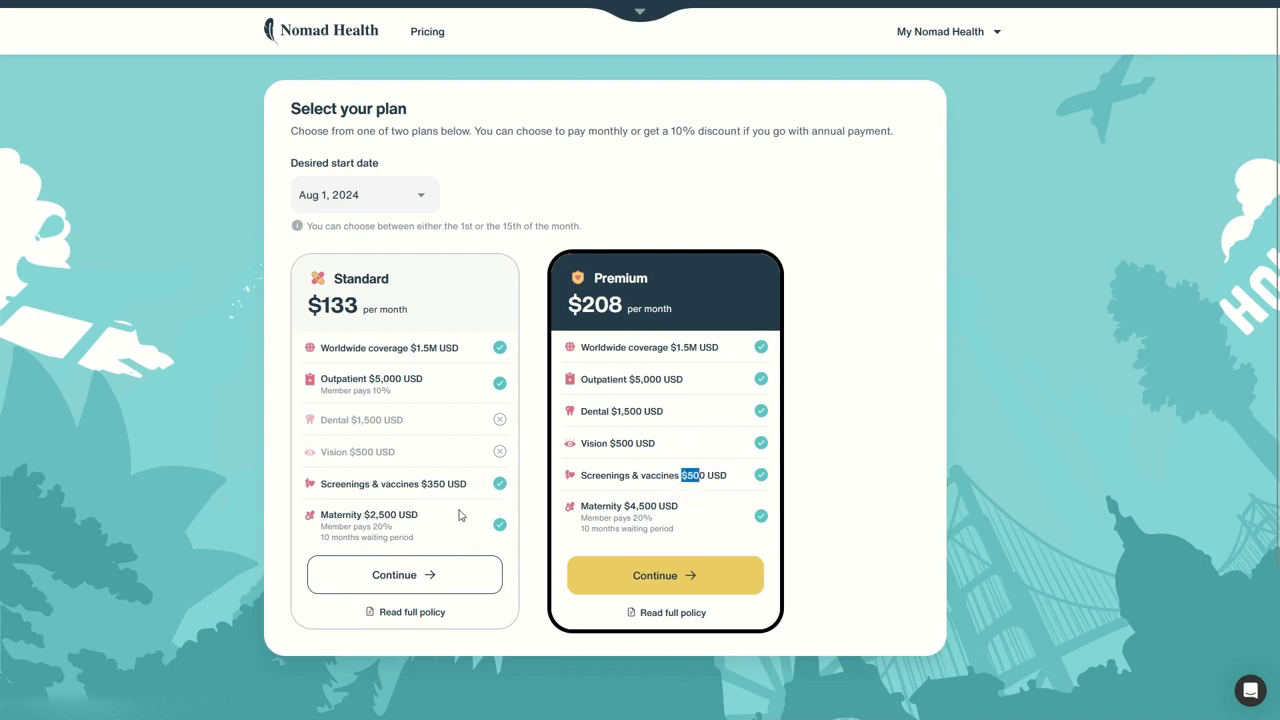
drag(364, 514, 397, 513)
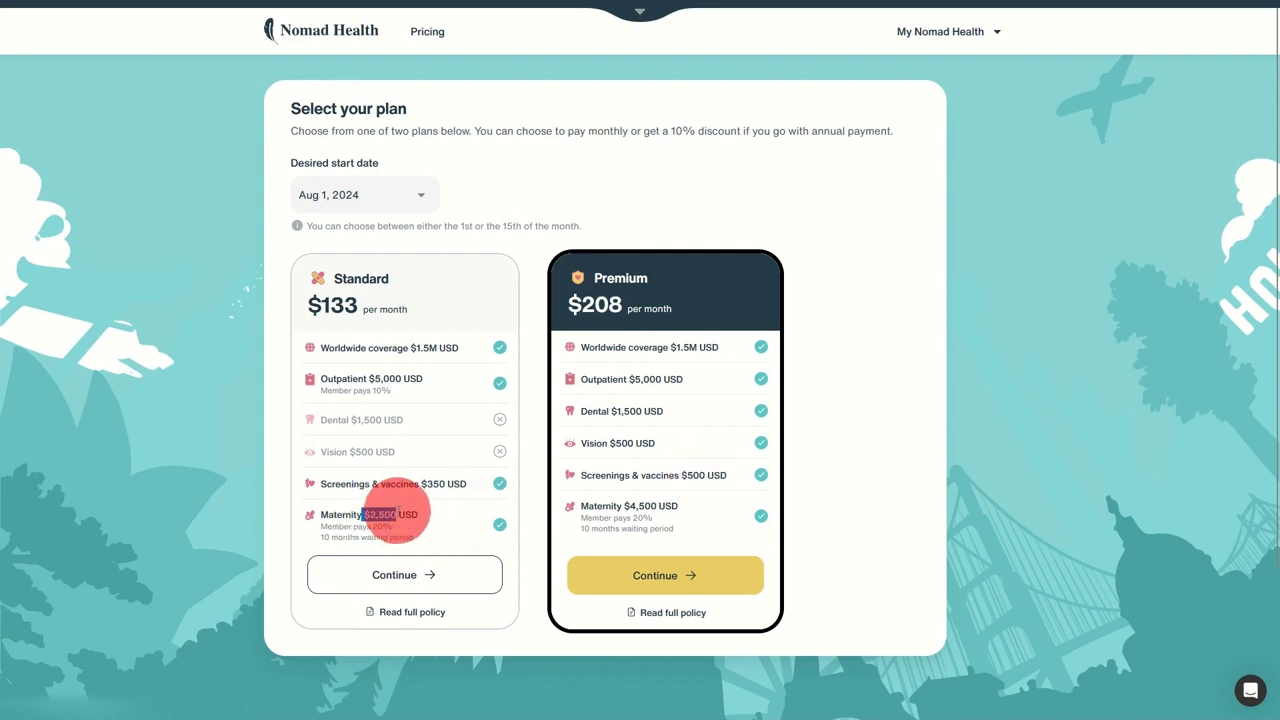
drag(324, 527, 398, 534)
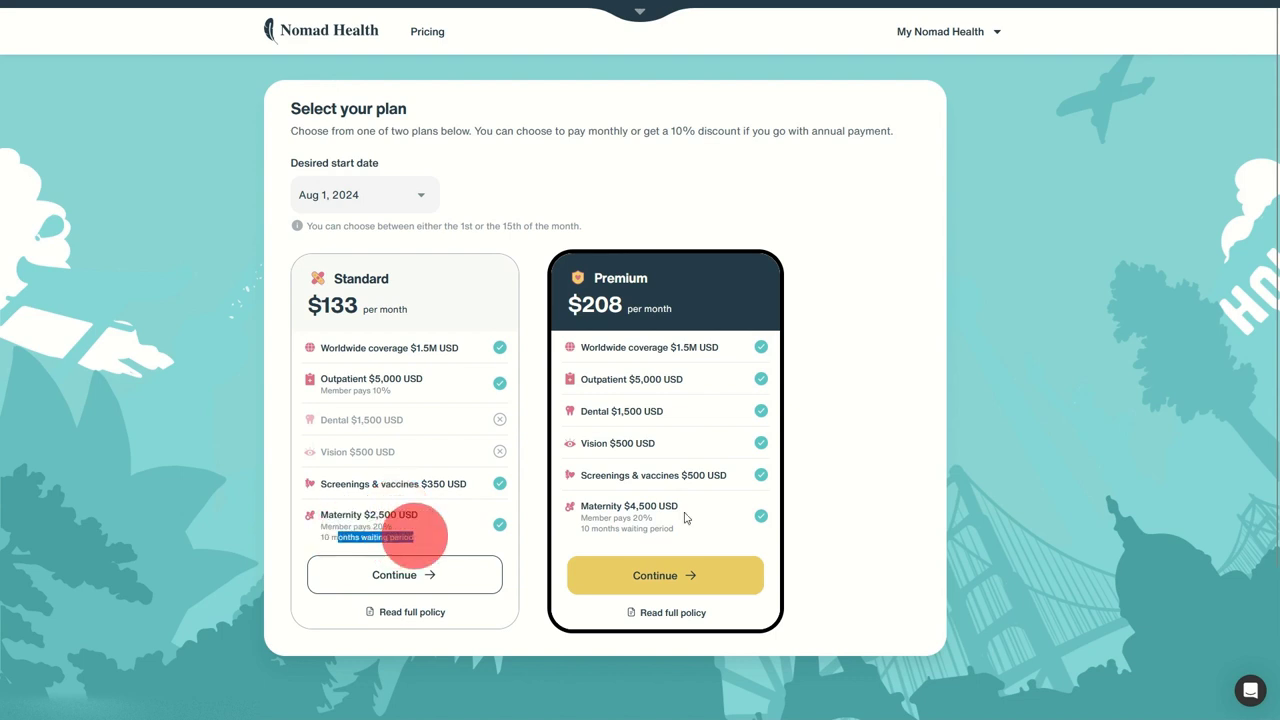
click(627, 502)
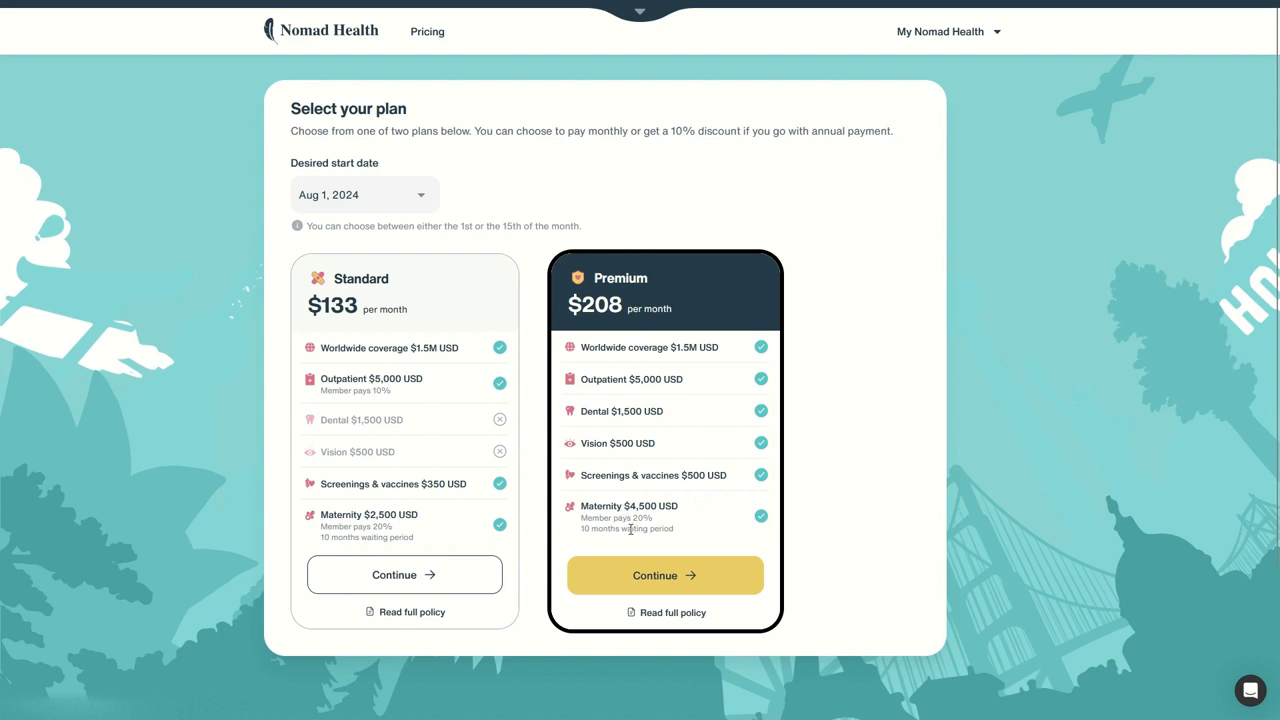
drag(603, 506, 679, 508)
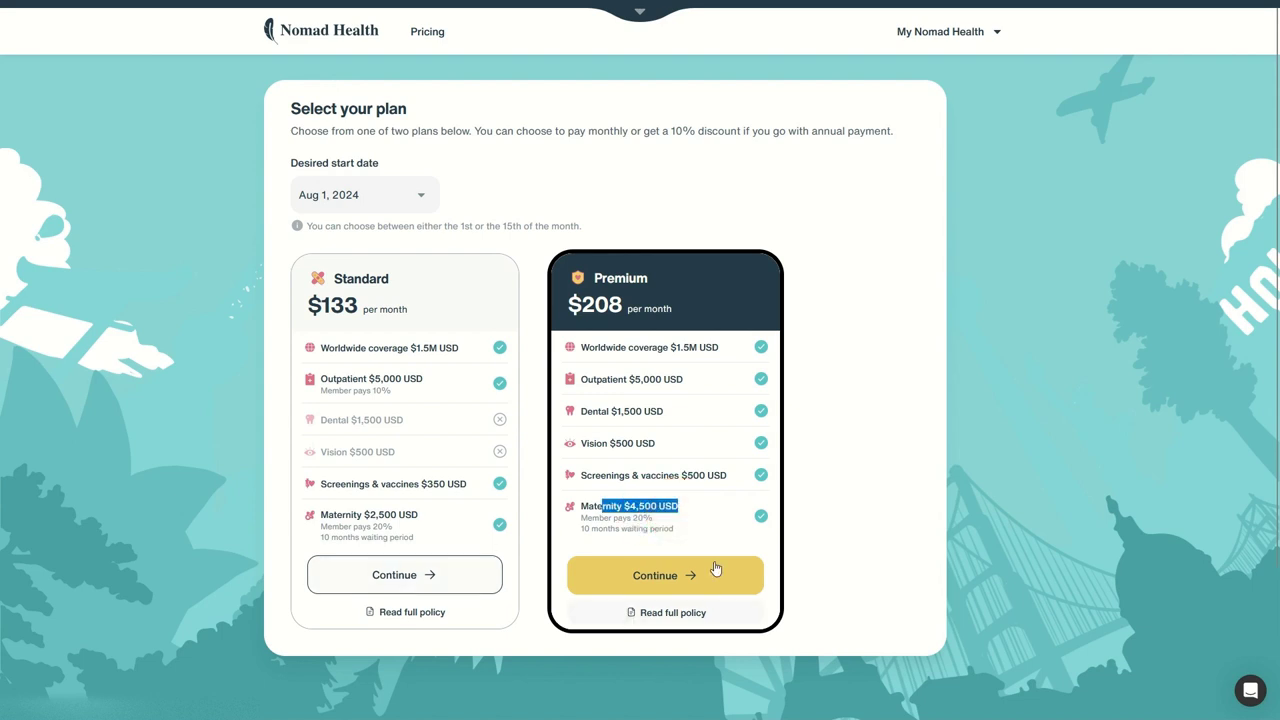
click(667, 615)
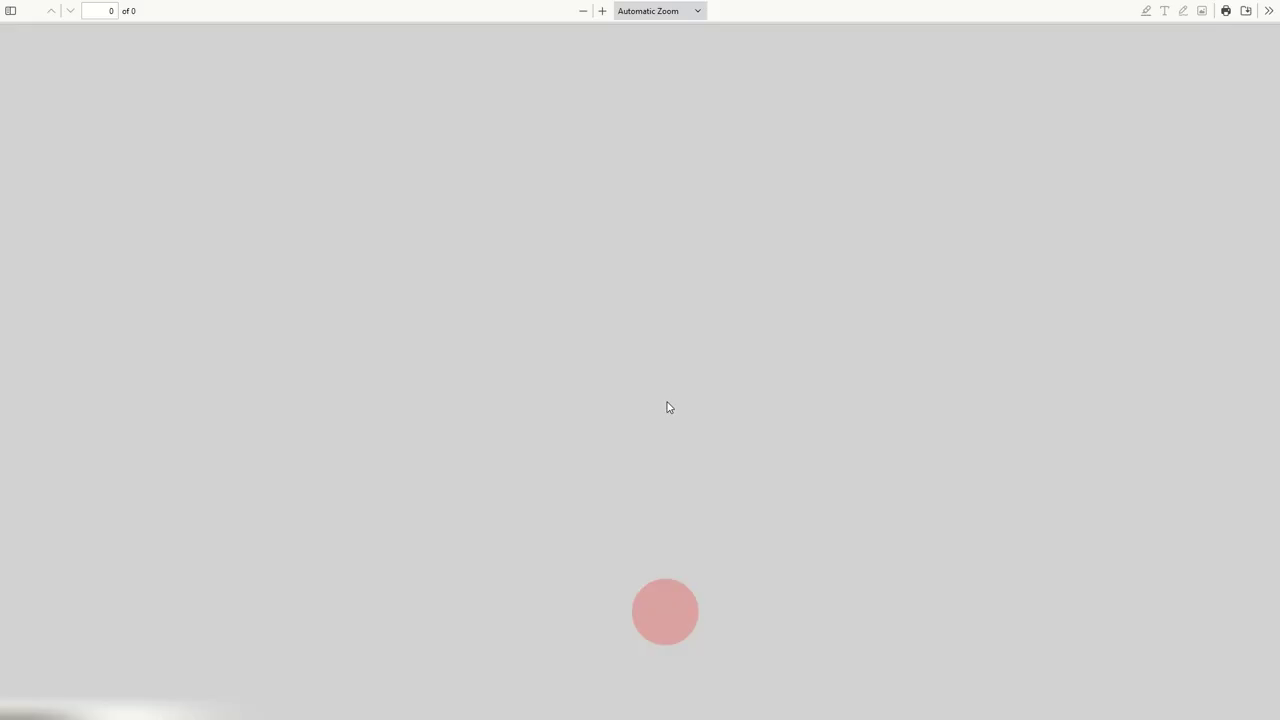
scroll(668, 372, down, 5)
scroll(673, 328, down, 15)
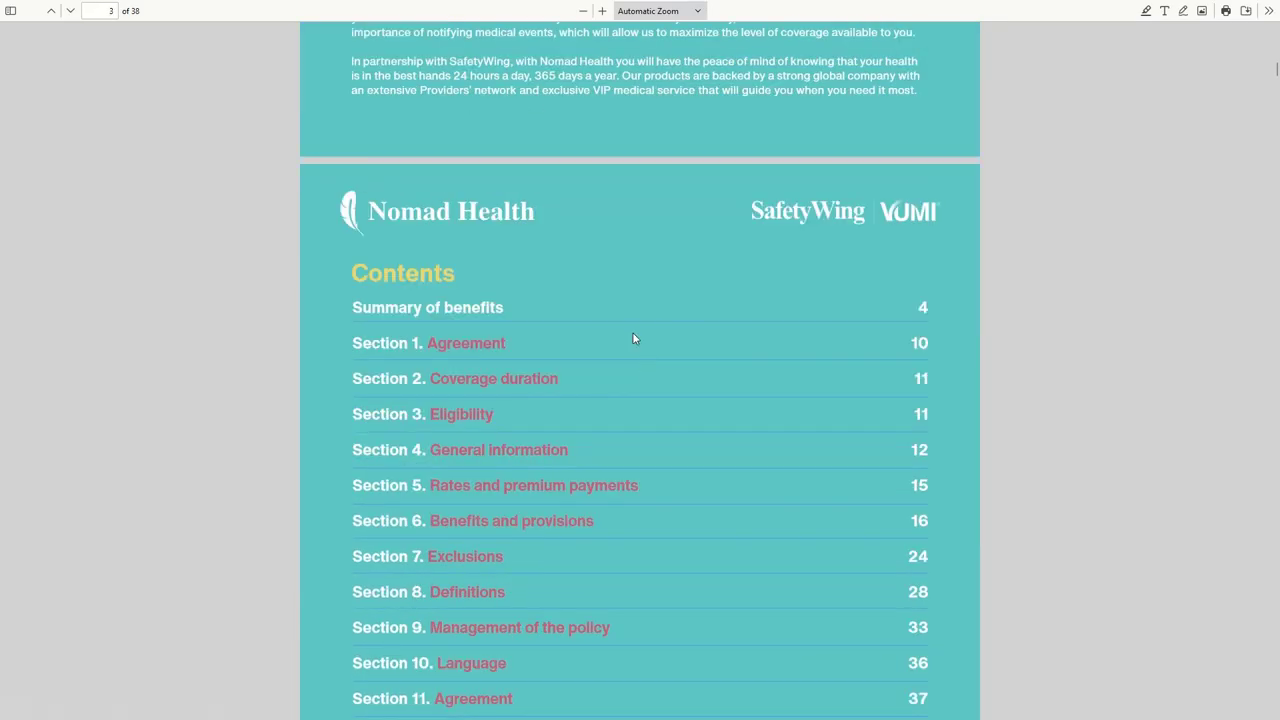
scroll(623, 355, down, 20)
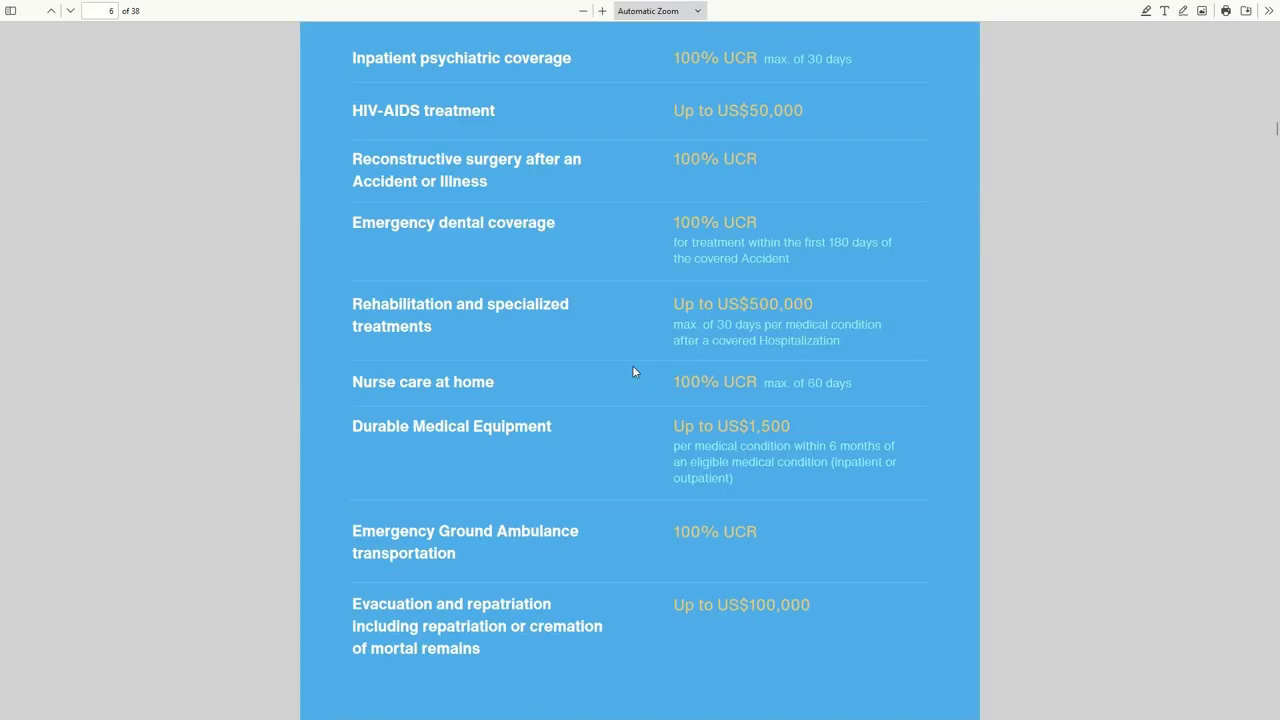
scroll(455, 316, down, 8)
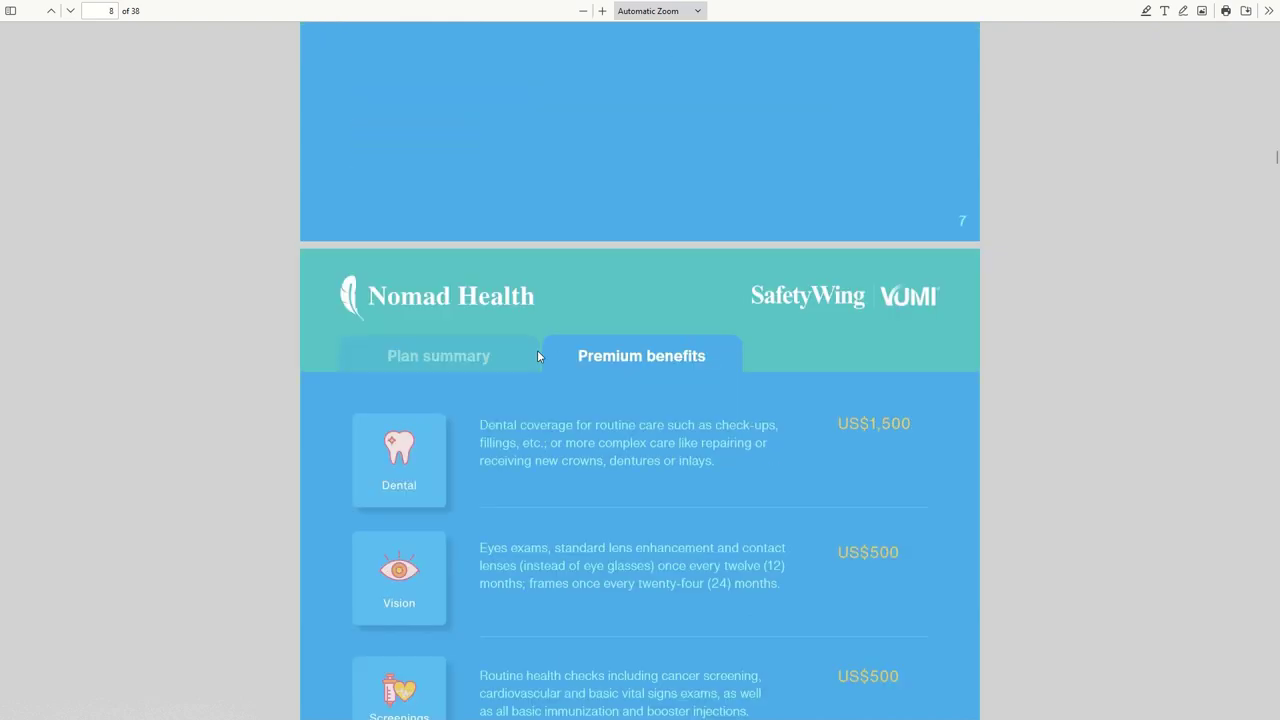
scroll(553, 247, down, 20)
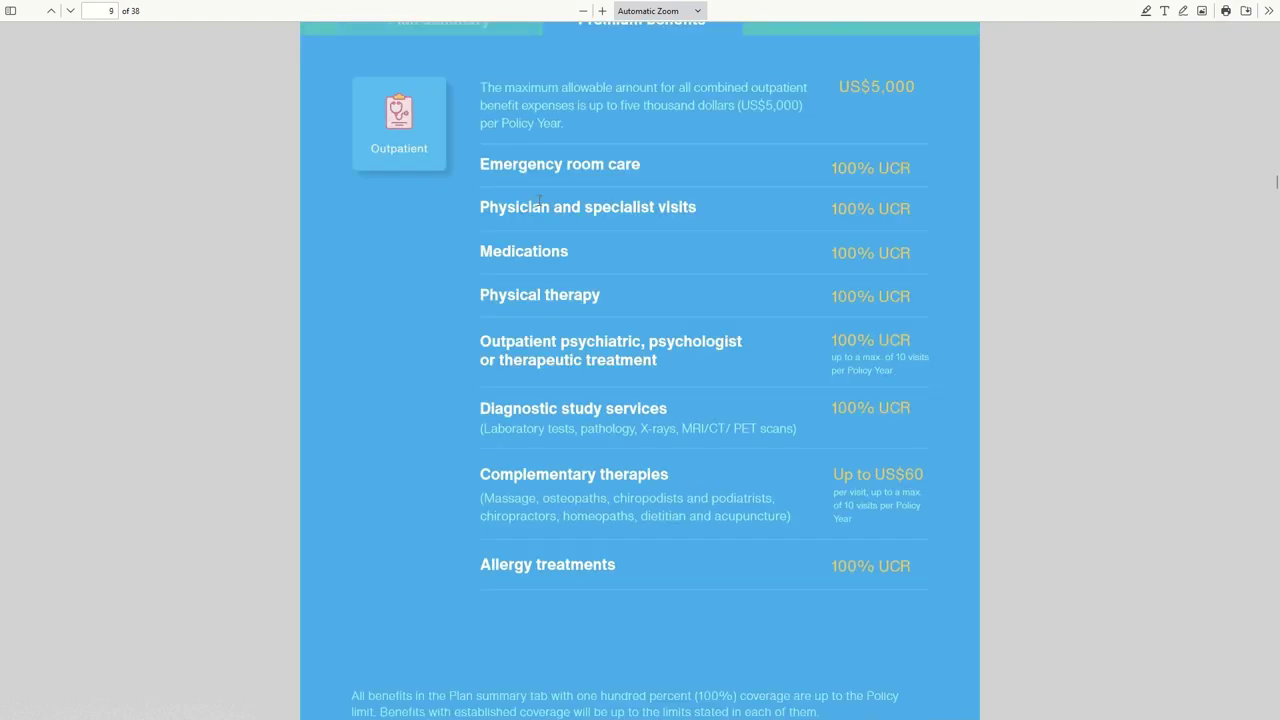
key(ctrl+w)
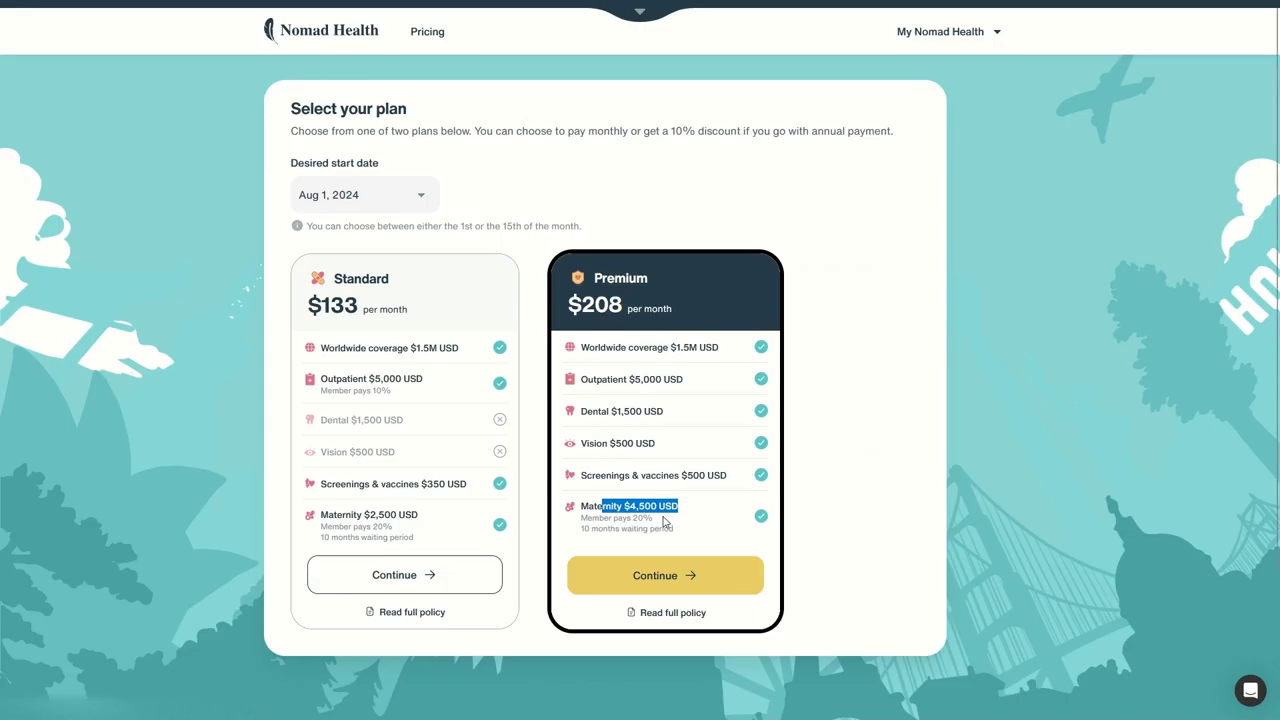
drag(618, 276, 718, 340)
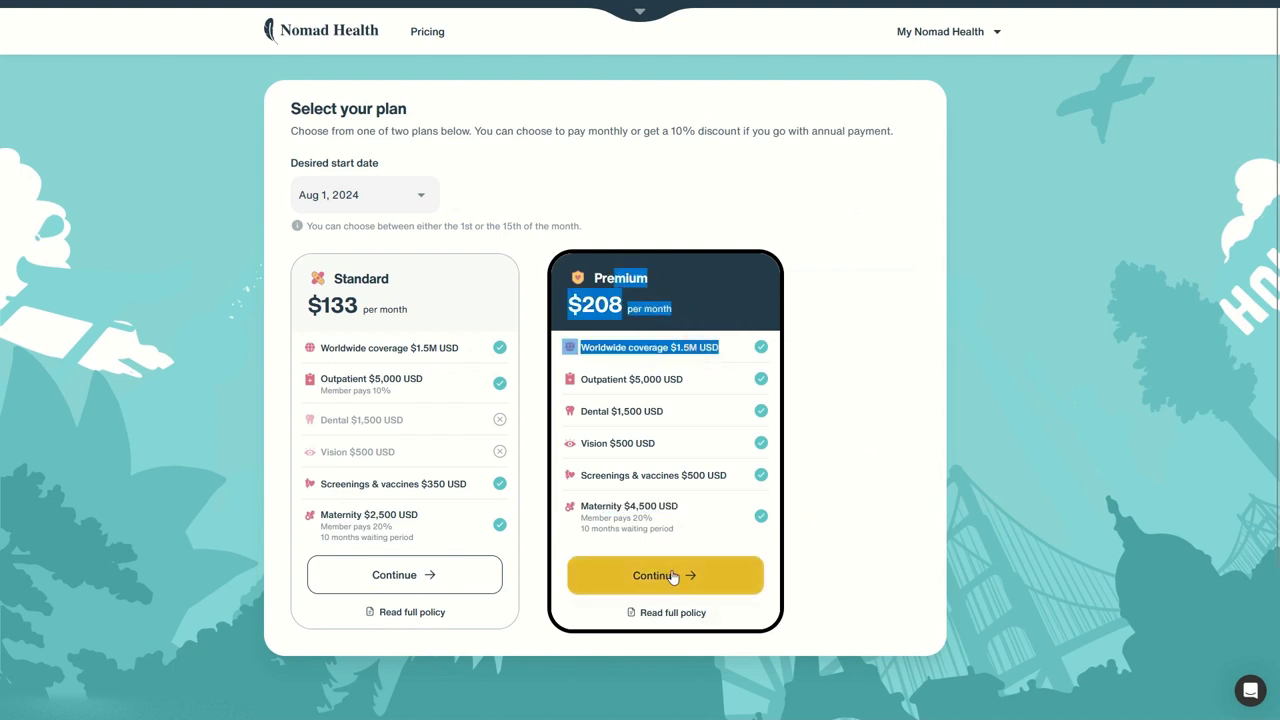
Step: Continue with the Premium plan and review its start date in the summary
click(672, 576)
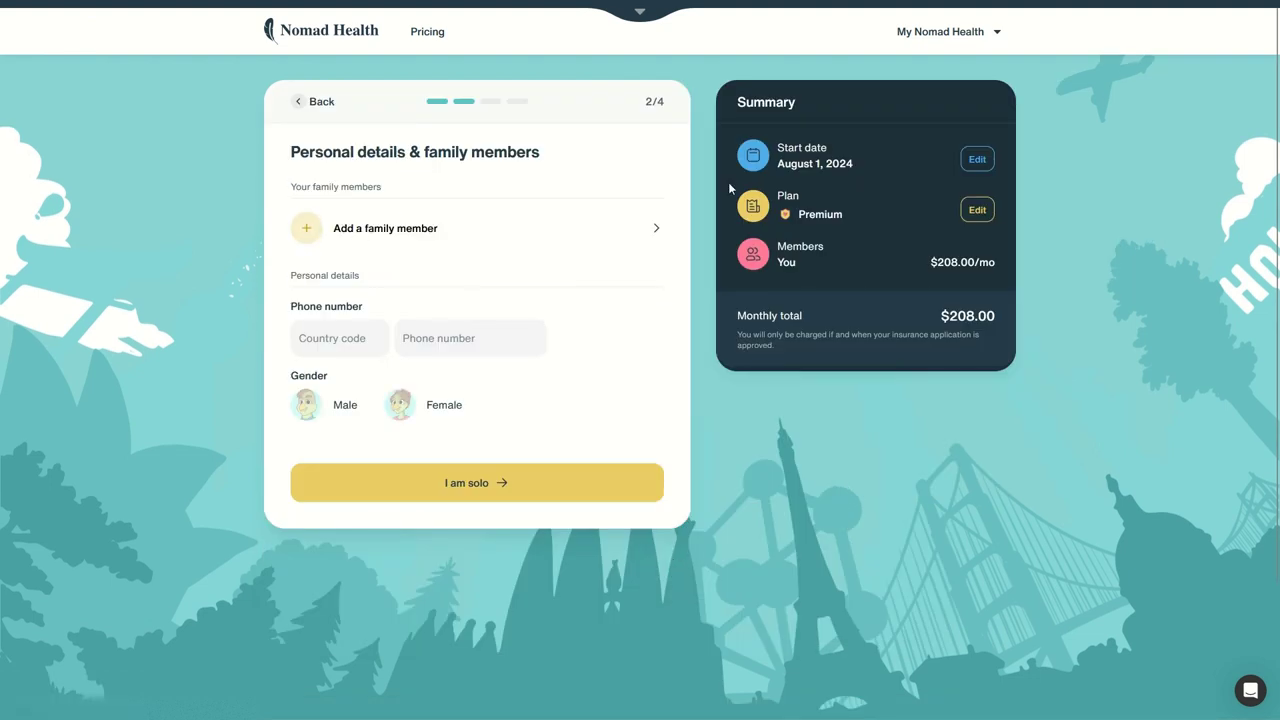
click(787, 153)
drag(787, 153, 903, 177)
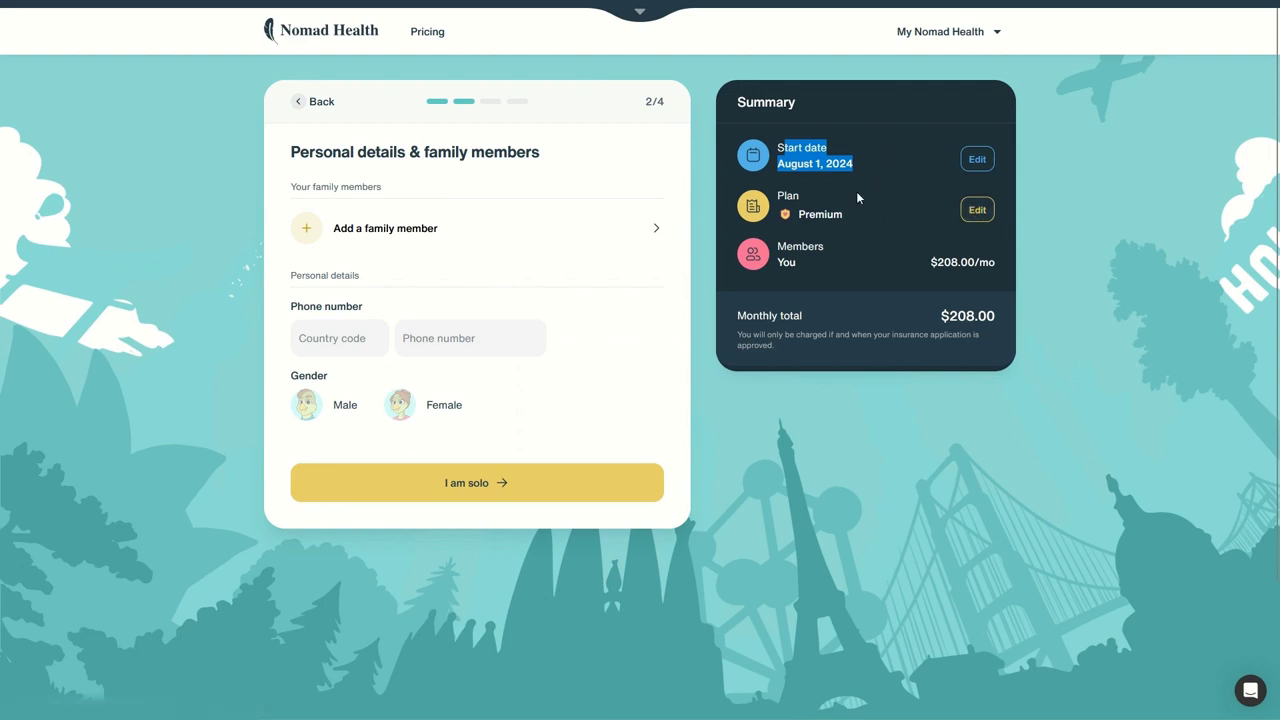
click(362, 266)
Step: Enter a +33 French phone number and set the gender to Male
click(342, 335)
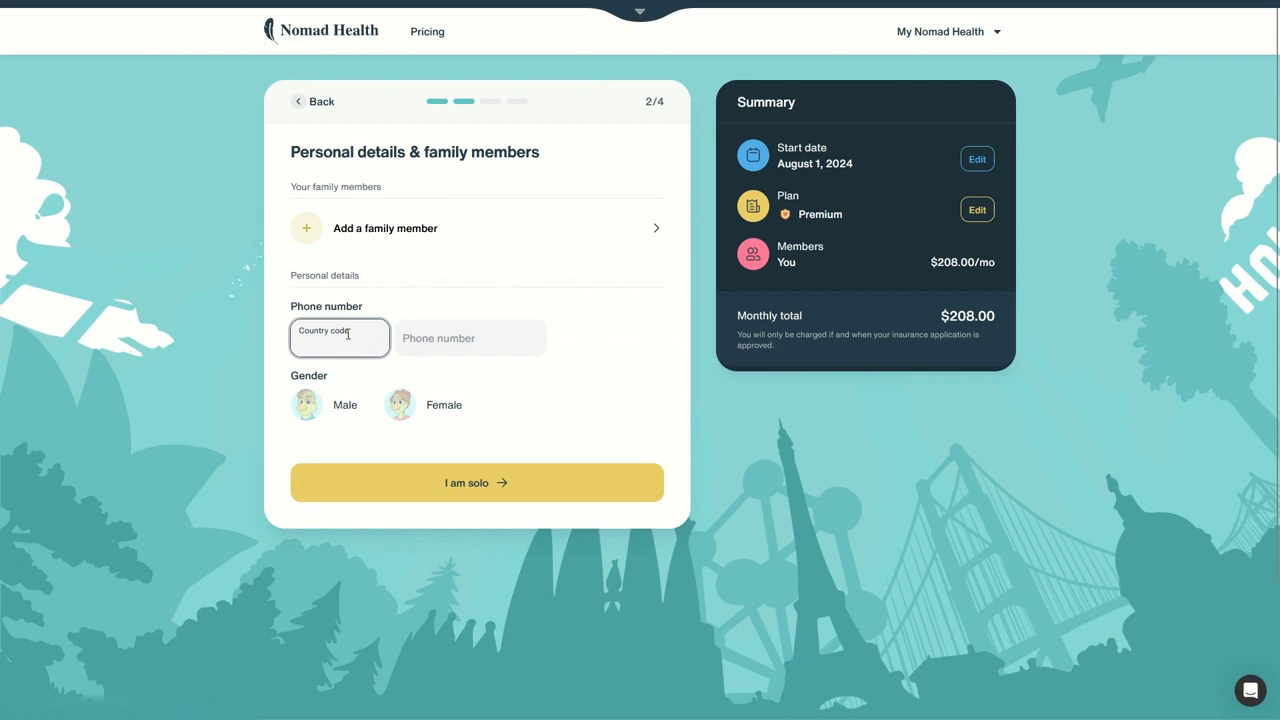
text(+33)
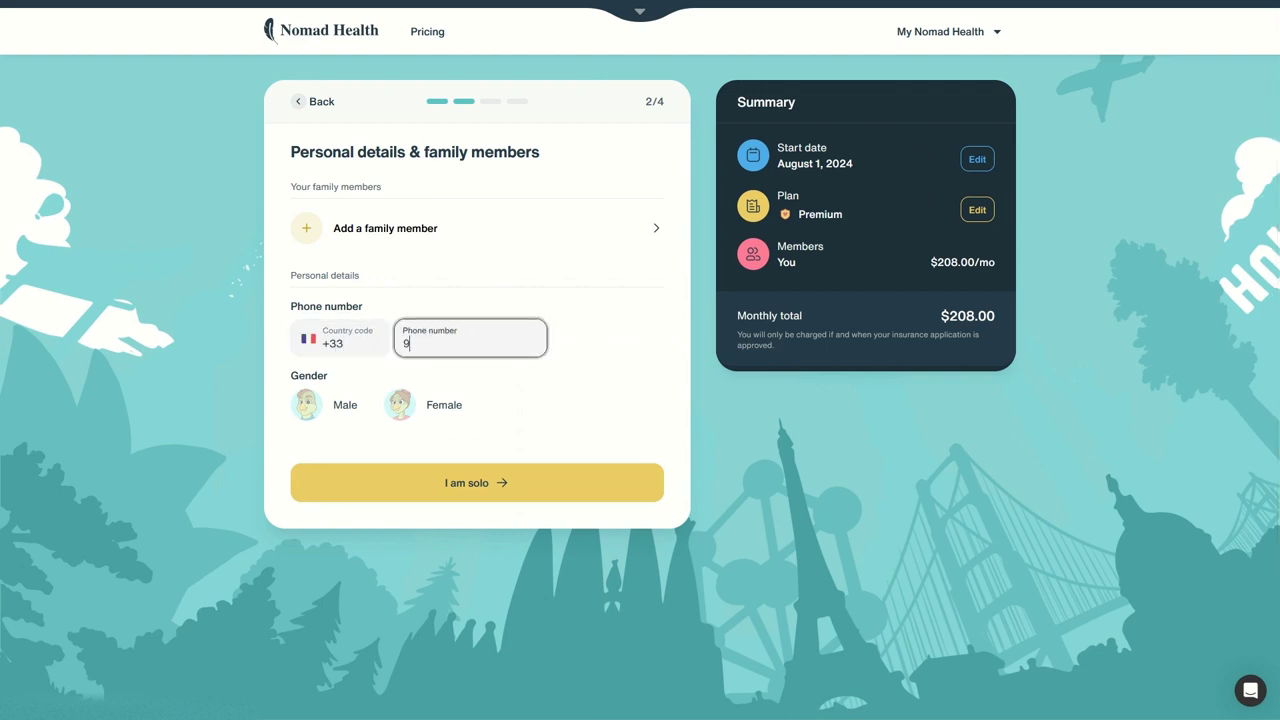
text(9123123123)
click(337, 410)
click(337, 410)
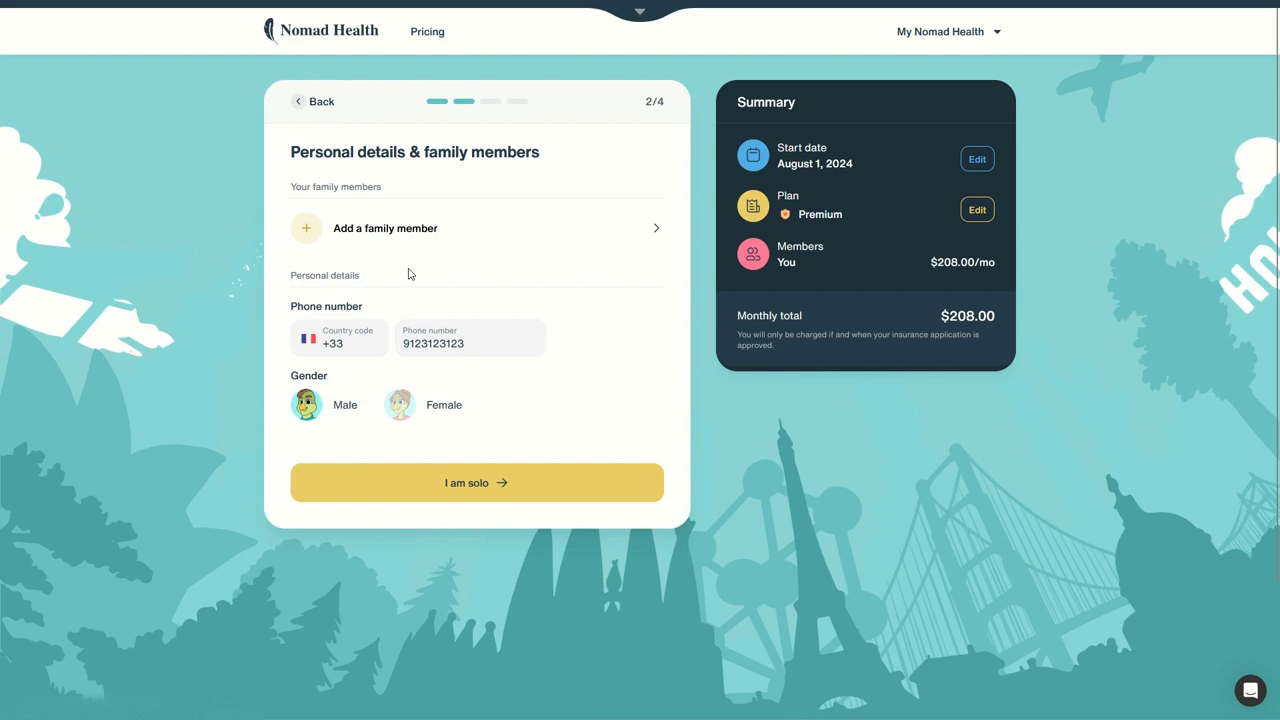
Step: Review family member eligibility: a spouse or partner and up to 3 dependents
click(403, 226)
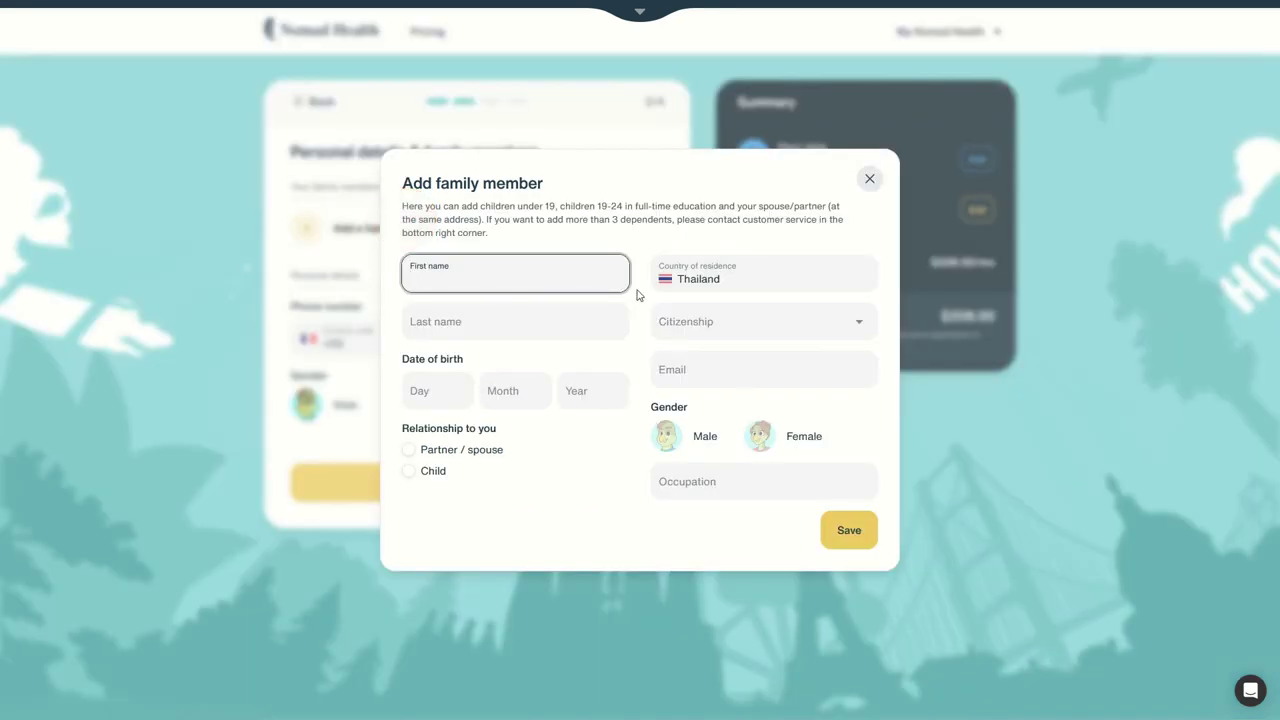
drag(453, 206, 646, 205)
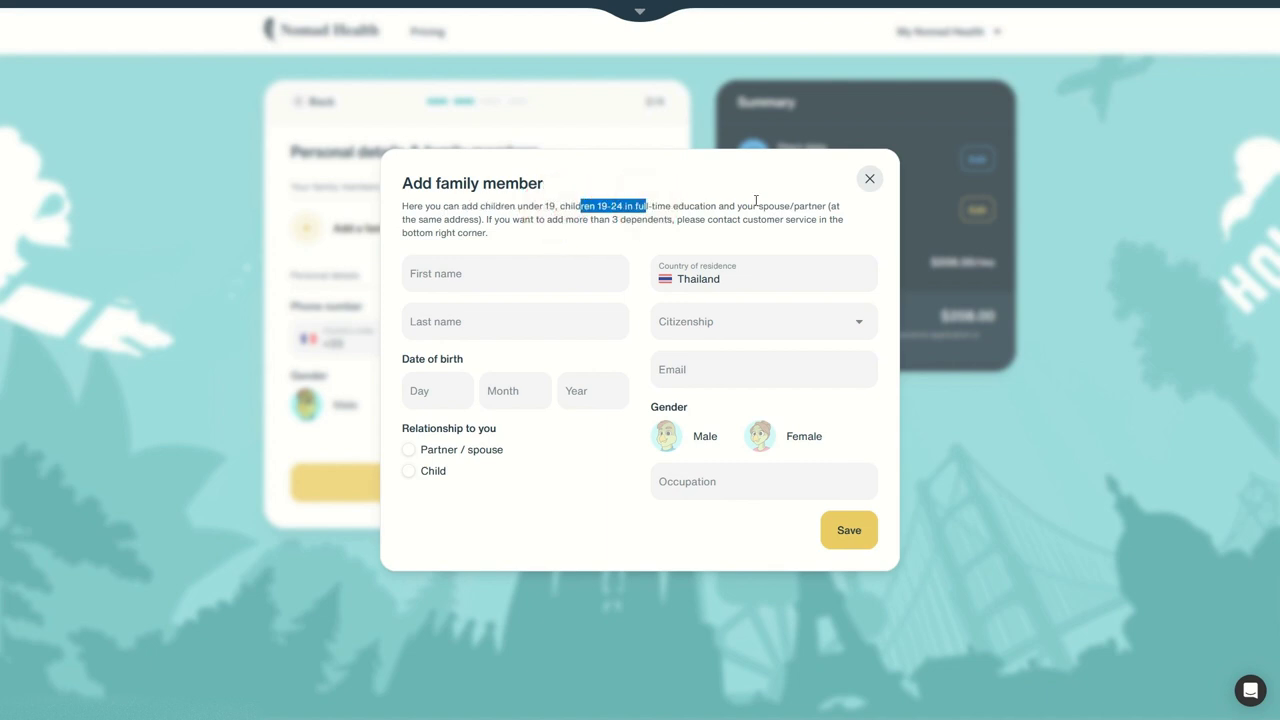
drag(773, 206, 823, 206)
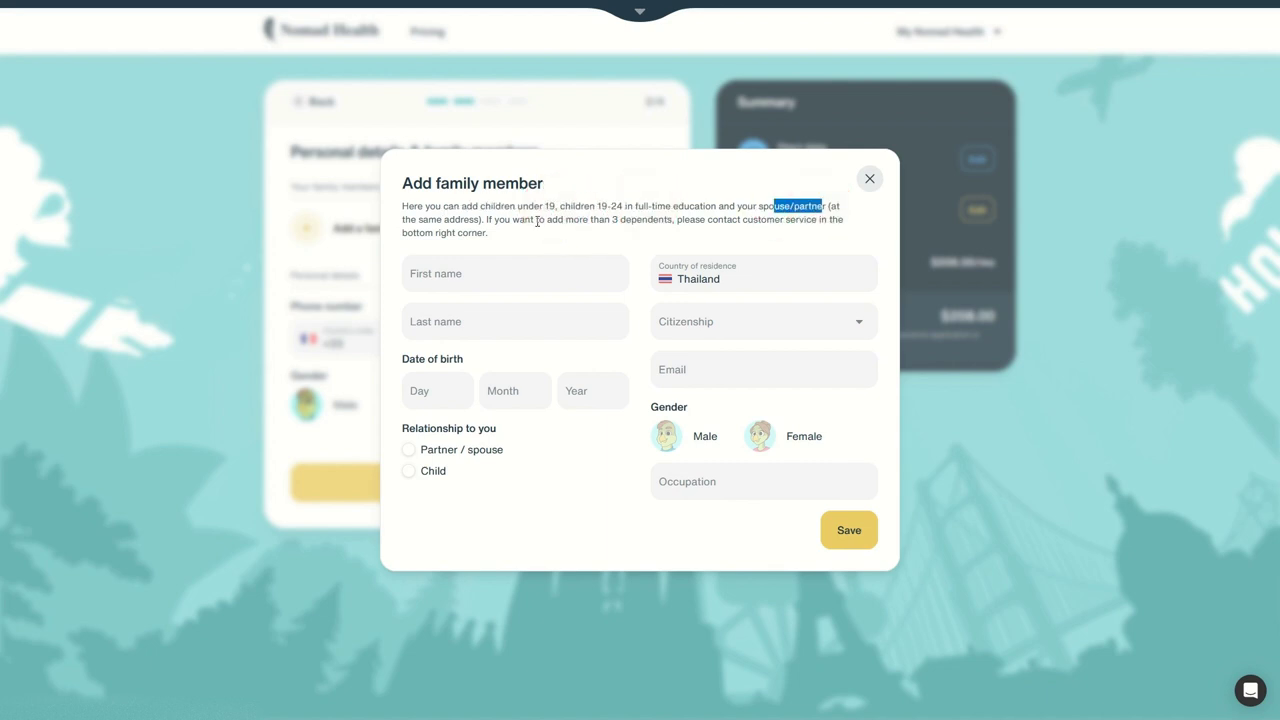
drag(545, 220, 766, 229)
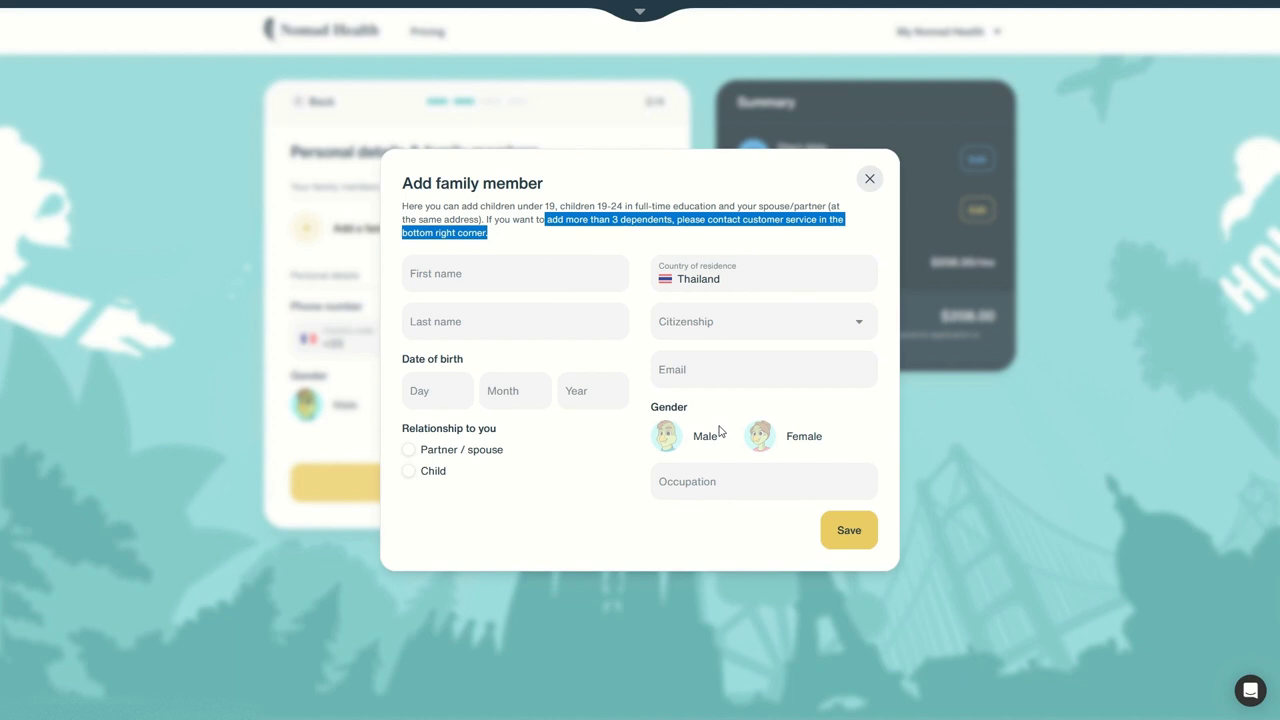
Step: Close the family member form without adding anyone and continue as a solo applicant
click(872, 179)
click(484, 486)
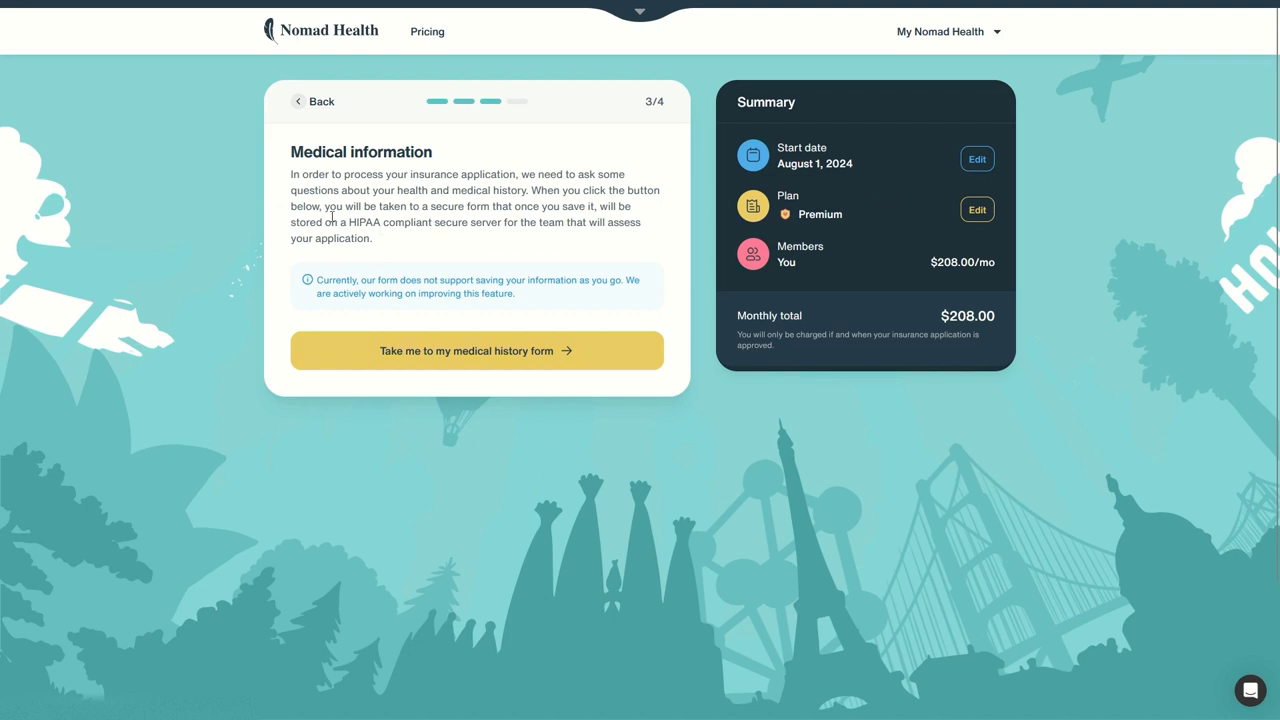
click(504, 350)
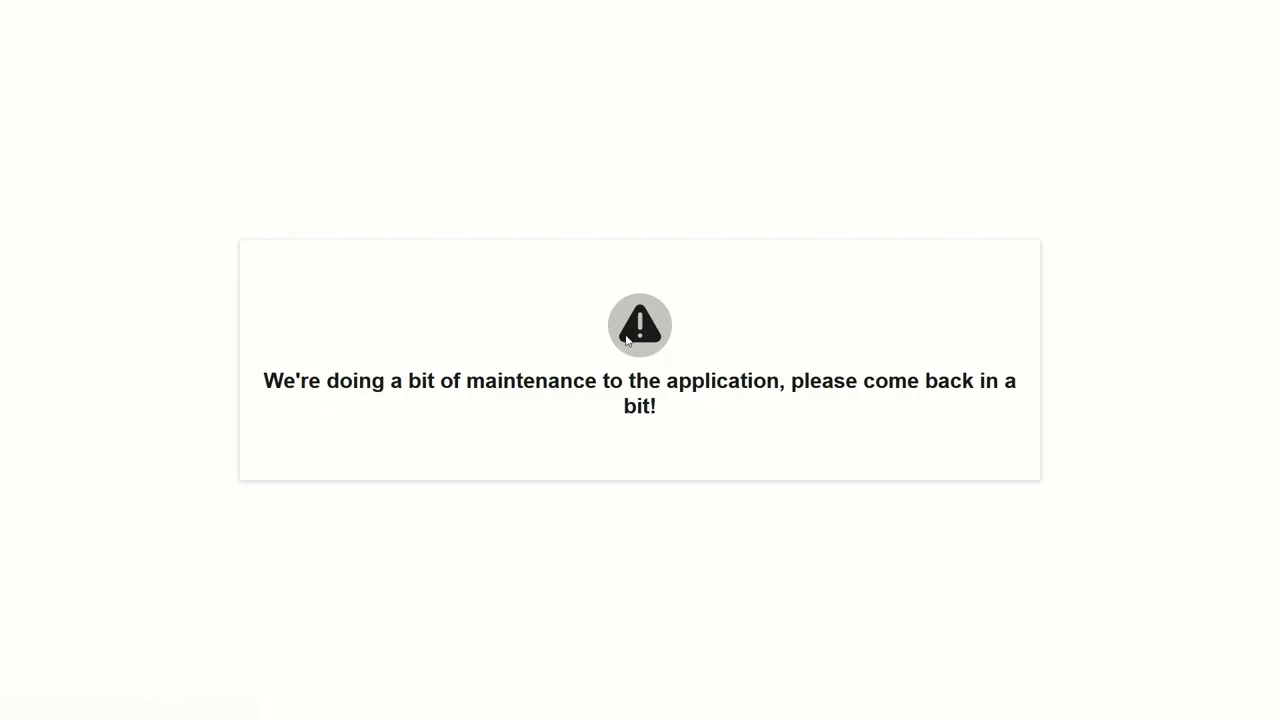
right_click(560, 214)
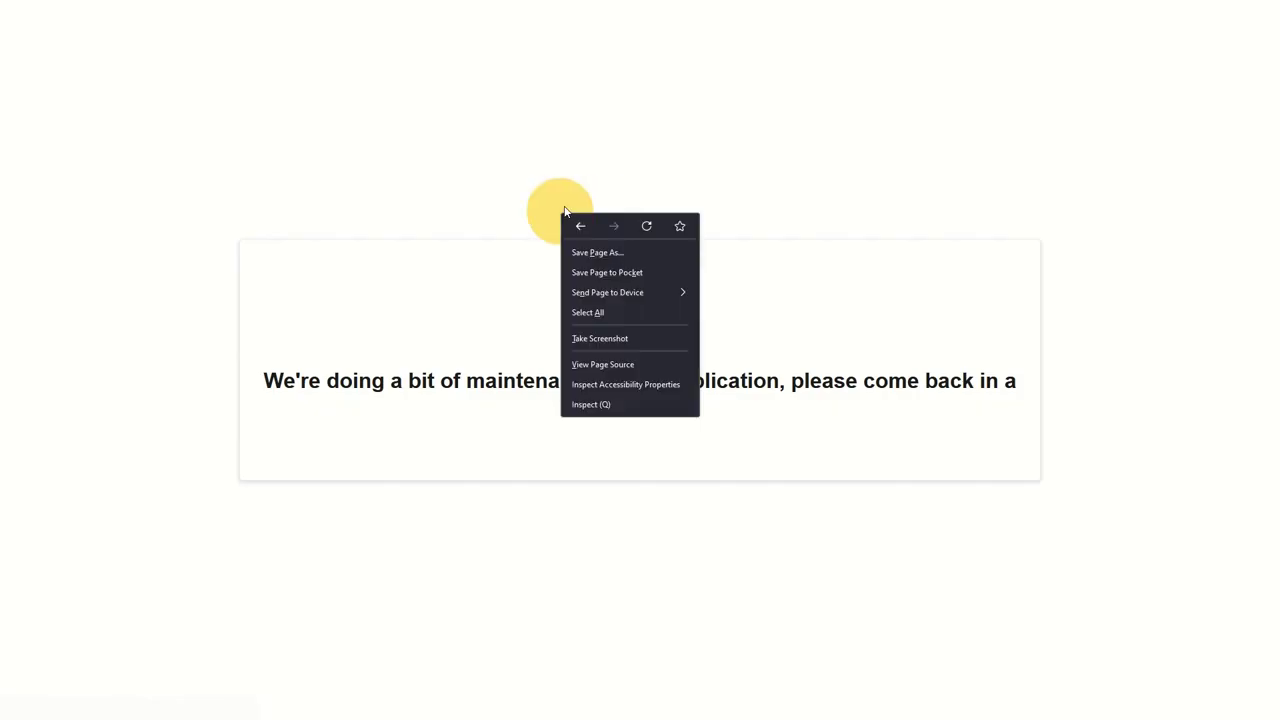
click(582, 226)
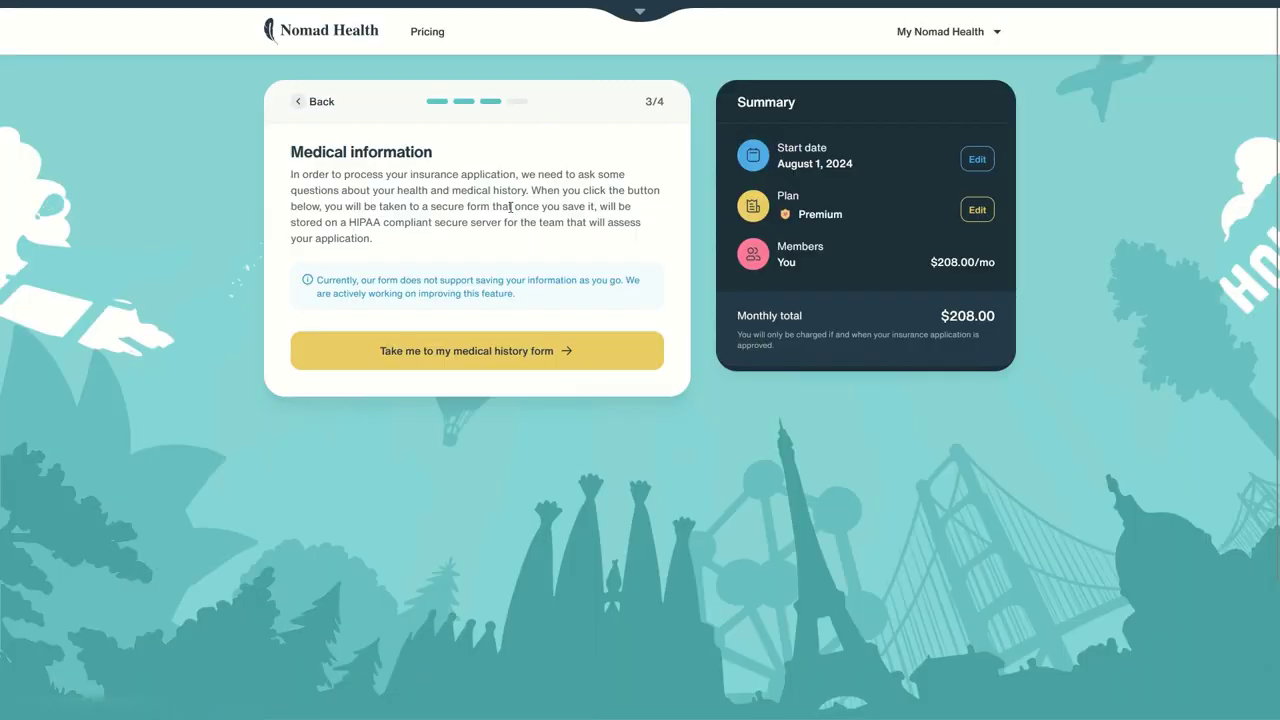